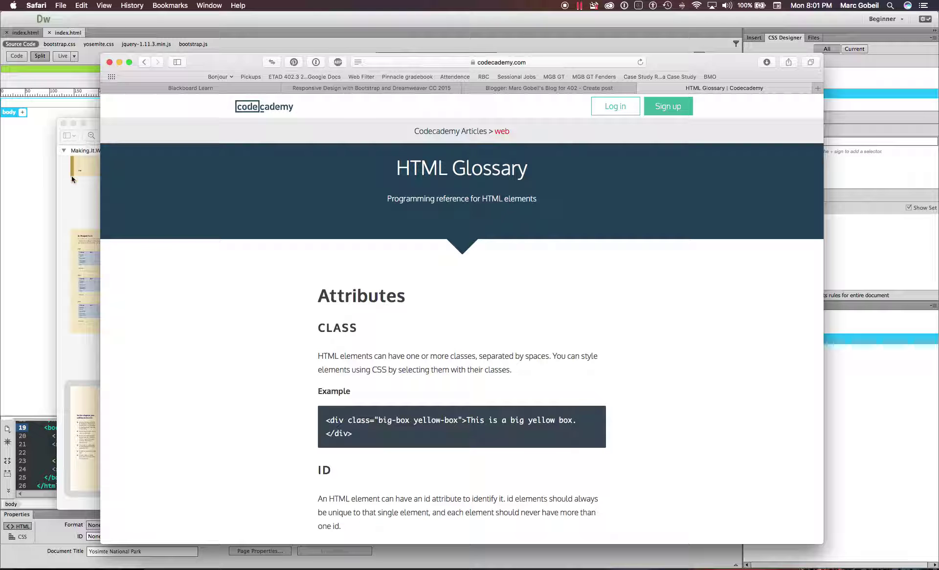
- Switch to the Lynda Responsive Design with Bootstrap course tab and move the Safari window higher
click(386, 89)
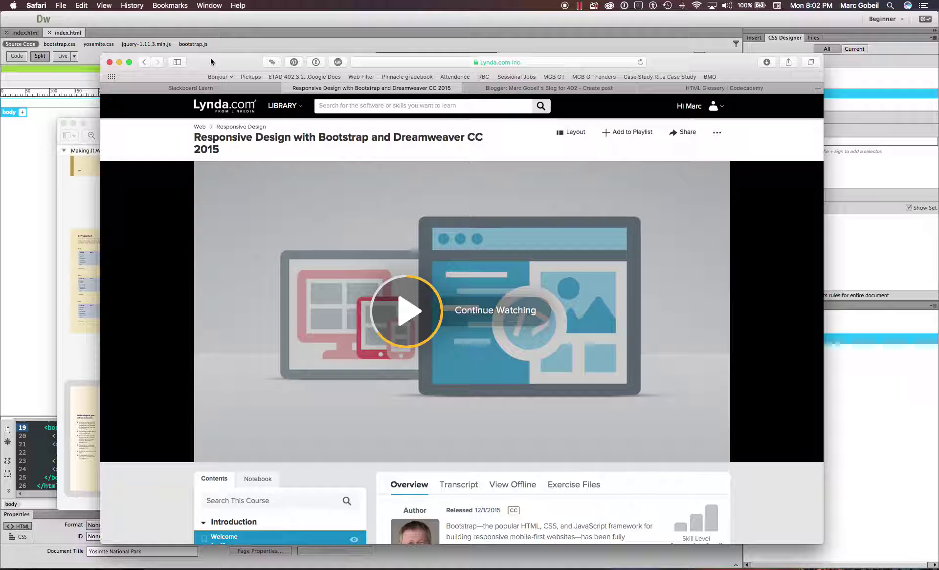
drag(211, 62, 210, 32)
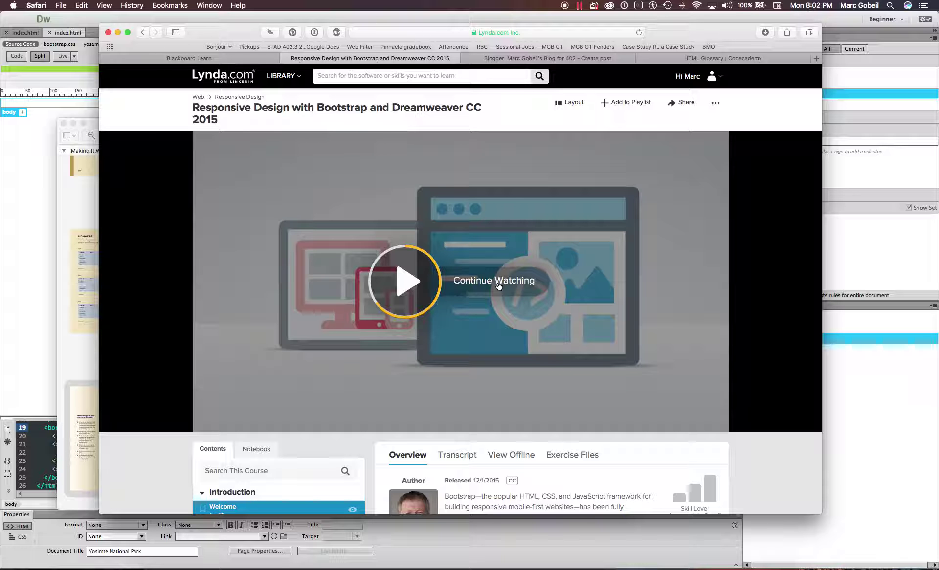
scroll(498, 288, down, 5)
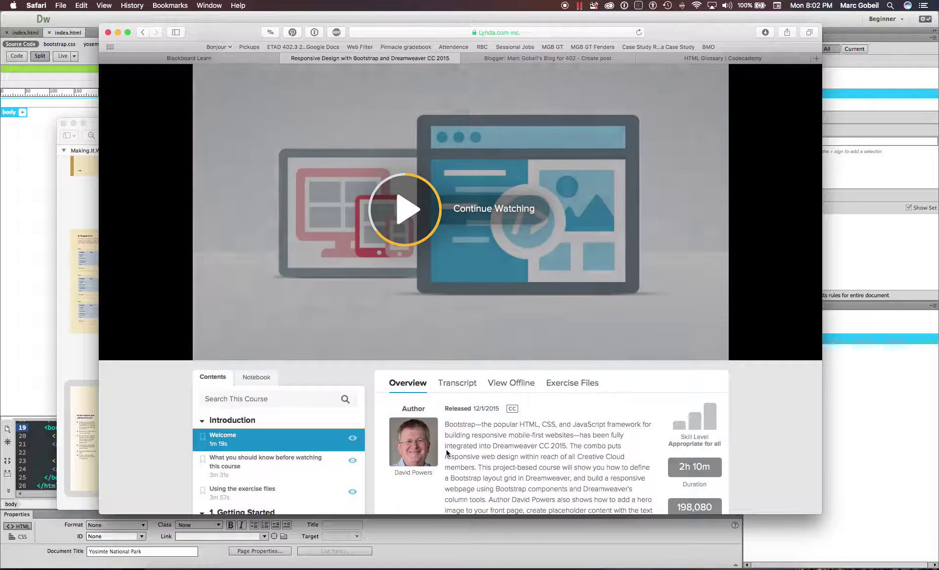
scroll(447, 452, down, 2)
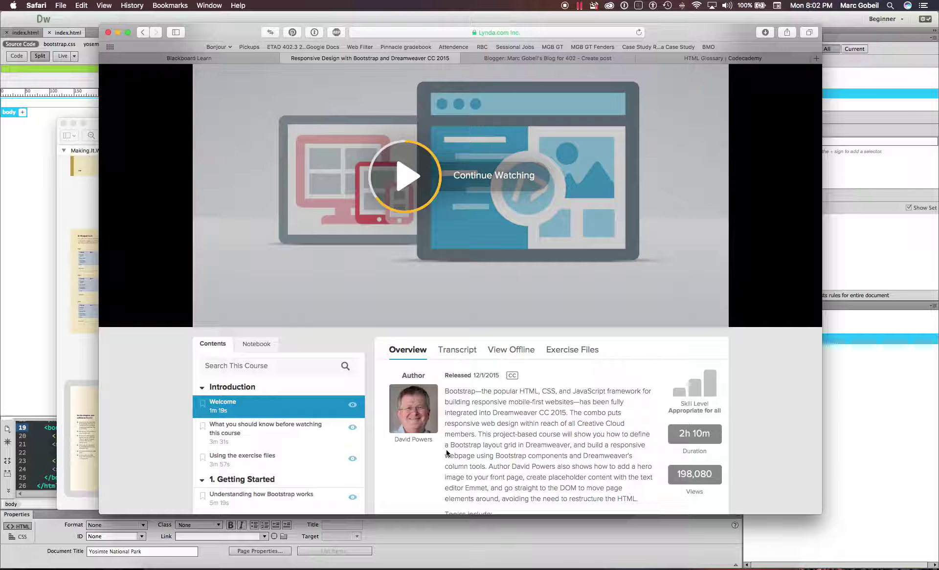
scroll(446, 453, up, 7)
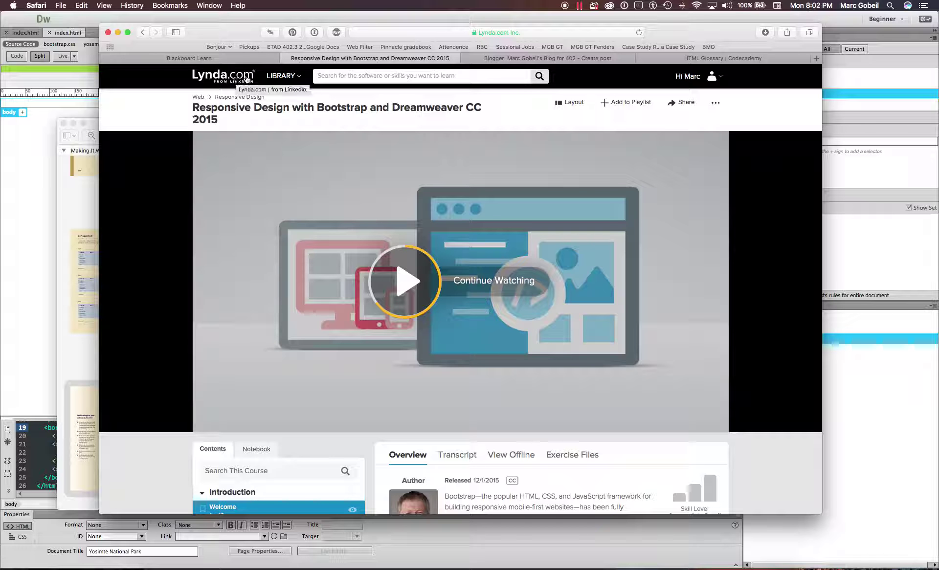
key(super+t)
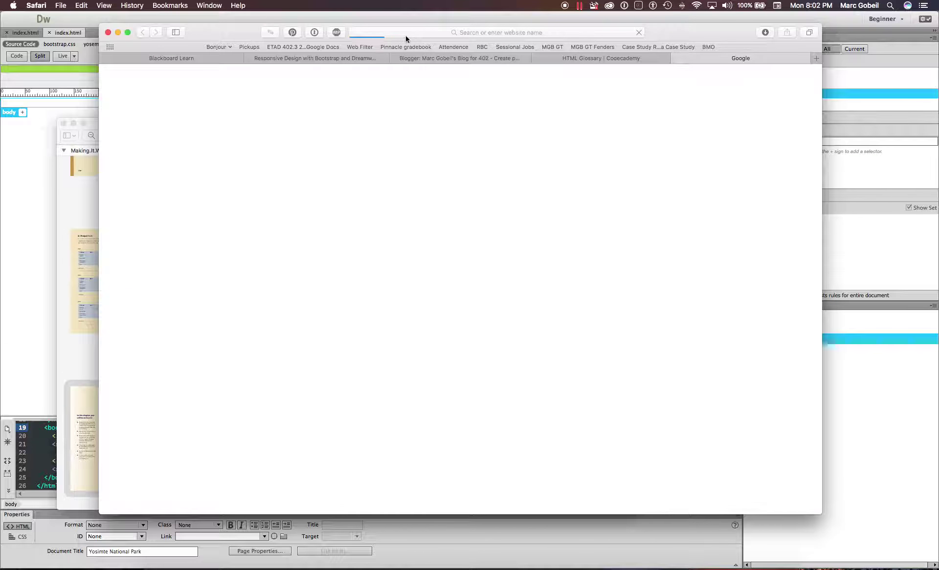
text(lyn)
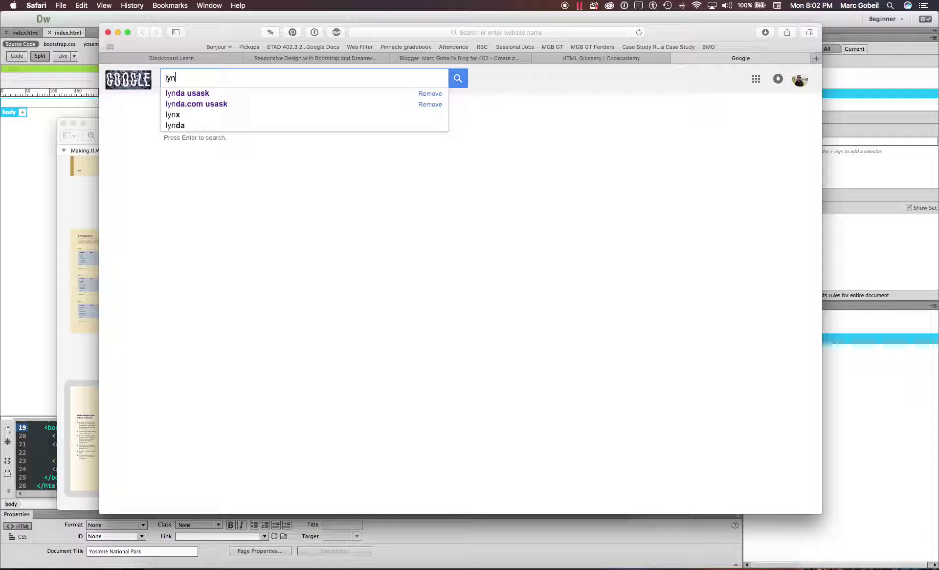
key(Down)
key(Return)
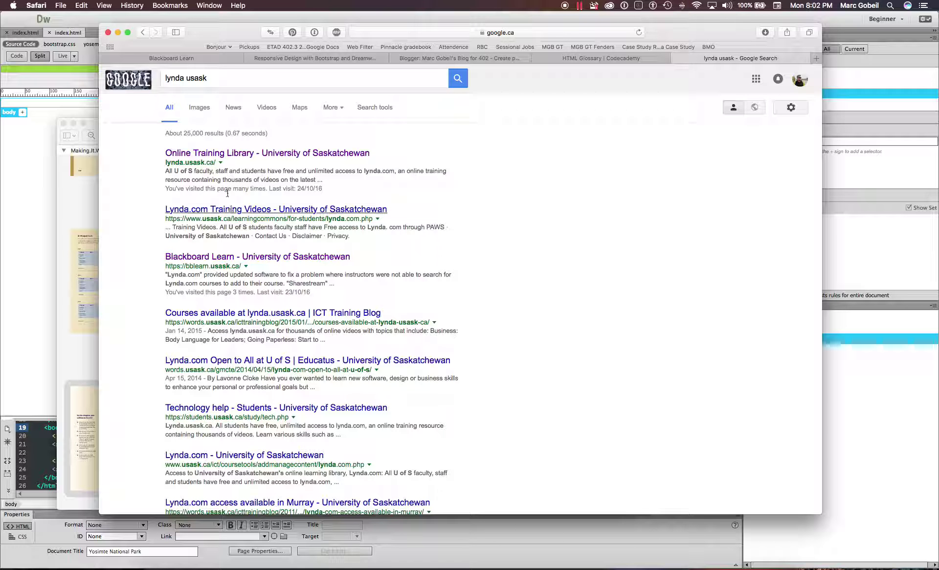
click(247, 156)
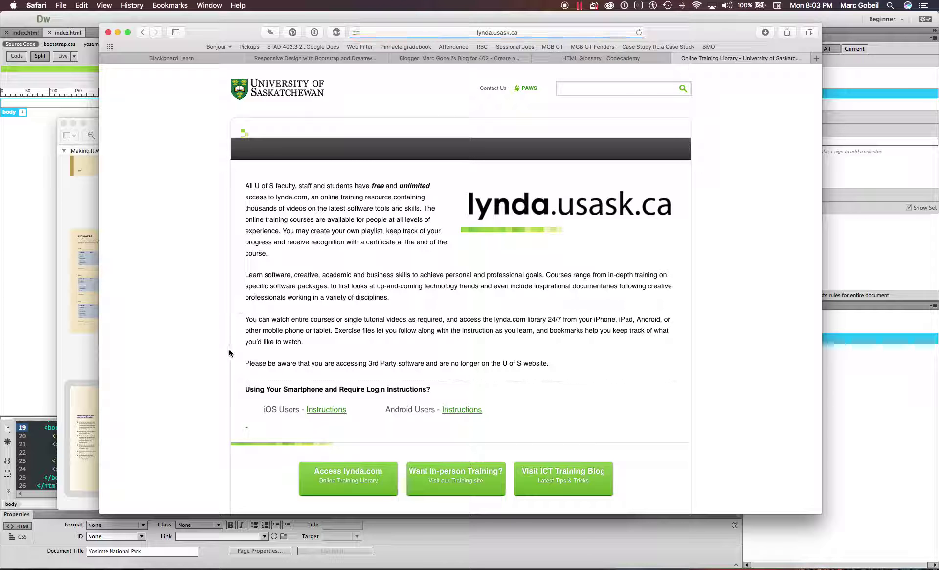
scroll(229, 350, down, 2)
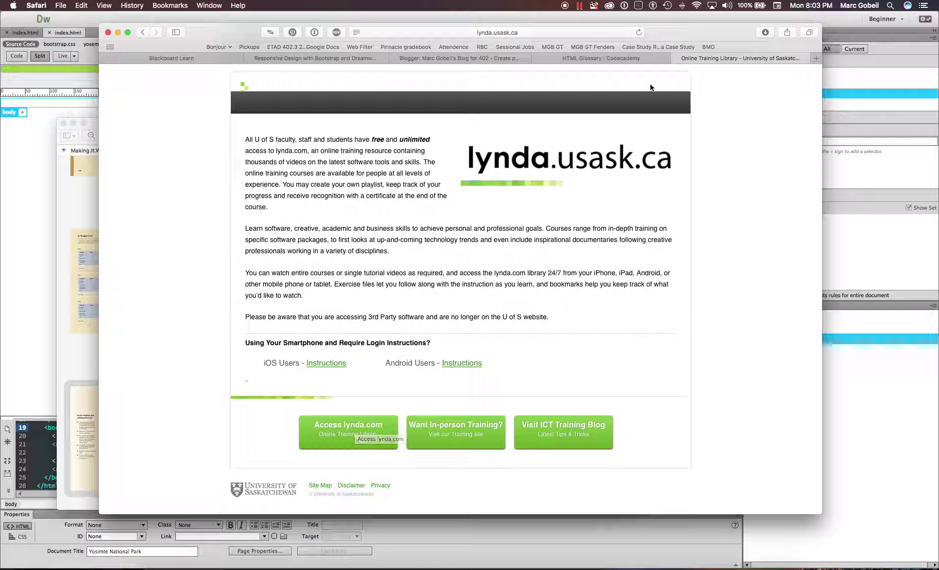
click(678, 58)
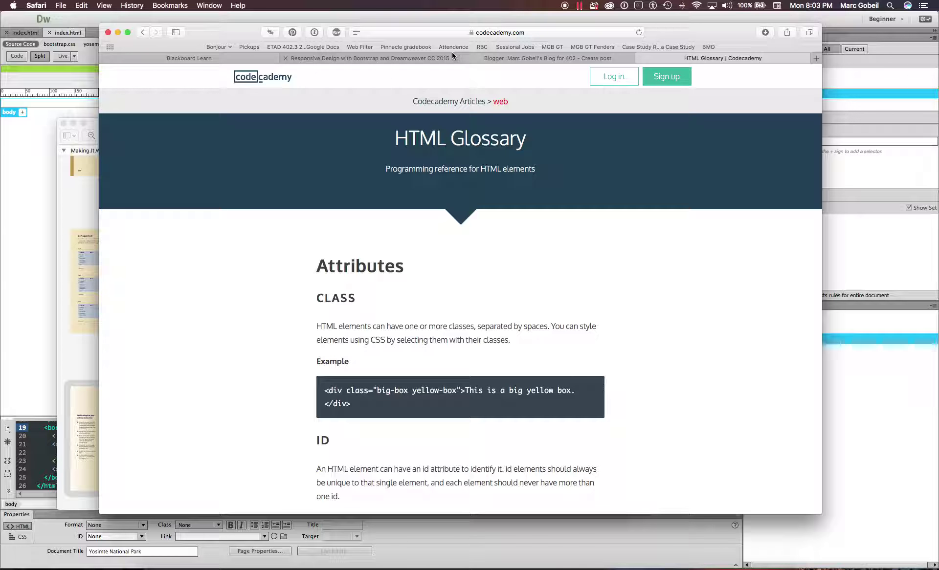
click(398, 59)
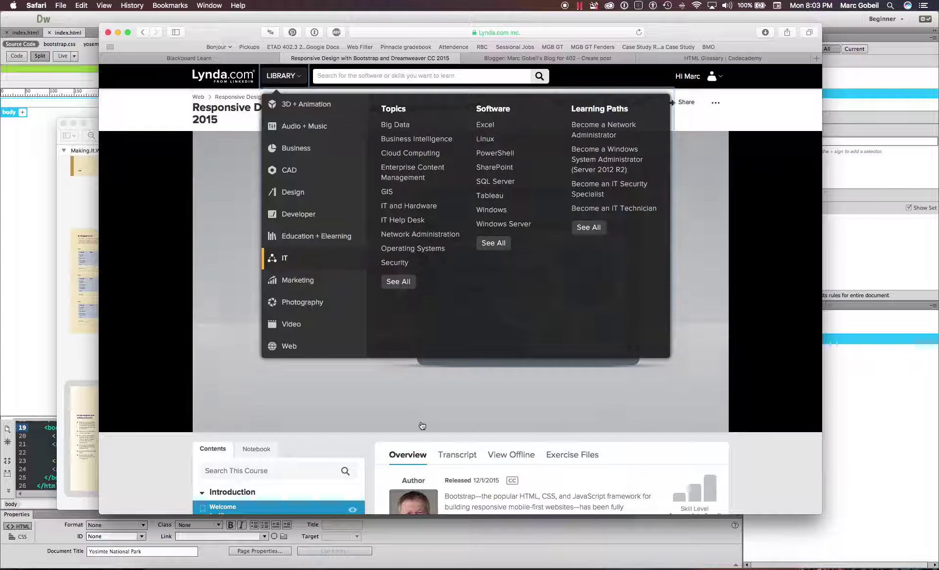
scroll(562, 462, down, 3)
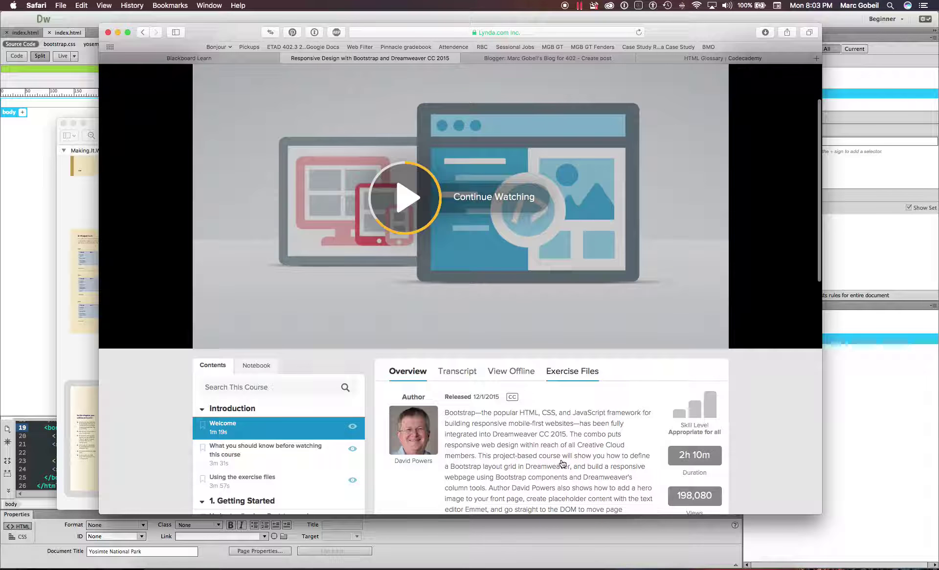
scroll(572, 375, down, 2)
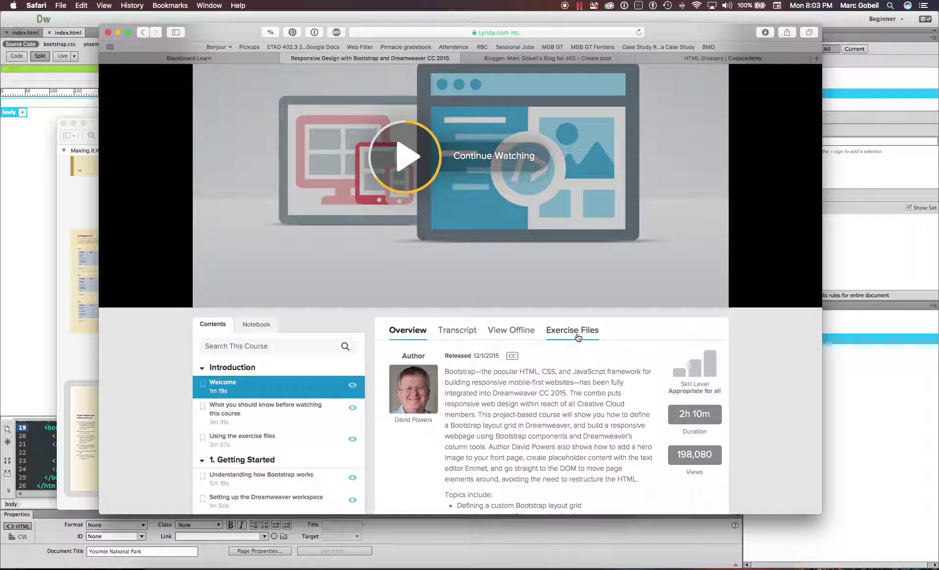
- Download the course exercise files and reveal the Ex_Files_Design_Bootstrap_Dreamweaver-3 folder in Finder
click(574, 332)
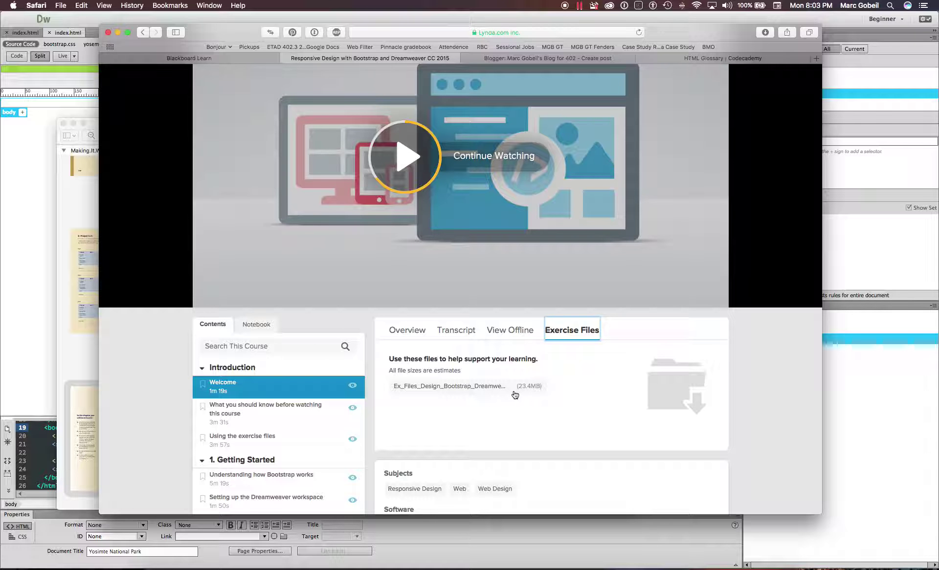
click(494, 389)
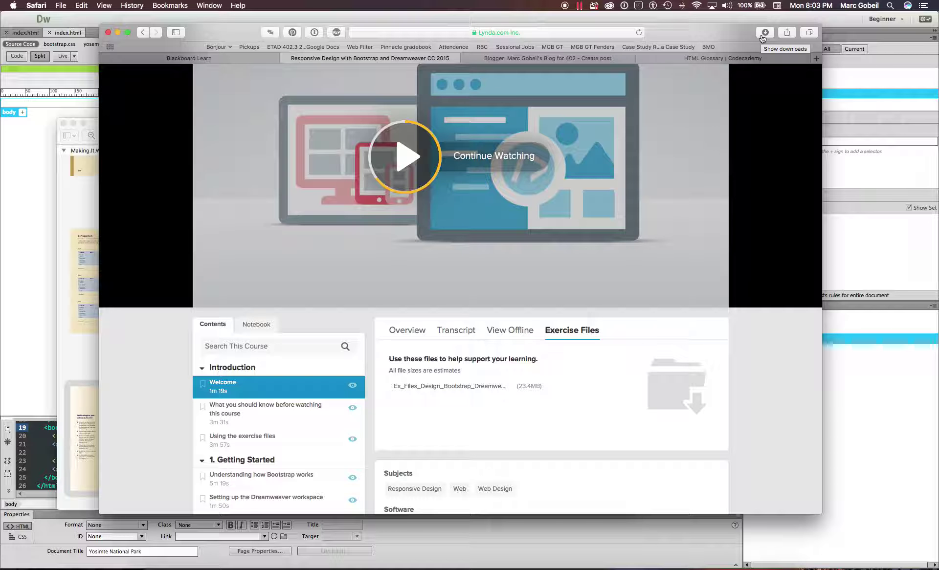
click(766, 33)
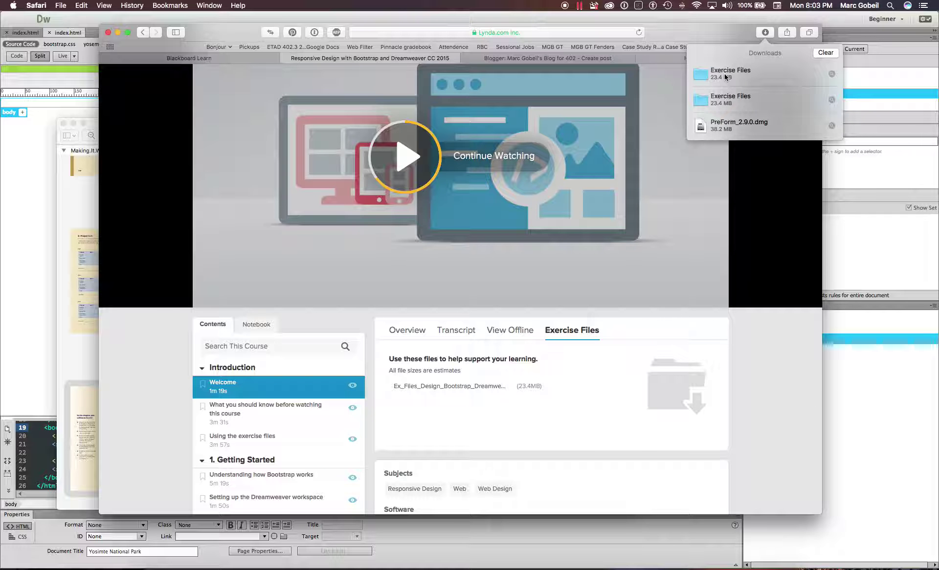
click(710, 77)
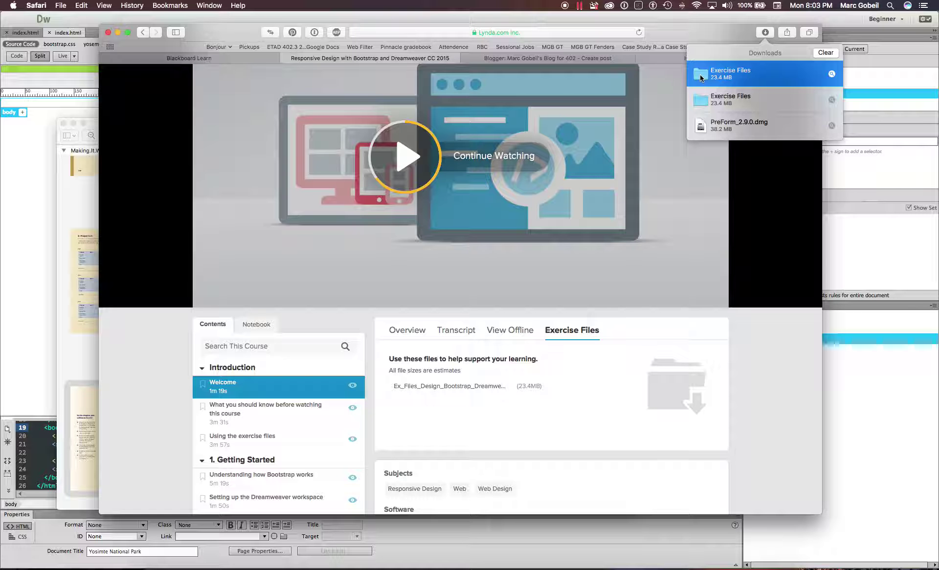
right_click(701, 79)
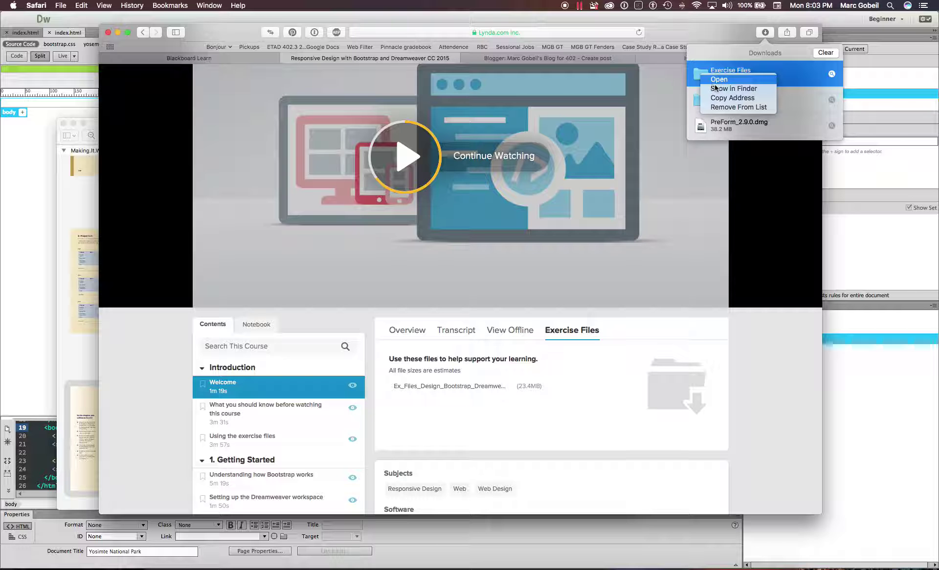
click(731, 89)
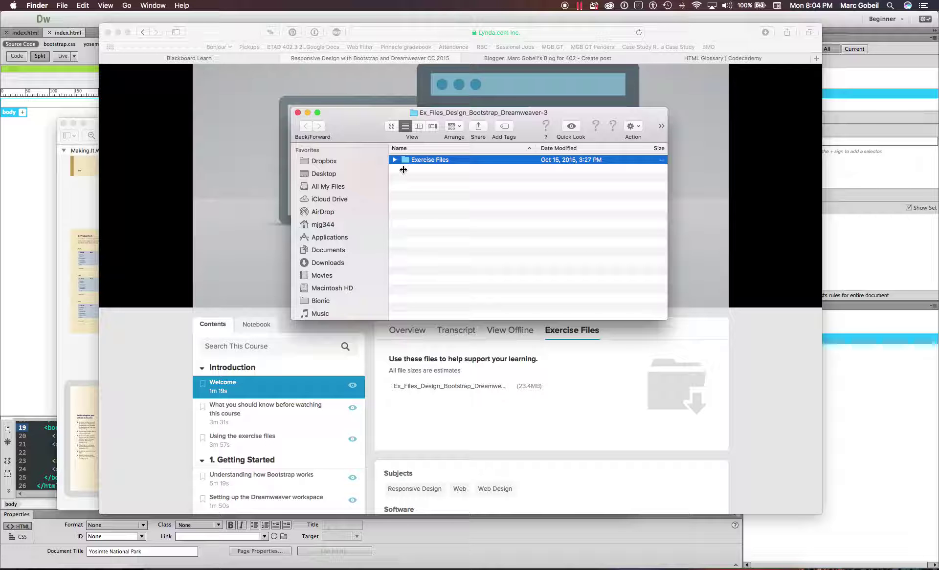
click(331, 174)
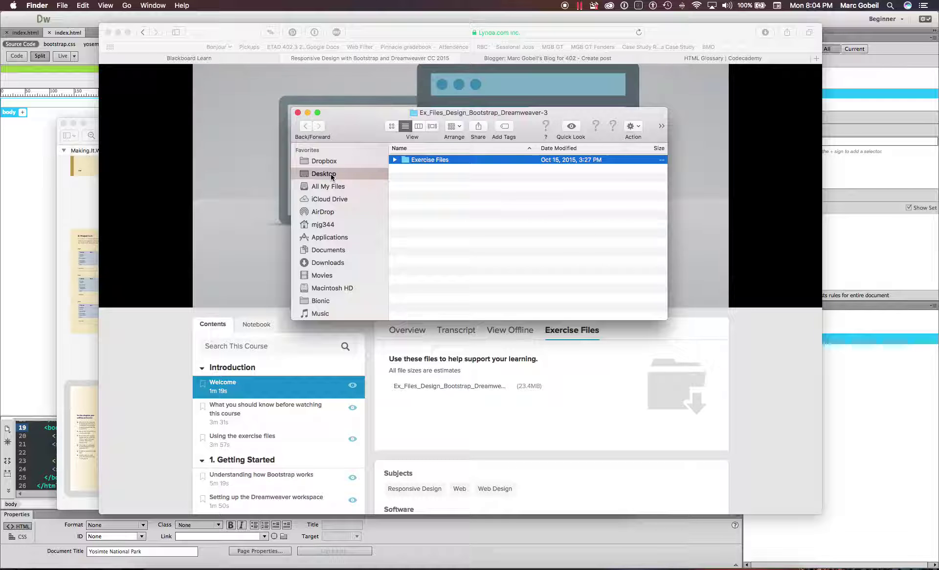
click(298, 113)
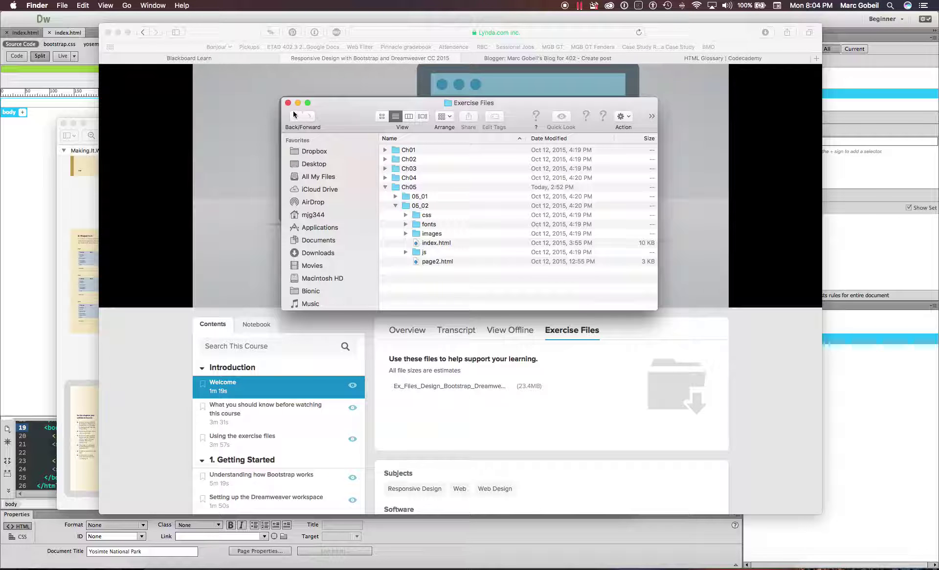
click(288, 103)
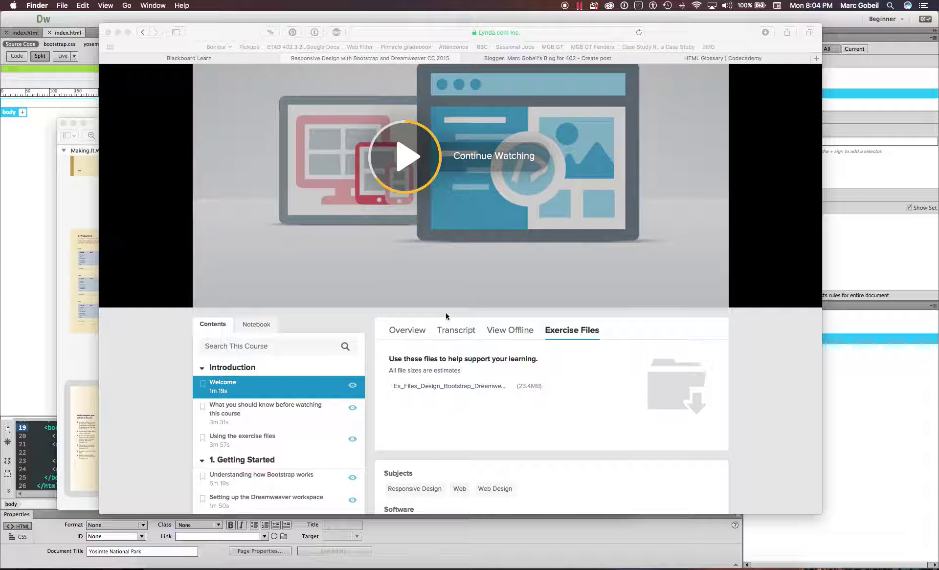
scroll(446, 316, up, 3)
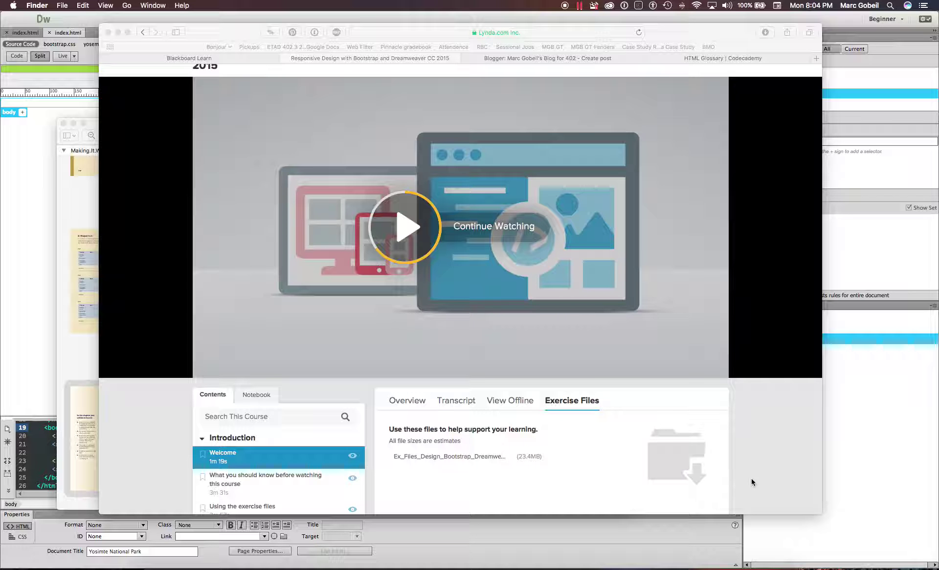
- Enlarge Safari, then bring the Making.It.Work.8th.Edition PDF forward and resize its window
drag(816, 515, 825, 535)
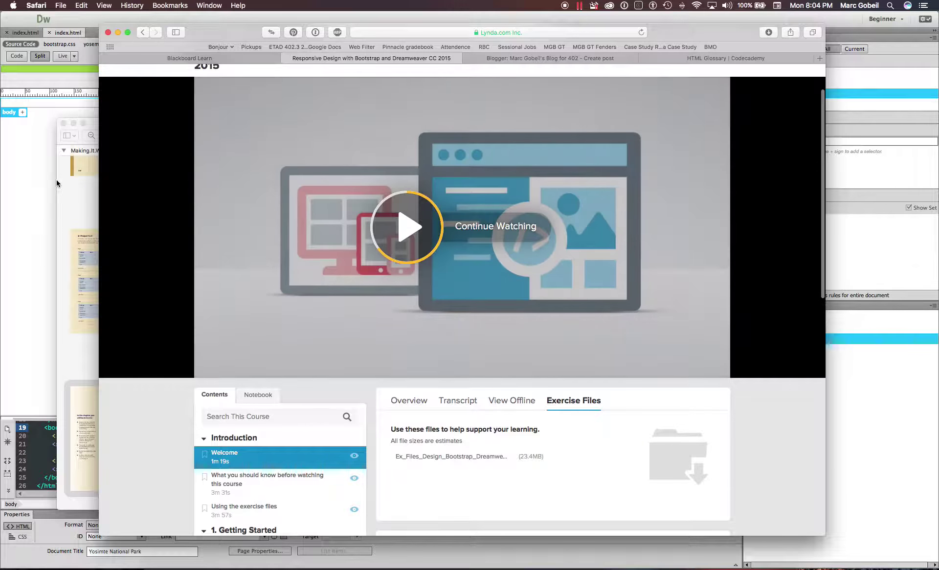
click(75, 191)
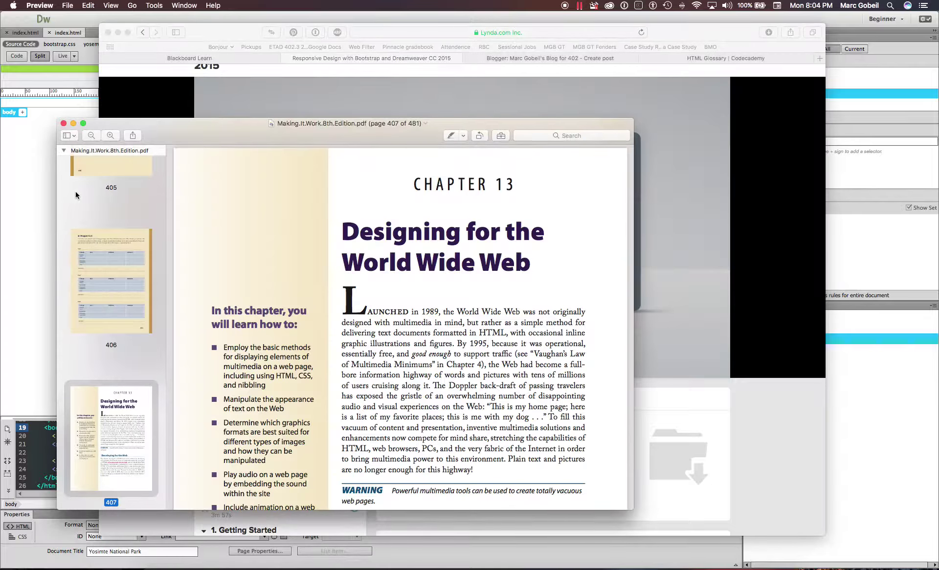
drag(382, 124, 373, 56)
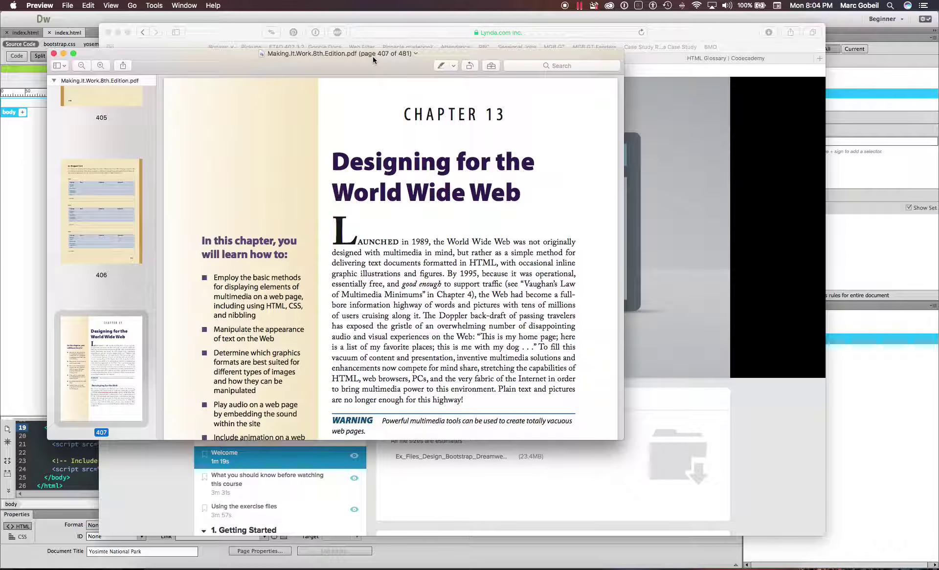
drag(624, 438, 547, 512)
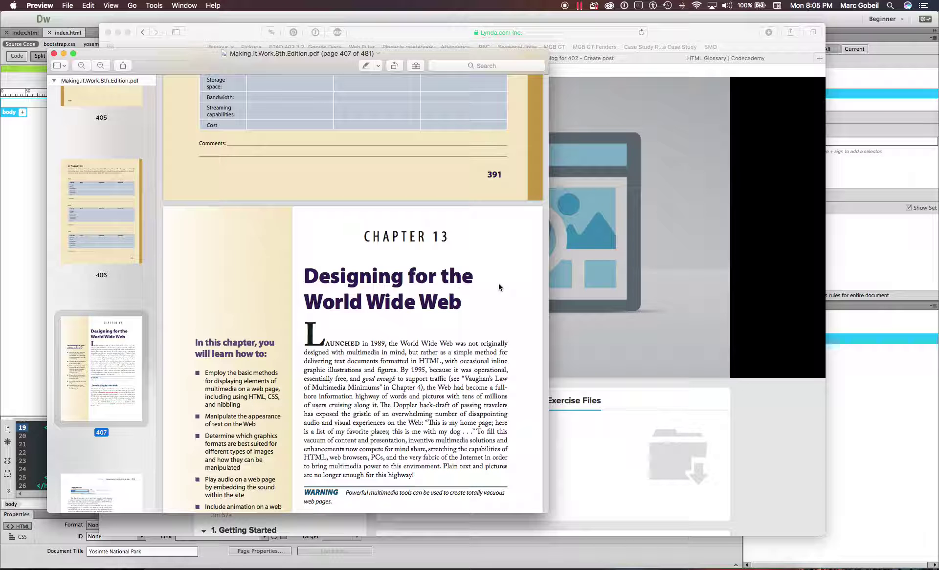
- Scroll to page 407 and highlight the Chapter 13 title, learning goals, and 'HTML, CSS'
scroll(498, 287, down, 3)
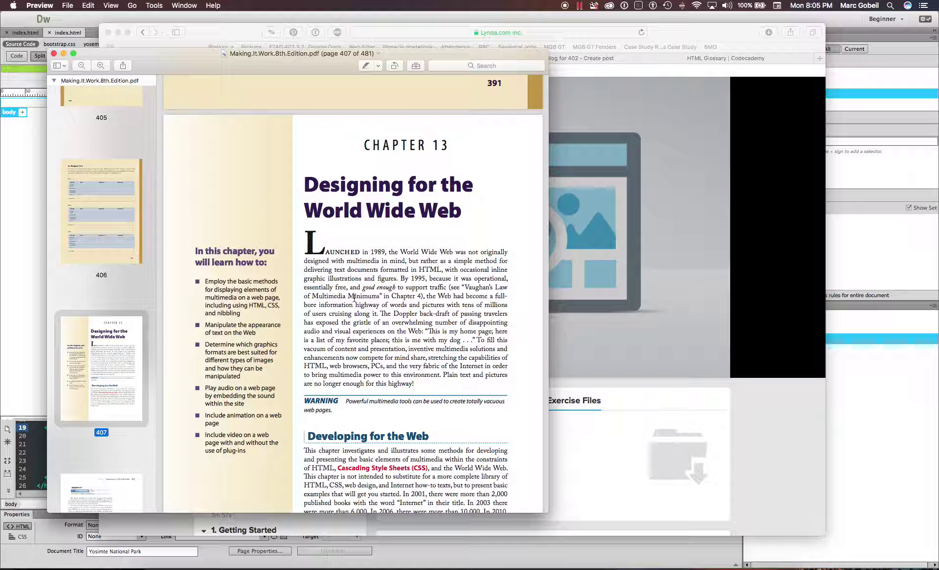
scroll(332, 199, down, 3)
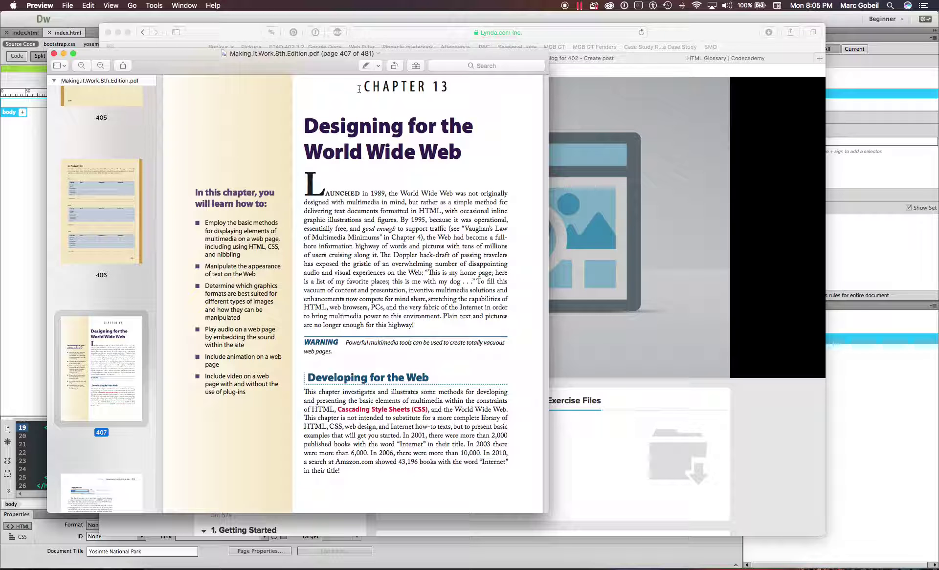
drag(358, 87, 468, 151)
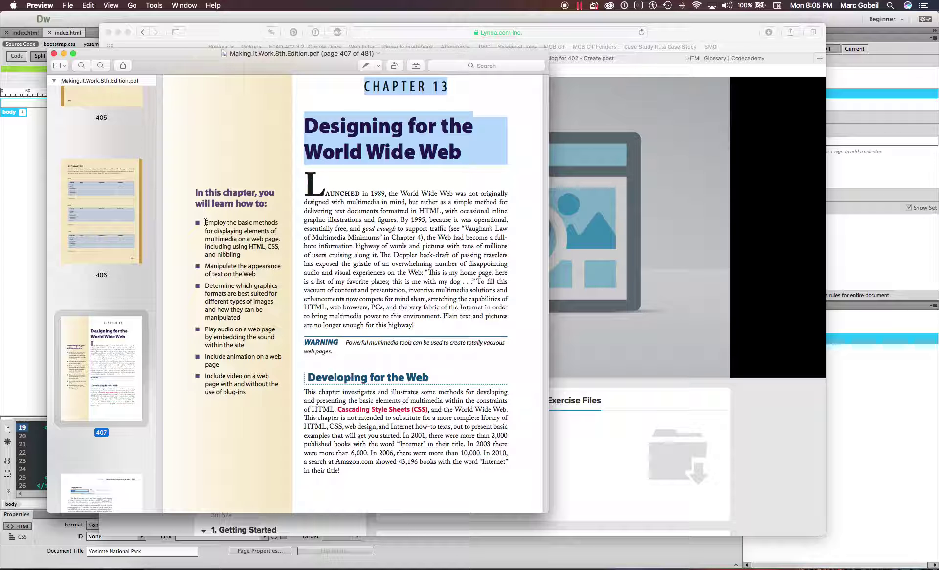
drag(191, 194, 273, 395)
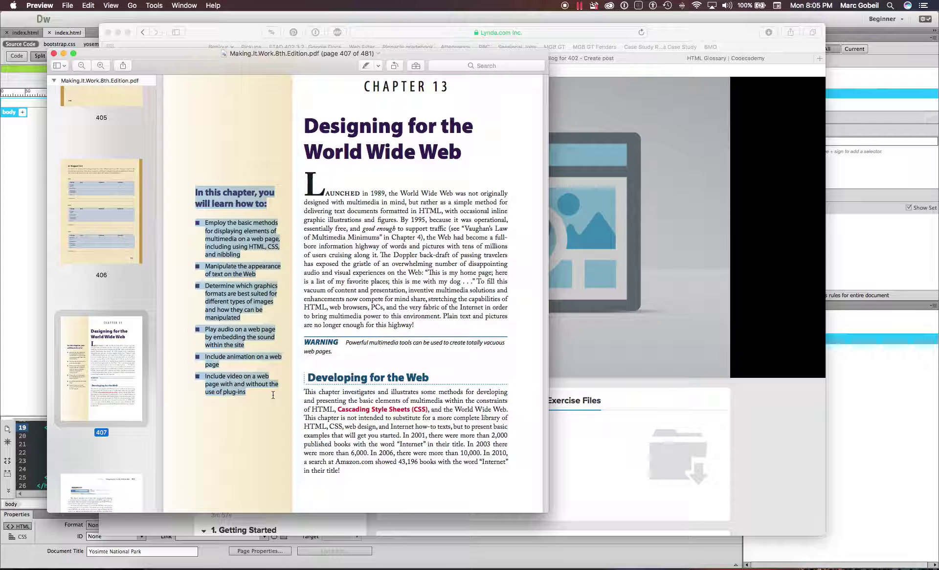
click(282, 273)
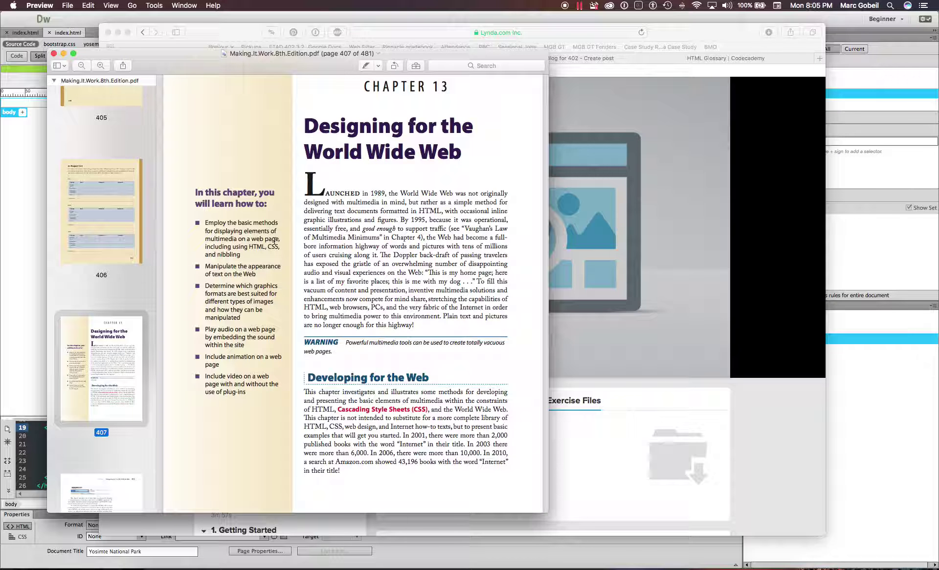
drag(248, 248, 278, 255)
click(272, 254)
drag(249, 248, 277, 248)
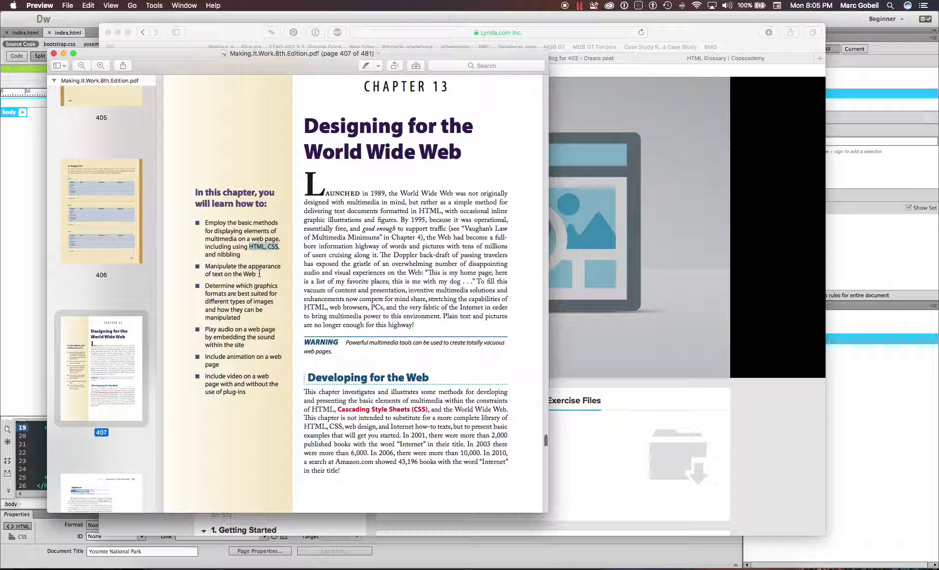
scroll(245, 269, down, 2)
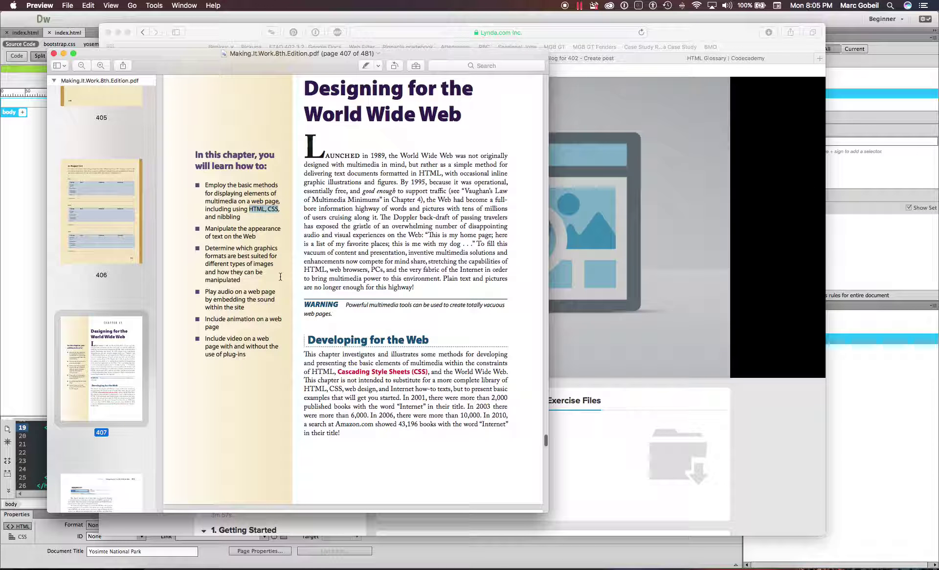
- Select the chapter goals on graphics formats, animation and video while reading on
drag(205, 248, 247, 281)
scroll(287, 271, down, 1)
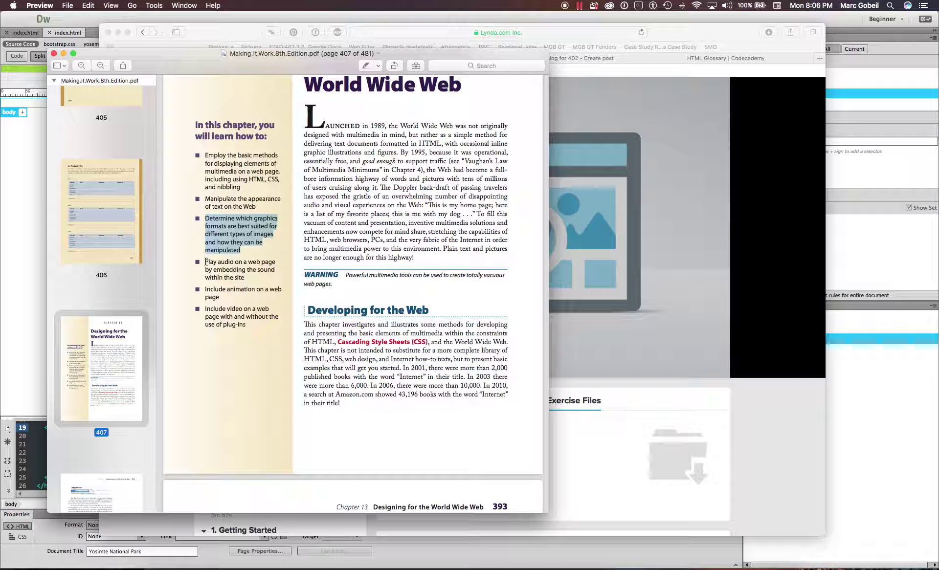
drag(206, 261, 247, 279)
scroll(259, 281, down, 1)
scroll(259, 281, down, 1)
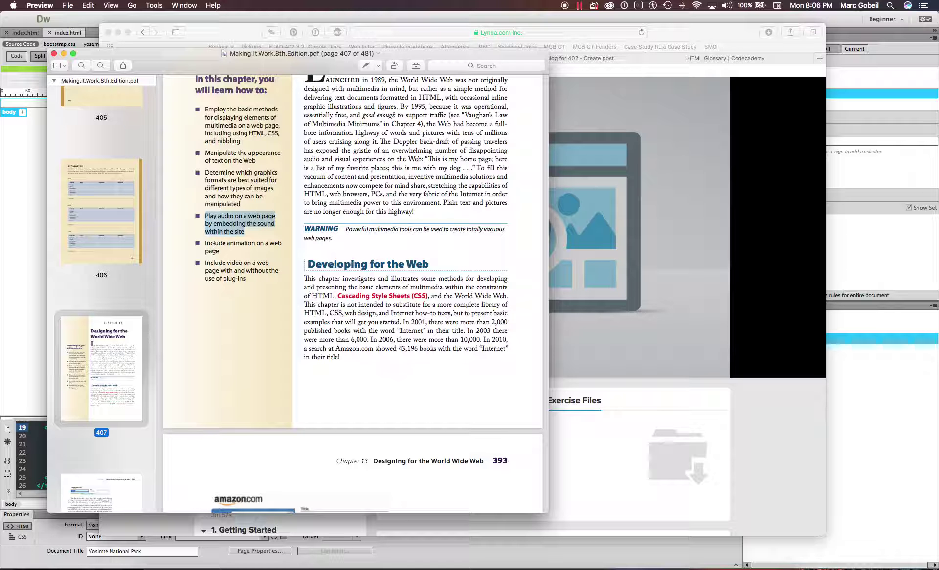
drag(202, 242, 243, 277)
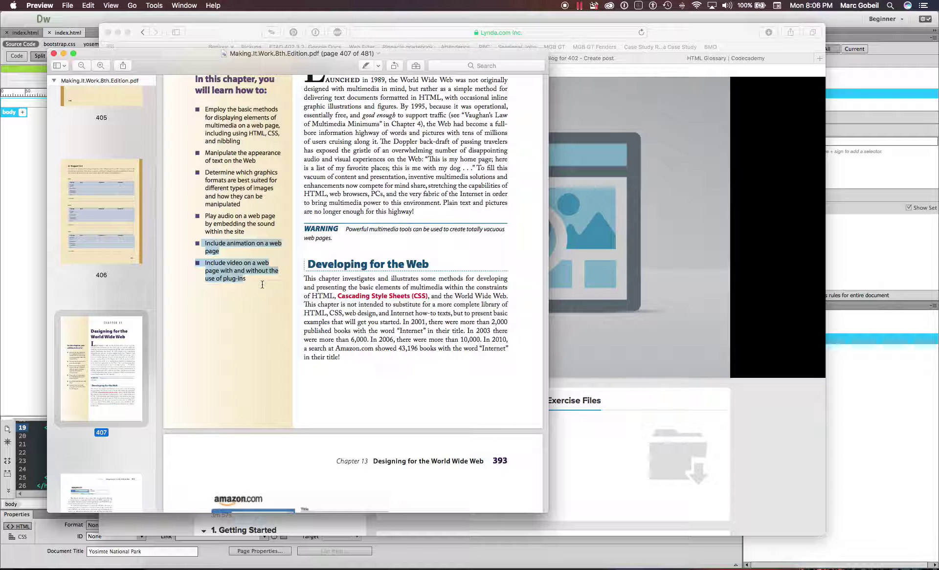
click(262, 284)
scroll(242, 277, down, 10)
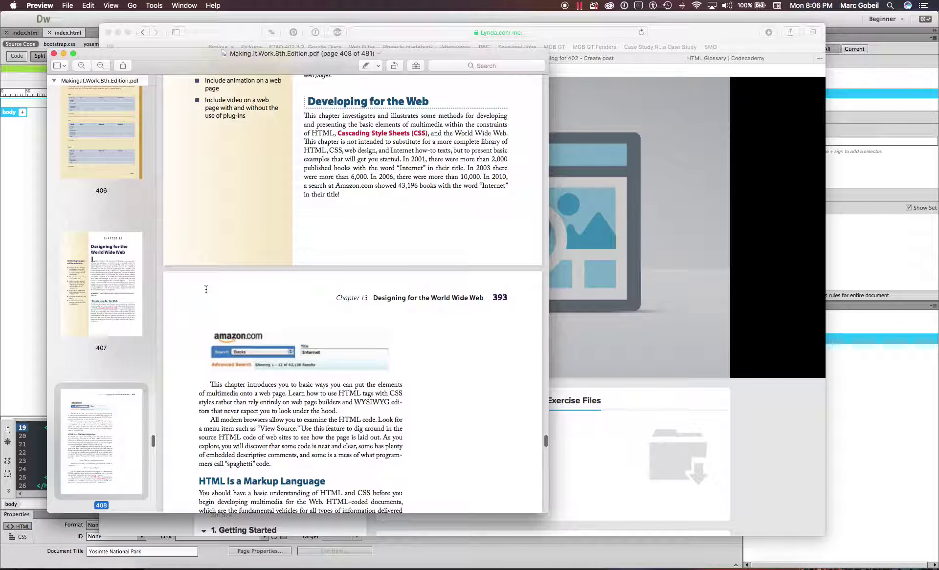
scroll(297, 246, down, 5)
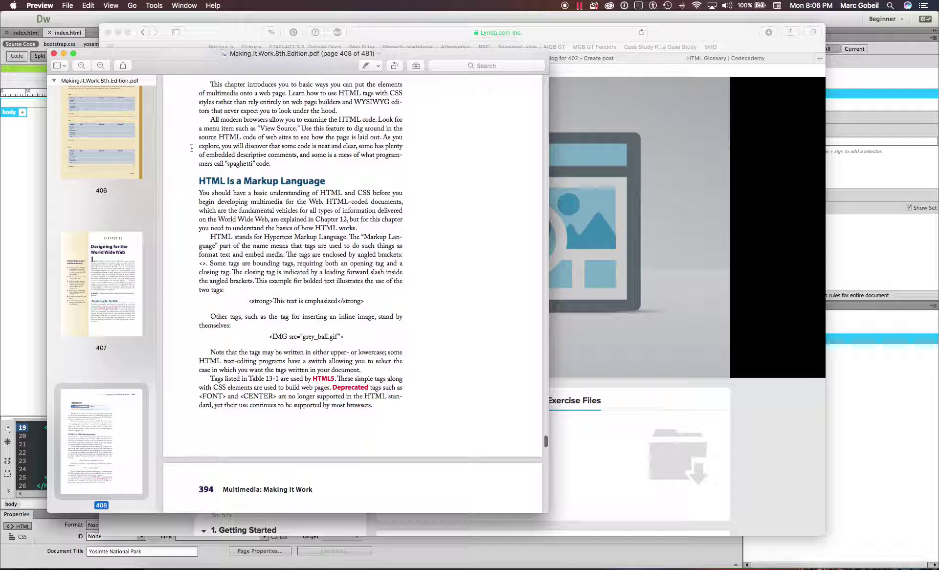
drag(200, 181, 410, 281)
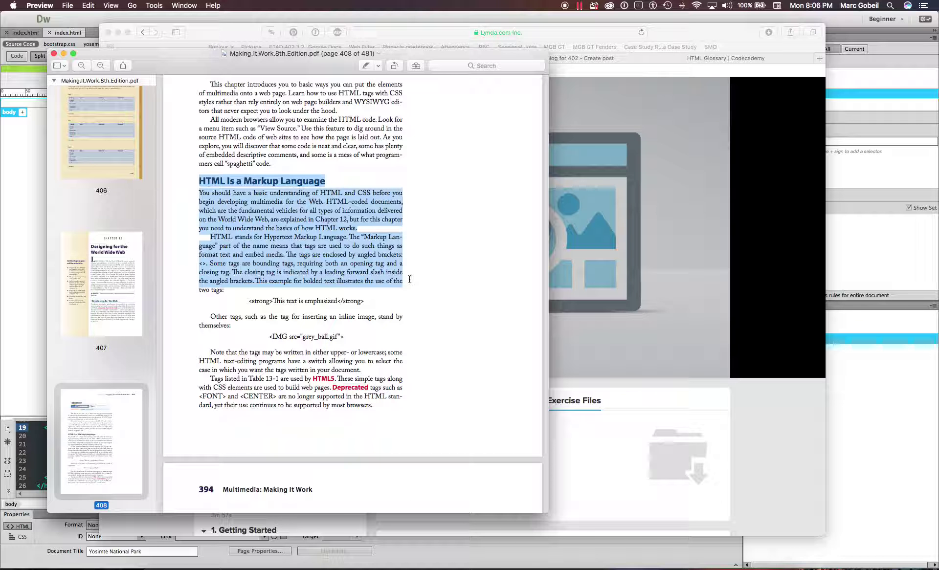
- Read through page 408 down to Table 13-1 of HTML tags on page 409
scroll(410, 281, down, 2)
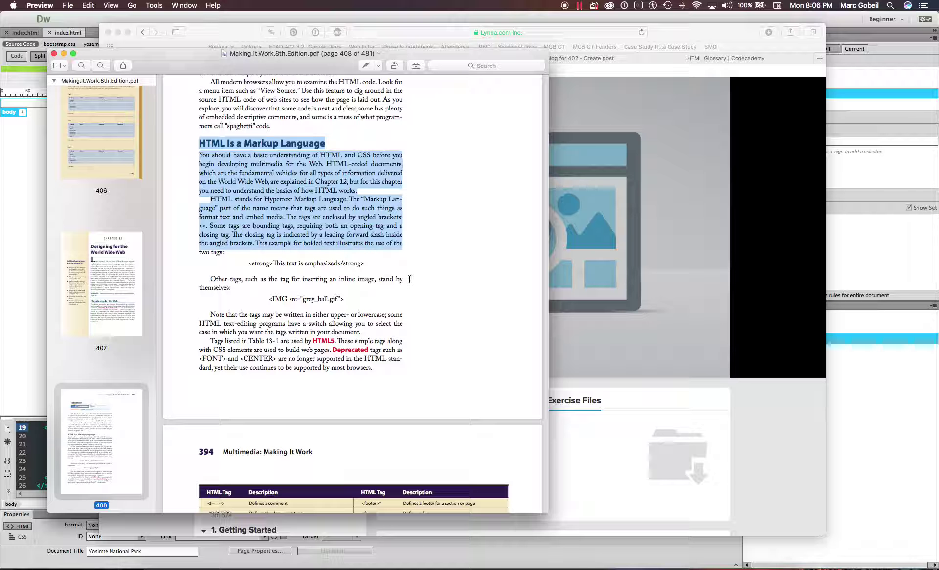
scroll(410, 279, down, 1)
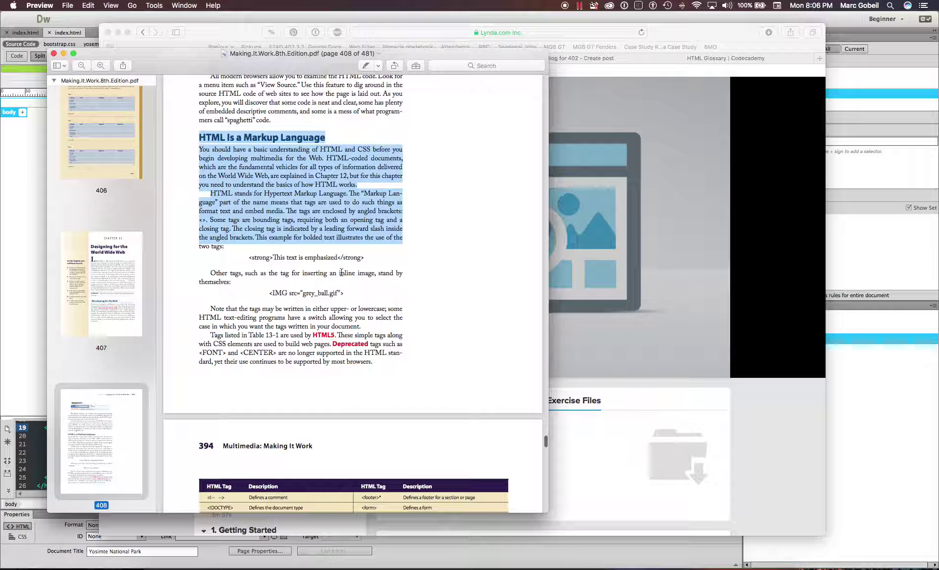
scroll(347, 201, down, 5)
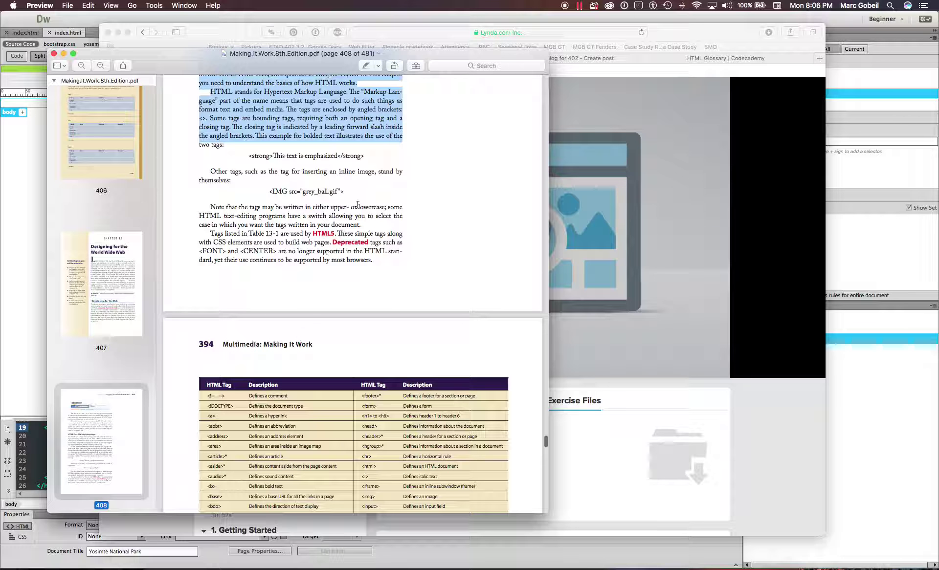
drag(306, 236, 344, 235)
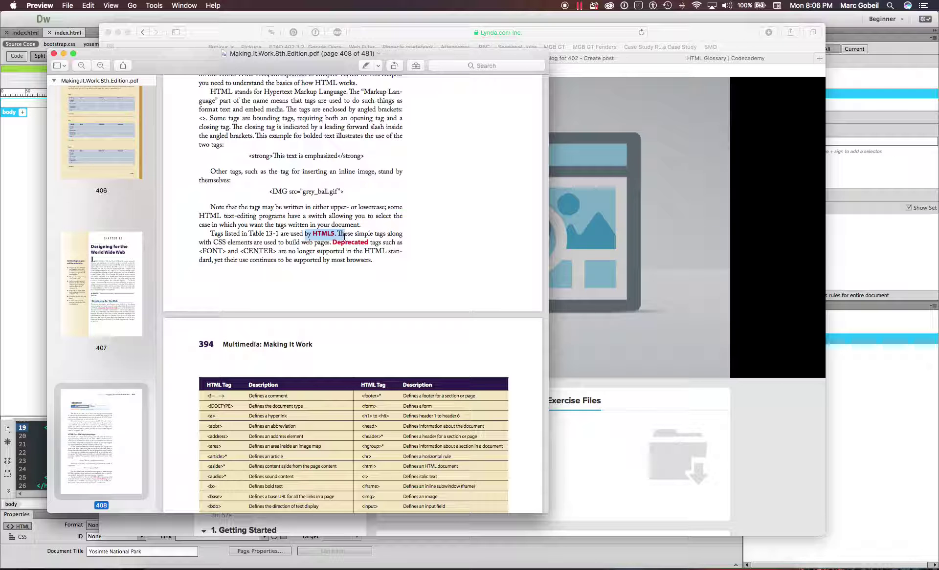
scroll(363, 263, down, 7)
scroll(363, 262, down, 2)
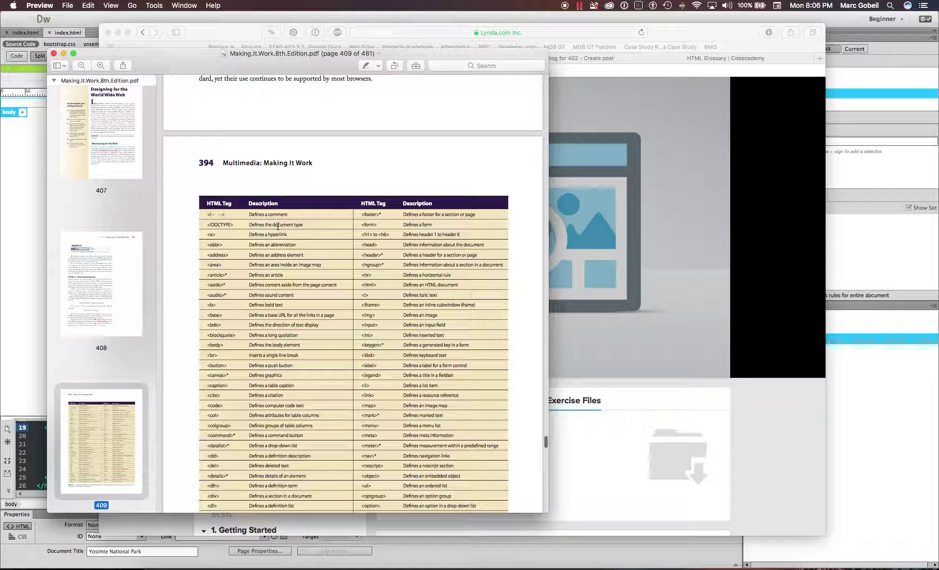
scroll(270, 223, down, 4)
scroll(270, 222, down, 4)
scroll(379, 138, up, 4)
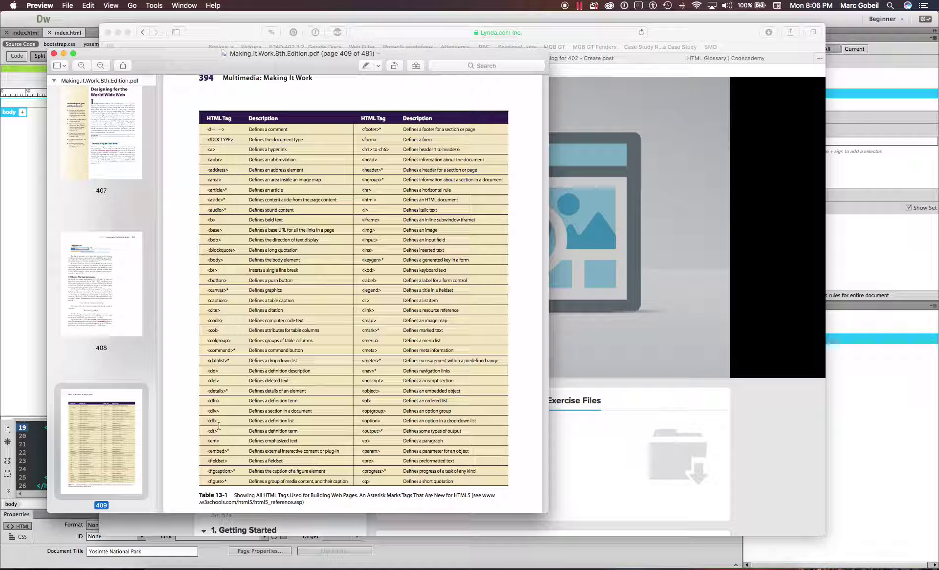
scroll(399, 235, down, 2)
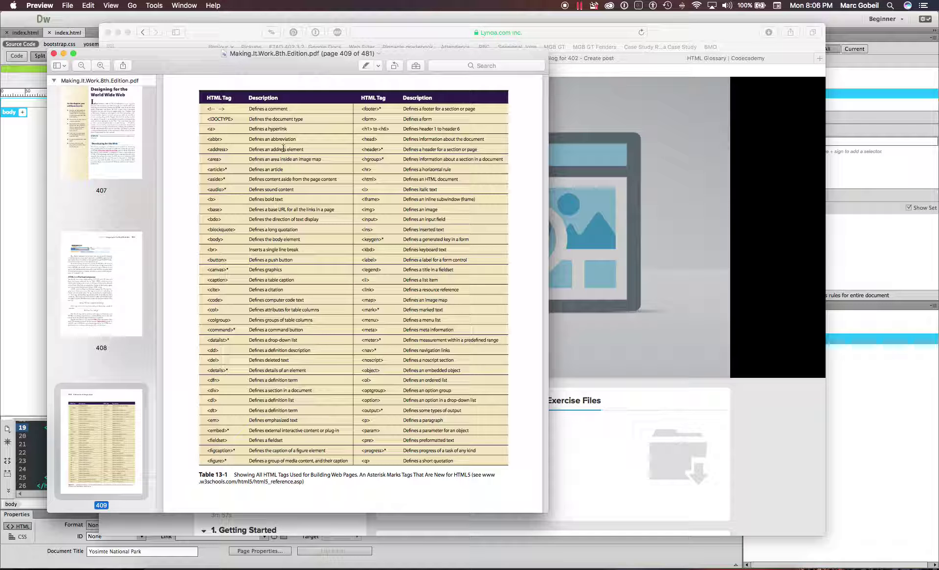
scroll(208, 141, up, 2)
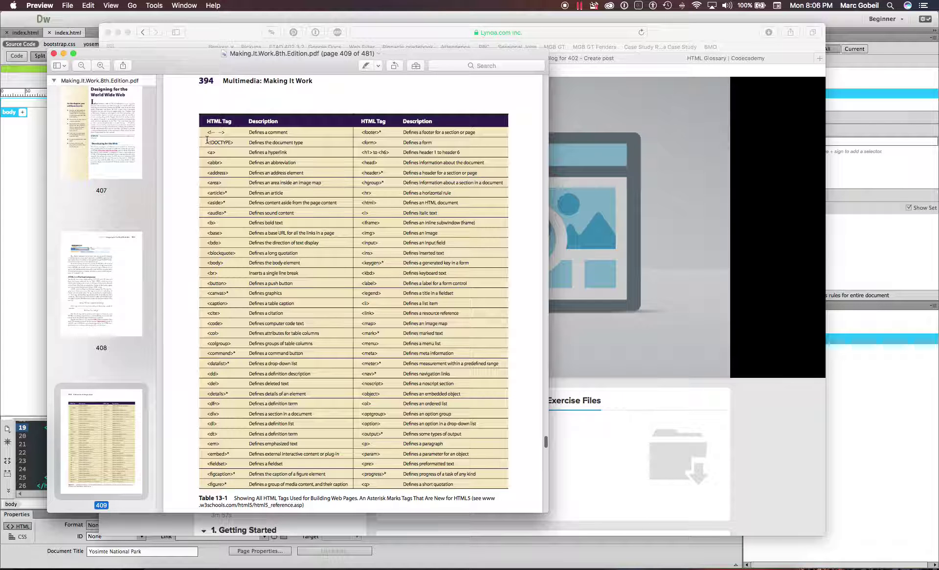
scroll(240, 252, down, 3)
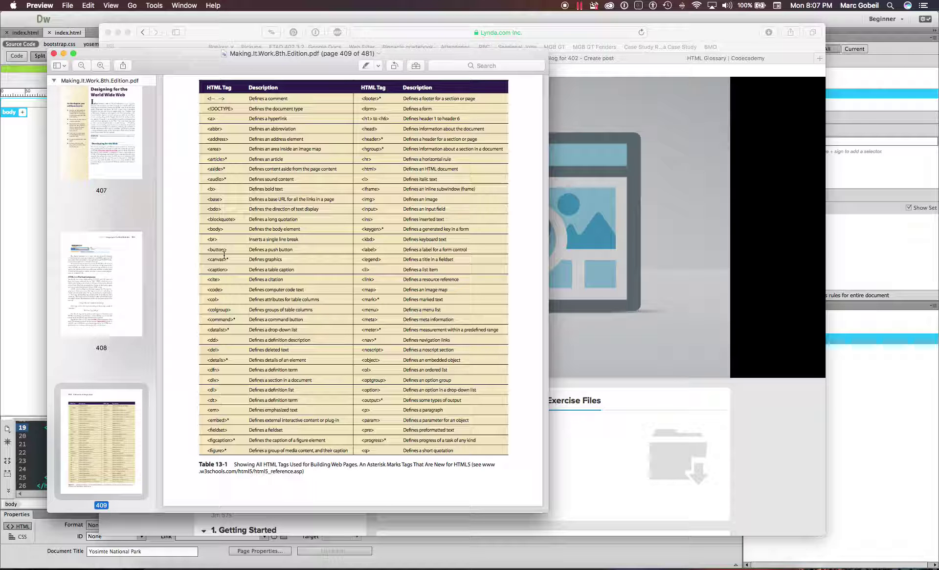
scroll(235, 367, down, 1)
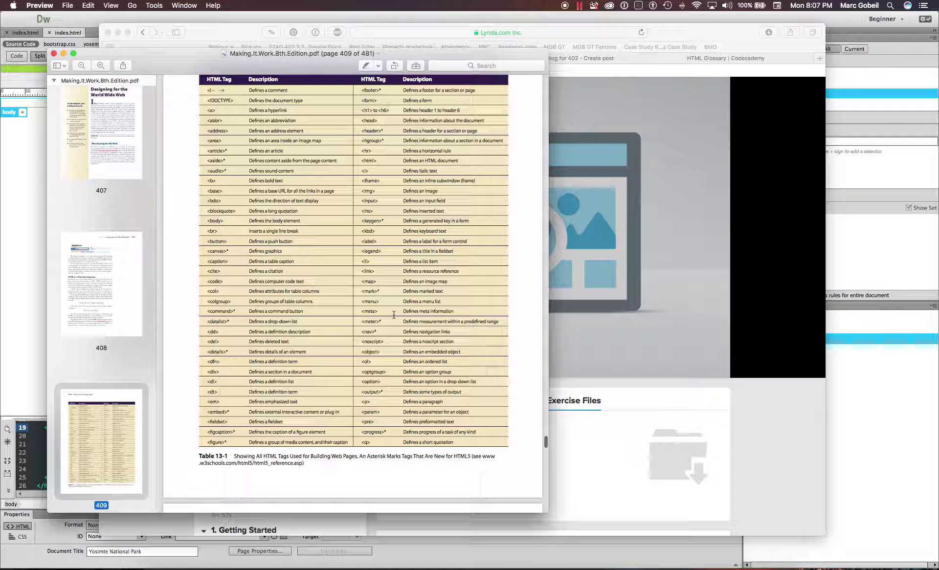
scroll(394, 314, down, 4)
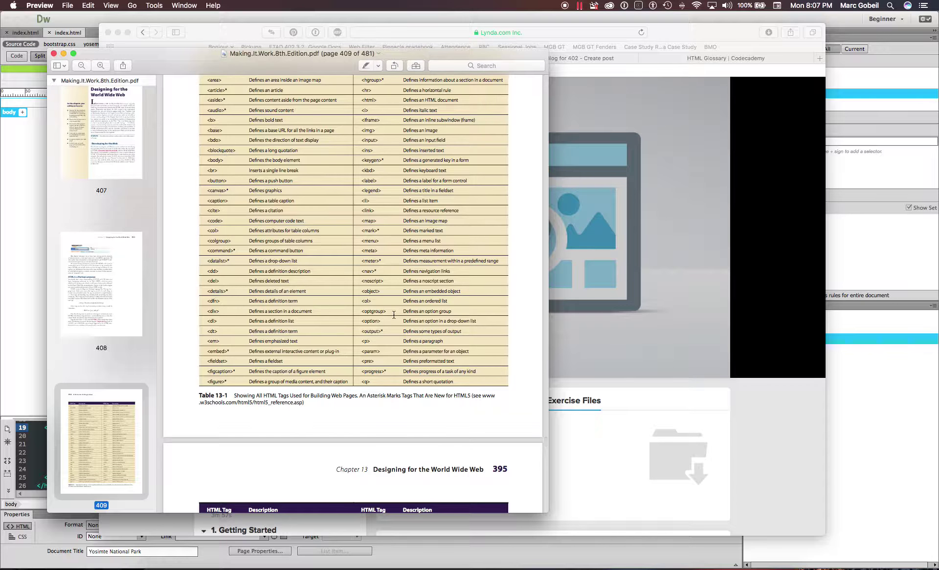
scroll(393, 314, down, 15)
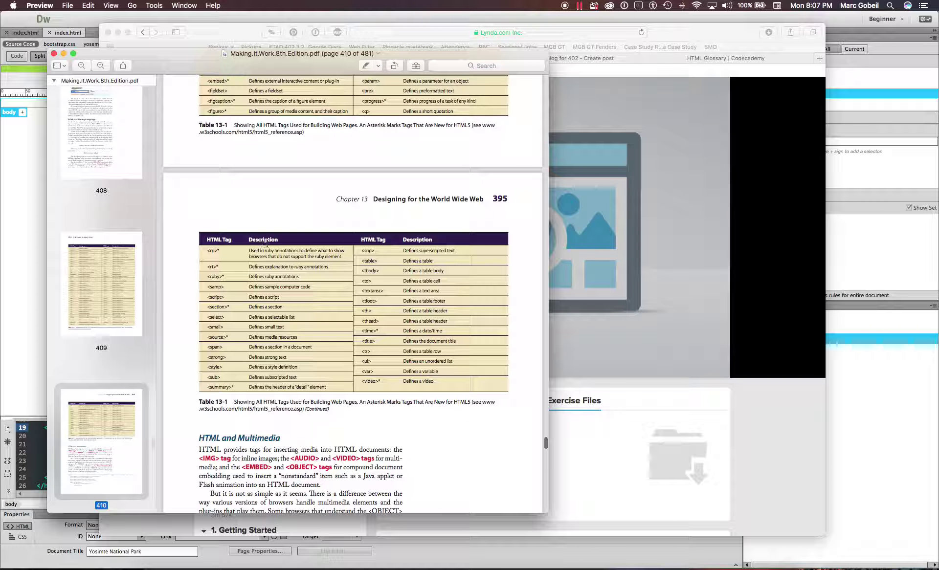
- On page 410, select parts of the object/embed code sample, including width, height and param lines
scroll(361, 352, down, 5)
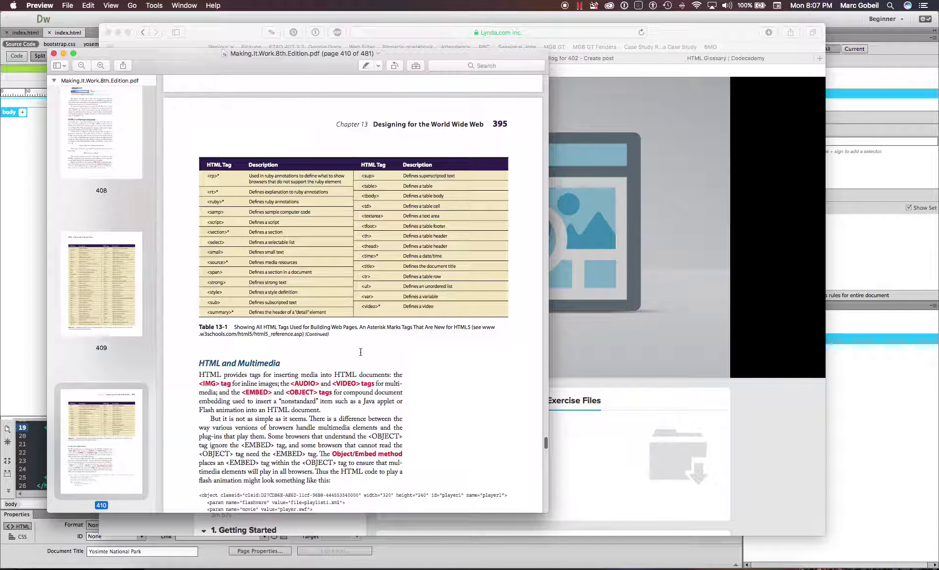
scroll(360, 352, down, 6)
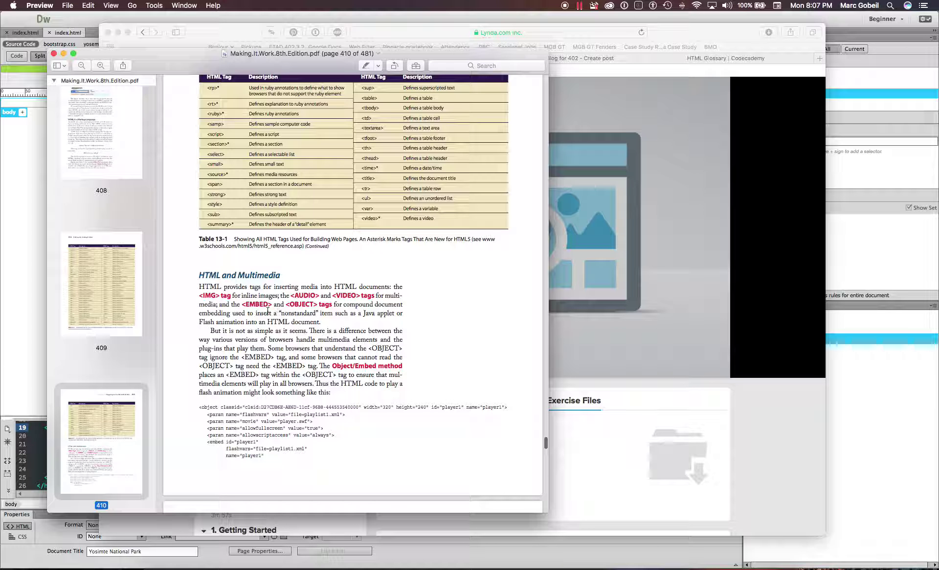
scroll(315, 298, down, 6)
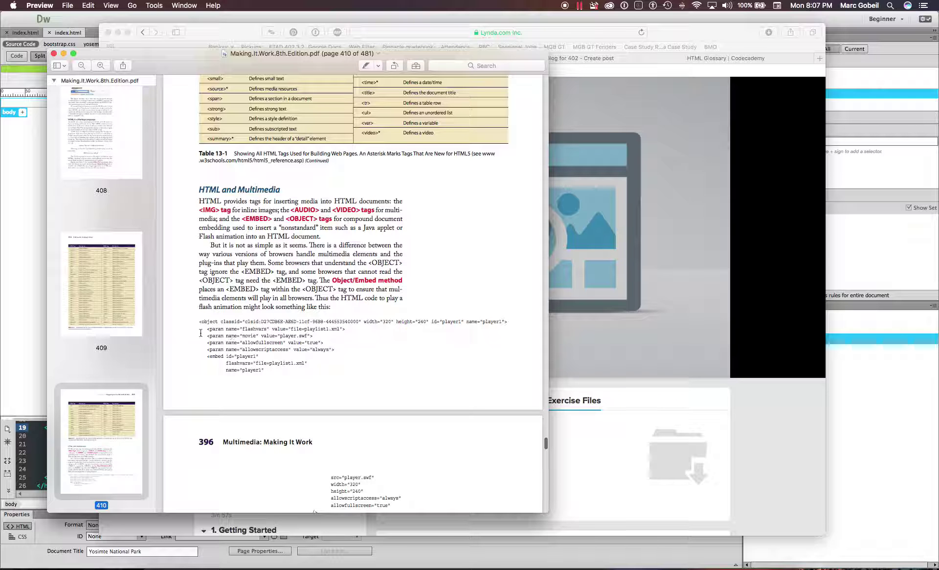
drag(199, 321, 318, 383)
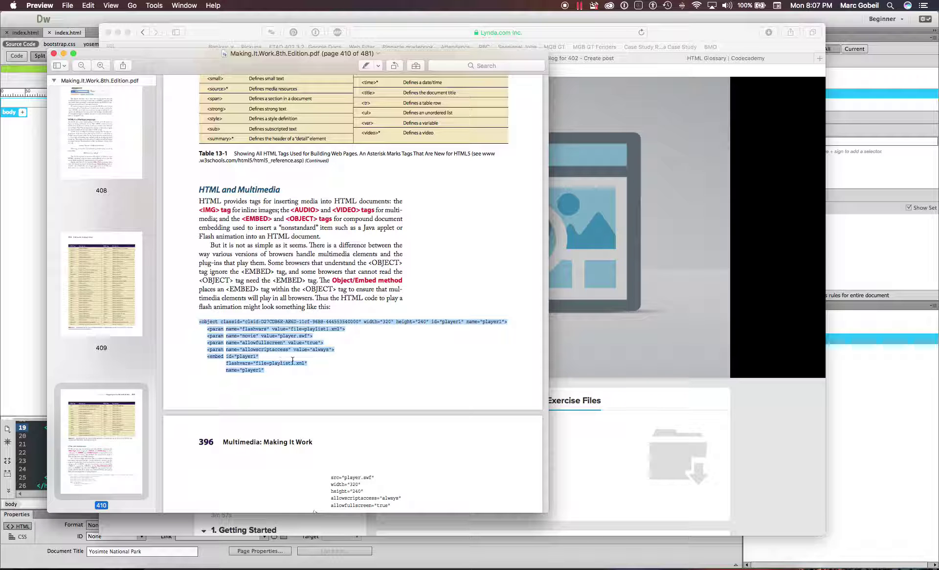
click(342, 334)
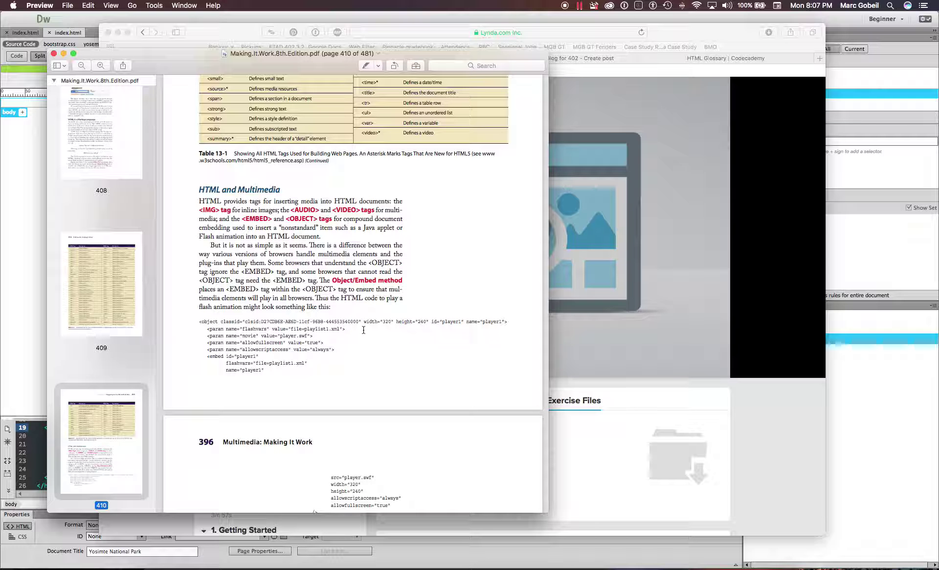
drag(365, 321, 432, 323)
double_click(216, 323)
drag(372, 322, 434, 324)
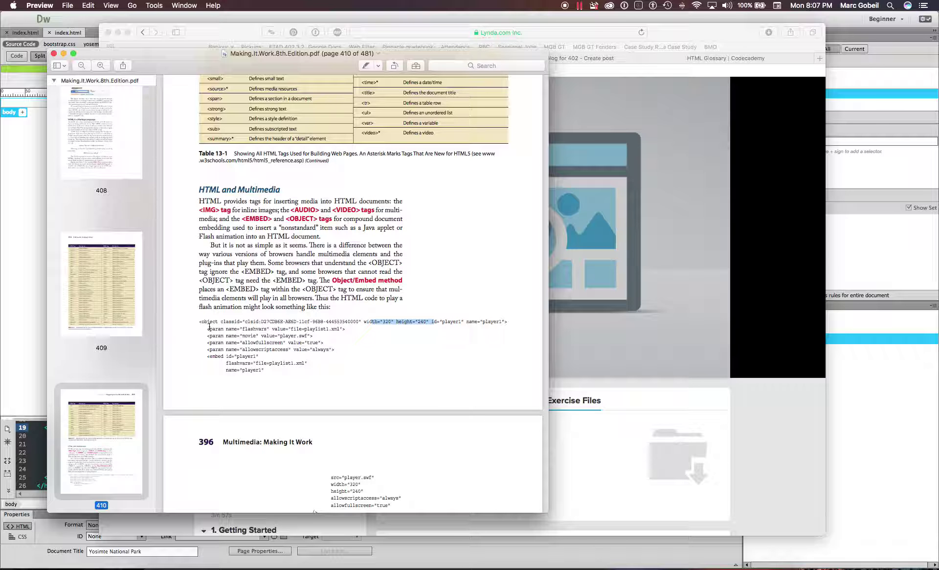
drag(208, 329, 259, 336)
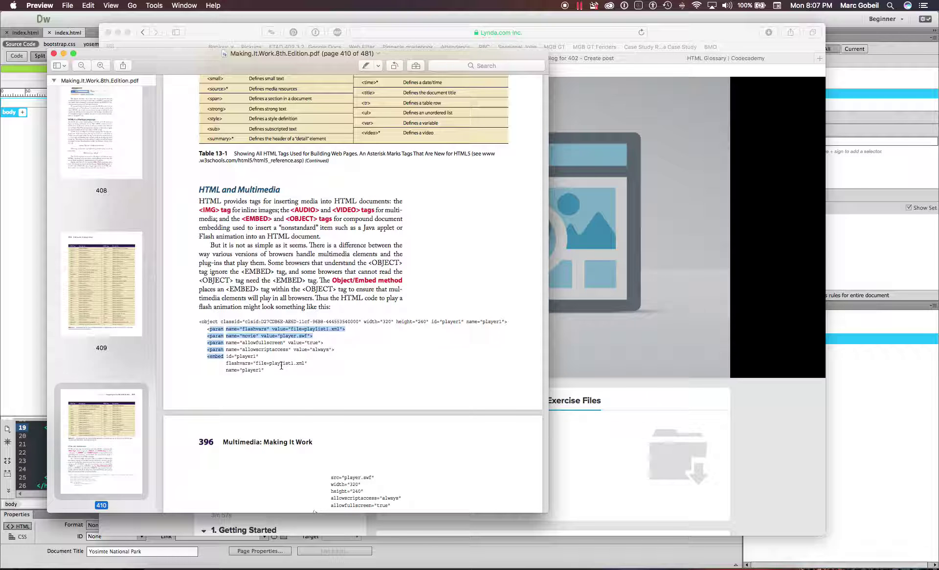
click(241, 371)
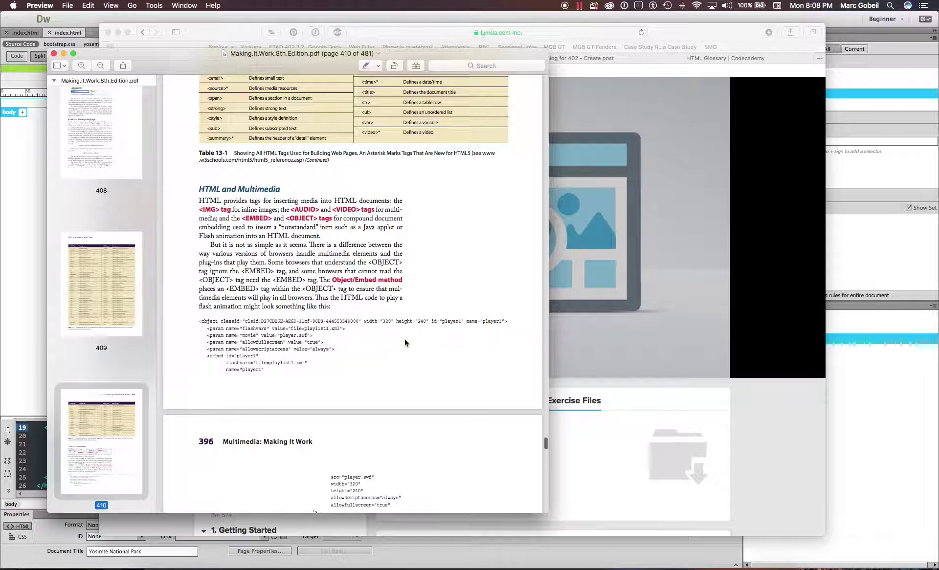
scroll(404, 339, down, 3)
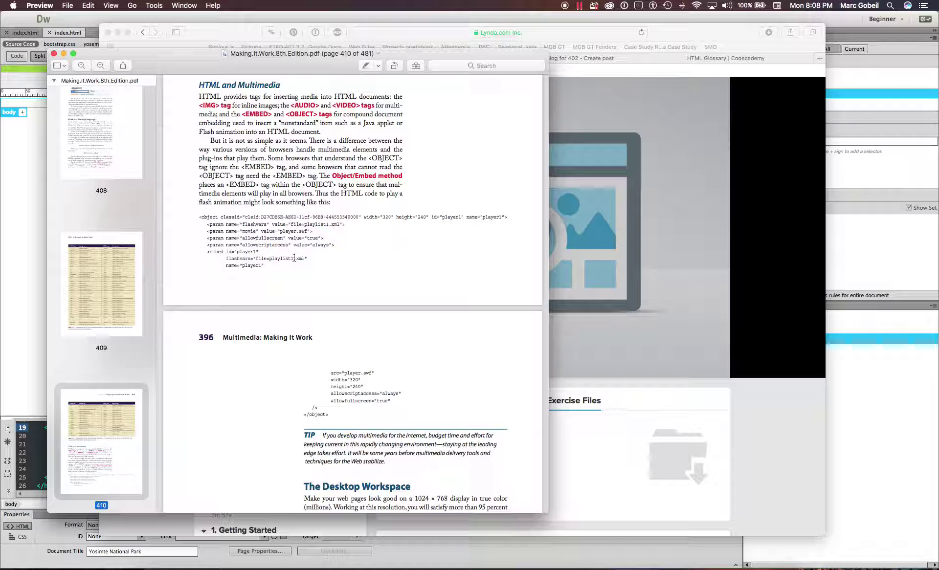
- Skim pages 411–418, scroll back up, then put the book PDF window away
scroll(315, 308, down, 10)
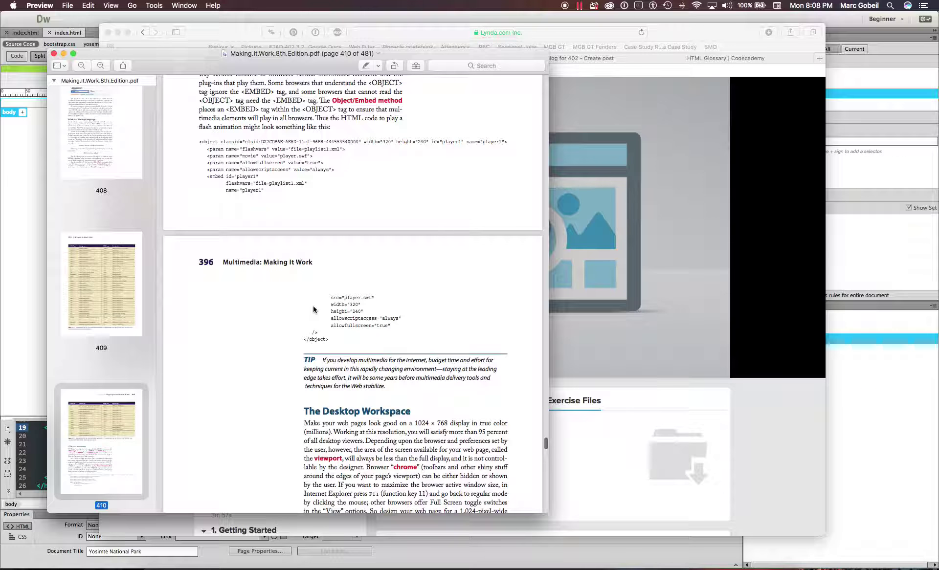
scroll(358, 236, down, 9)
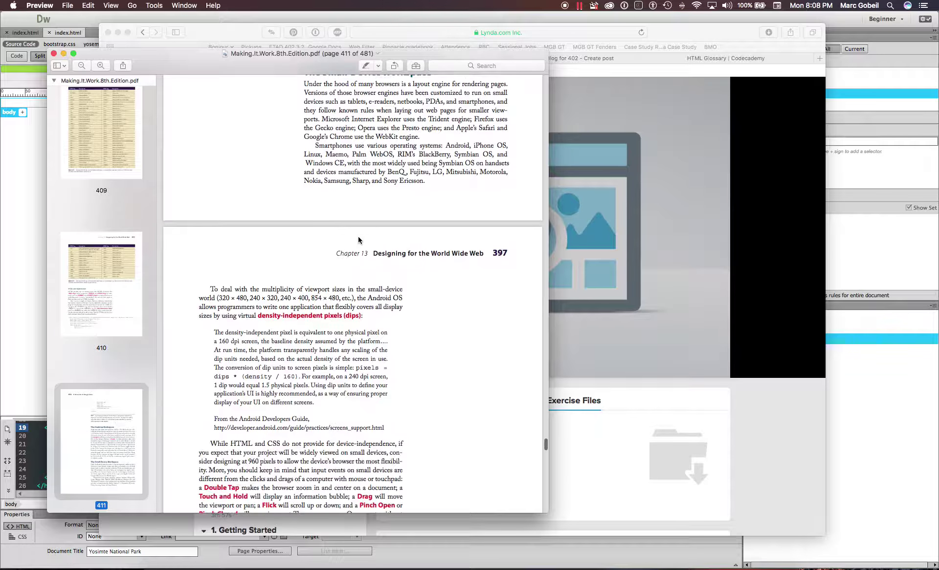
scroll(215, 131, down, 4)
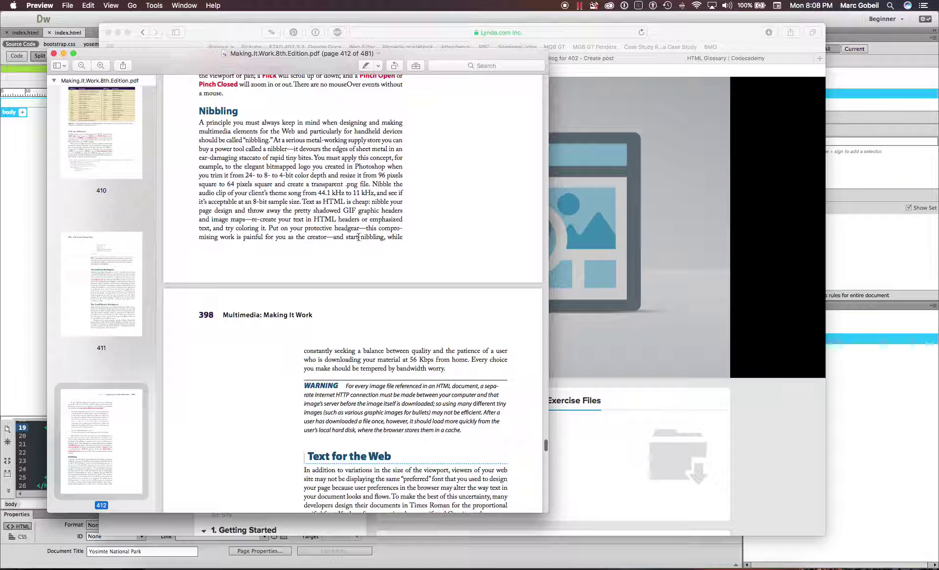
scroll(188, 127, down, 14)
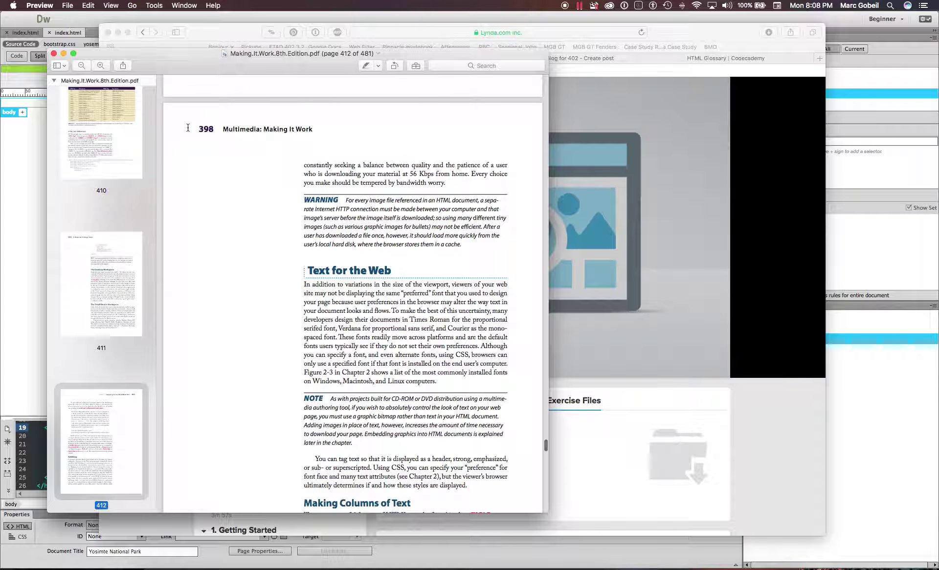
scroll(204, 262, down, 15)
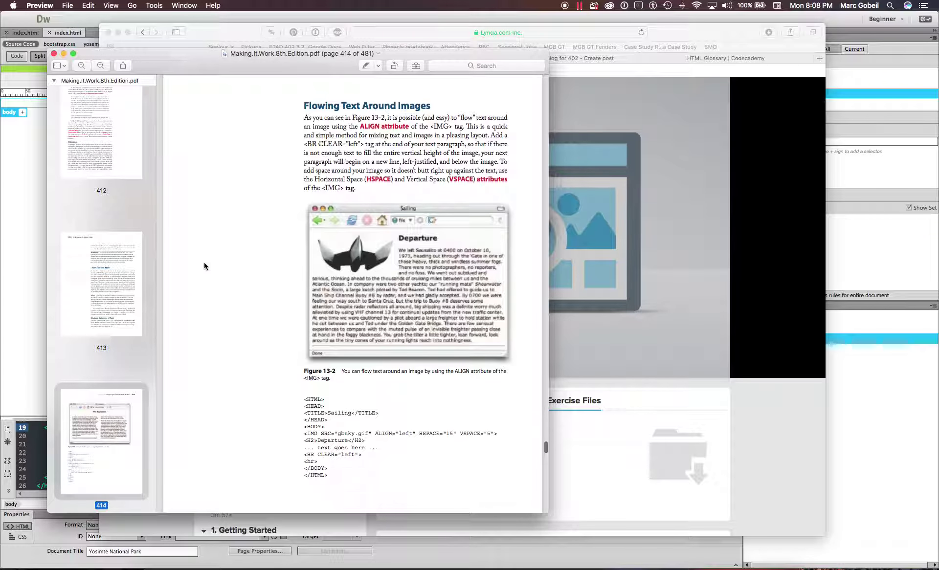
scroll(205, 266, down, 10)
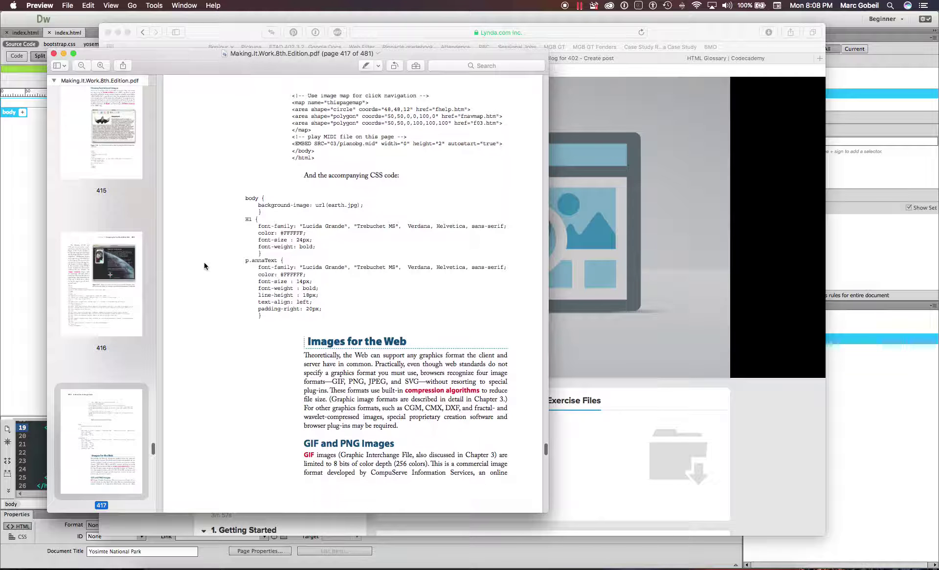
scroll(243, 169, down, 15)
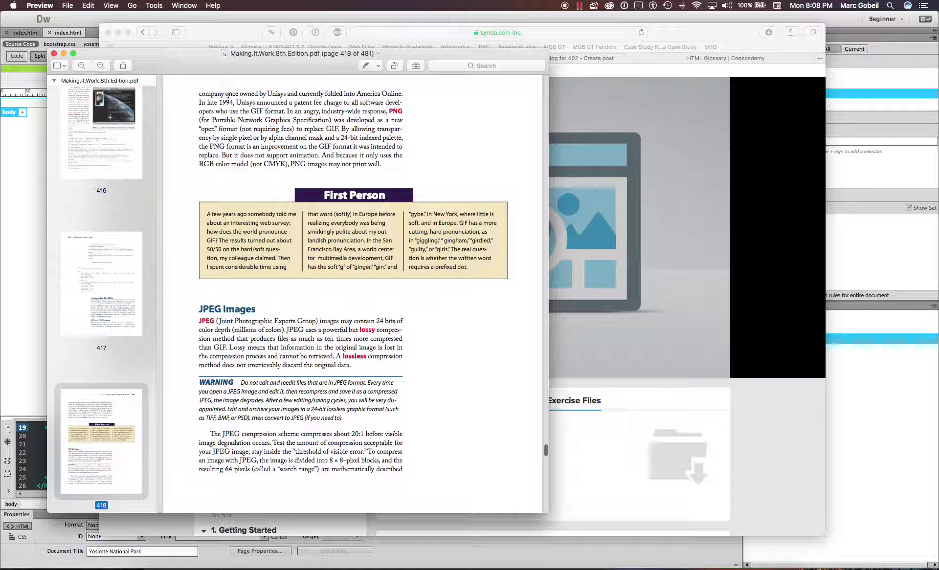
scroll(215, 97, up, 20)
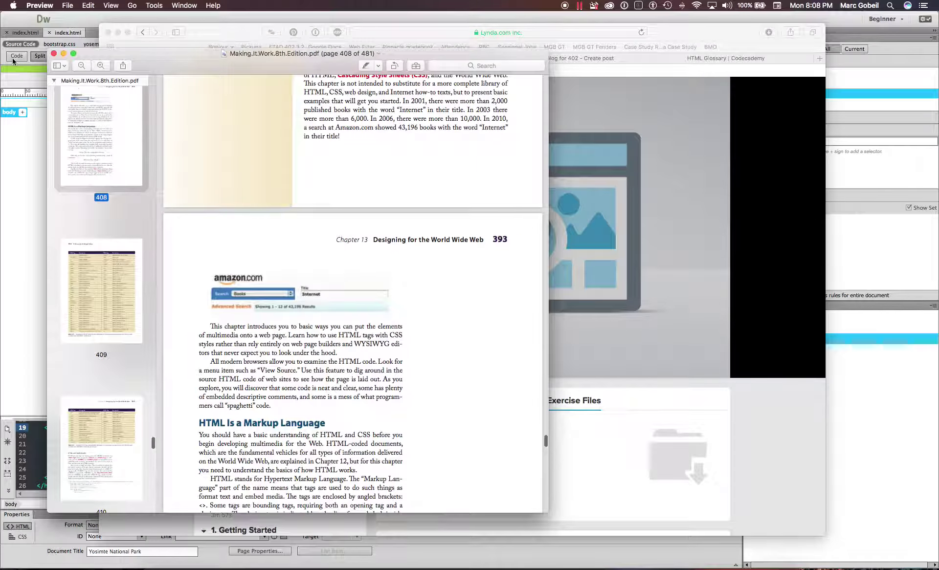
click(64, 53)
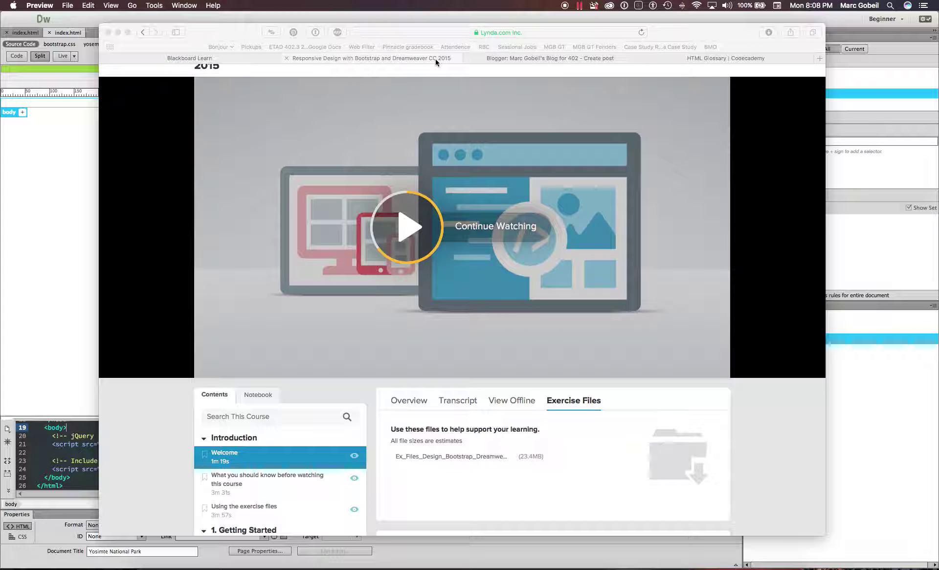
- Open the Codecademy HTML Glossary and select its title and the Attributes and CLASS headings
click(670, 57)
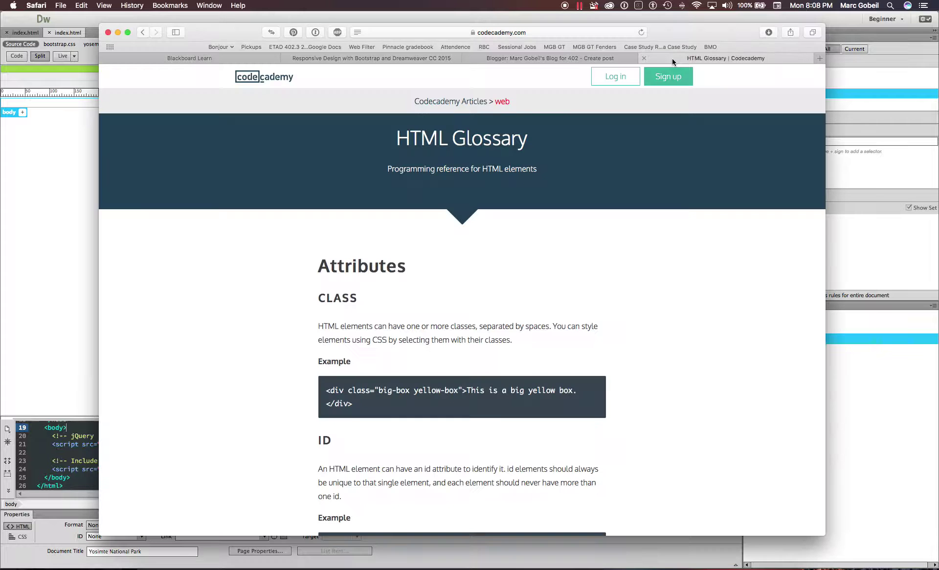
drag(397, 138, 555, 173)
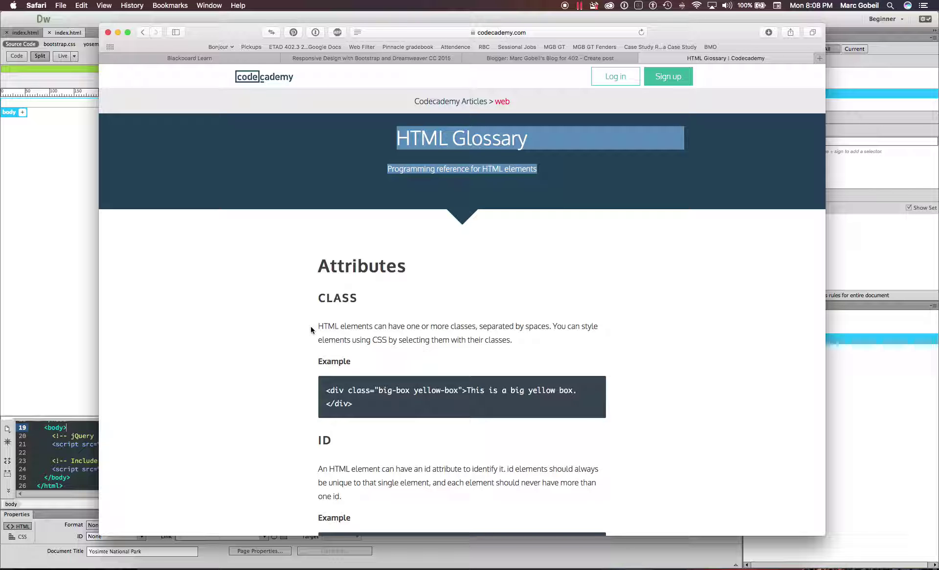
scroll(310, 326, down, 3)
drag(311, 182, 453, 211)
- Browse the glossary down to Hyperlinks and Images, then switch to the Blogger draft
scroll(454, 214, down, 5)
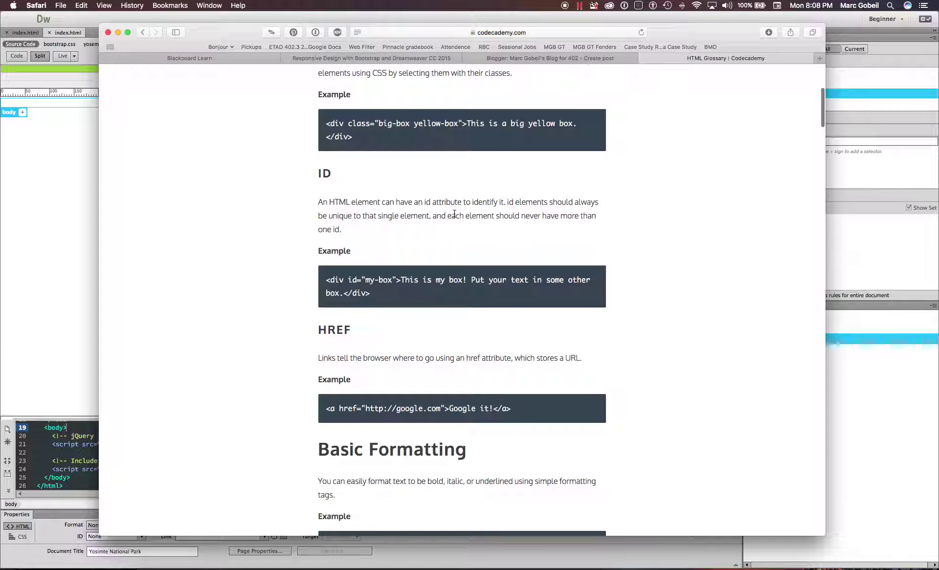
scroll(338, 157, down, 4)
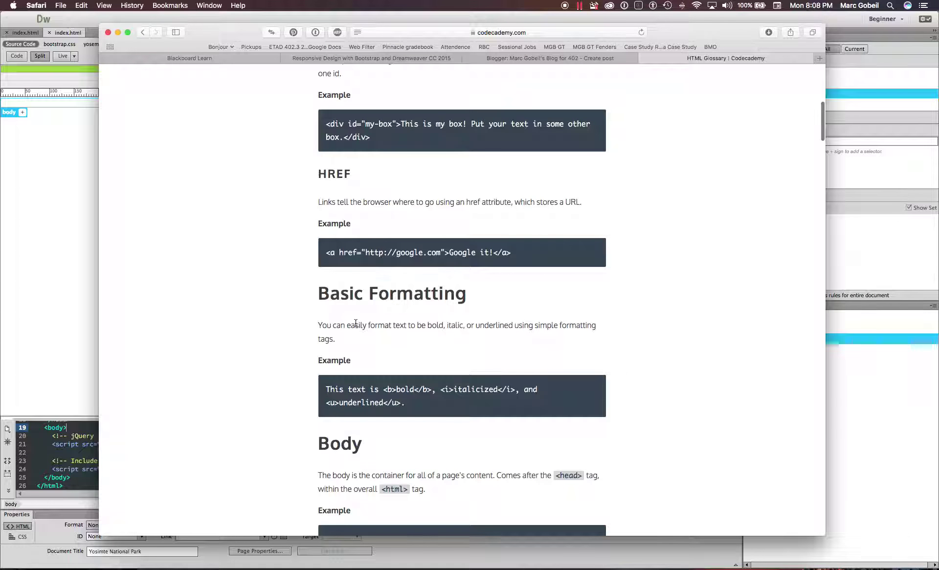
scroll(355, 323, down, 4)
scroll(355, 323, down, 8)
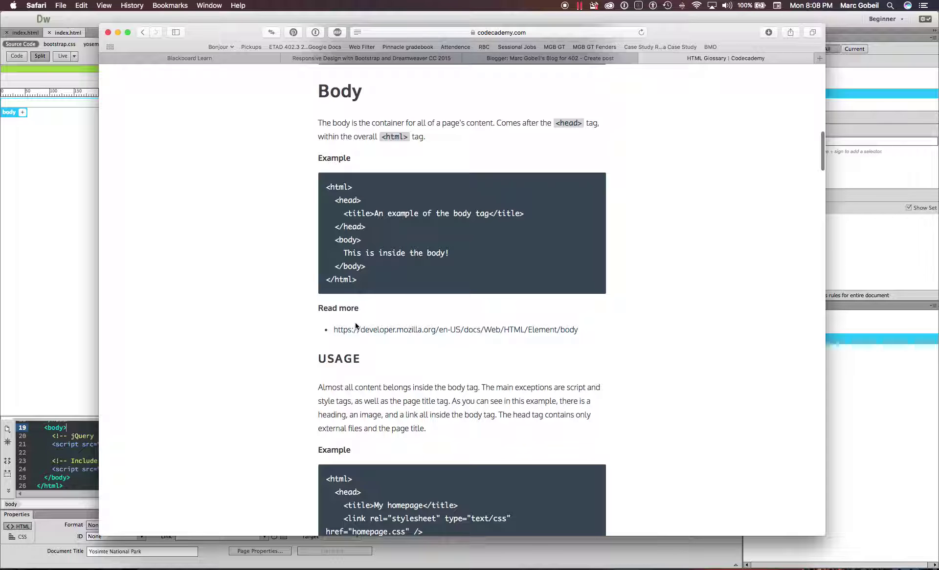
scroll(355, 324, down, 5)
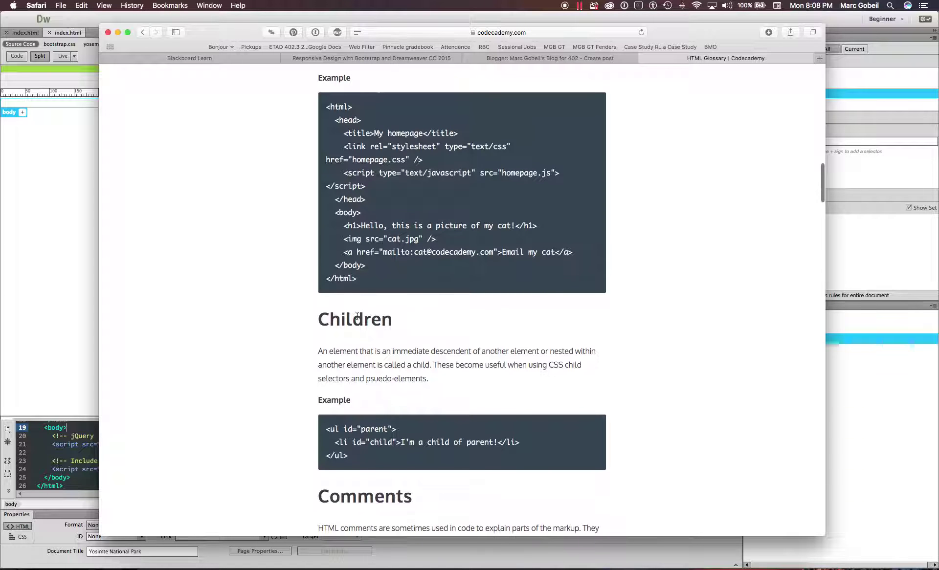
scroll(349, 284, down, 20)
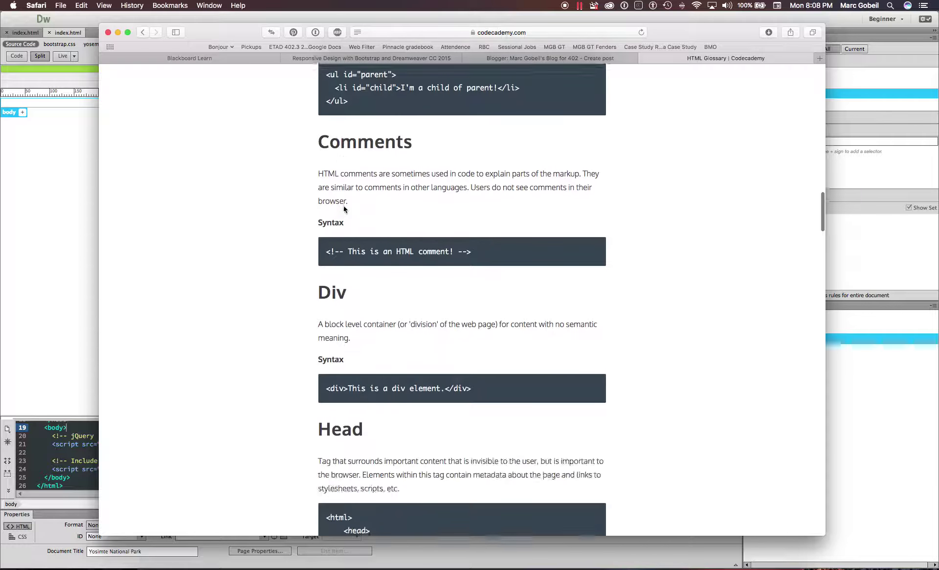
scroll(344, 209, down, 6)
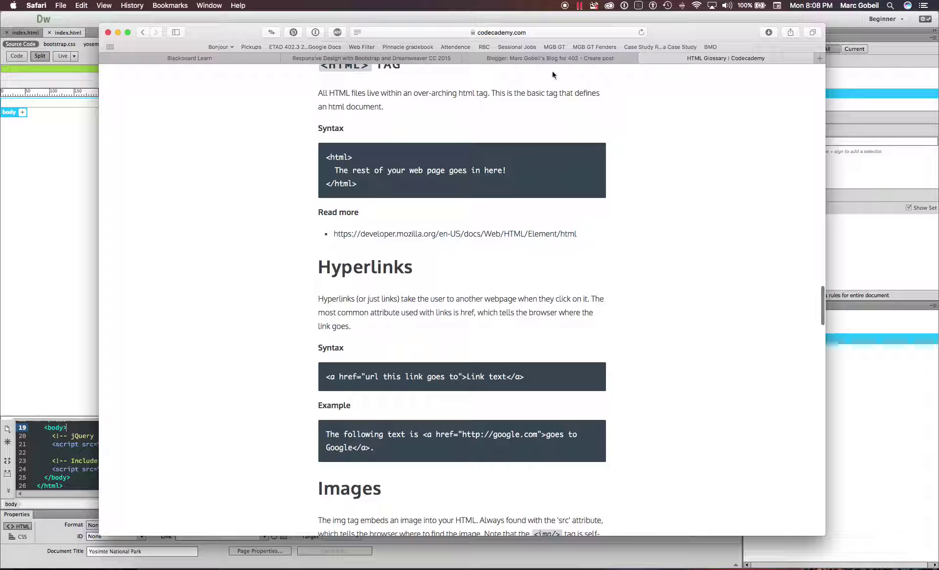
click(537, 62)
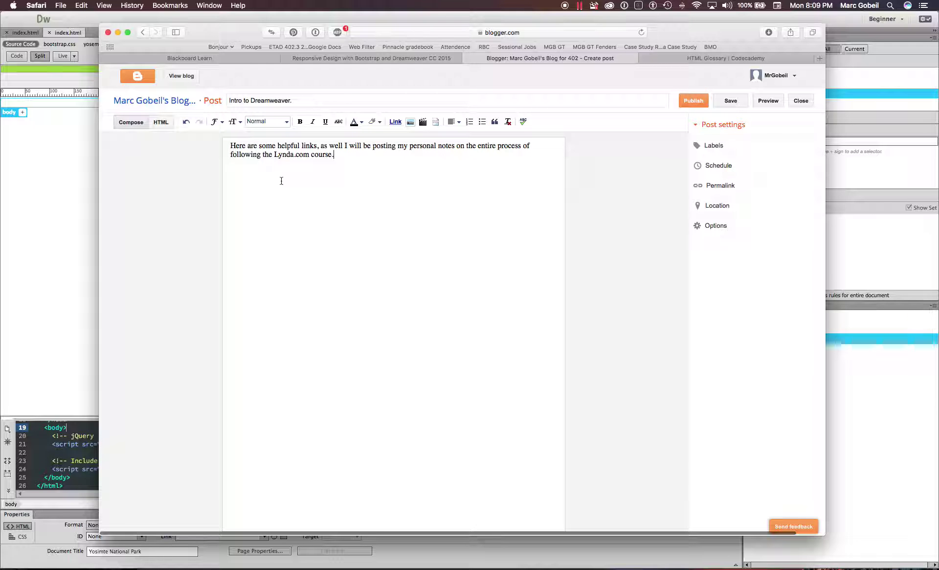
- Check the Lynda and Blogger tabs, close Blackboard Learn, and select the Lynda course title
click(322, 59)
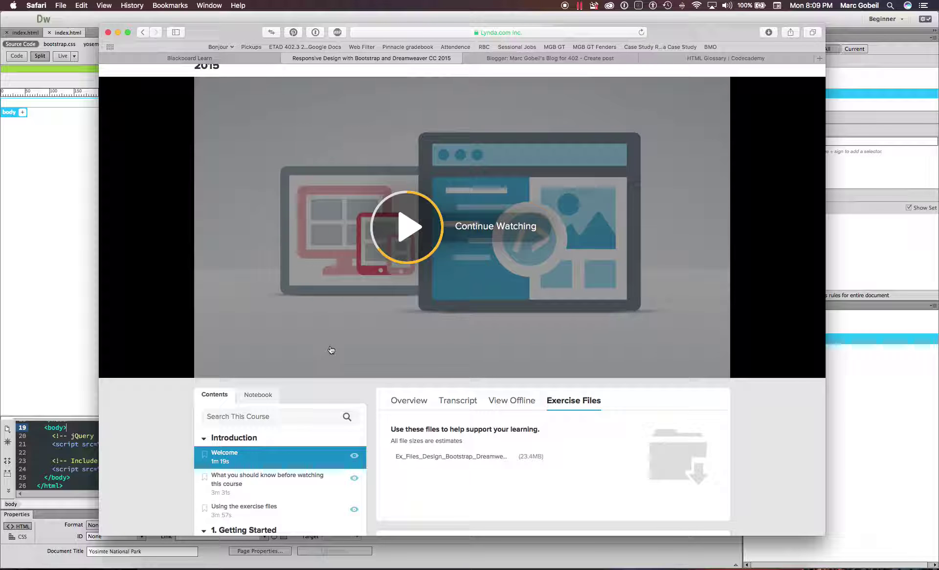
scroll(331, 350, up, 2)
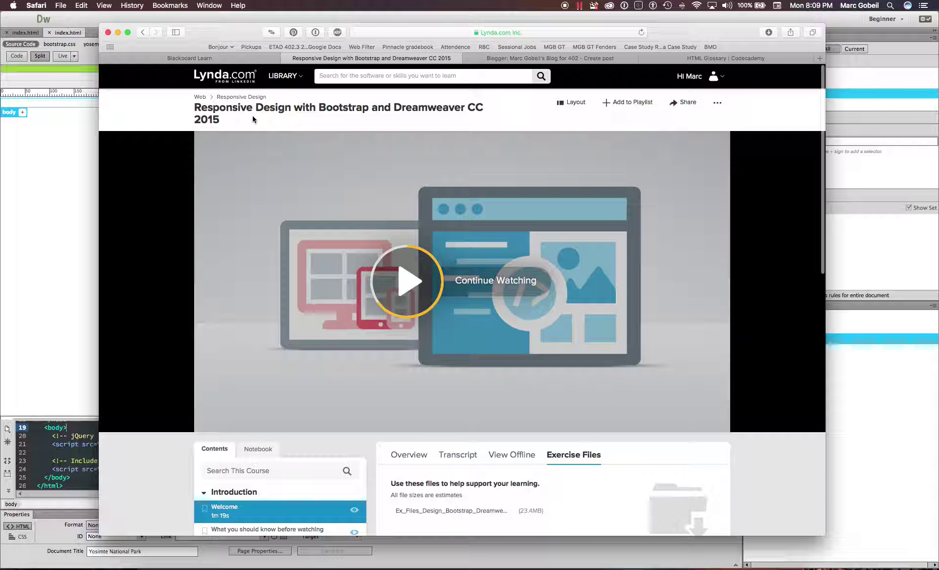
click(544, 57)
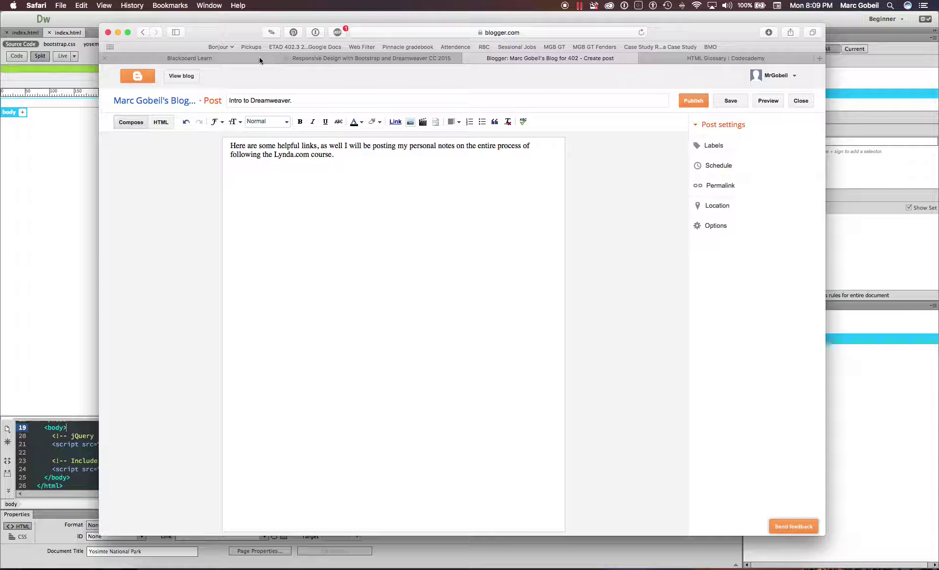
click(239, 60)
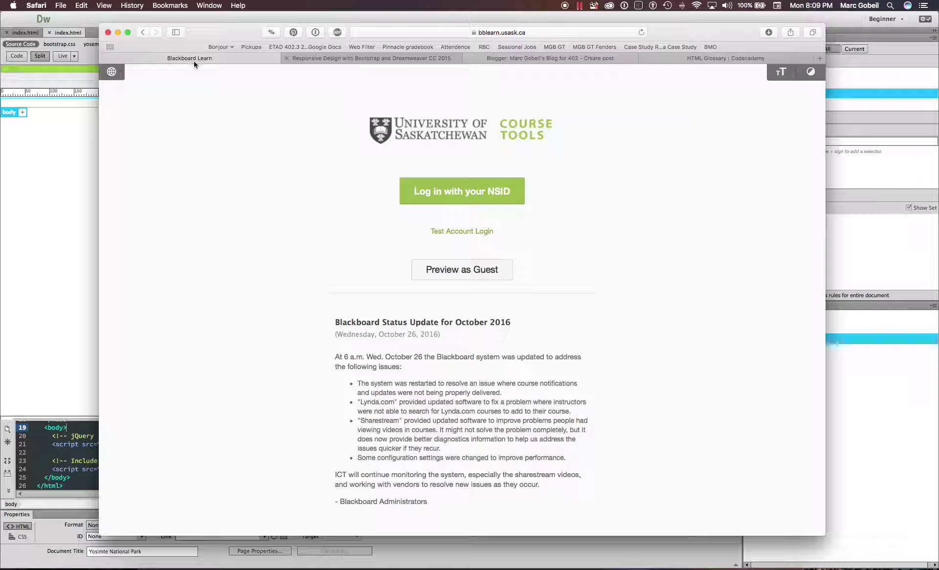
click(106, 58)
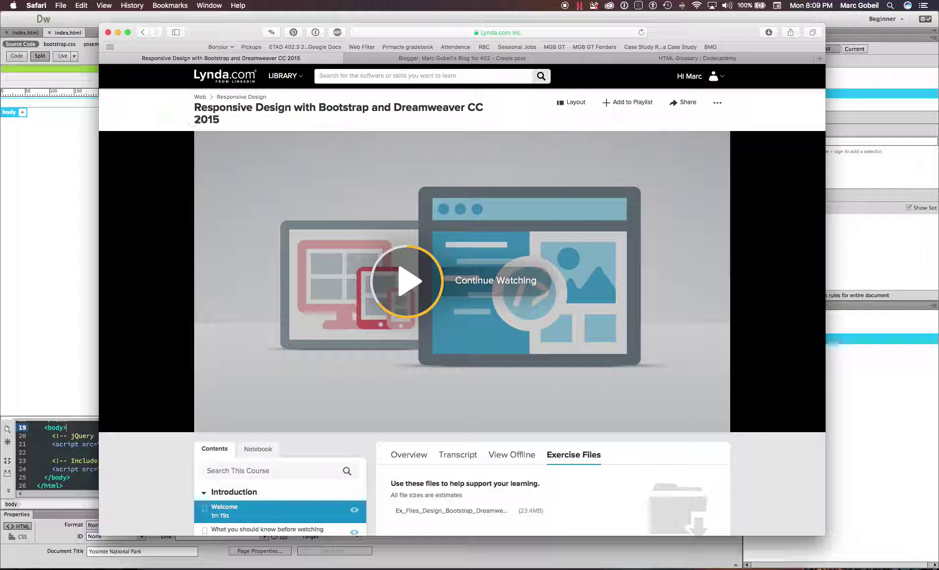
drag(193, 112, 242, 119)
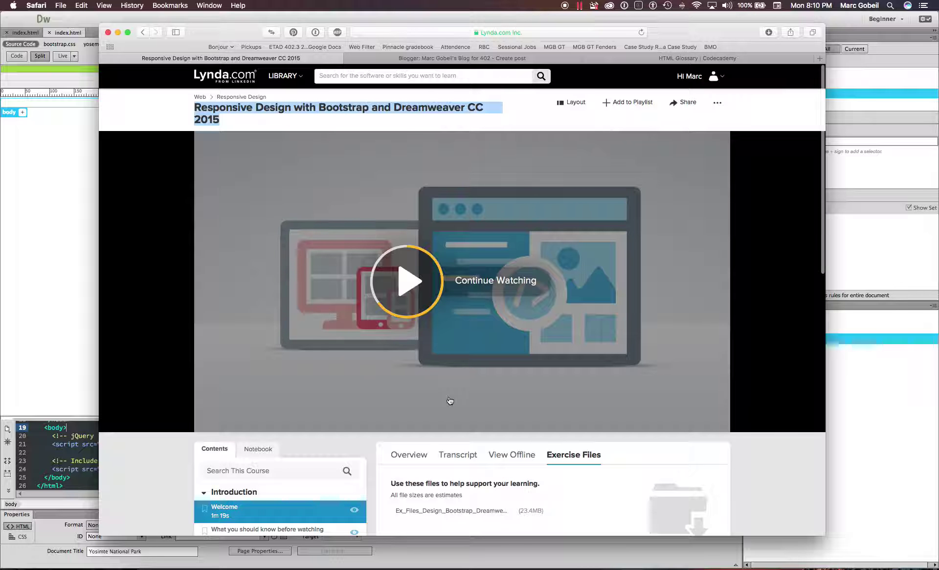
scroll(447, 400, down, 3)
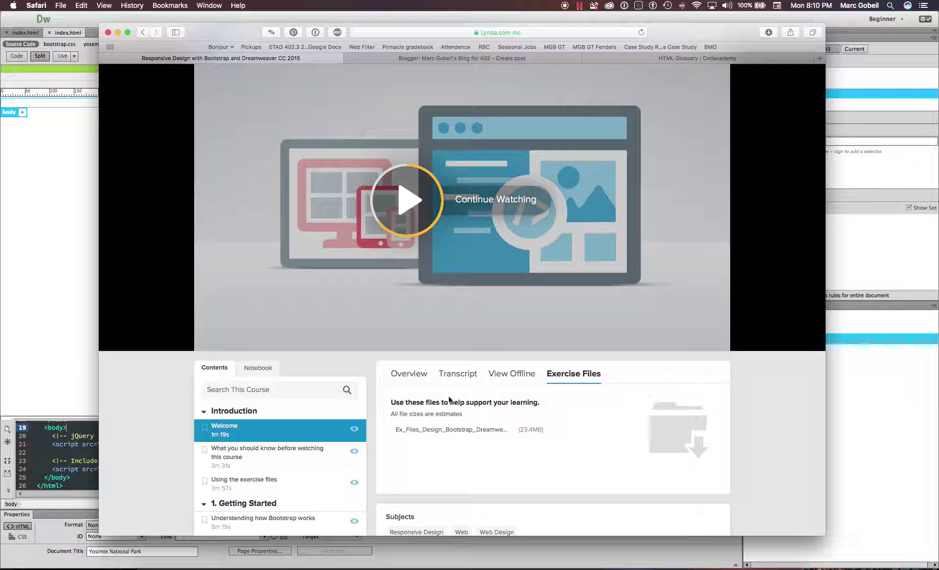
- Scroll through the Lynda course page and its Contents list
scroll(449, 399, down, 2)
scroll(449, 397, up, 2)
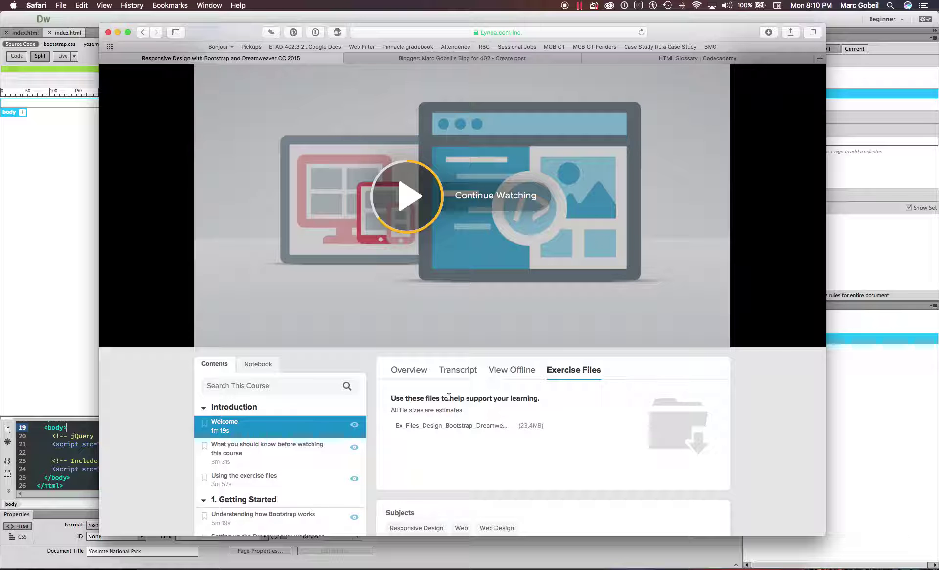
scroll(449, 398, up, 3)
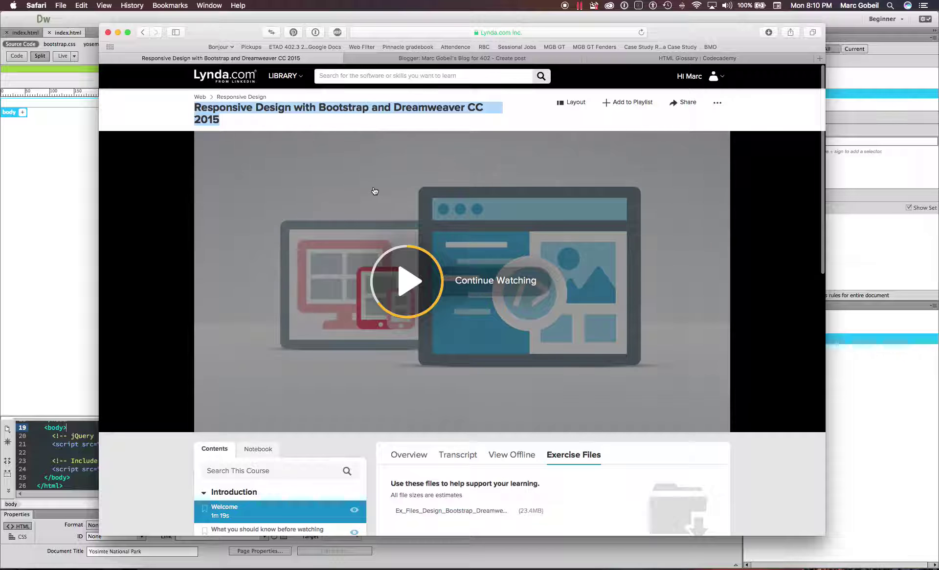
scroll(294, 166, down, 5)
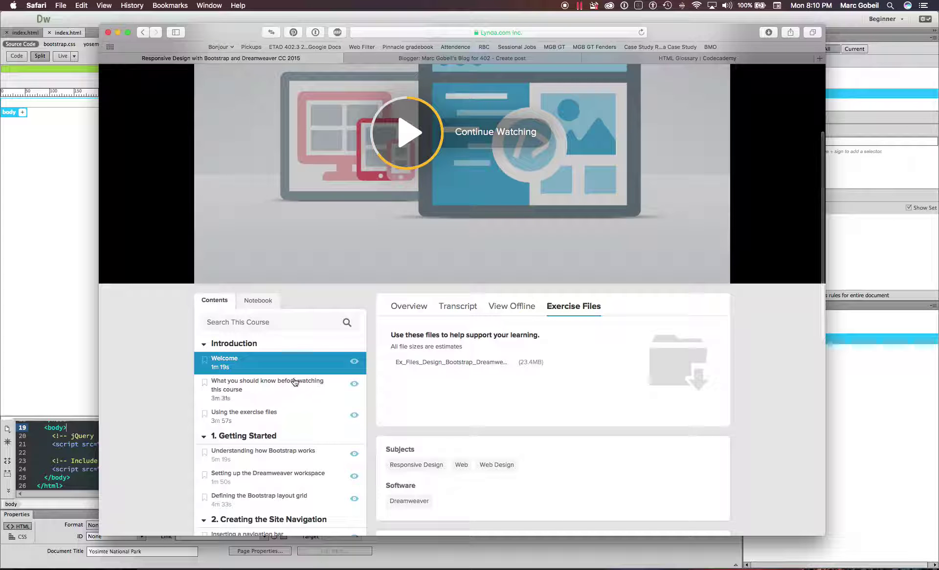
scroll(280, 334, down, 3)
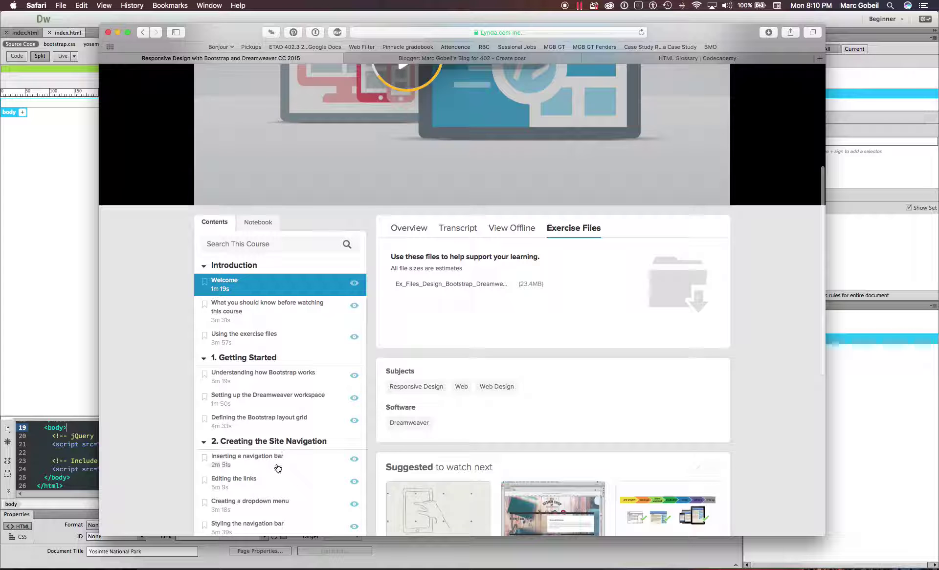
scroll(274, 468, down, 4)
scroll(277, 469, up, 5)
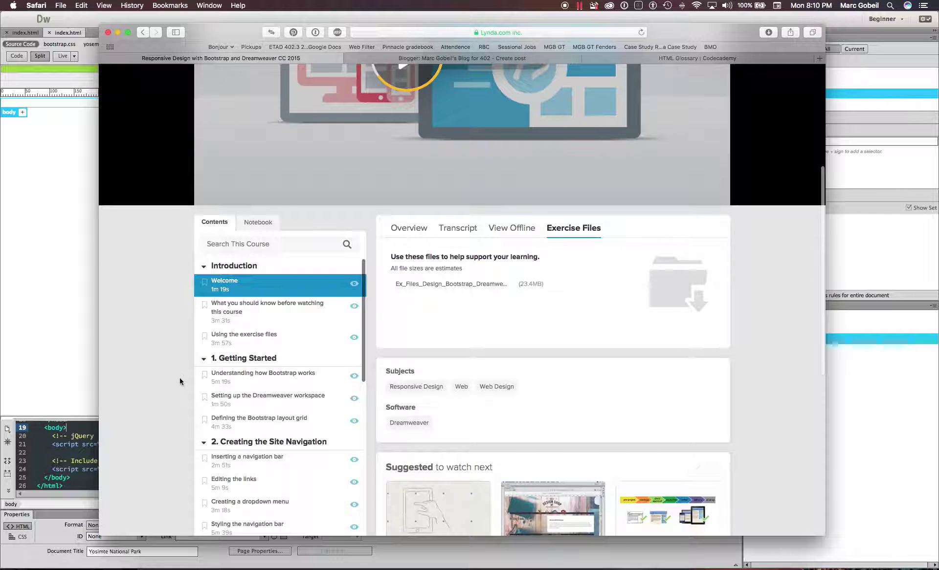
scroll(178, 380, up, 5)
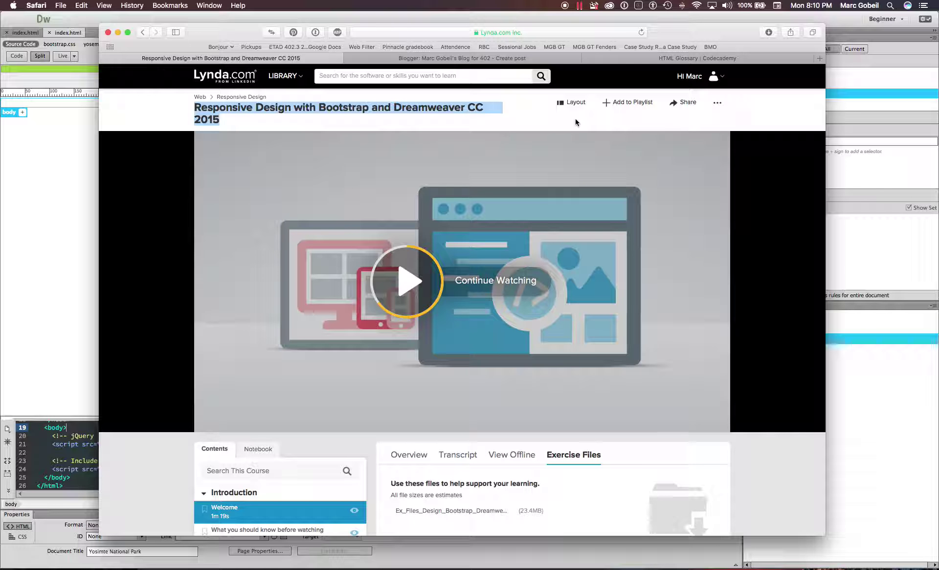
- Open the account menu from the More options and go to Certificates of Completion
click(714, 103)
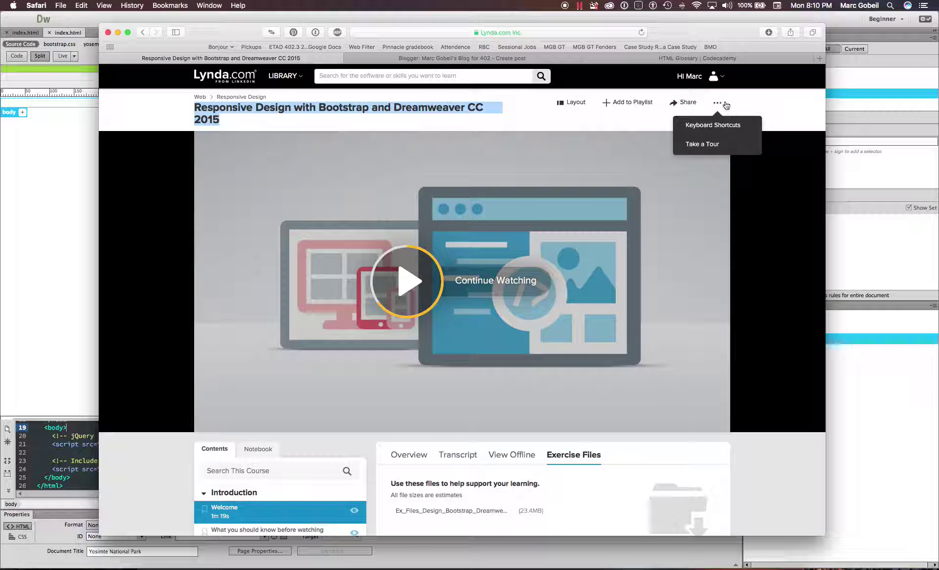
click(712, 78)
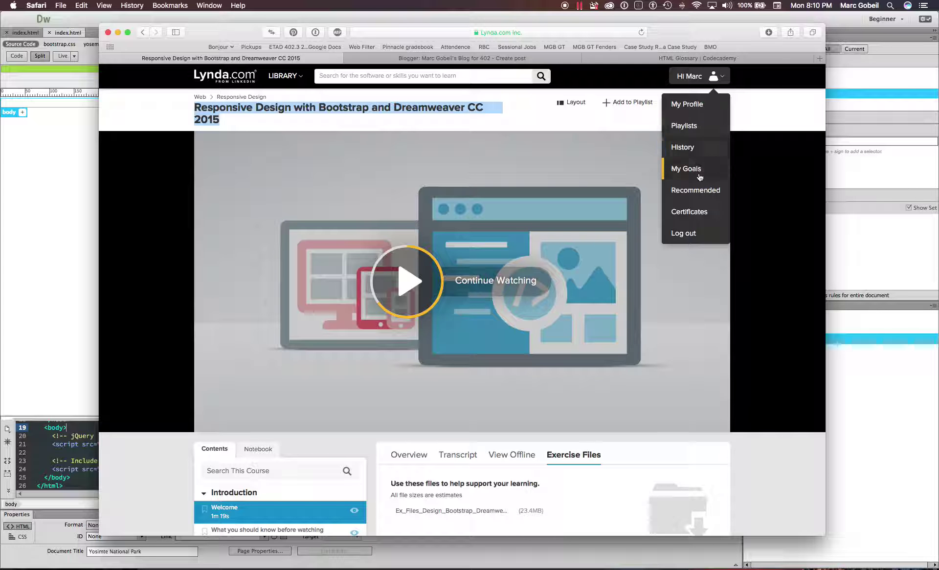
click(695, 218)
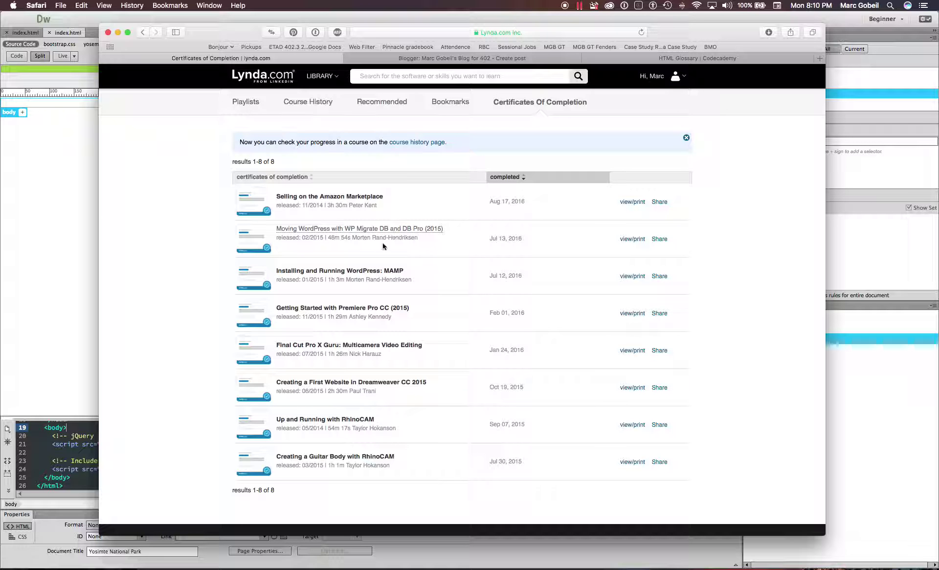
- Open the MAMP WordPress certificate, try the LinkedIn share, then return to the Bootstrap course page
click(355, 273)
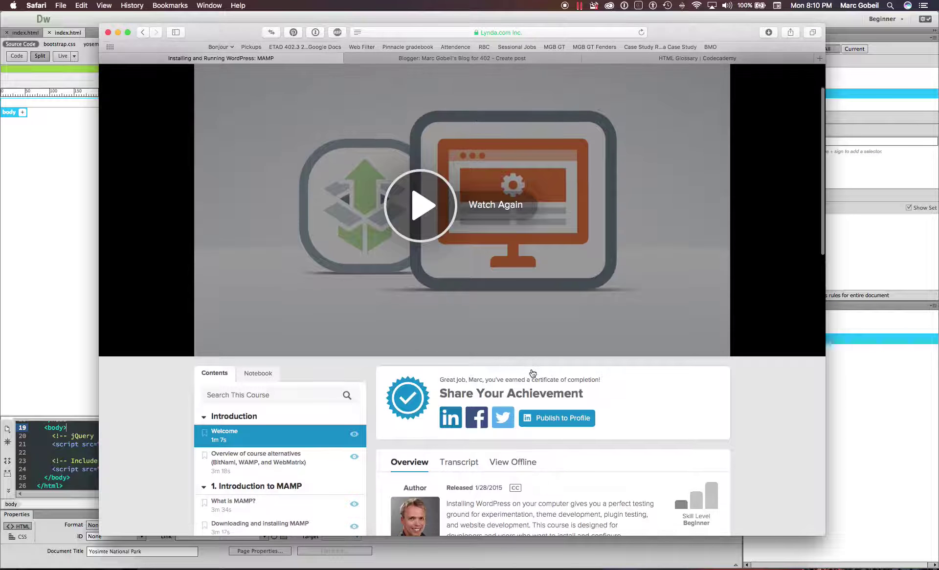
click(415, 396)
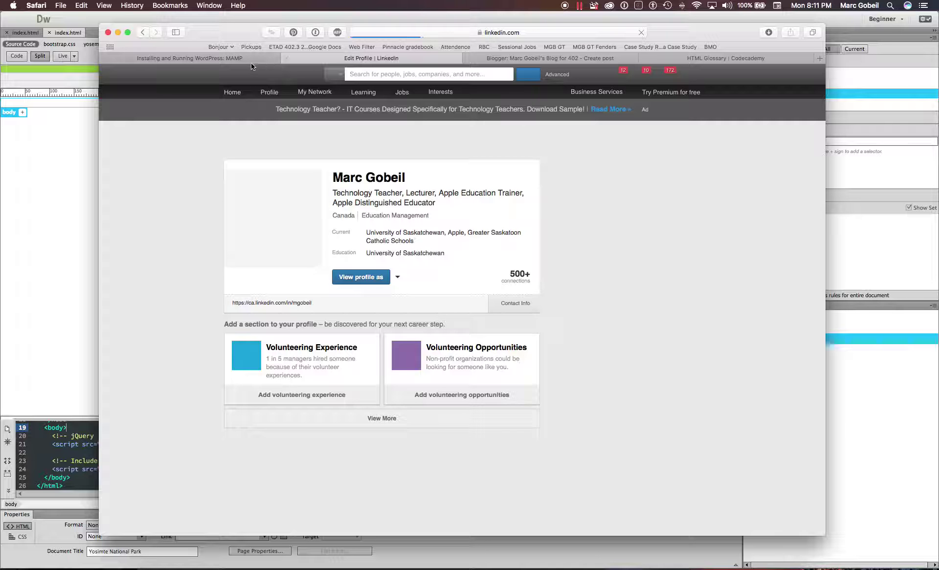
key(super+w)
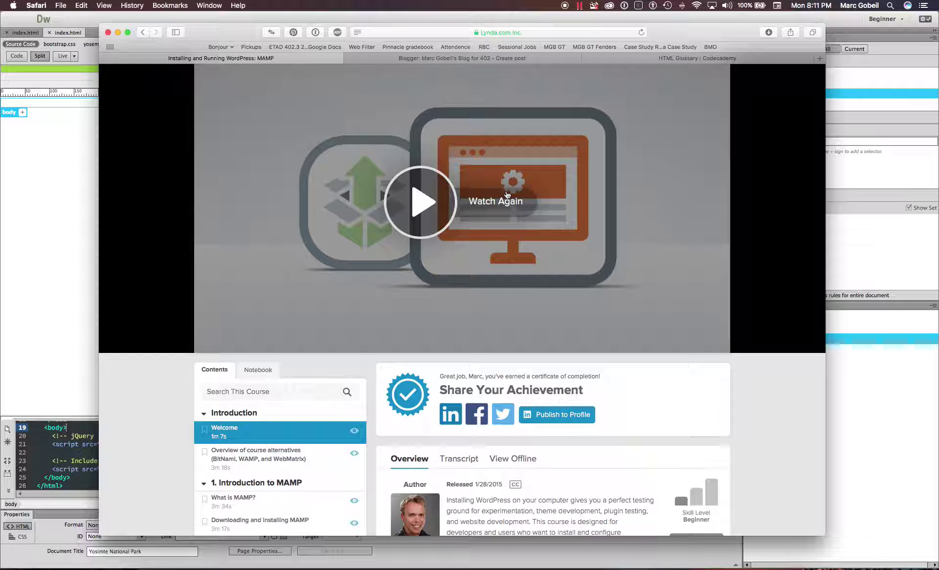
key(super+bracketleft)
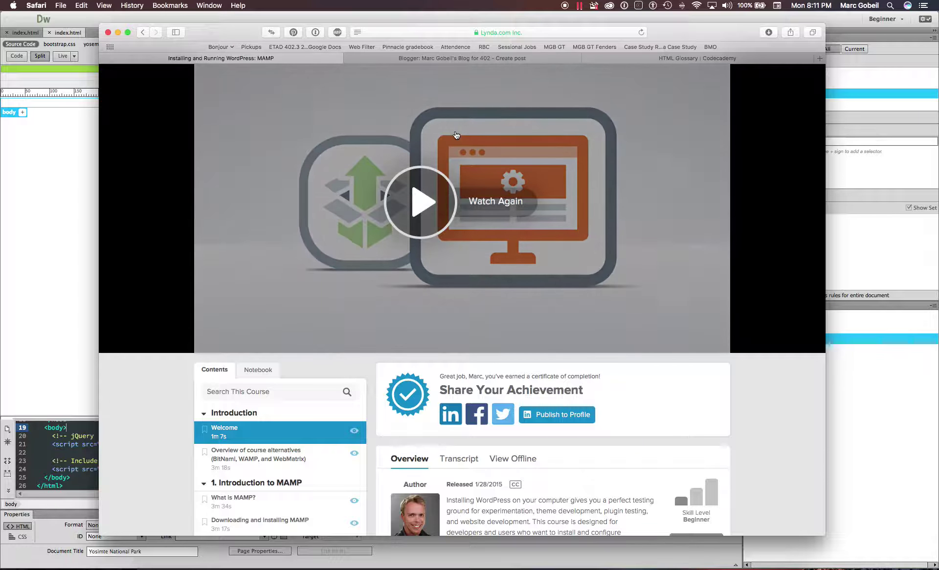
key(super+bracketright)
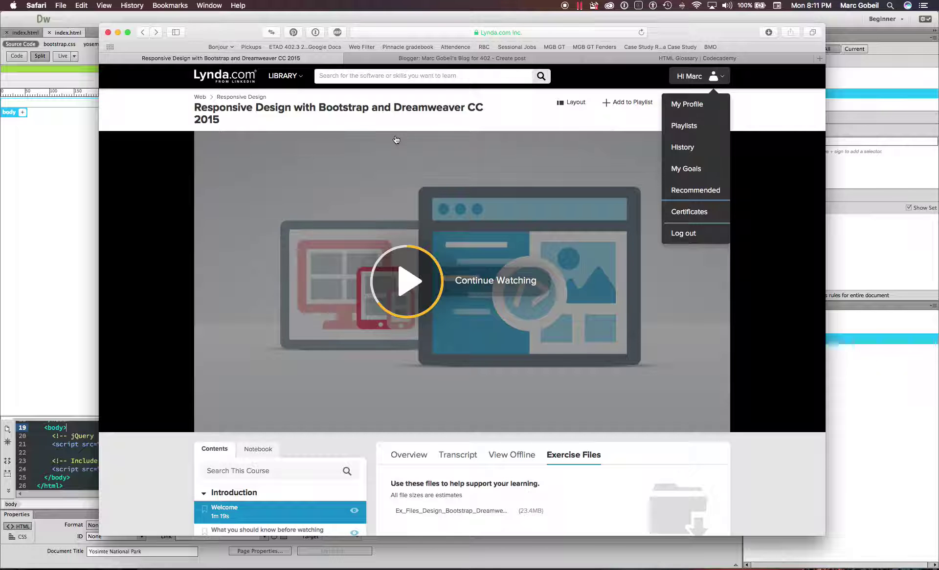
- After a quick glance at Dreamweaver, start the 'What you should know before watching this course' lesson
scroll(374, 254, down, 3)
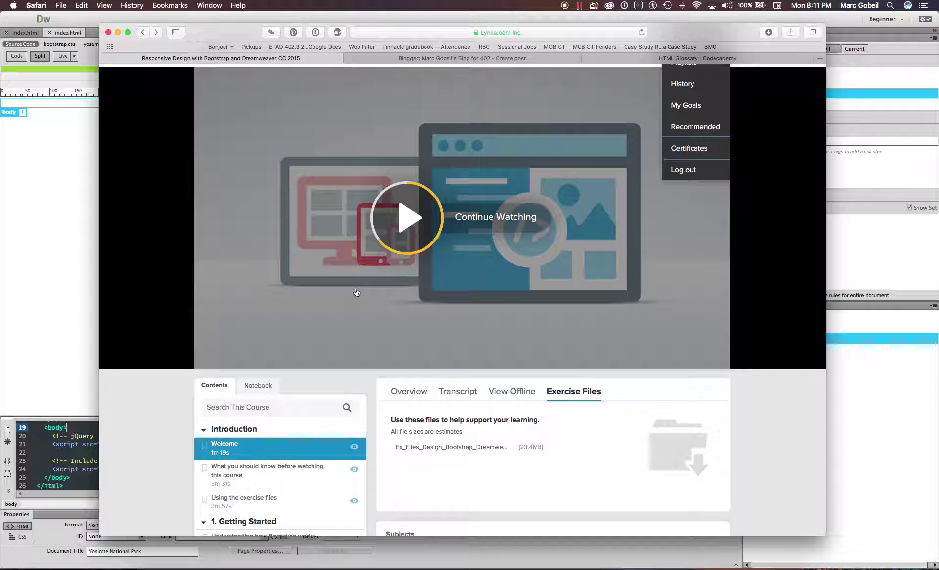
scroll(356, 293, down, 3)
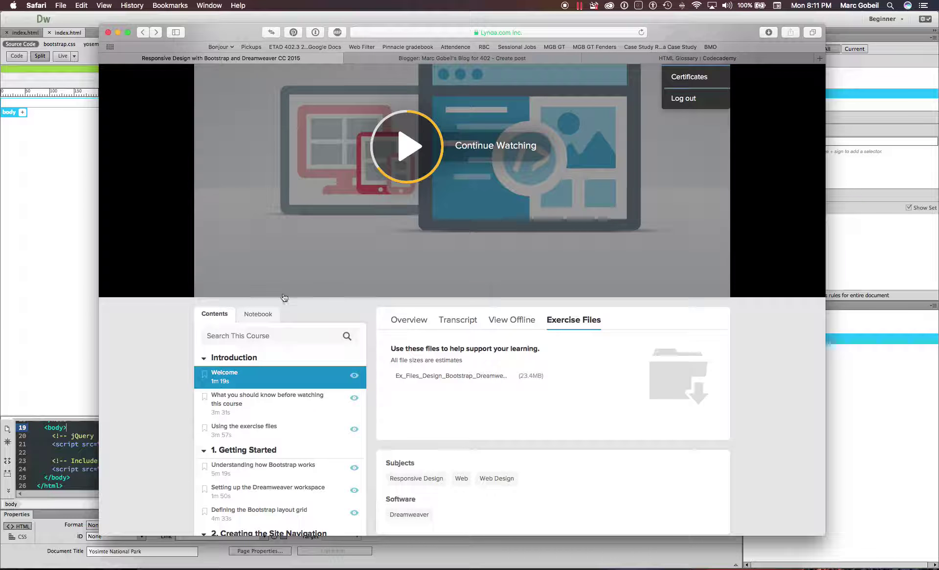
key(super+Tab)
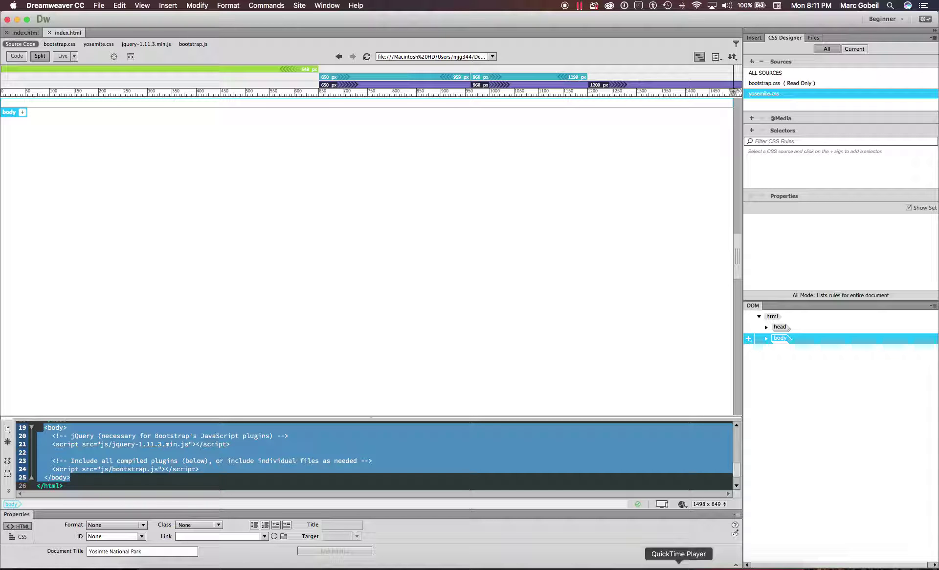
key(super+Tab)
scroll(272, 387, up, 3)
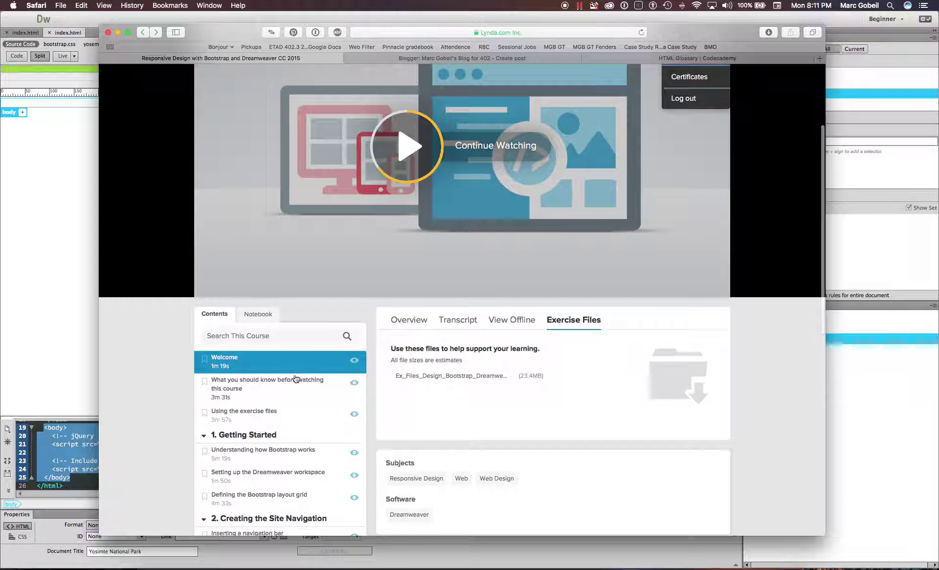
click(299, 387)
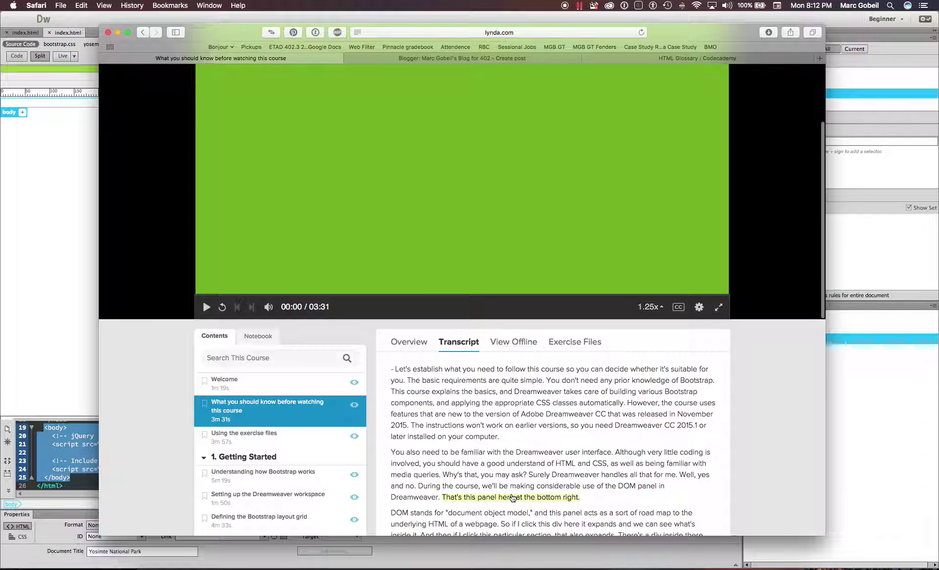
- Read through the lesson transcript, then load the 3:57 'Using the exercise files' lesson
scroll(513, 498, down, 3)
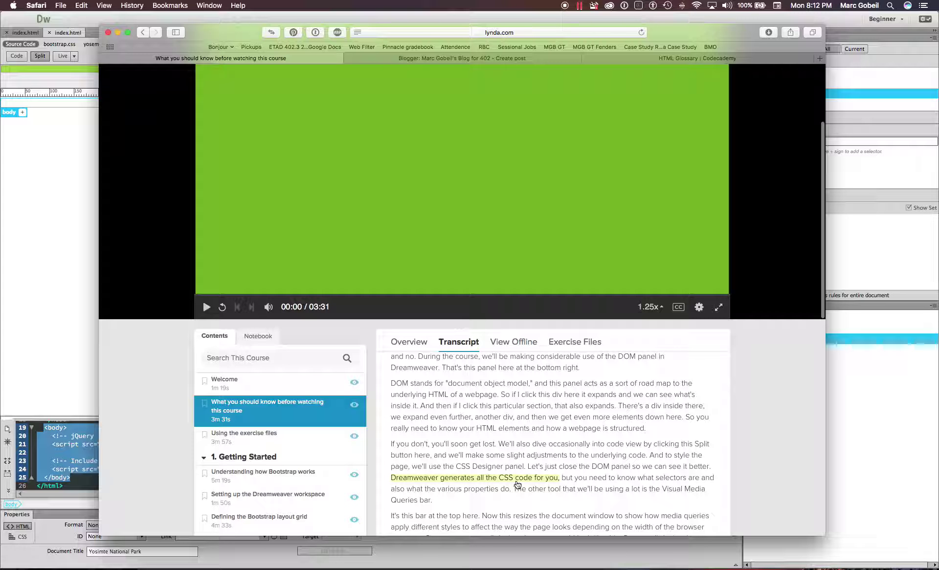
scroll(486, 482, down, 3)
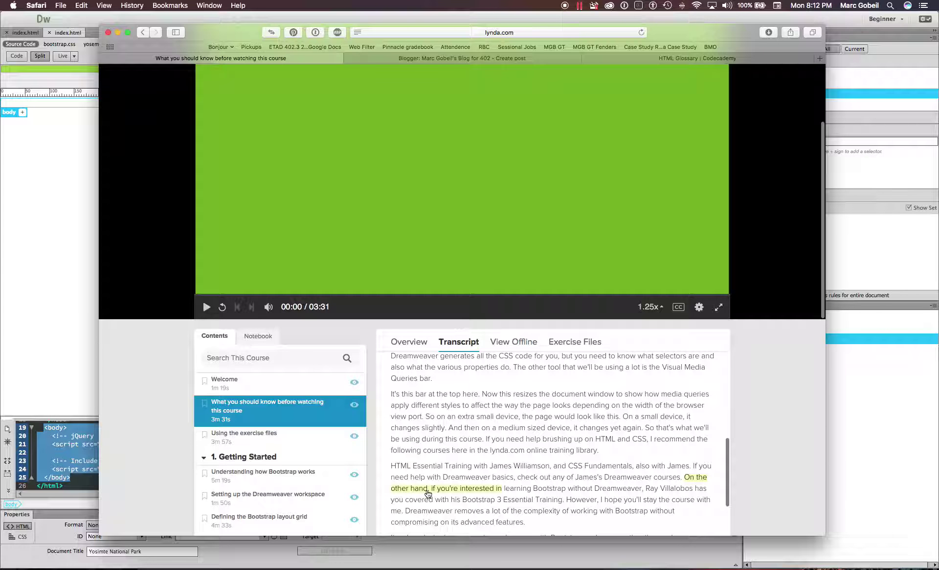
scroll(460, 504, down, 3)
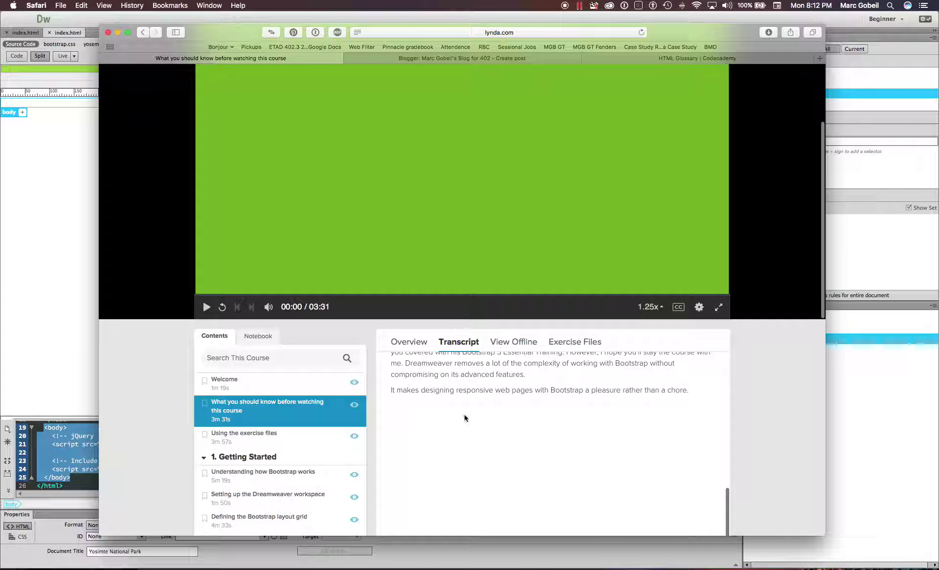
scroll(464, 416, up, 1)
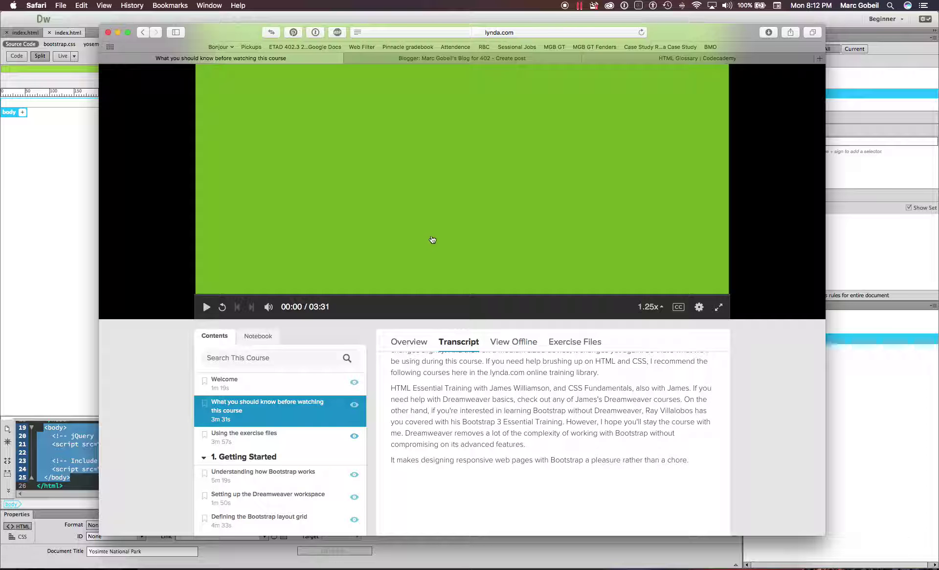
scroll(423, 239, down, 1)
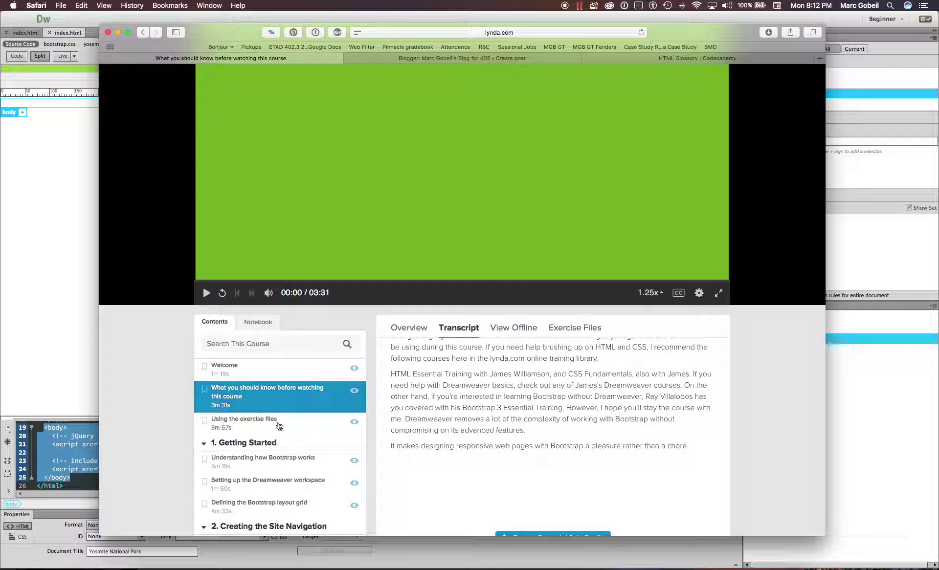
click(261, 424)
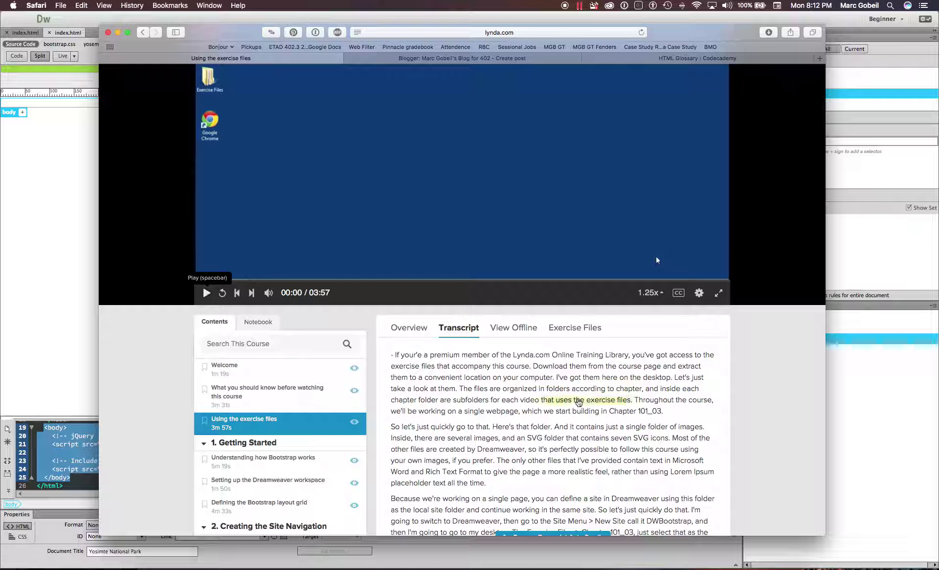
- Check the course's Exercise Files tab for the download
scroll(582, 391, up, 1)
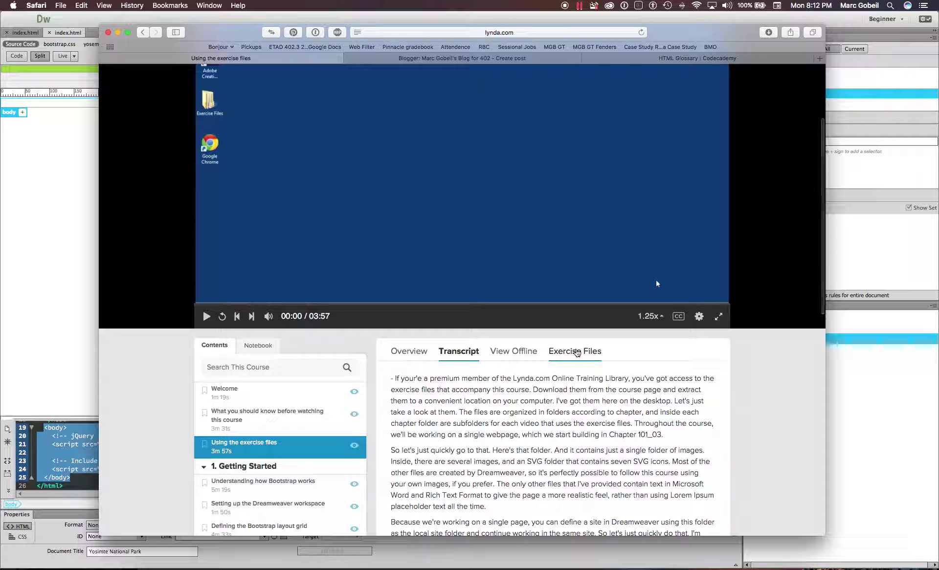
click(576, 353)
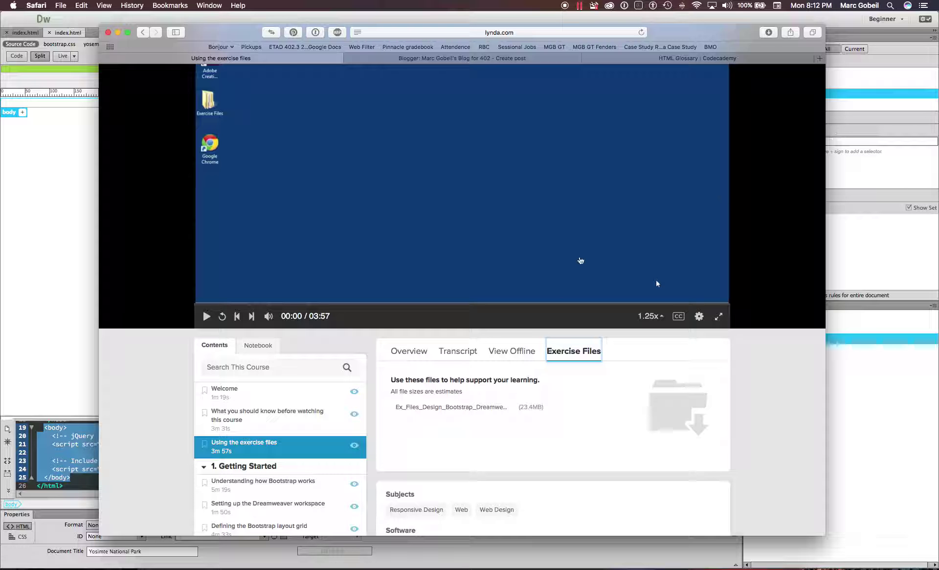
scroll(367, 408, down, 3)
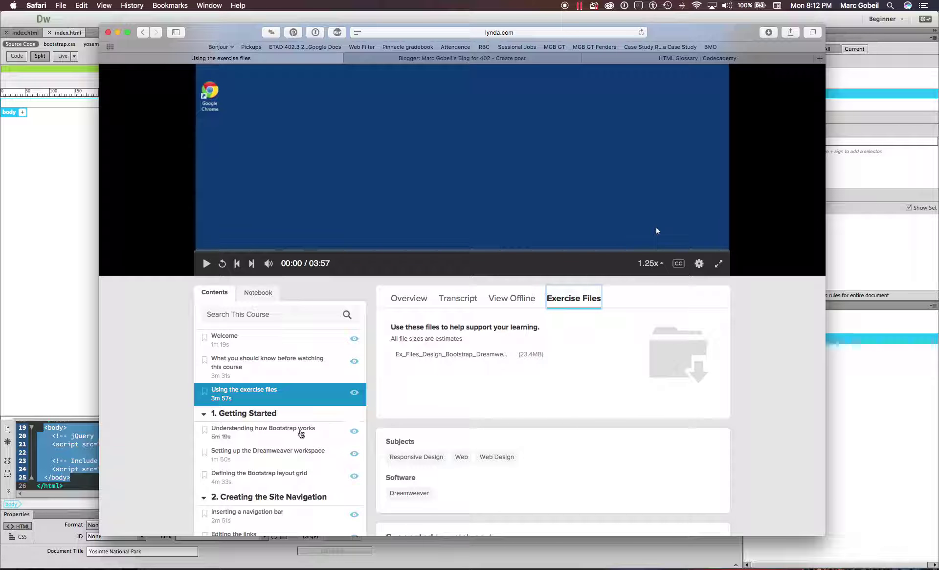
- Load and pause the 'Understanding how Bootstrap works' lesson, then return to Dreamweaver
click(270, 431)
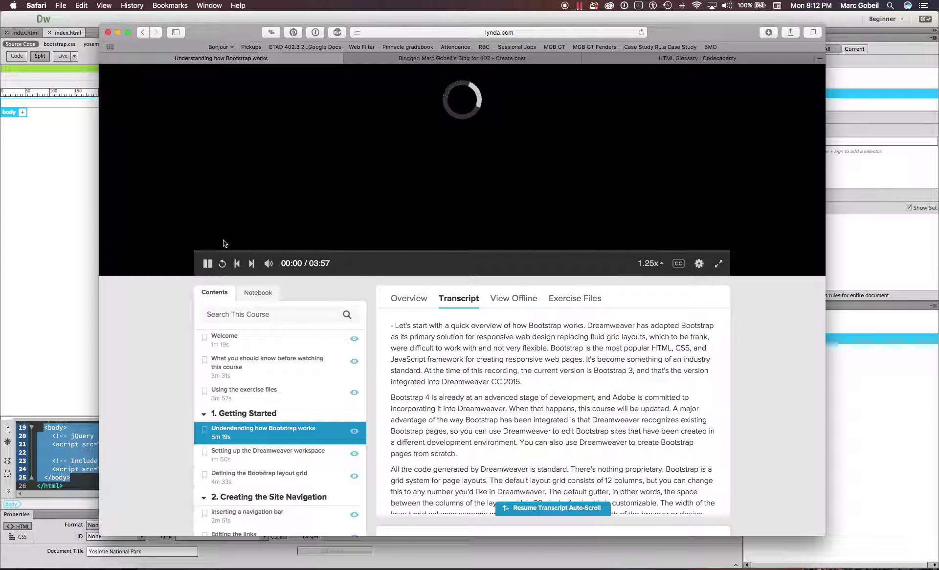
click(206, 264)
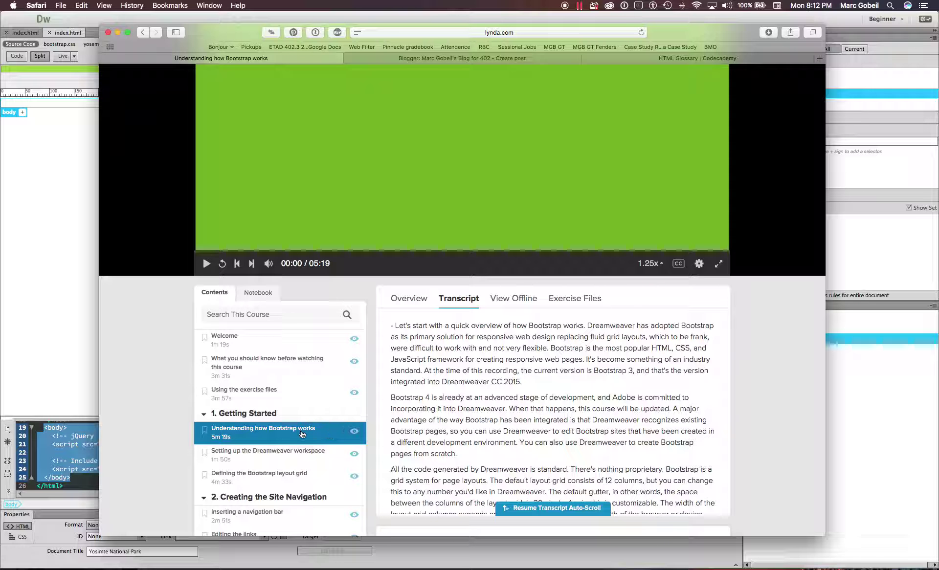
scroll(324, 448, up, 1)
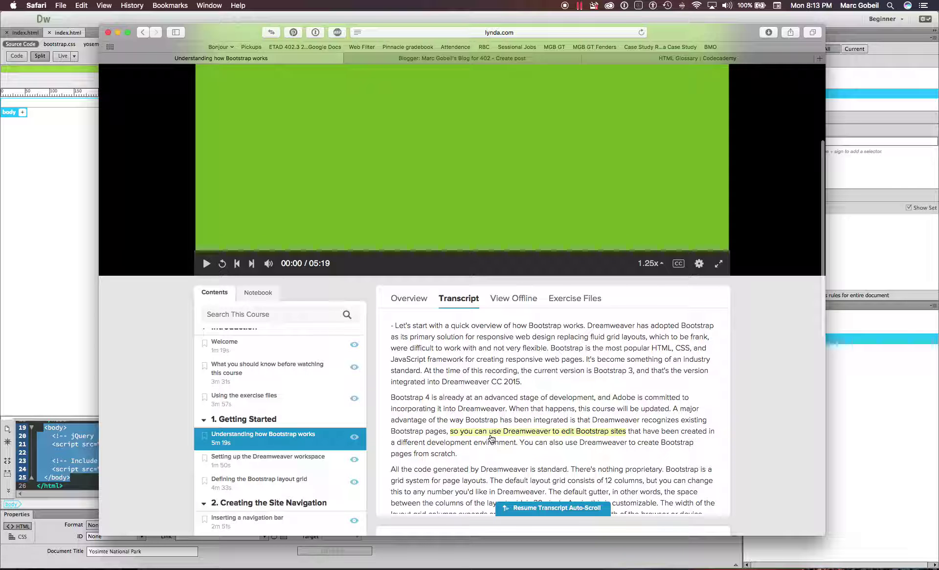
click(651, 567)
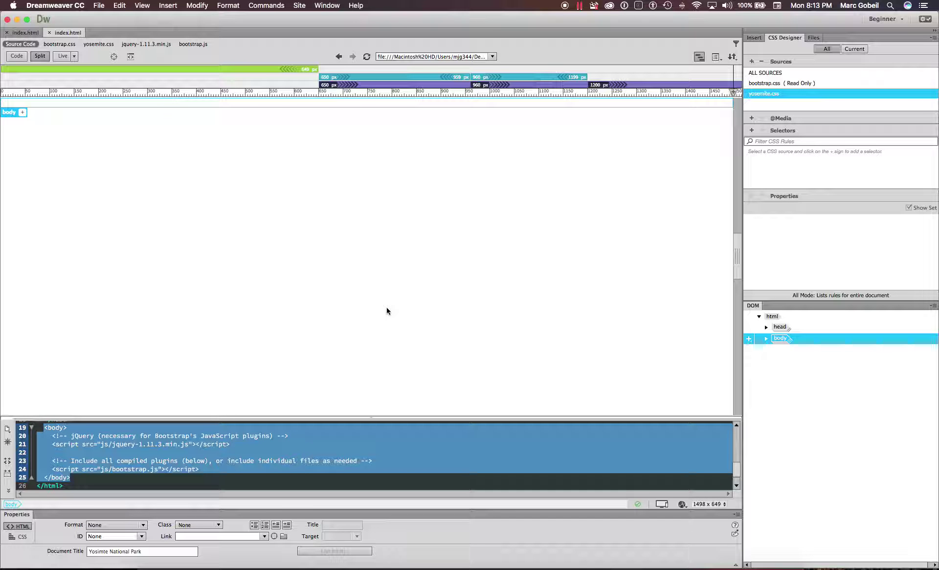
- Switch to the finished Yosemite index.html, scan its Design view, and bring up the preview-browser list
click(26, 33)
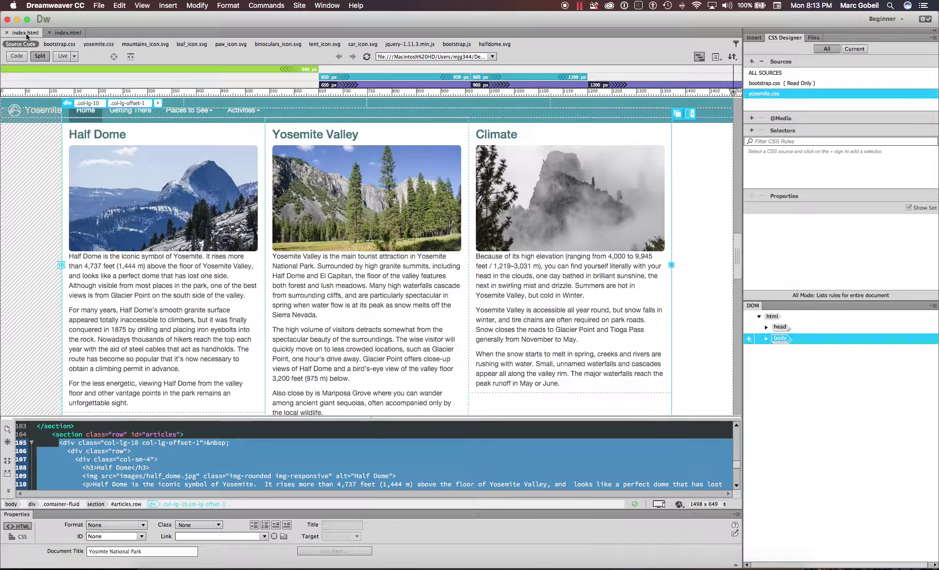
scroll(331, 273, up, 15)
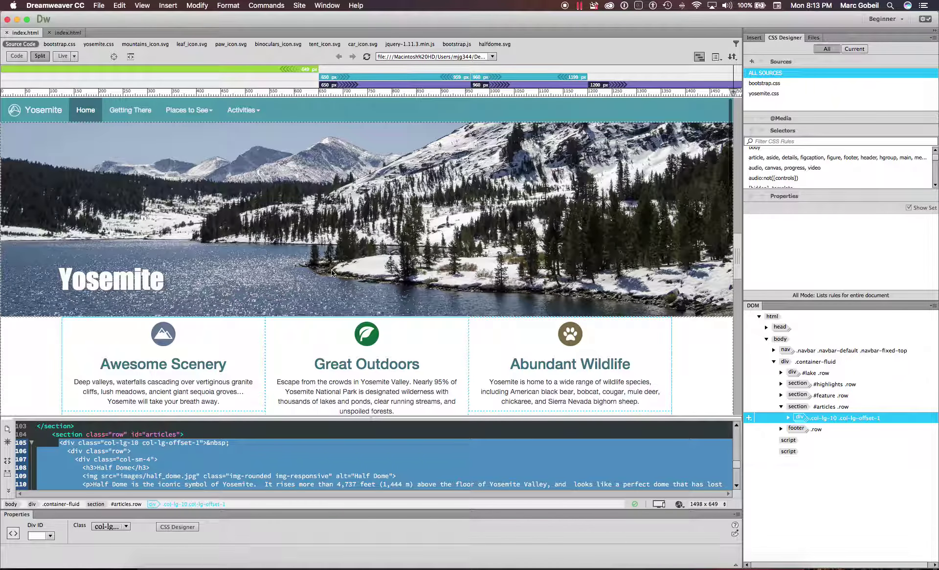
scroll(335, 225, down, 3)
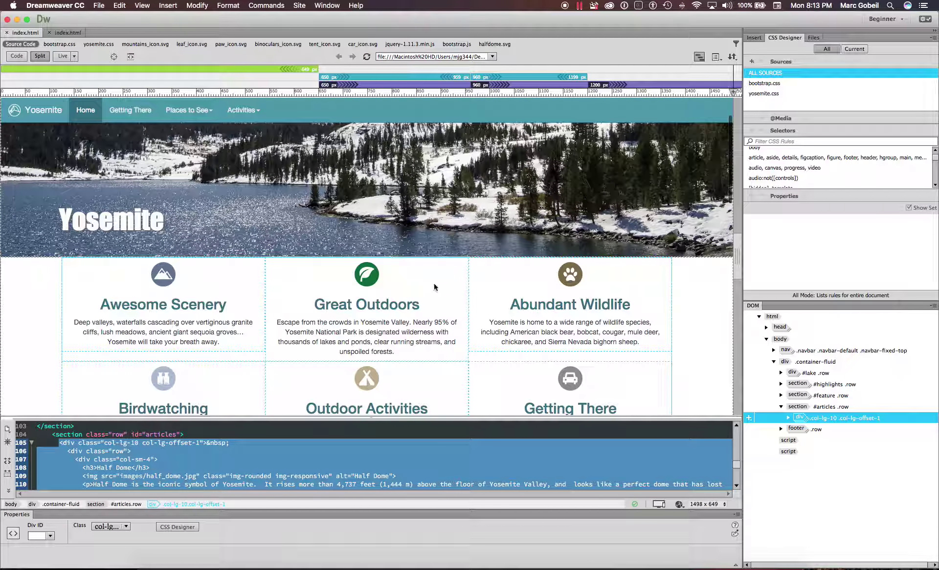
scroll(356, 300, down, 6)
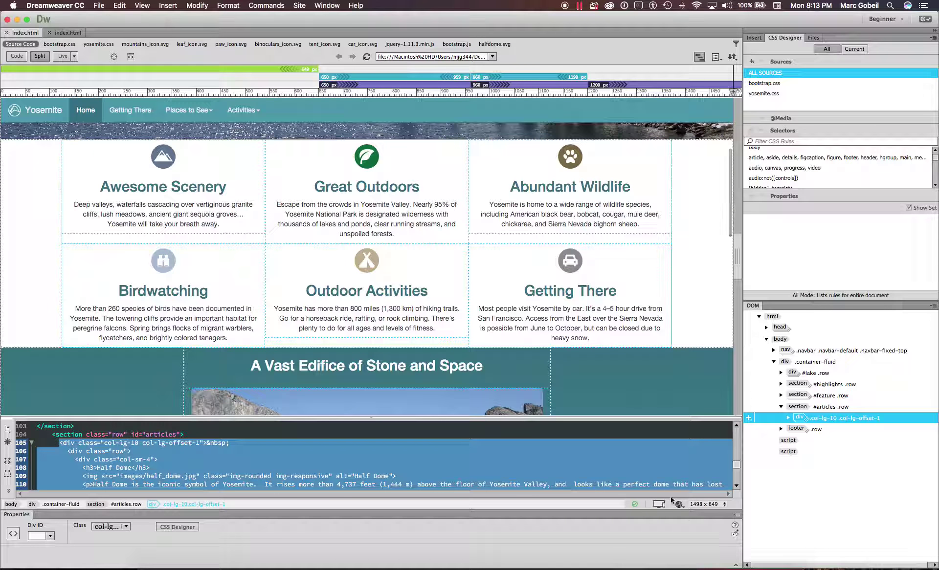
click(677, 503)
- Preview the Yosemite page in Safari and scroll through its hero image and feature sections
click(688, 503)
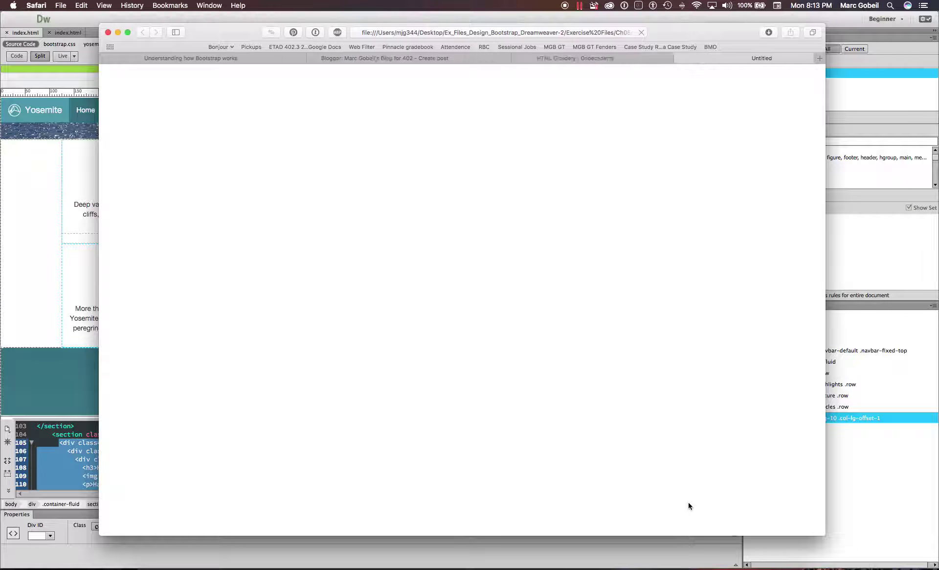
scroll(512, 282, down, 10)
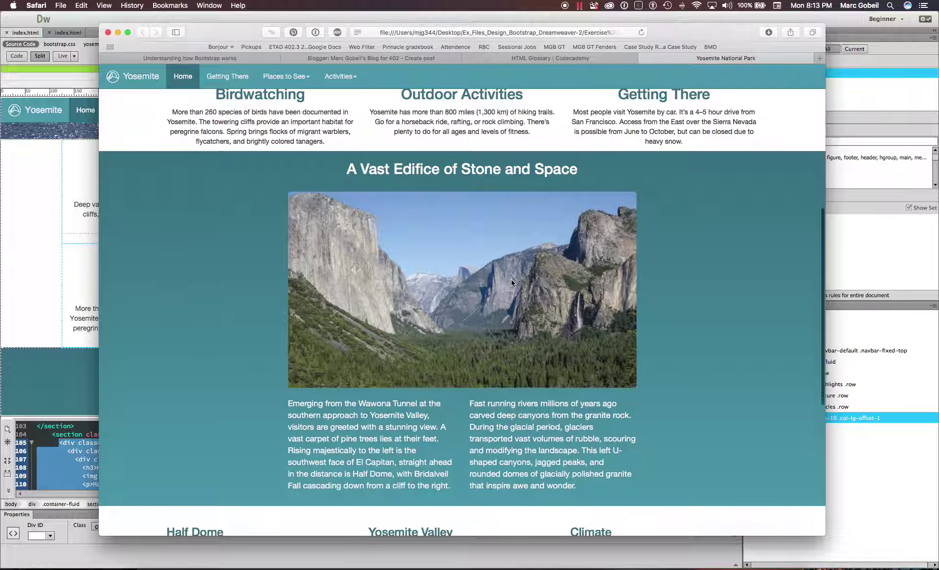
scroll(512, 283, up, 8)
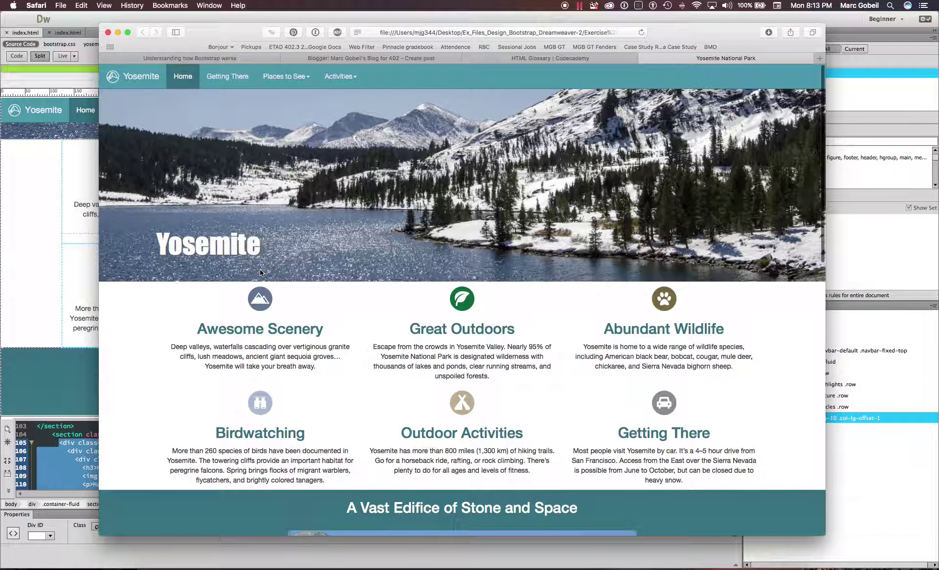
scroll(260, 272, down, 15)
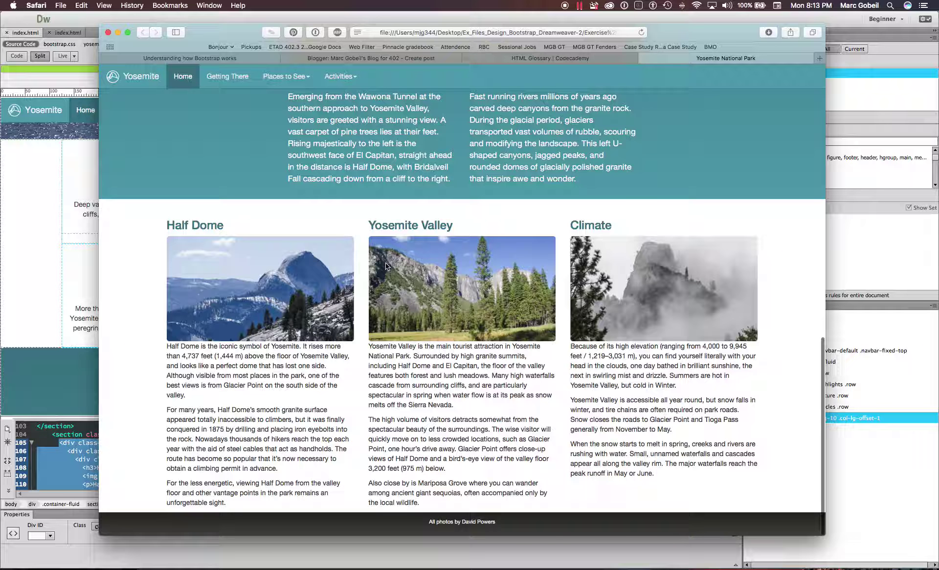
scroll(386, 262, up, 5)
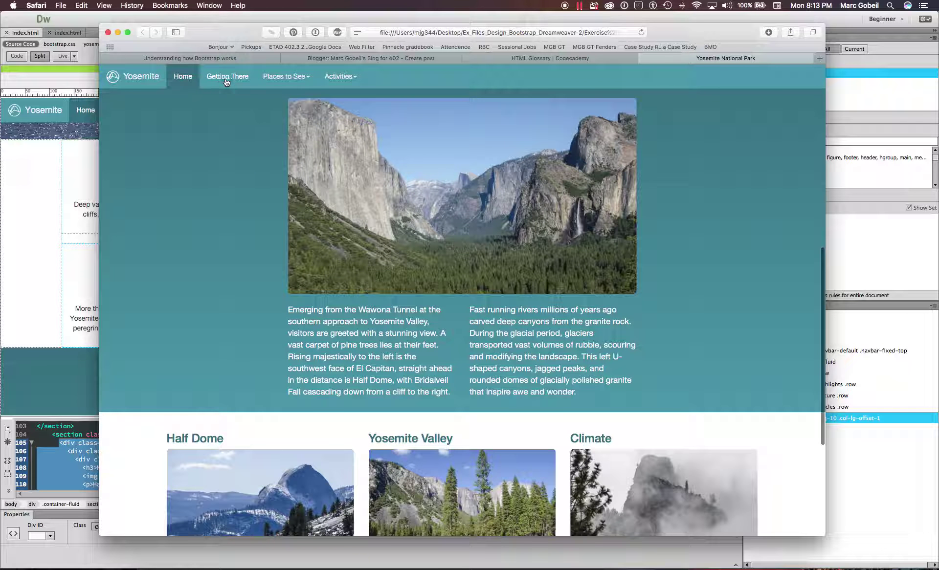
- Reload the page at its top via the Yosemite brand link, select its address, then close the tab
click(124, 83)
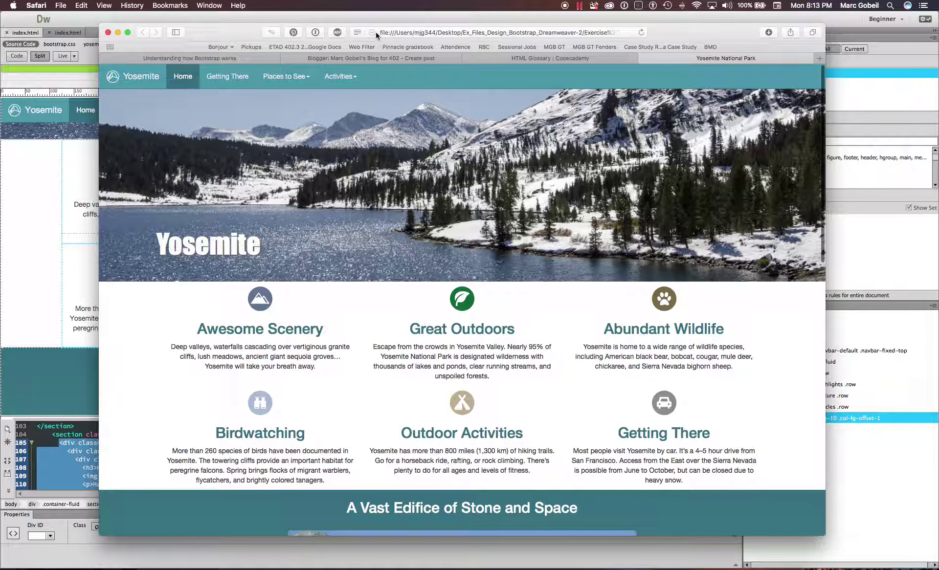
click(416, 31)
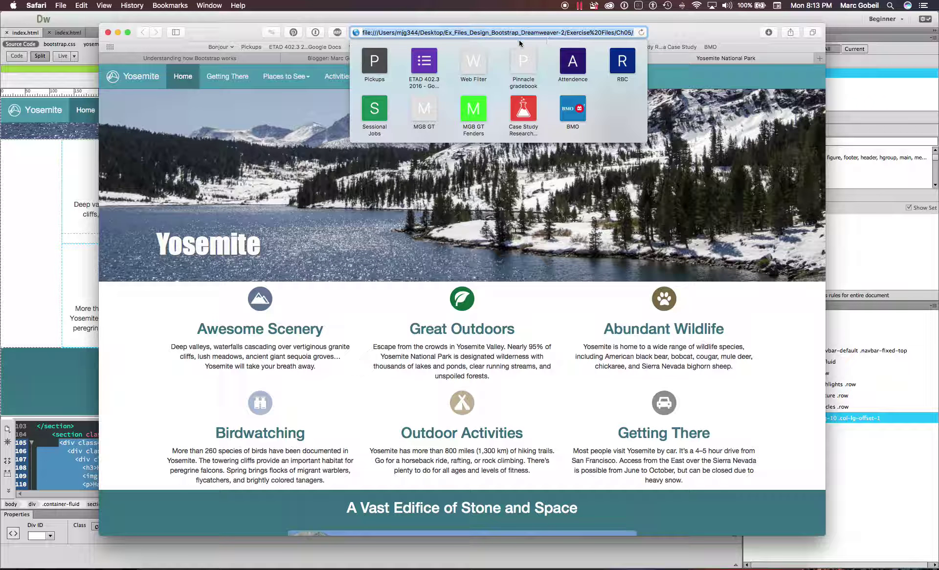
click(648, 59)
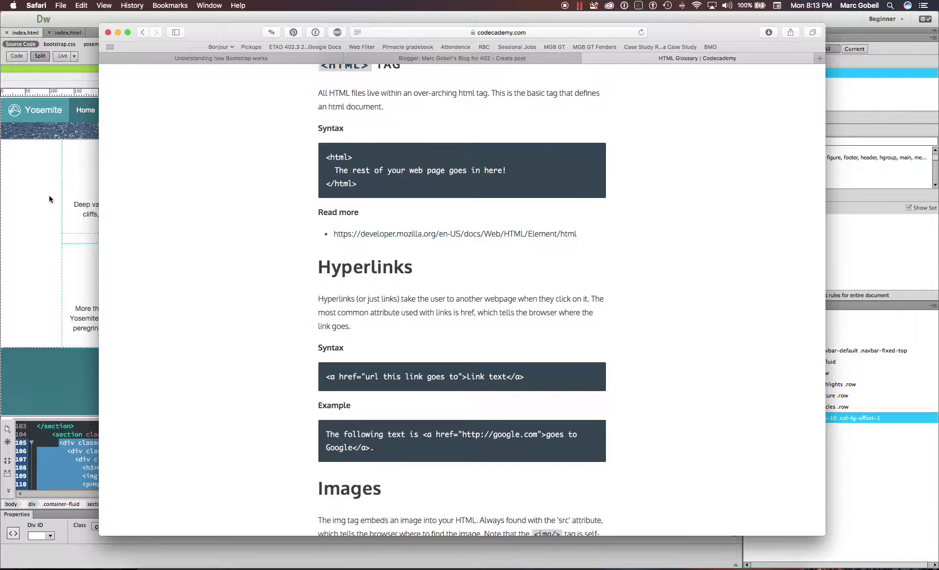
- Review the hero image and highlights in Dreamweaver's Design view, then bring Safari back to the front
click(48, 194)
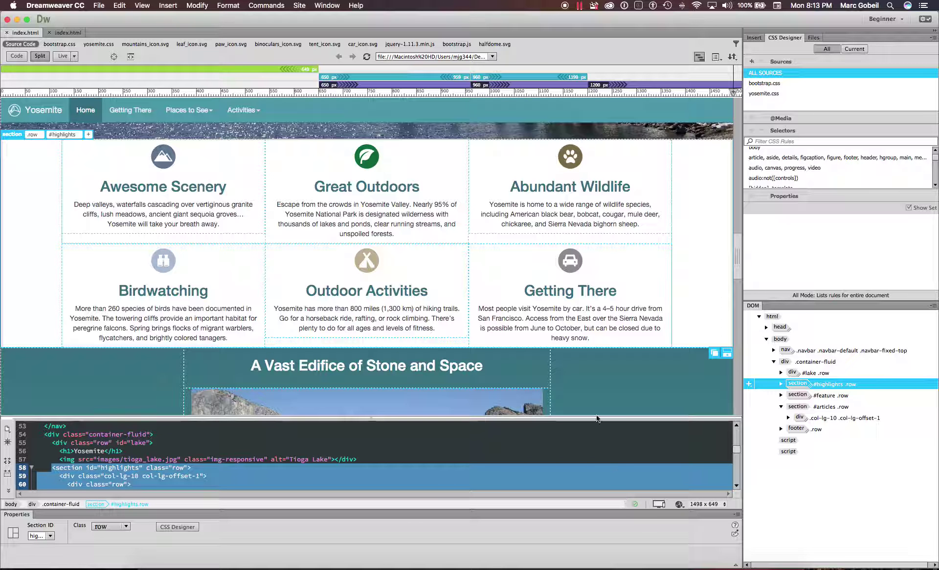
scroll(582, 368, up, 3)
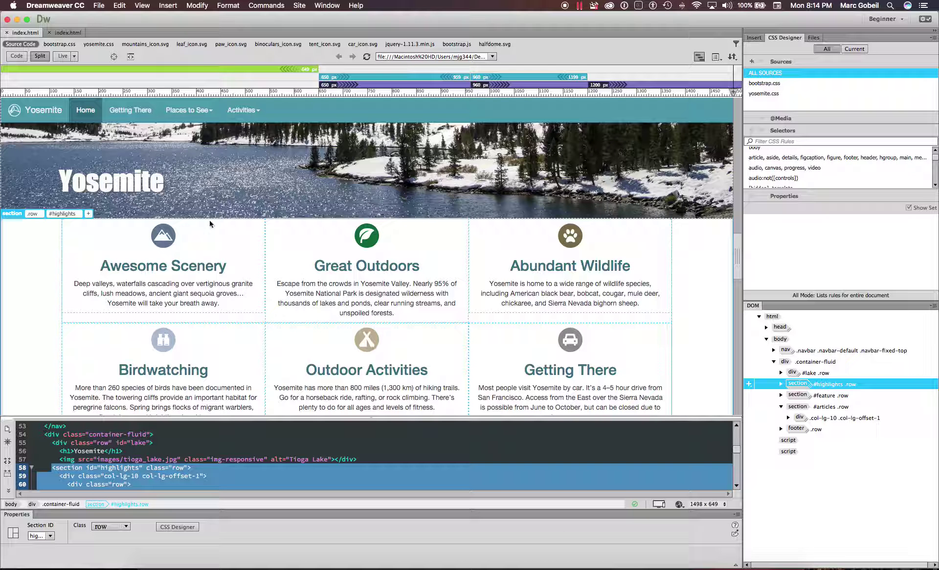
click(201, 566)
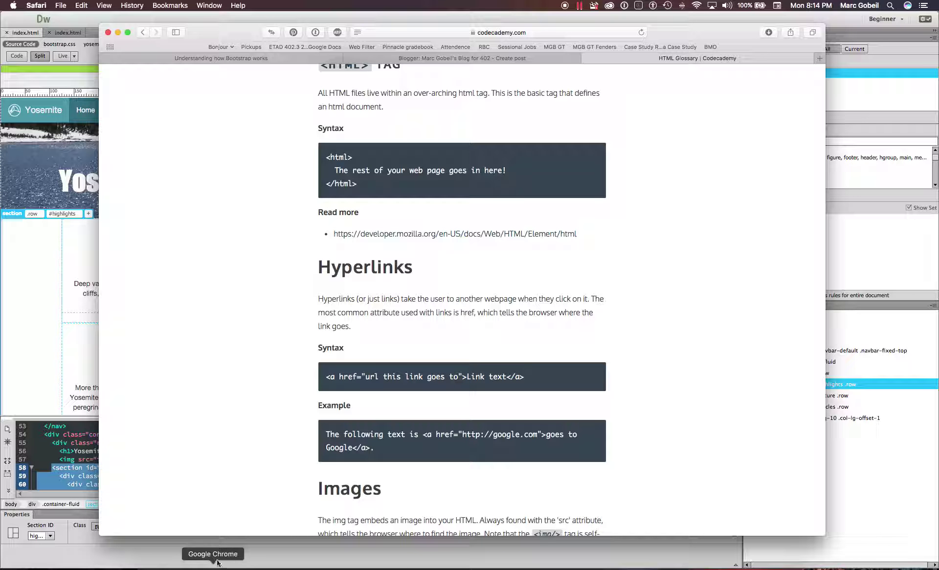
- Open a new tab and load homepage.usask.ca
key(super+t)
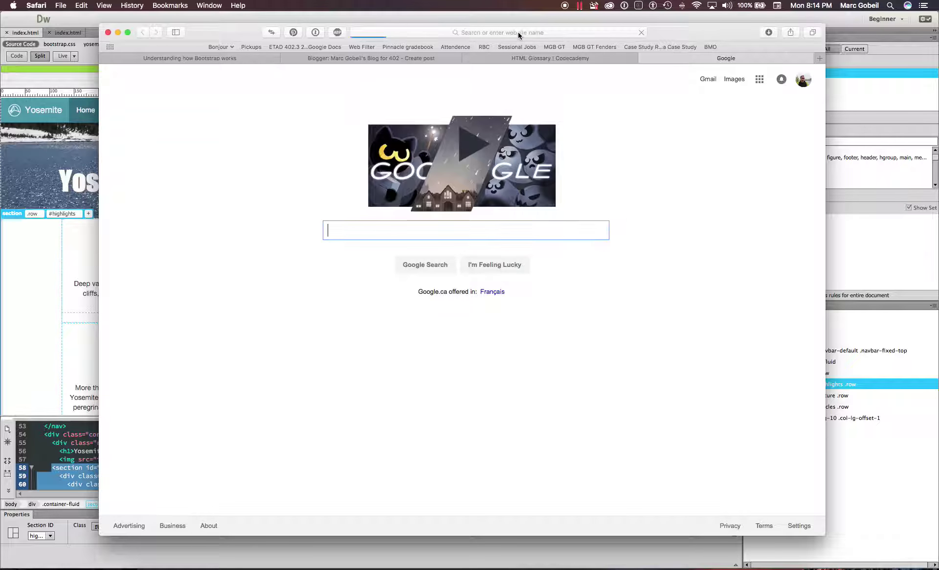
click(517, 32)
text(homepage.usask.ca/)
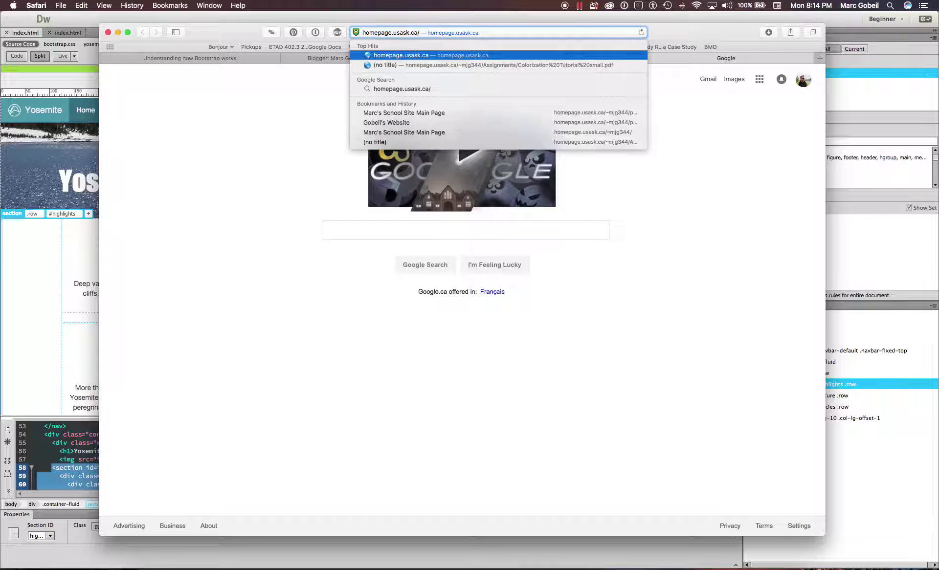
key(Return)
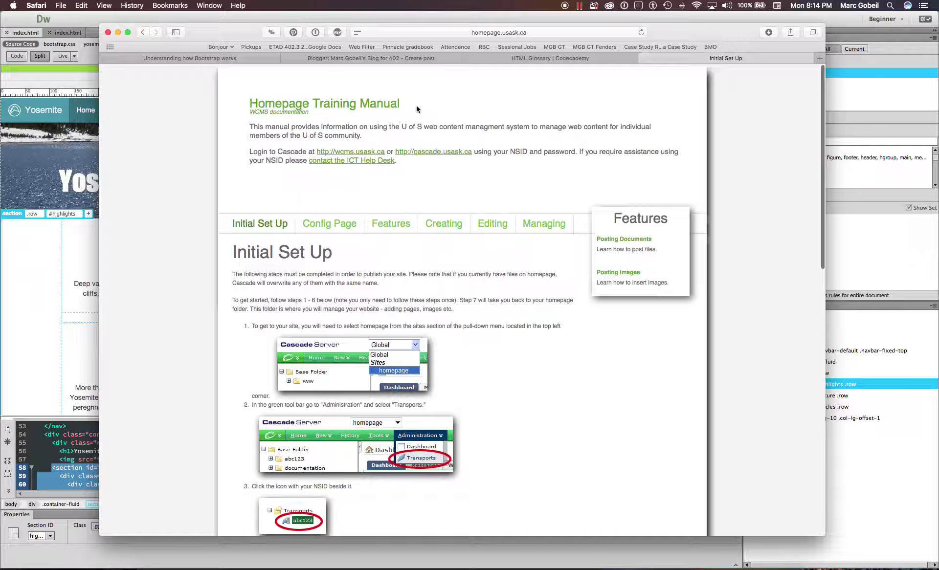
scroll(374, 444, down, 20)
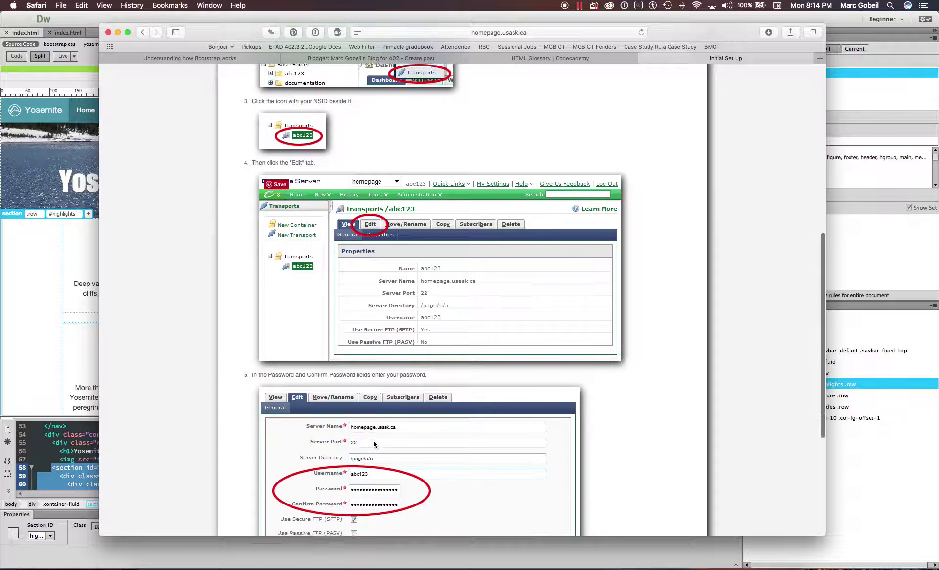
scroll(391, 416, up, 20)
scroll(435, 450, down, 2)
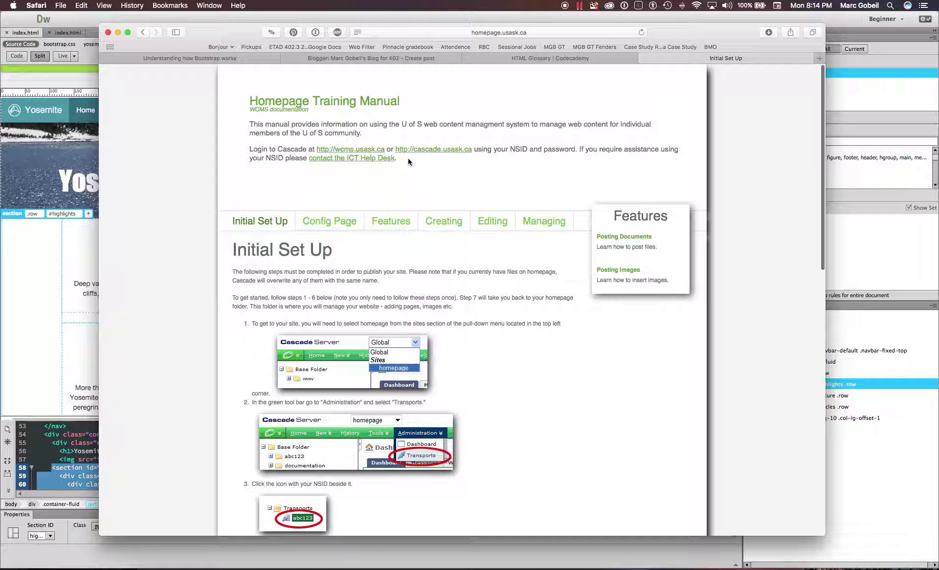
- Append the teacher's personal path to the address to load the school site's main page
click(471, 28)
key(Right)
text(/)
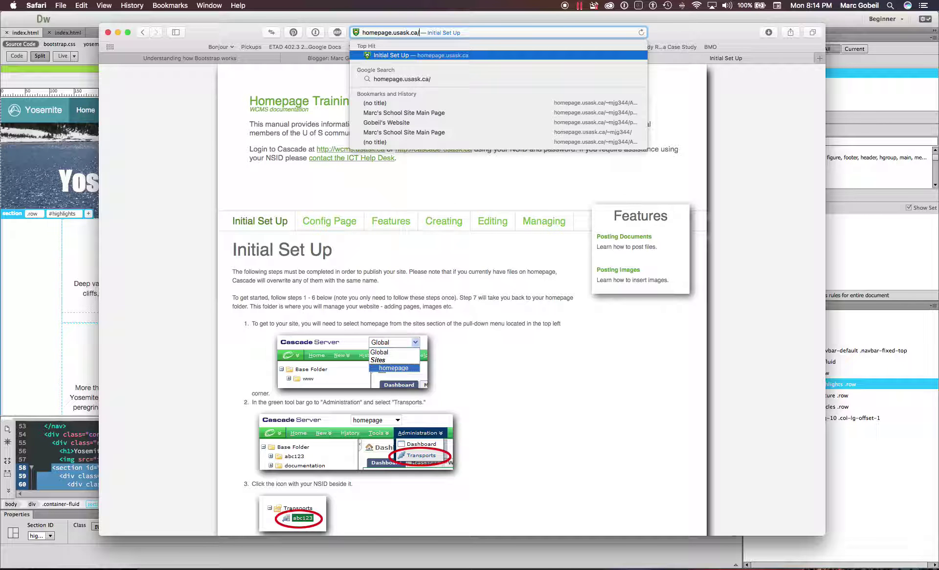
text(~m)
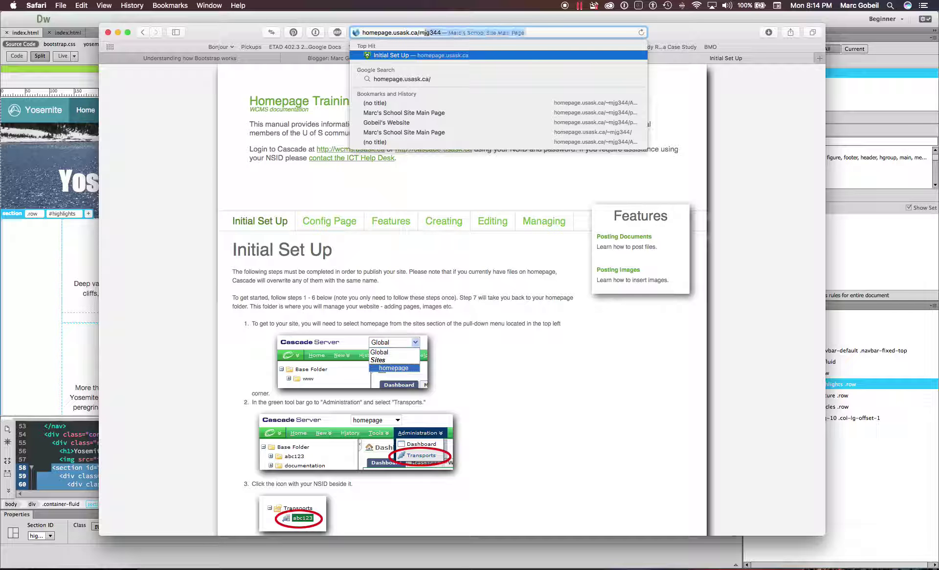
key(Return)
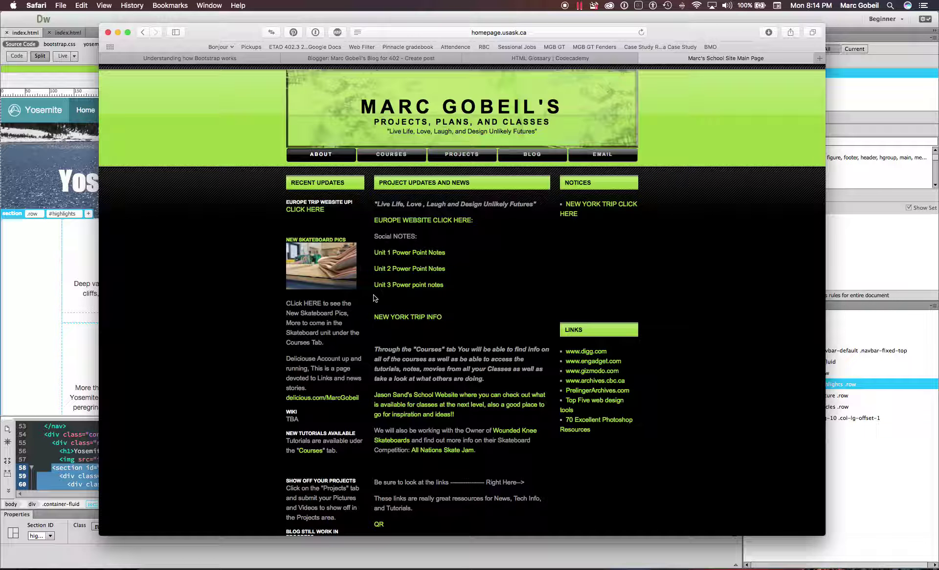
- View the New York Trip Info page, then go back to the main page
scroll(375, 298, down, 8)
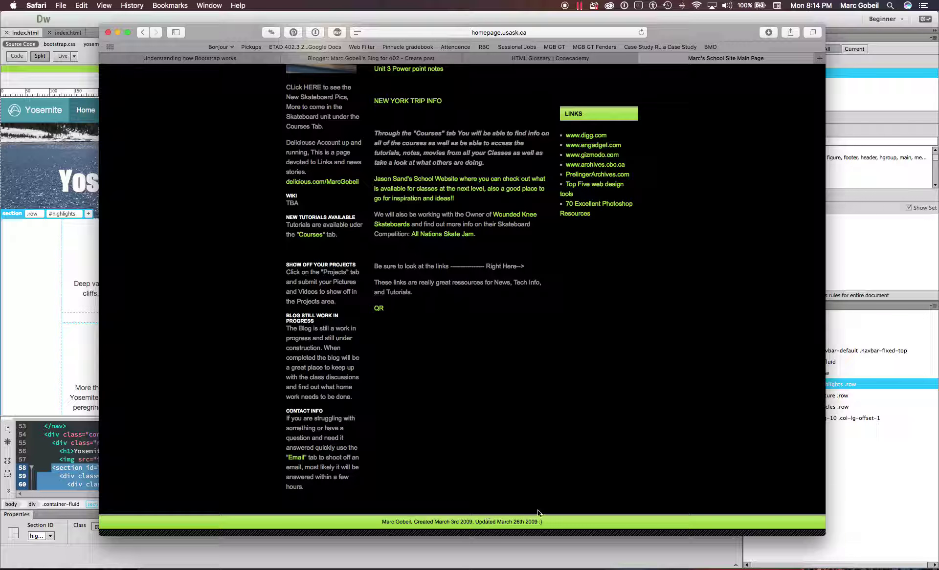
scroll(513, 391, up, 3)
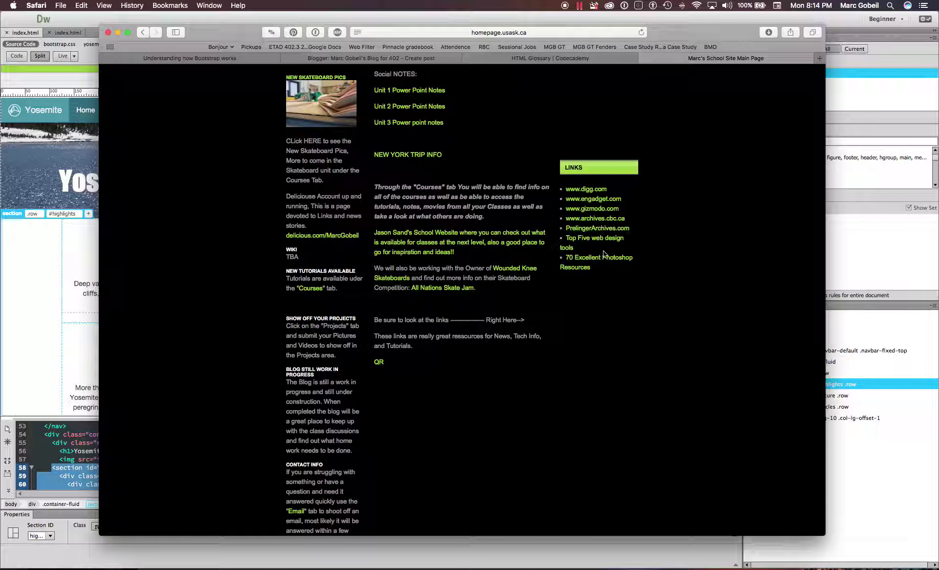
scroll(598, 198, up, 3)
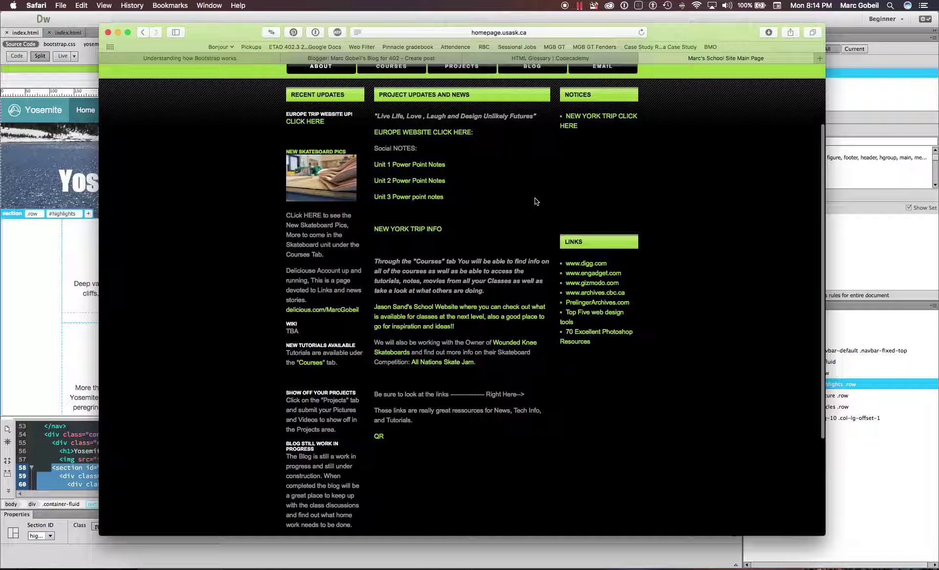
click(409, 229)
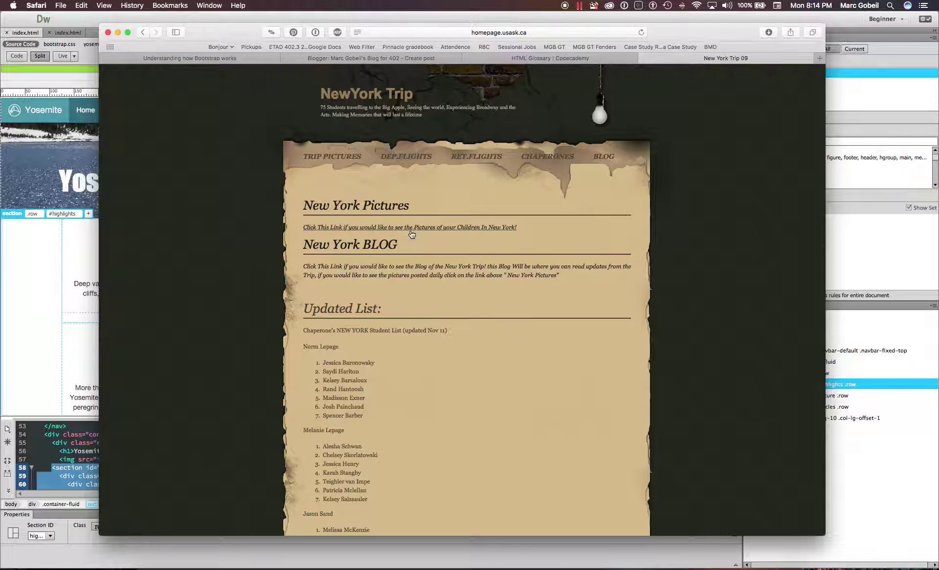
scroll(421, 157, down, 3)
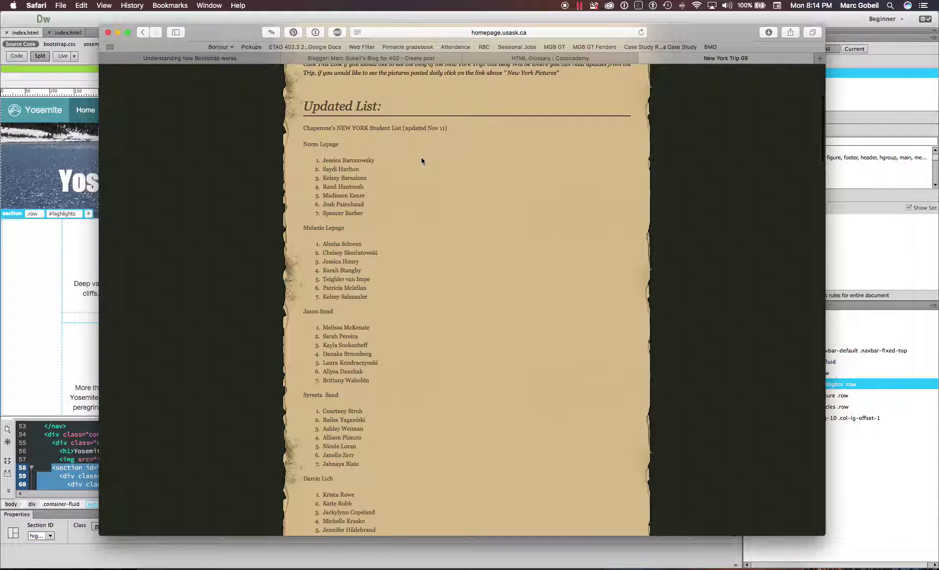
scroll(421, 157, up, 4)
key(super+bracketleft)
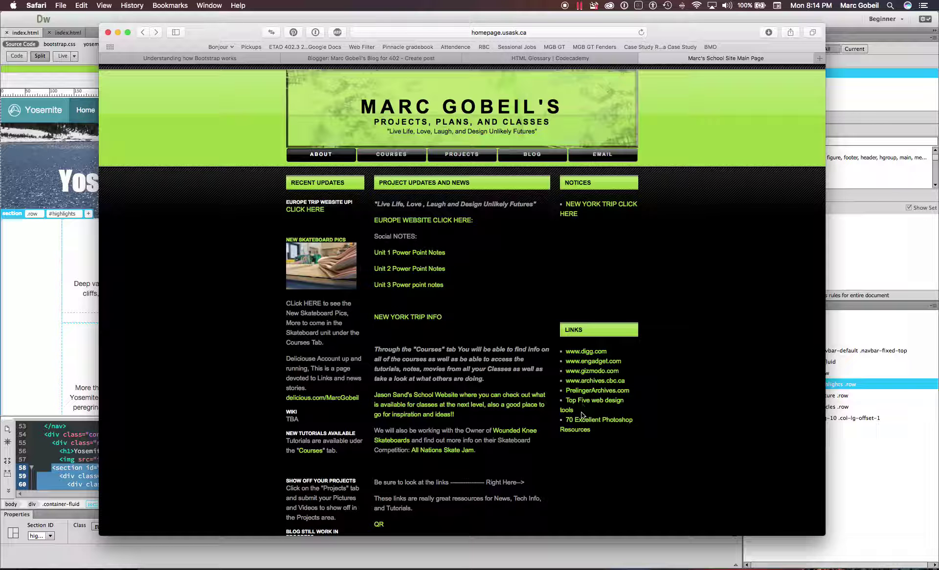
- Browse the Courses, Projects and Blog pages, then start an email from the site's email link
scroll(560, 430, down, 2)
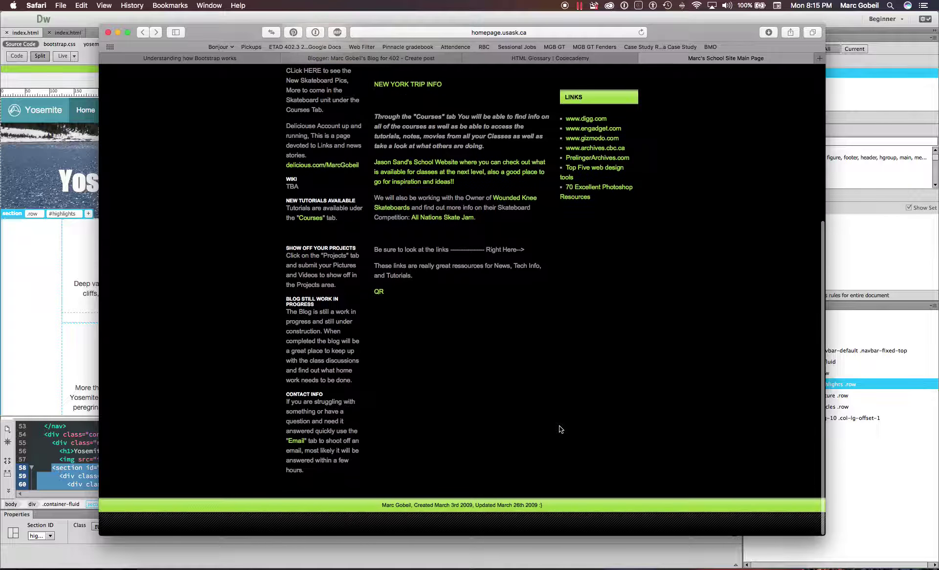
scroll(557, 430, up, 10)
click(394, 160)
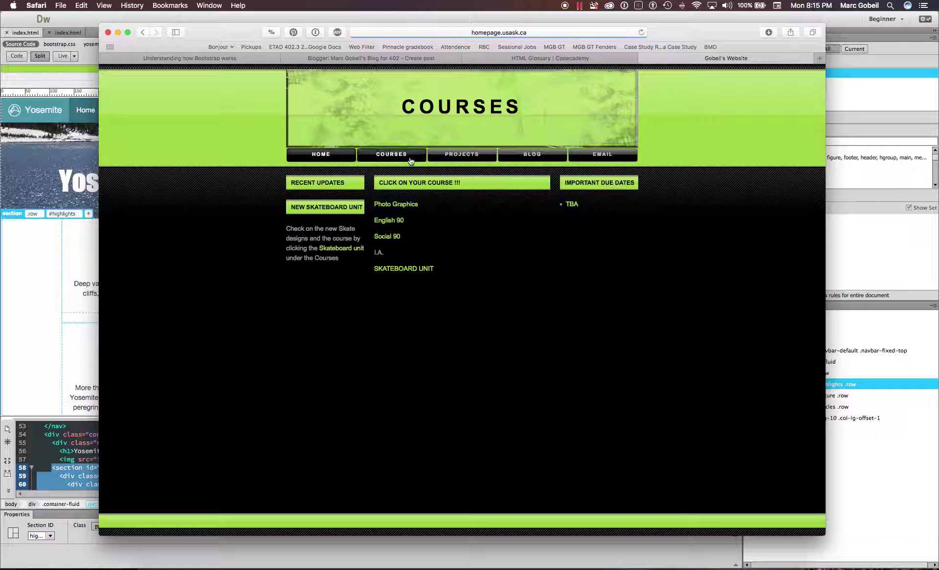
click(483, 155)
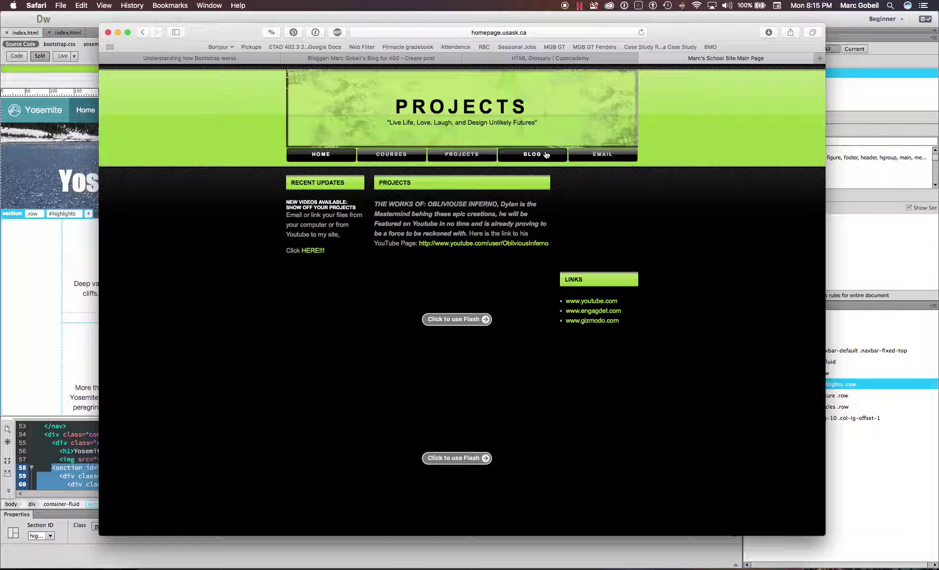
click(546, 154)
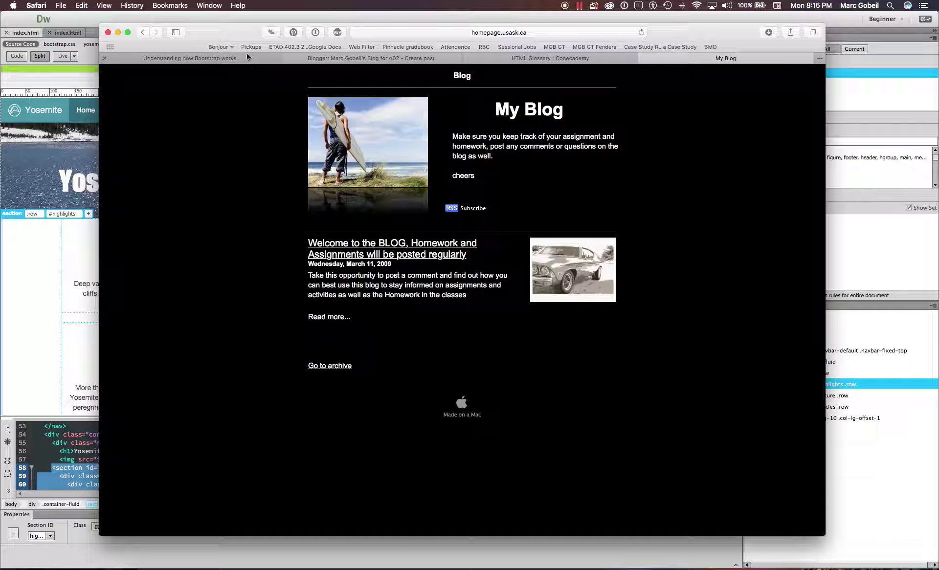
click(143, 33)
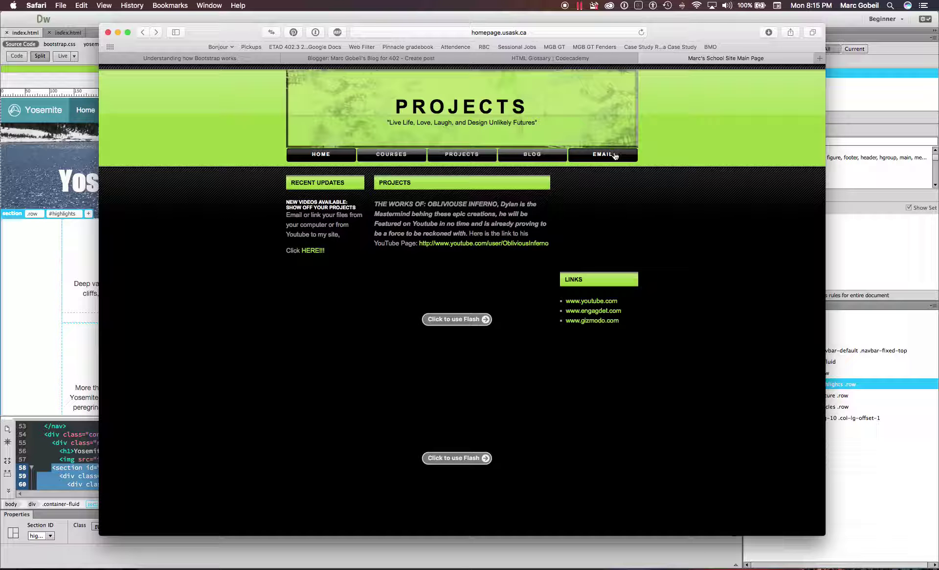
click(606, 157)
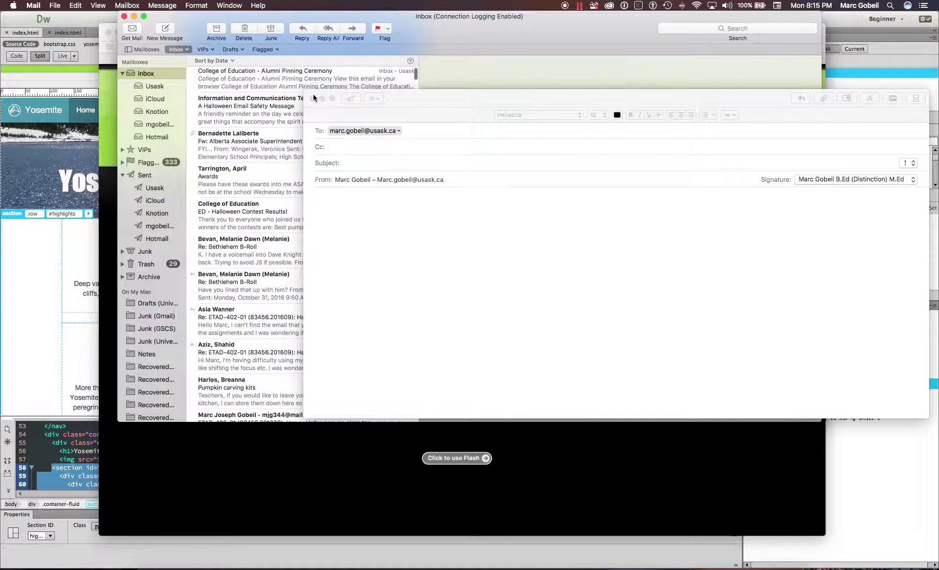
- Close the blank Mail message with Don't Save and return to Safari's Skateboards page
click(312, 98)
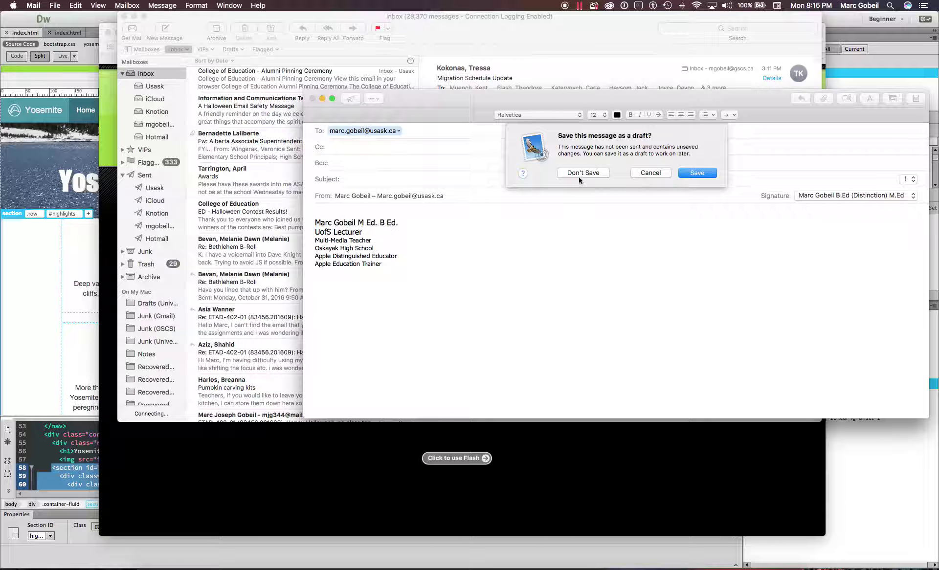
click(582, 173)
click(346, 439)
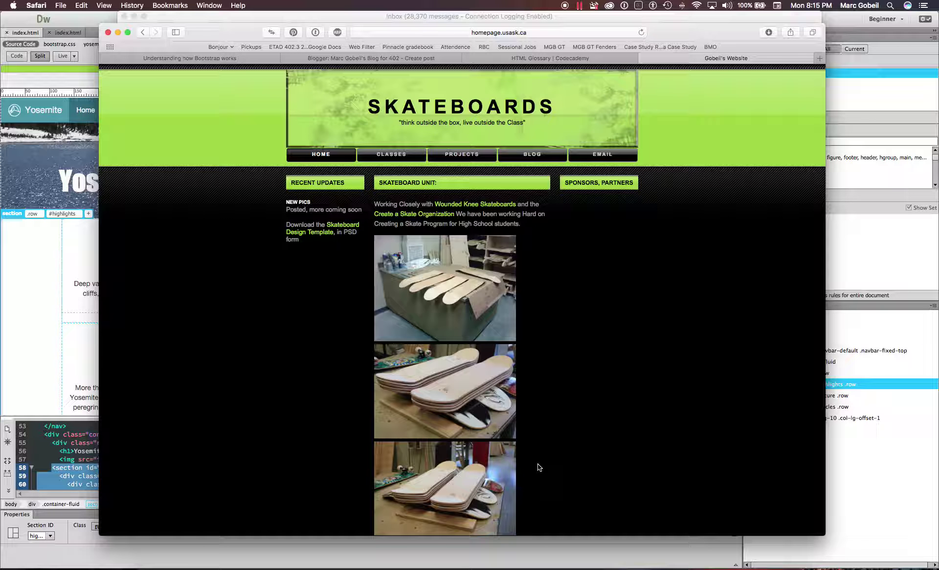
- Close the skateboard site tab, glance at the blog draft, then switch to the Bootstrap lesson tab
scroll(538, 465, down, 10)
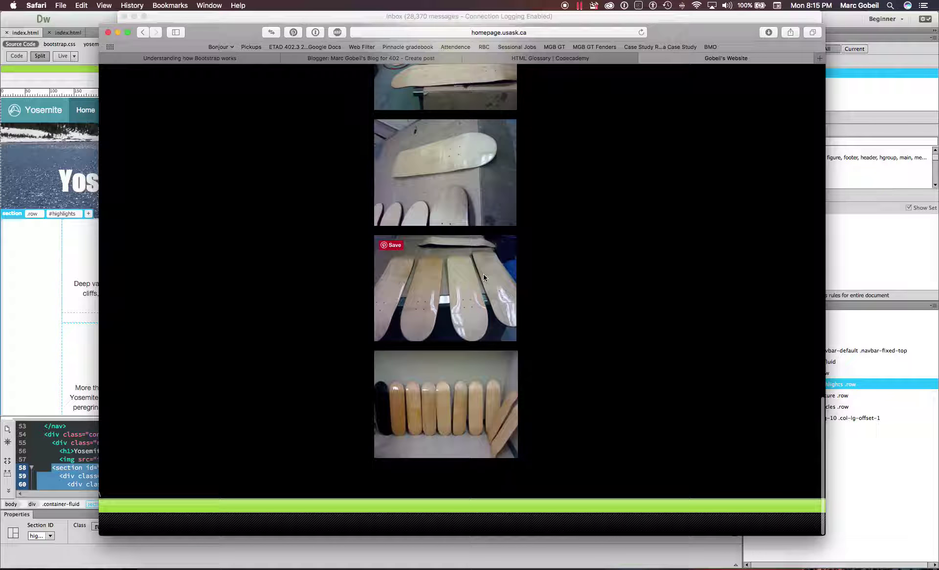
scroll(483, 274, up, 5)
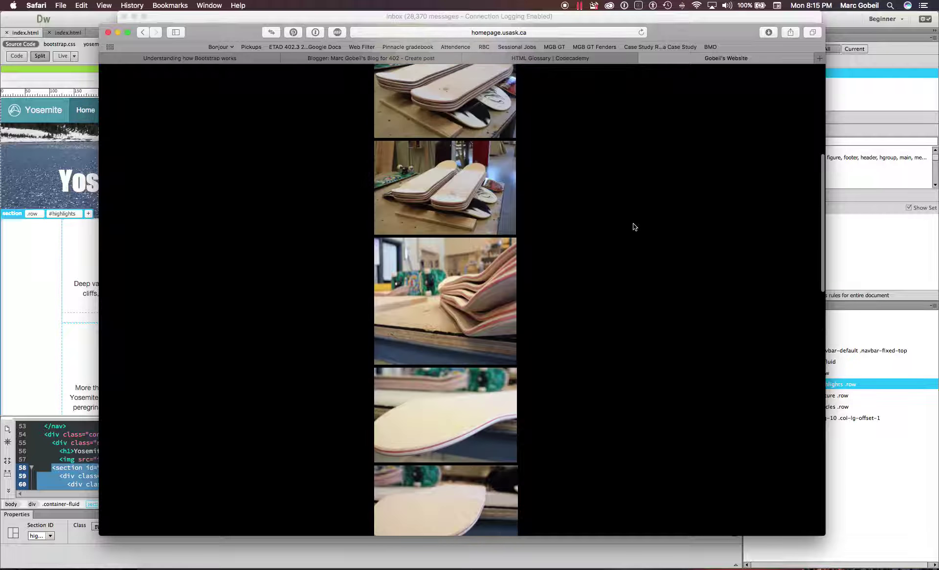
key(super+w)
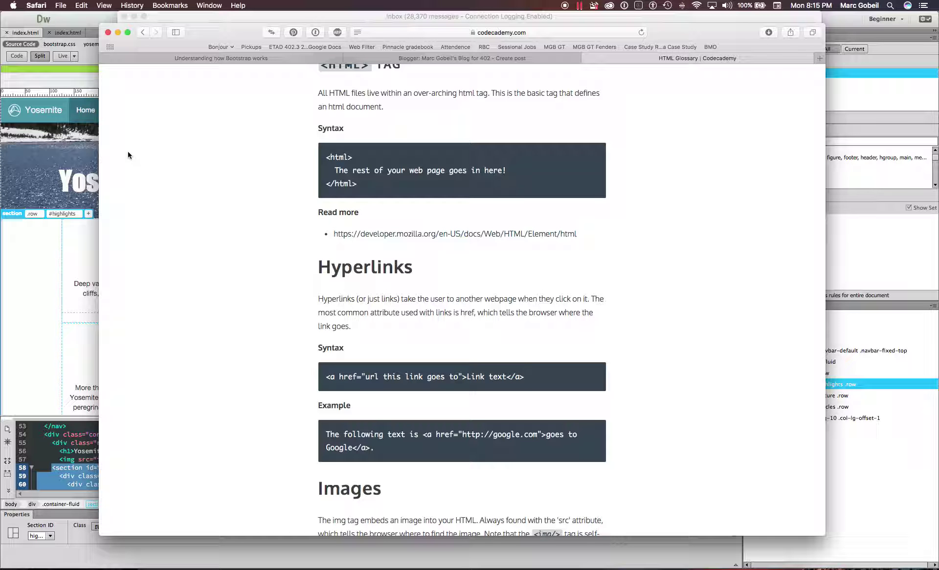
click(395, 58)
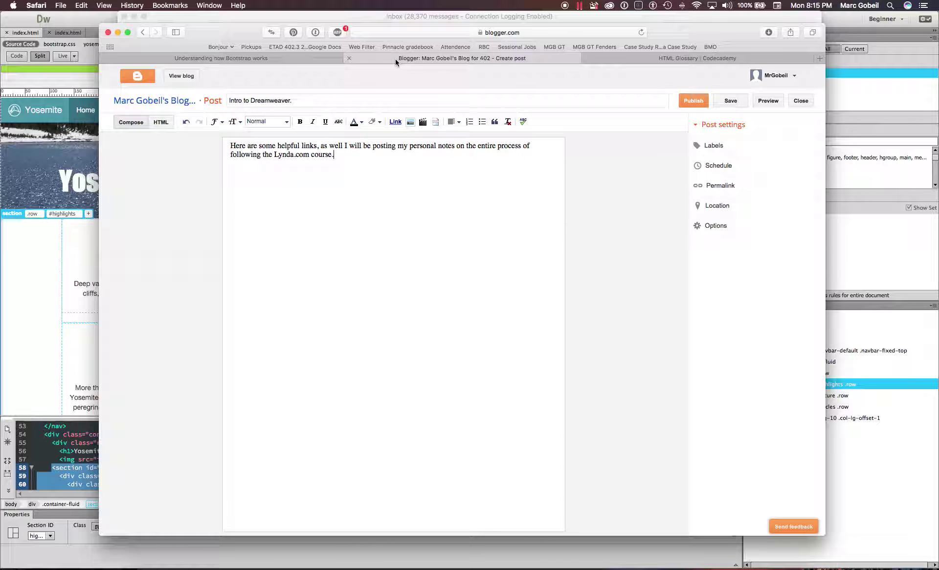
click(312, 60)
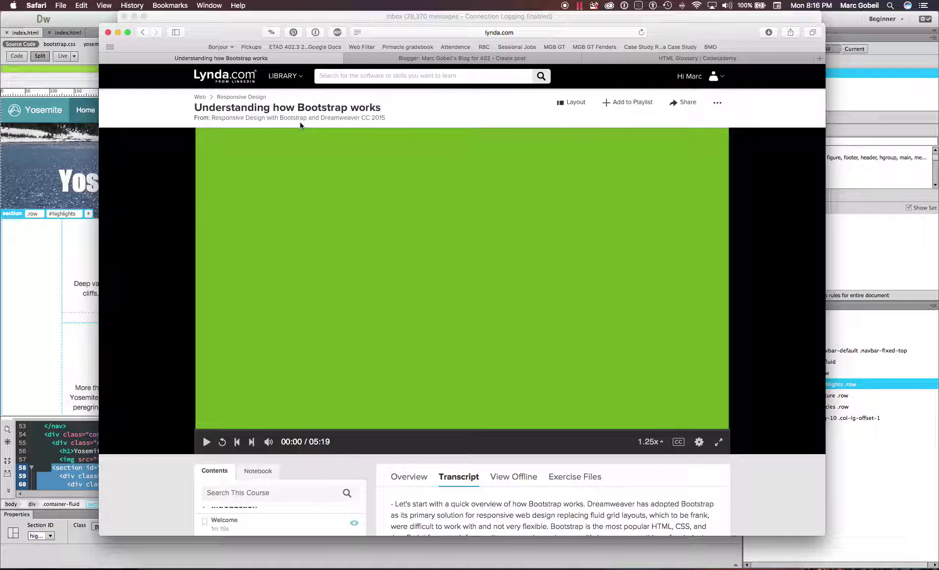
- Bring the Yosemite index.html page in Dreamweaver in front of the Lynda.com lesson and scroll up
click(23, 274)
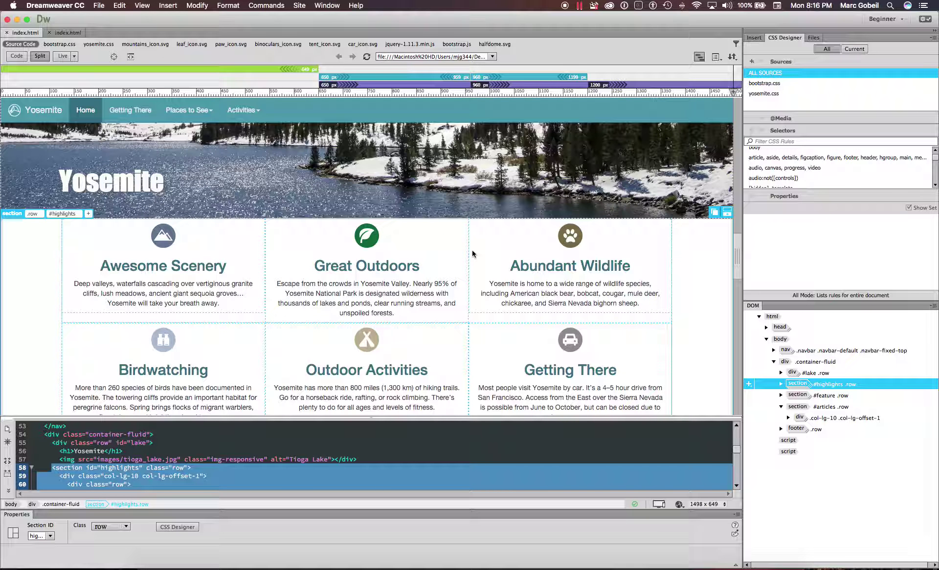
scroll(471, 251, up, 4)
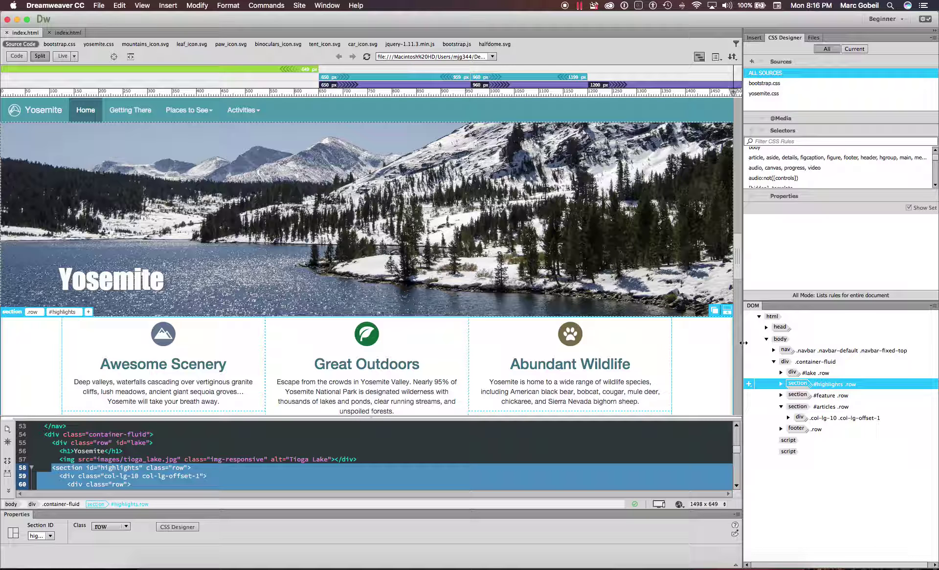
- Widen the Yosemite page's Design view to 1622 px and bring up the browser preview list
drag(684, 350, 816, 316)
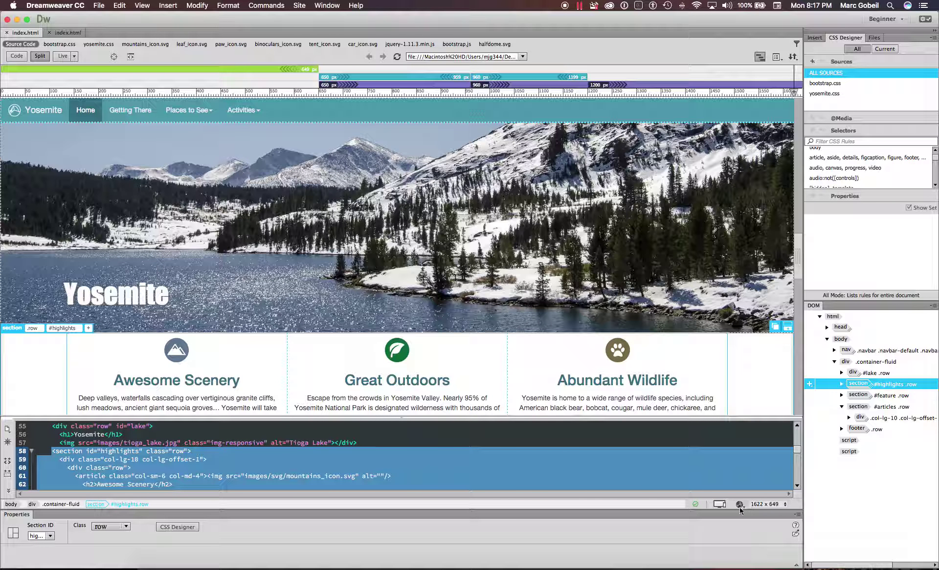
click(740, 506)
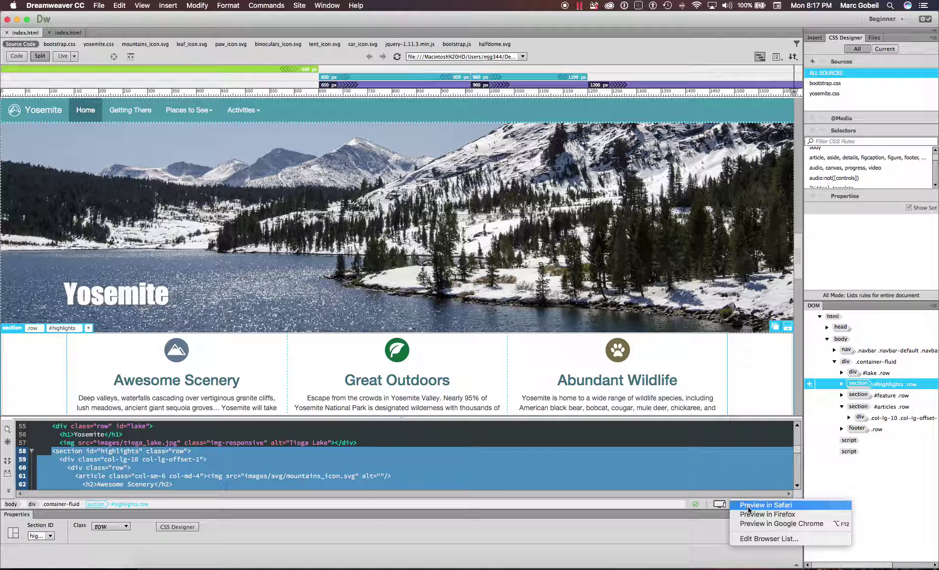
- Preview the Yosemite page in Safari and resize the window narrow and wide to watch the cards reflow
click(799, 508)
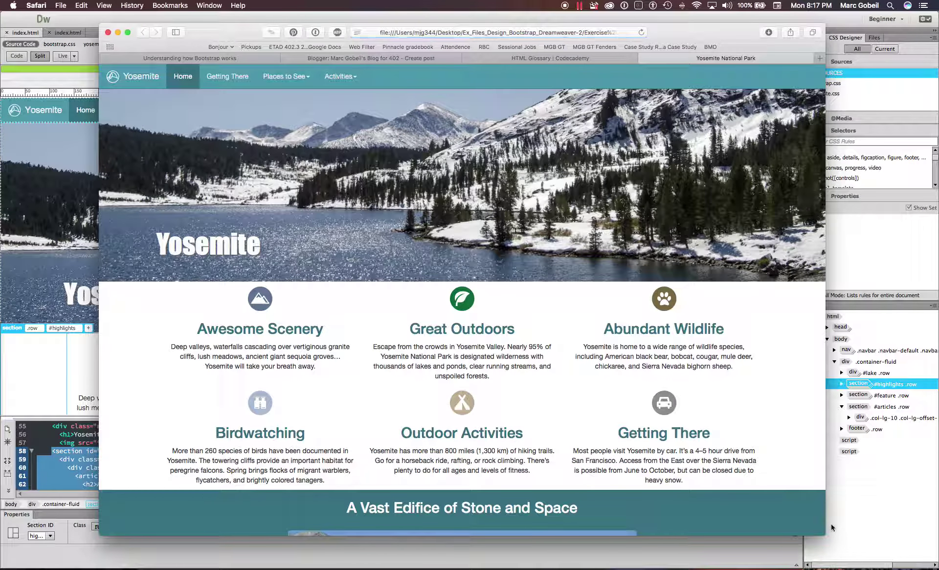
drag(809, 534, 345, 481)
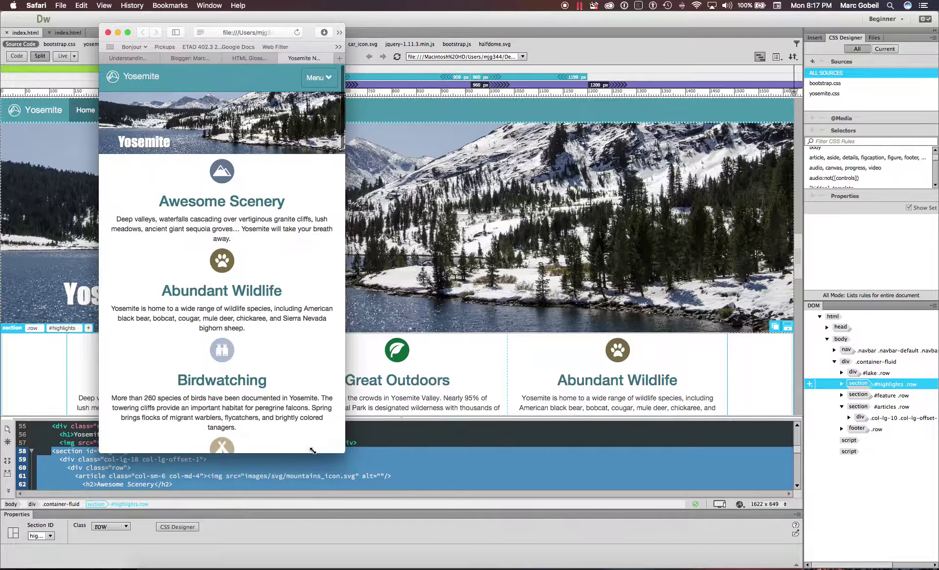
drag(231, 482, 254, 539)
drag(345, 539, 886, 558)
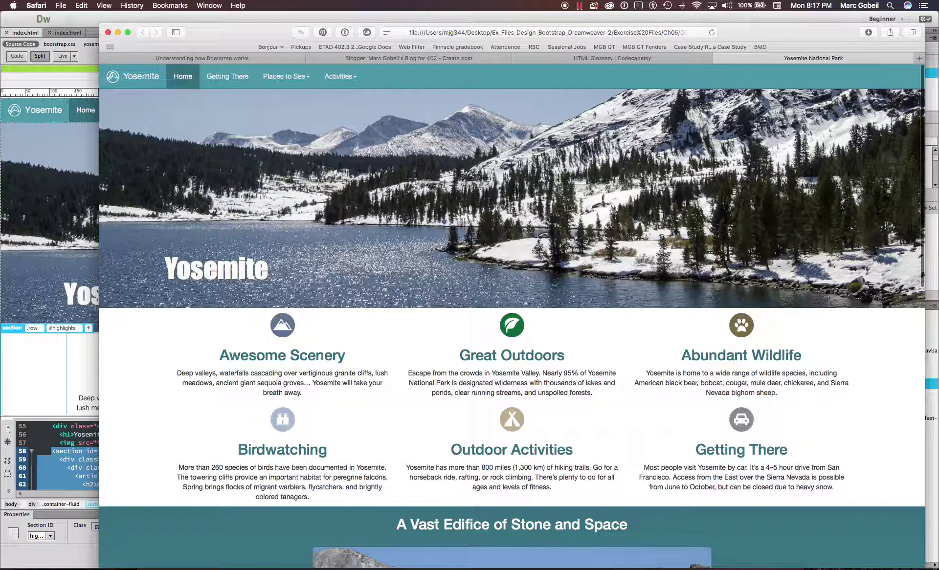
drag(925, 568, 880, 568)
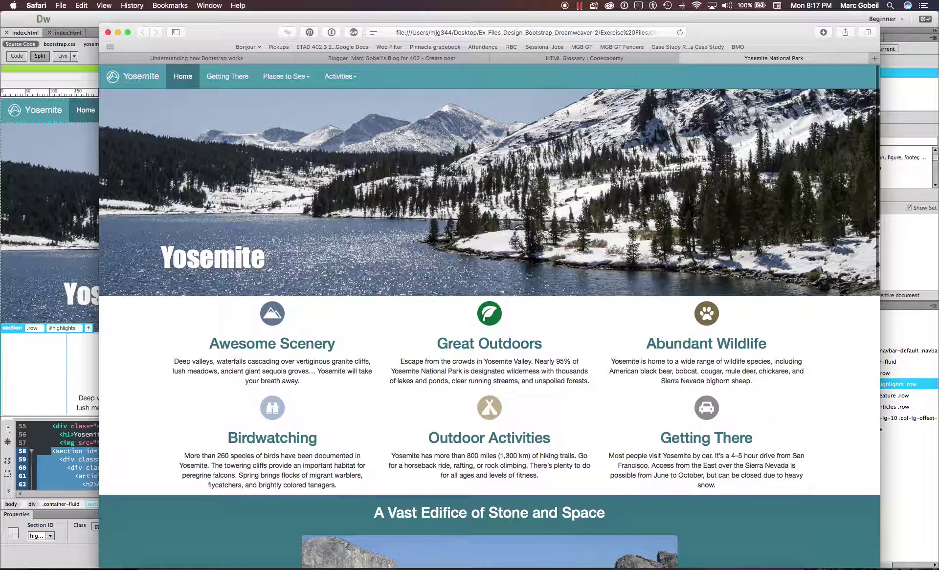
drag(880, 569, 853, 492)
- Switch back to Dreamweaver, then show and dismiss the Device Preview QR code
key(super+Tab)
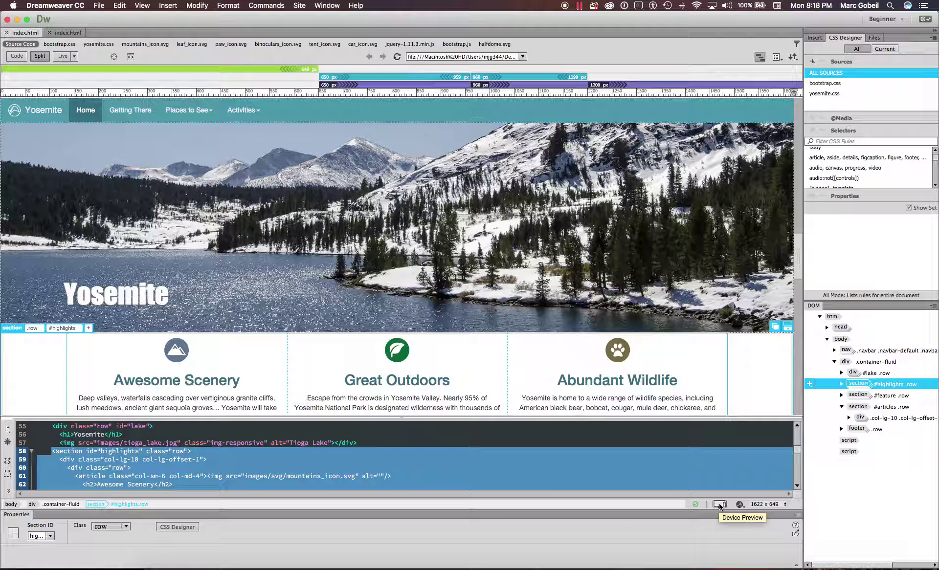
click(719, 505)
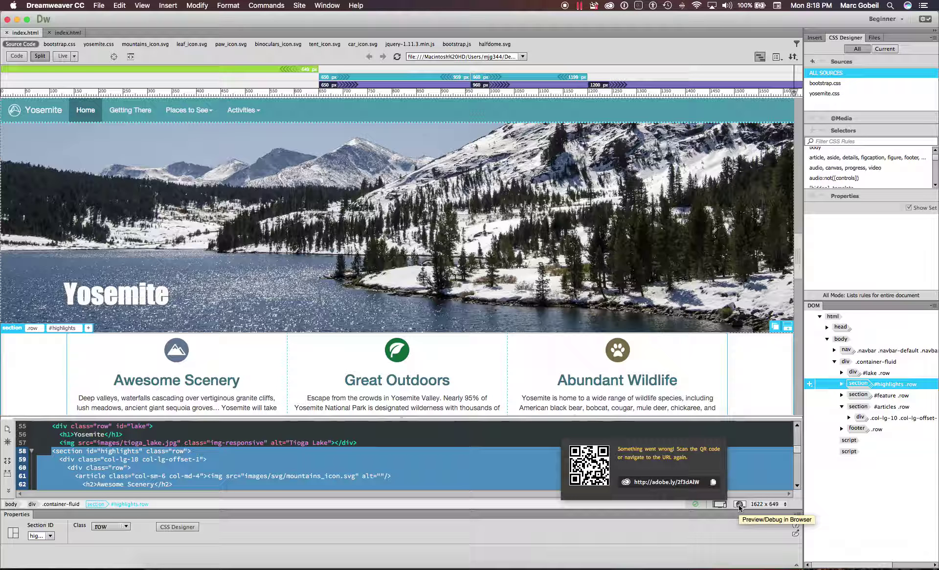
click(764, 461)
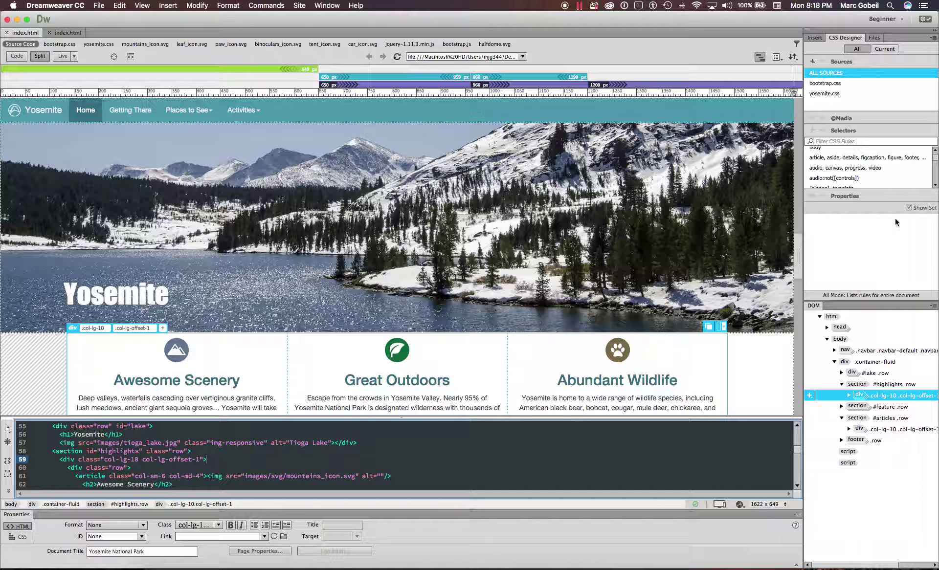
- Reset the 'Beginner' workspace twice and rearrange a panel beside the page
click(885, 19)
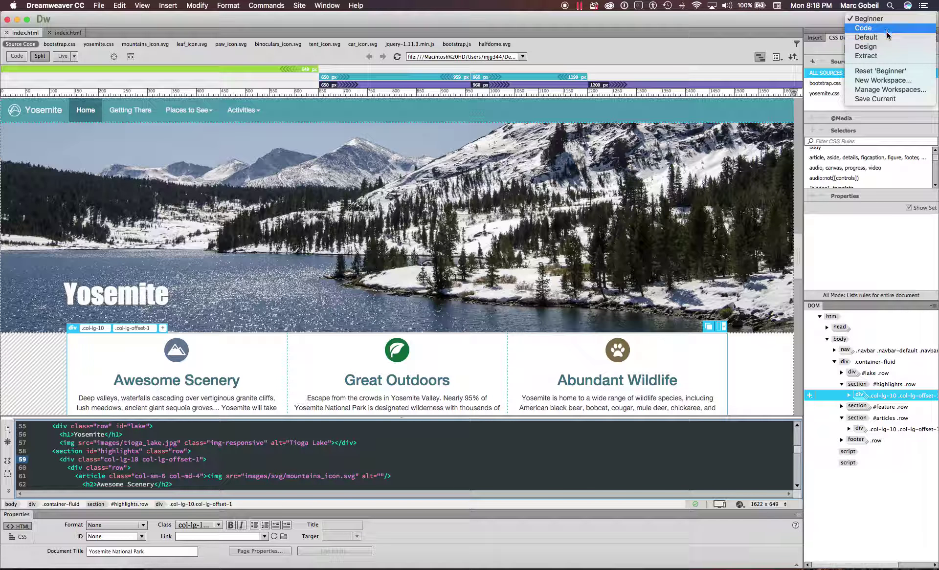
click(887, 71)
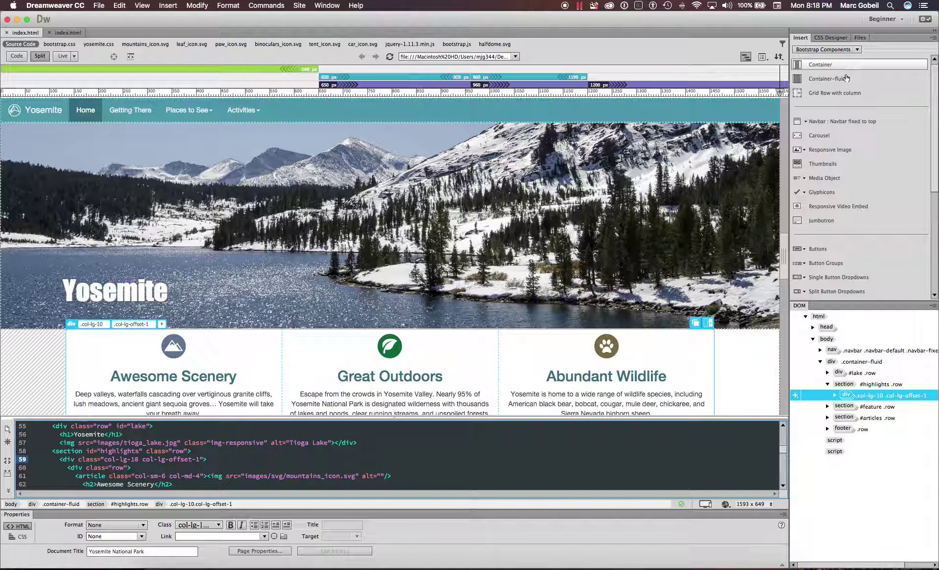
click(884, 19)
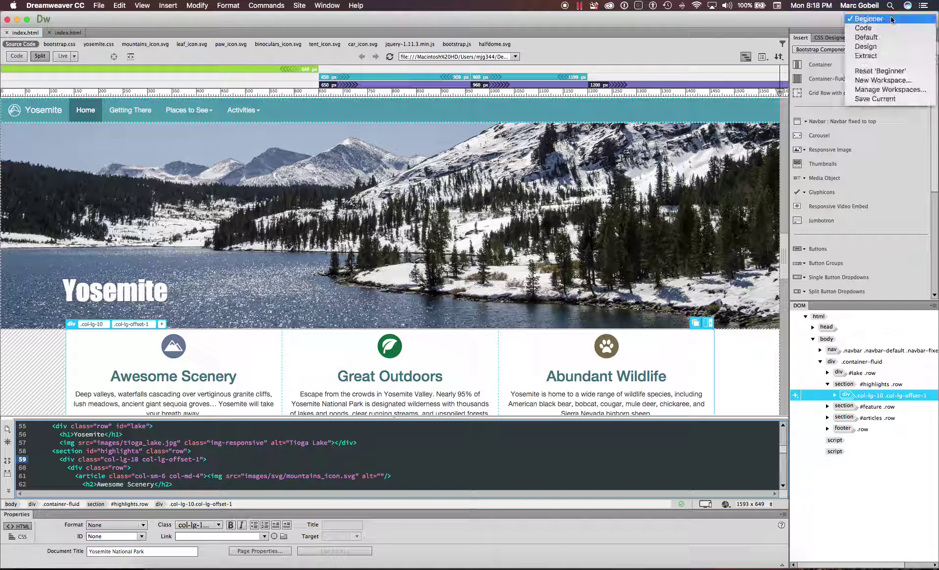
click(887, 72)
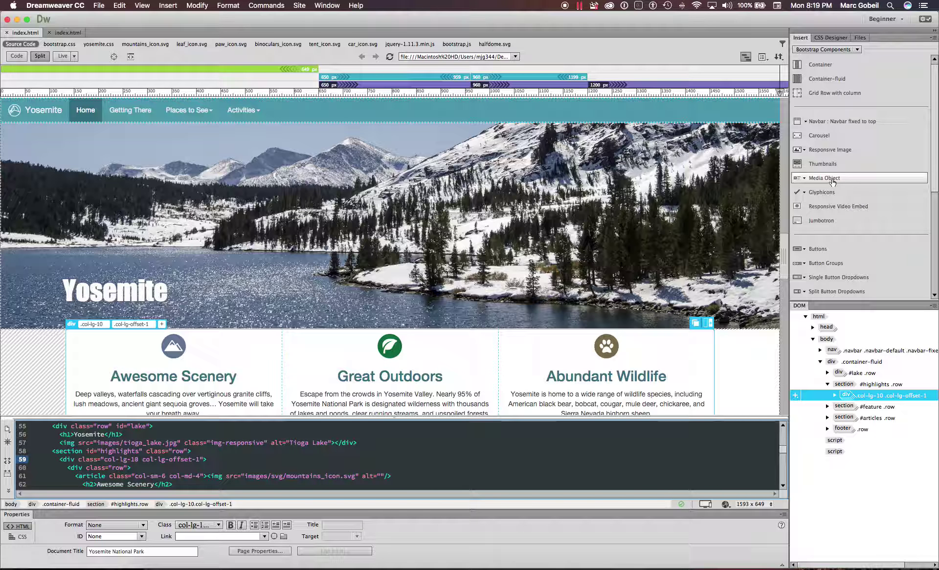
drag(837, 96, 477, 316)
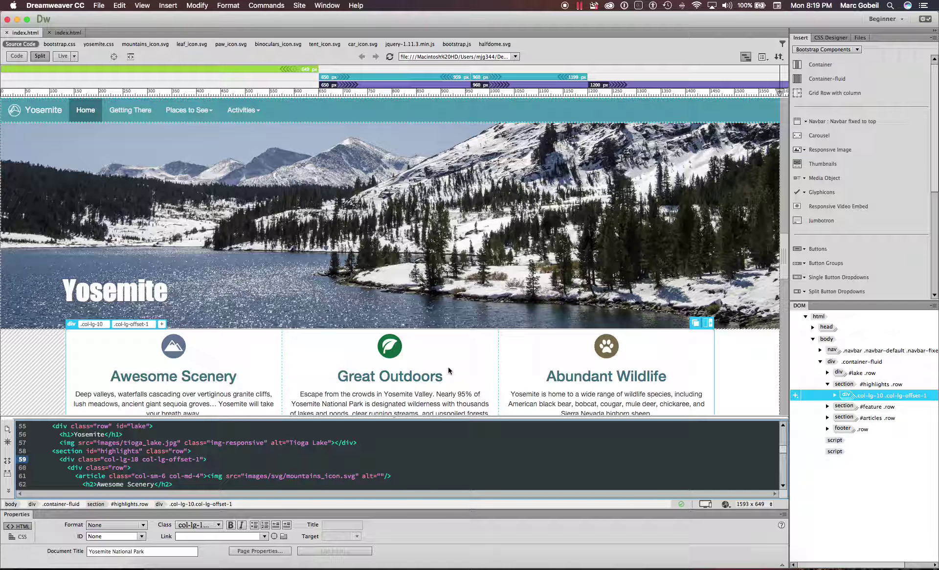
- Jump the code to <head> from the DOM panel, scroll to the navbar markup, and show Code view only
scroll(242, 367, down, 5)
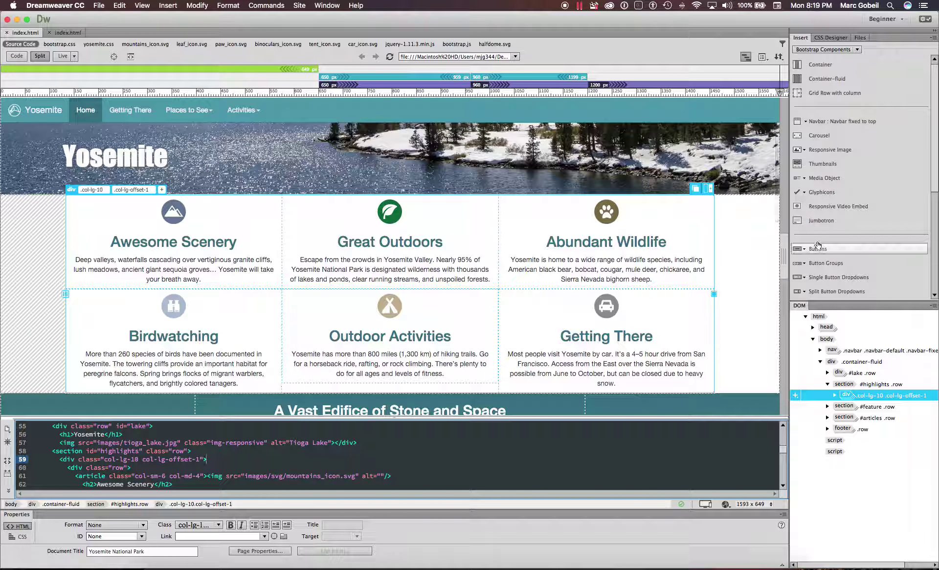
scroll(844, 204, down, 5)
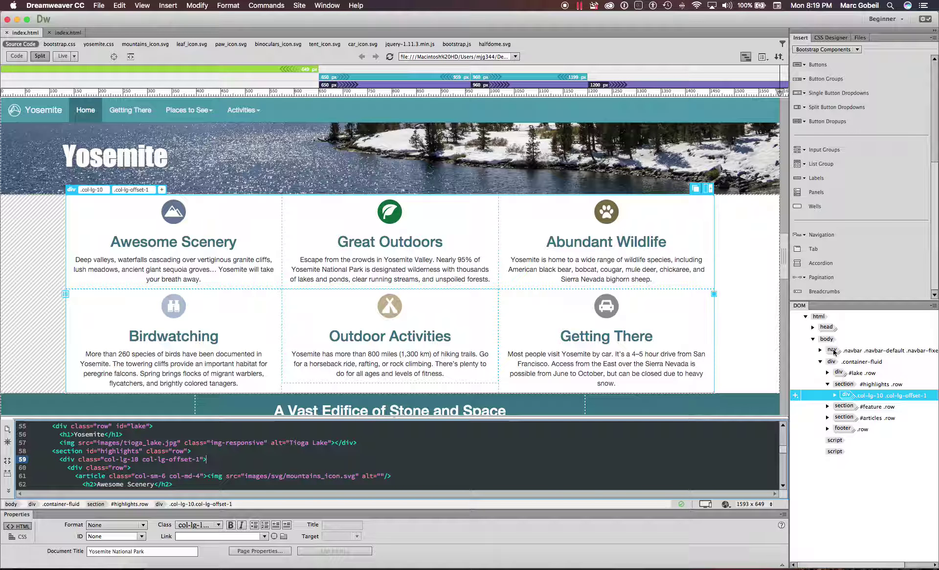
click(812, 327)
click(812, 327)
click(830, 327)
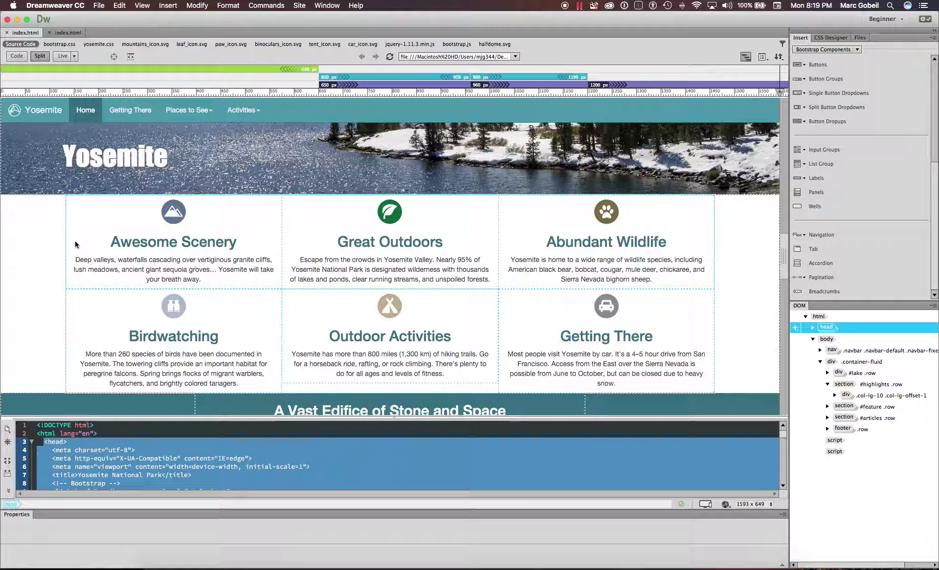
scroll(251, 478, down, 6)
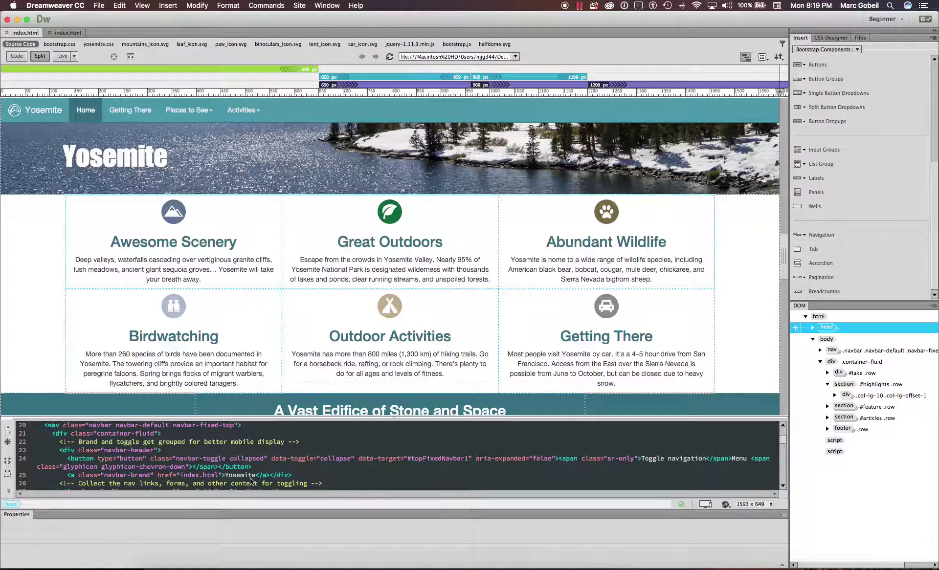
click(21, 58)
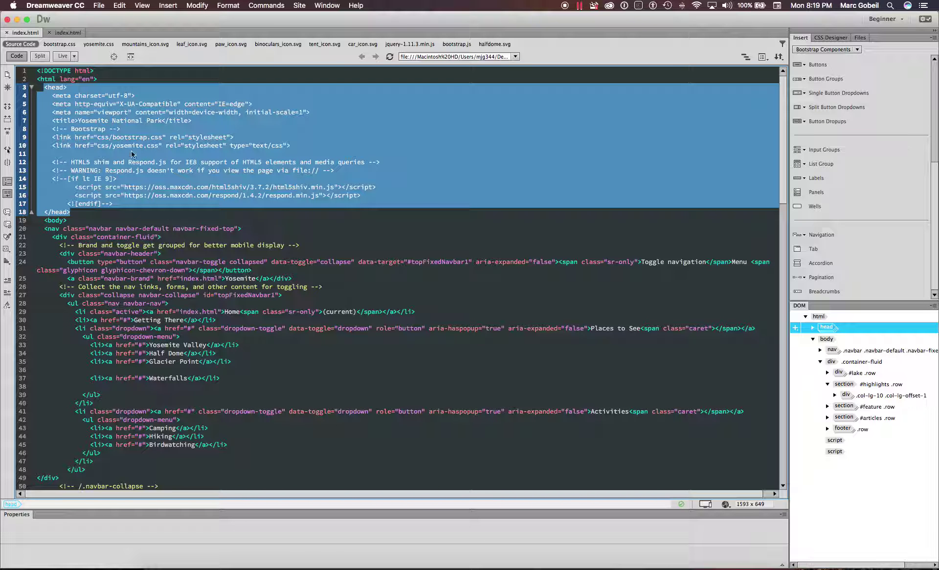
click(123, 79)
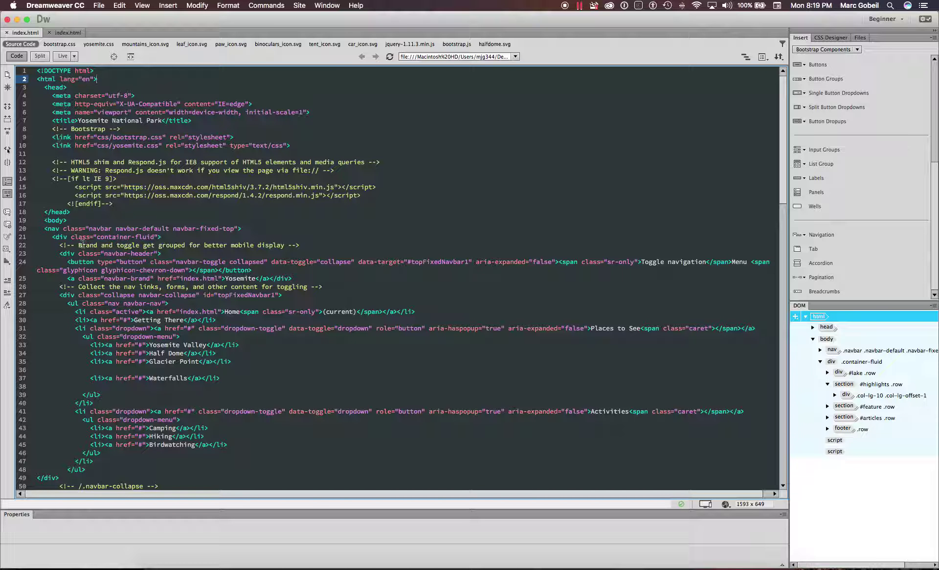
scroll(82, 245, down, 3)
scroll(83, 244, up, 3)
drag(44, 73, 90, 74)
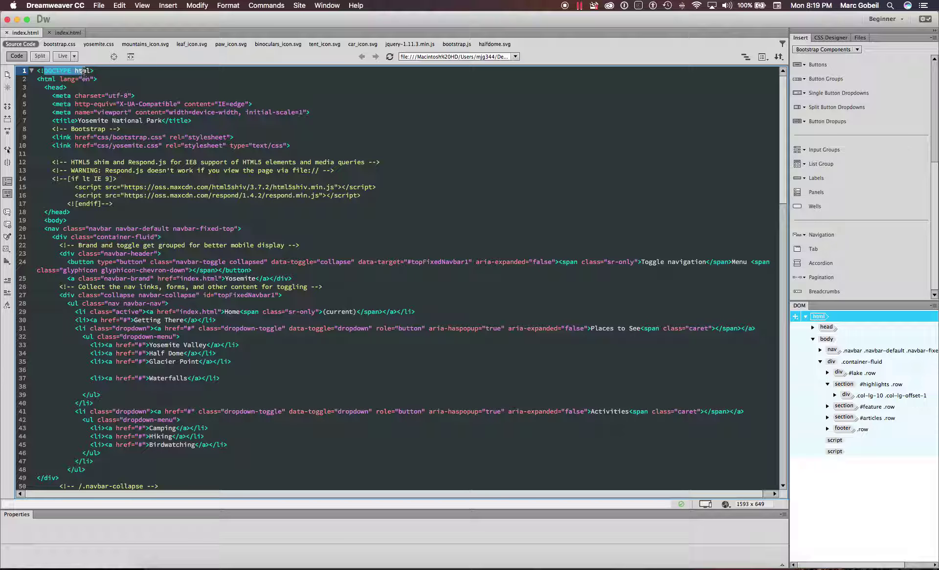
click(104, 82)
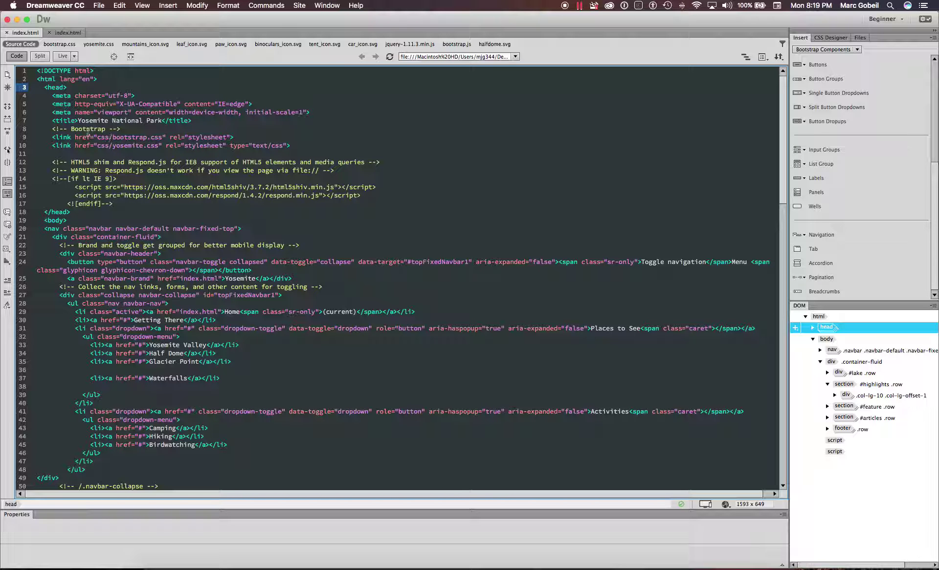
drag(70, 129, 156, 121)
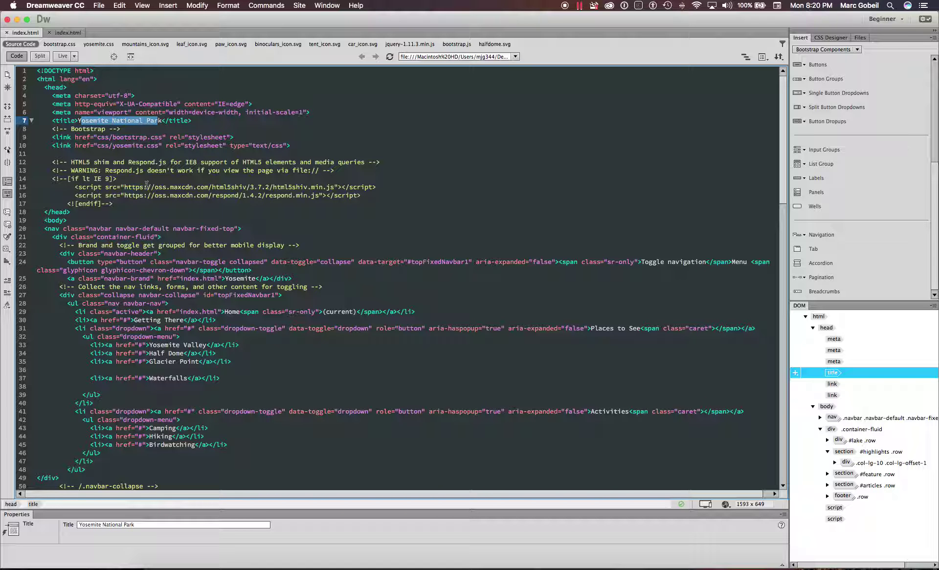
scroll(146, 186, down, 5)
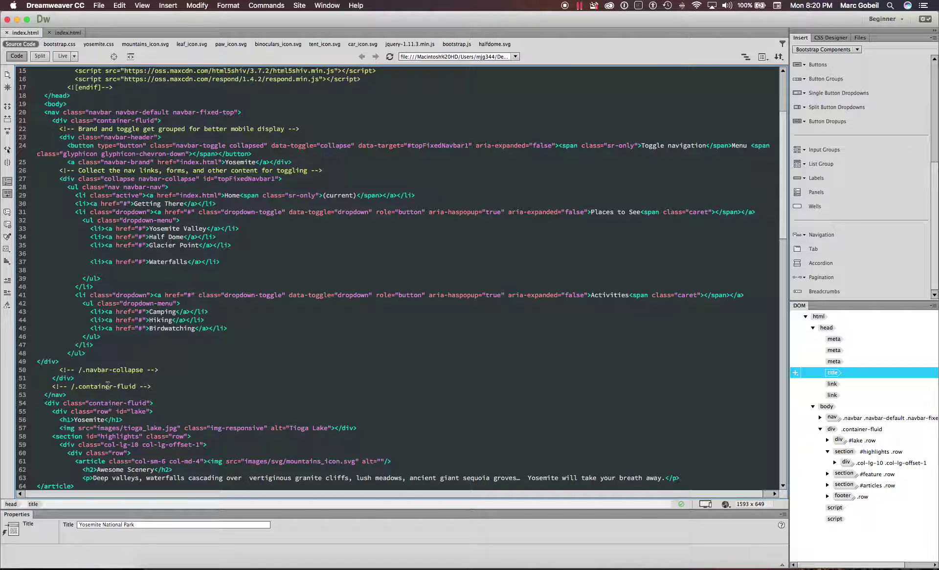
scroll(110, 420, down, 20)
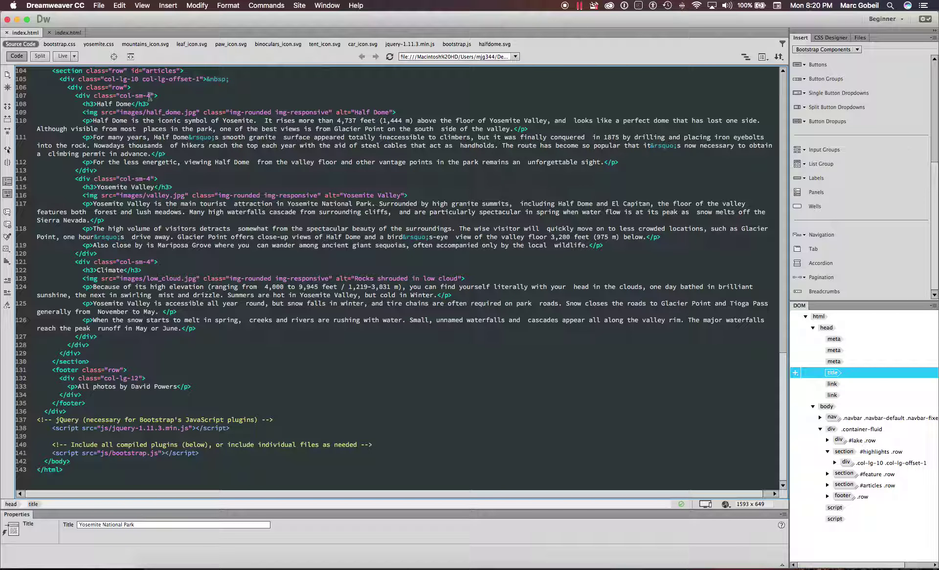
click(39, 56)
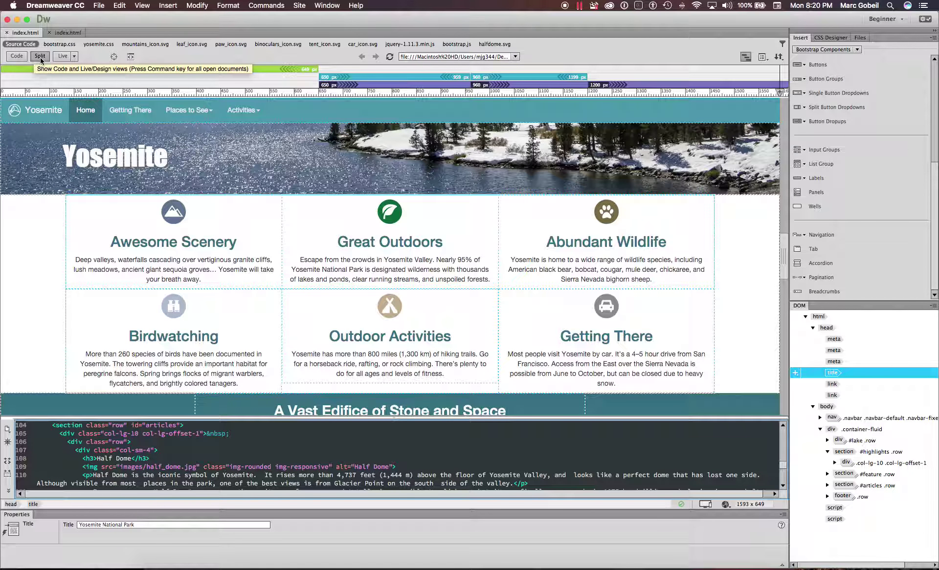
- Locate the footer photo credit paragraph on line 133 and select its text
scroll(157, 277, down, 3)
scroll(166, 283, up, 3)
scroll(186, 298, down, 10)
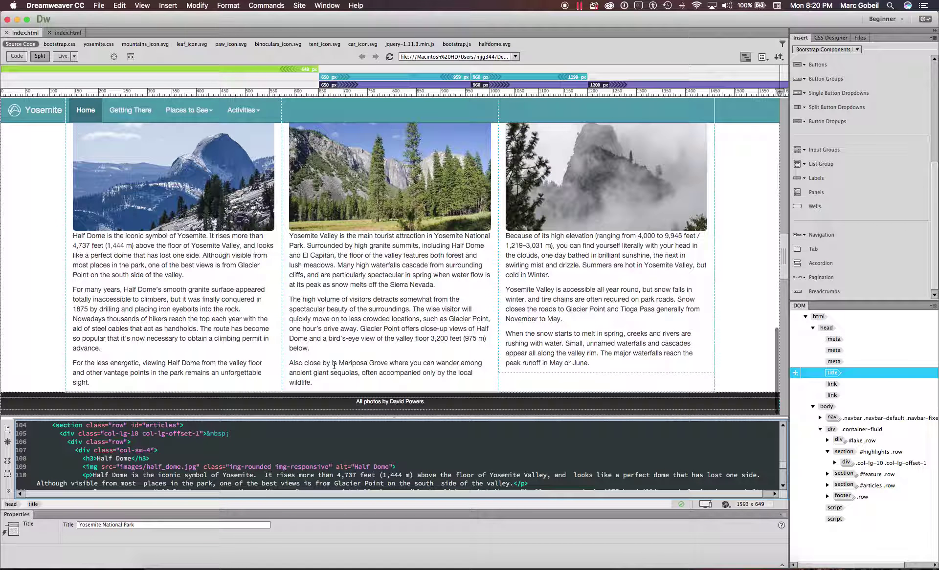
click(389, 401)
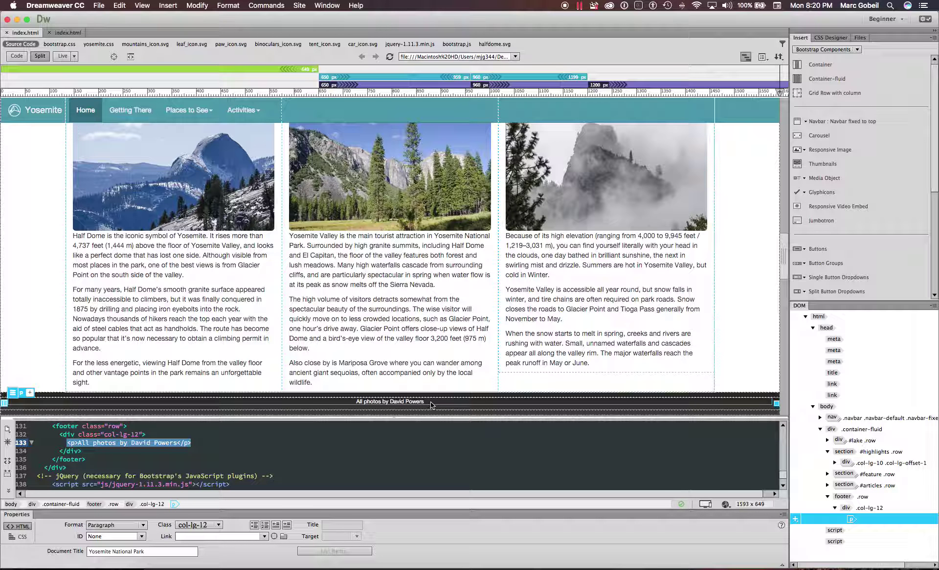
triple_click(390, 401)
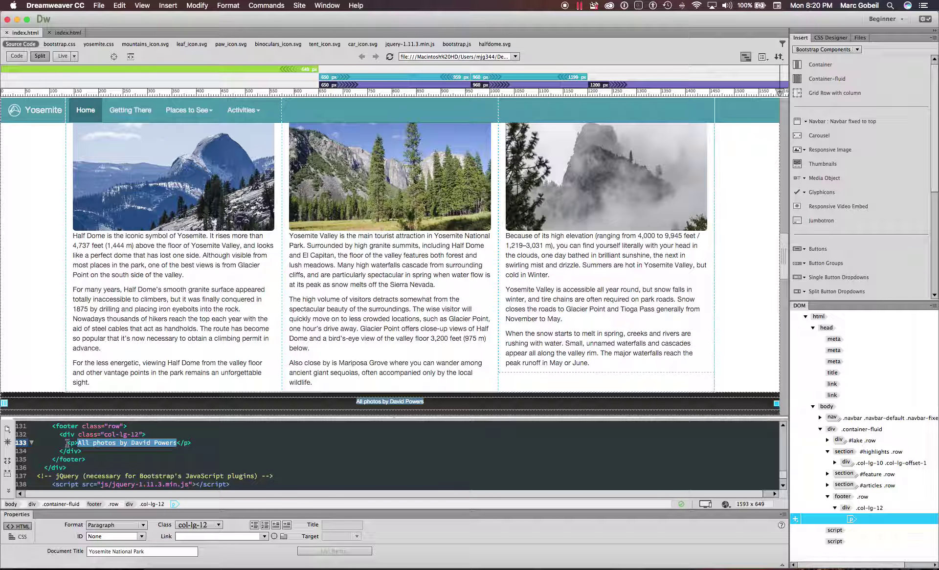
- Replace the photographer's name with the author's name, move the closing </p> to its own line, and refresh Design view
double_click(149, 446)
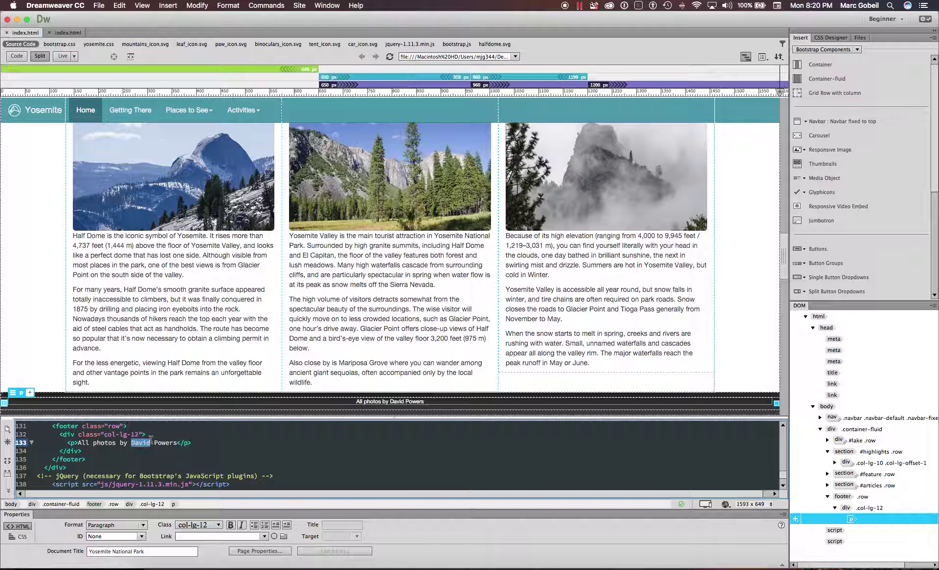
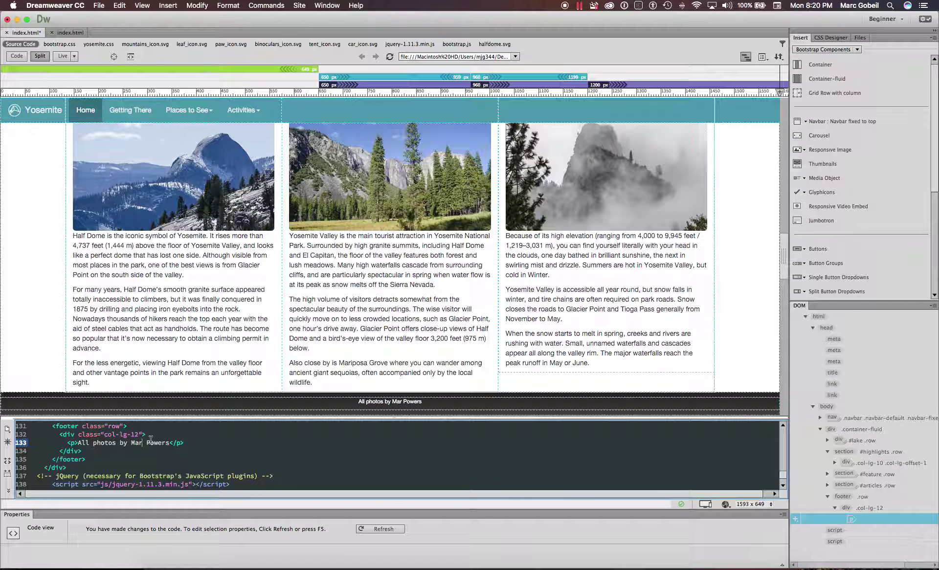
key(BackSpace)
key(BackSpace)
key(BackSpace)
key(BackSpace)
key(Return)
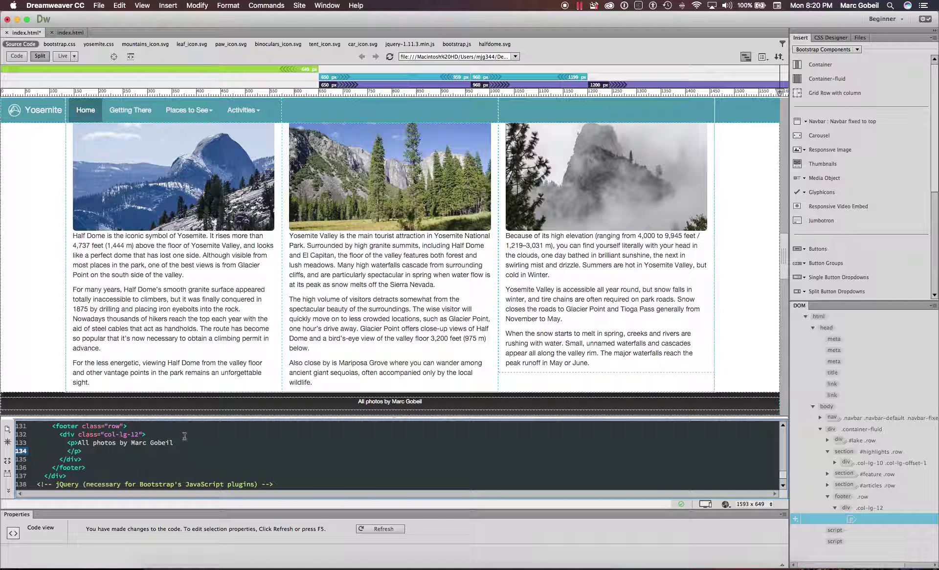
key(BackSpace)
key(BackSpace)
key(BackSpace)
key(BackSpace)
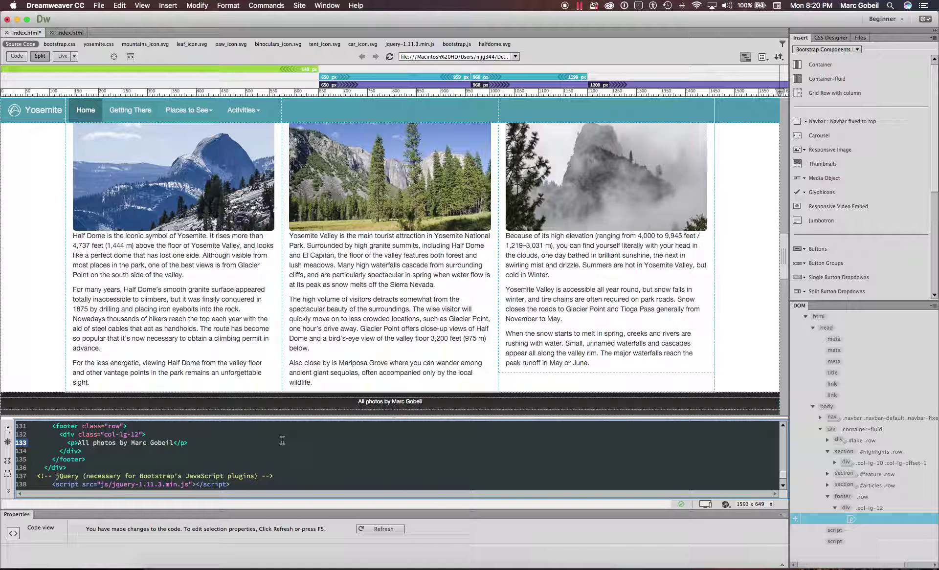
click(409, 403)
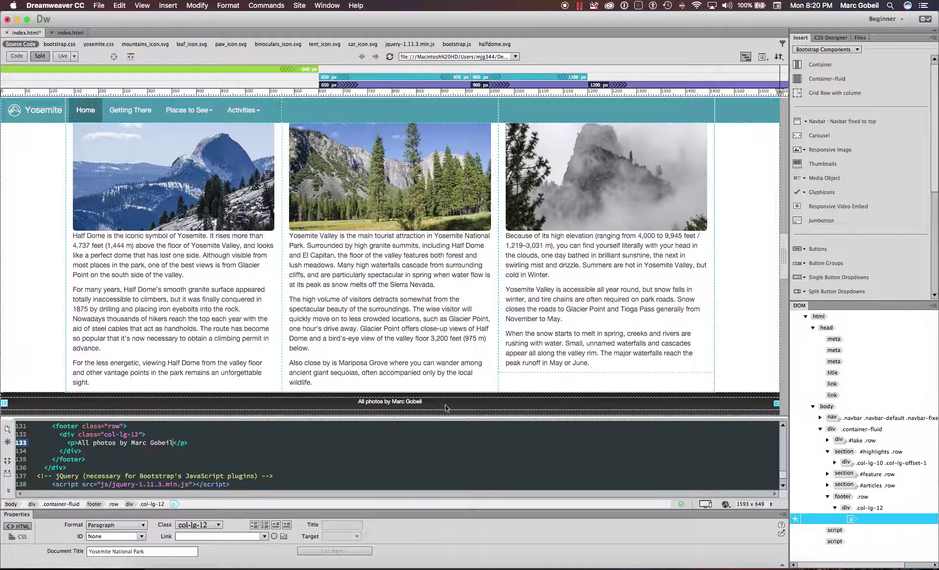
- Append 'TEST' after the credit's surname, then view the page in Live and Split views from the top
double_click(414, 403)
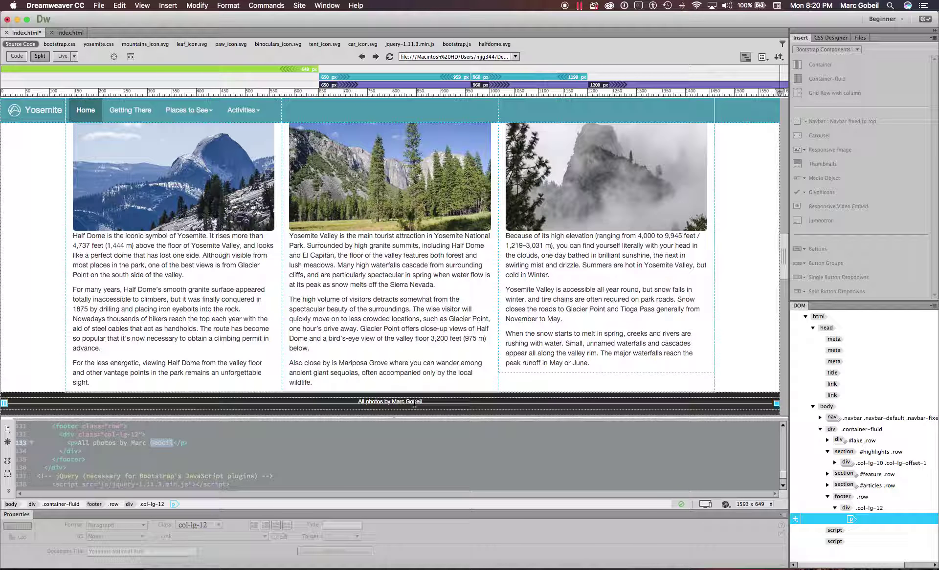
text(TEST)
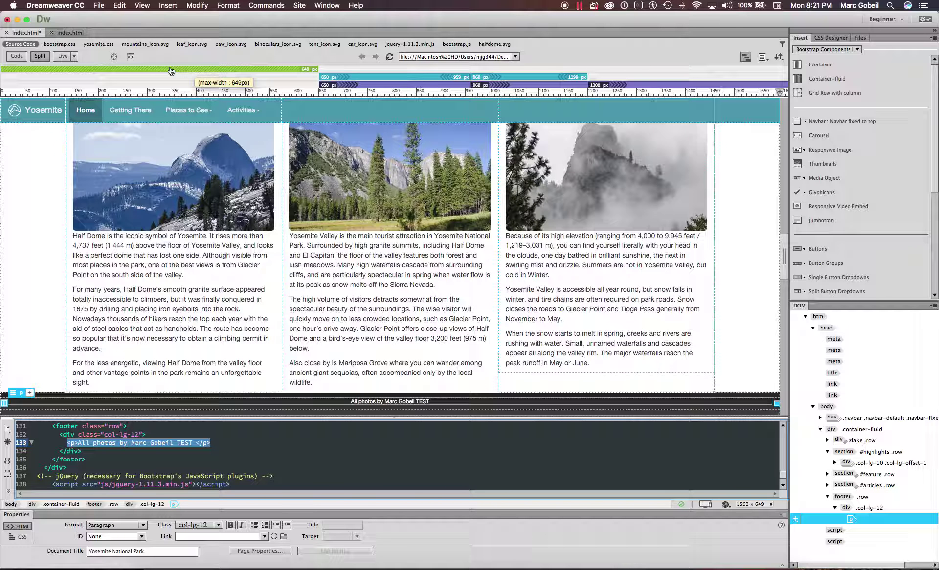
click(63, 56)
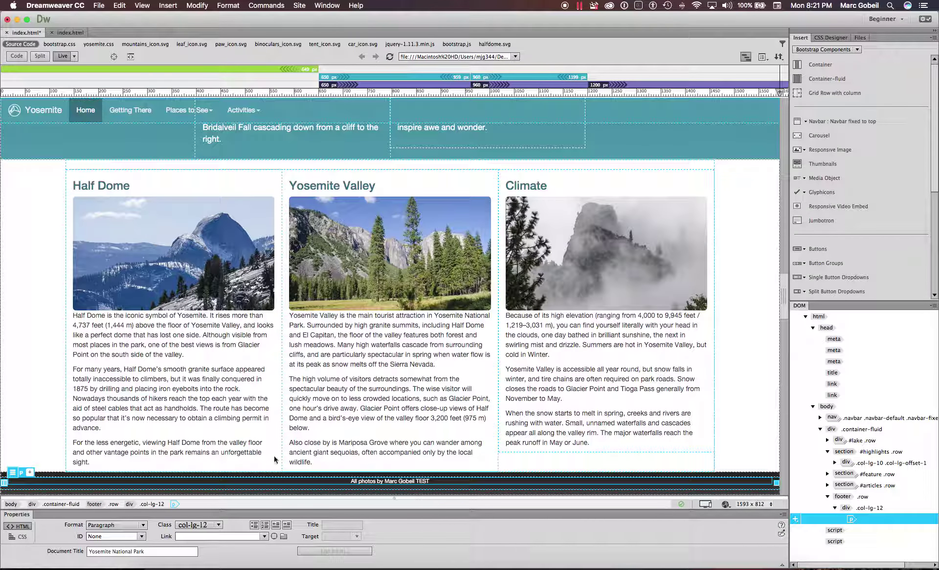
click(38, 57)
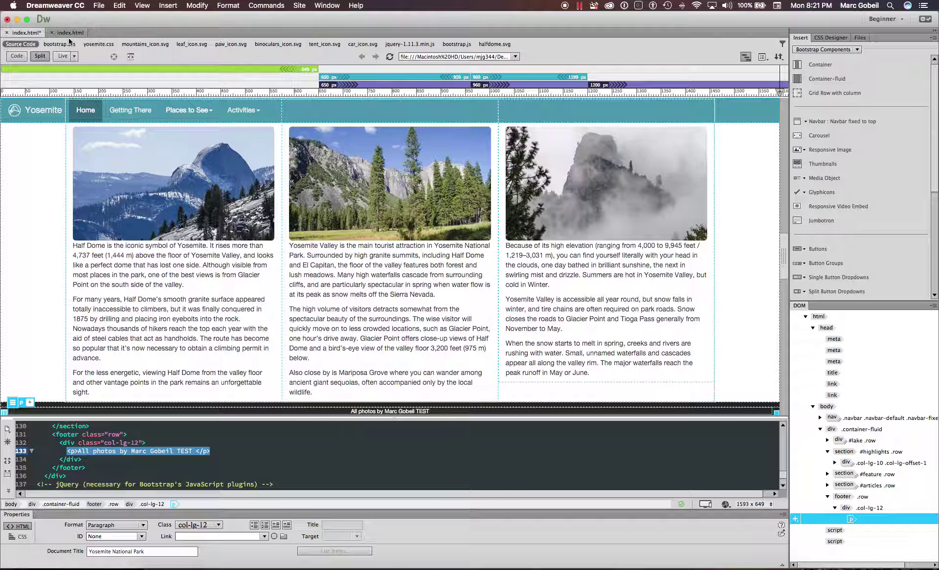
scroll(433, 326, up, 10)
scroll(433, 323, up, 15)
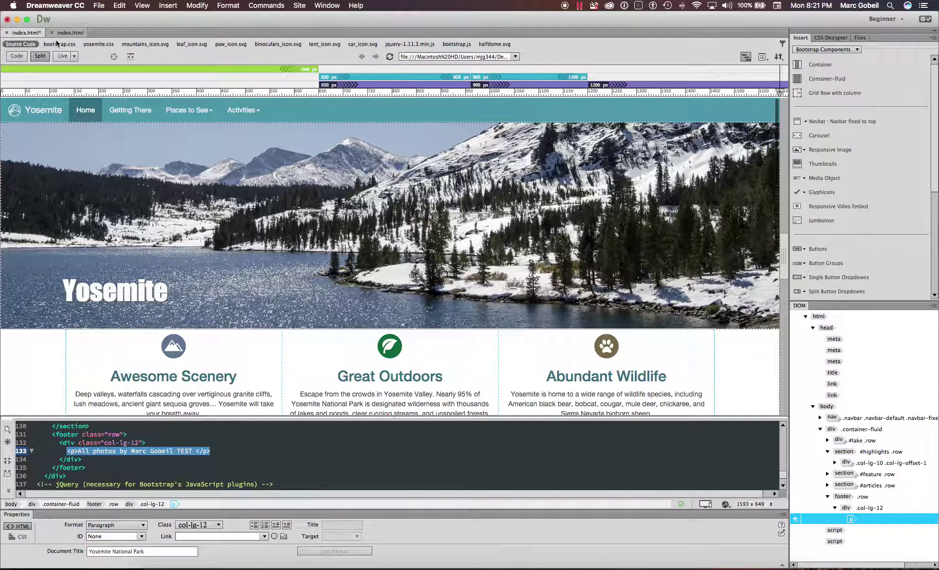
- Switch to the second, empty-bodied index.html document, then open the mail inbox
click(56, 36)
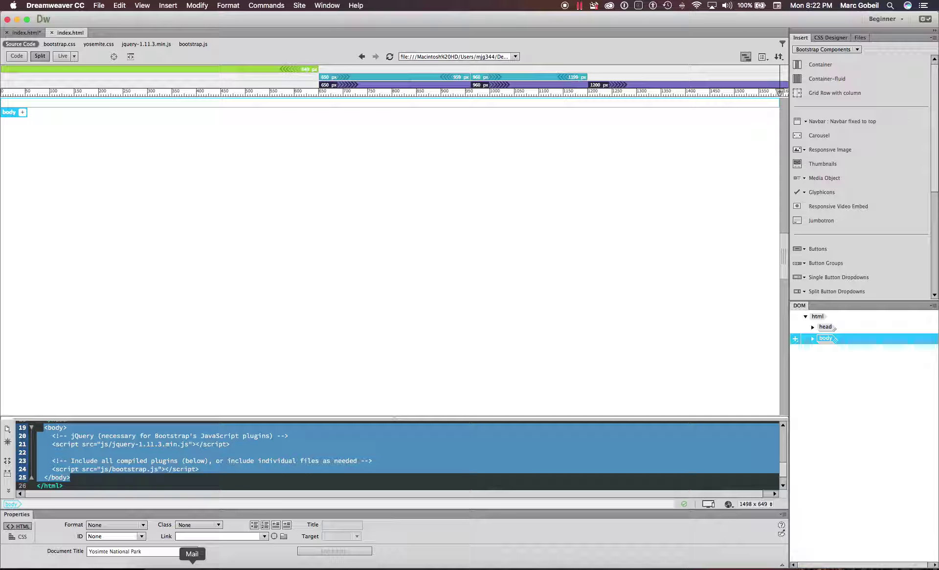
click(192, 566)
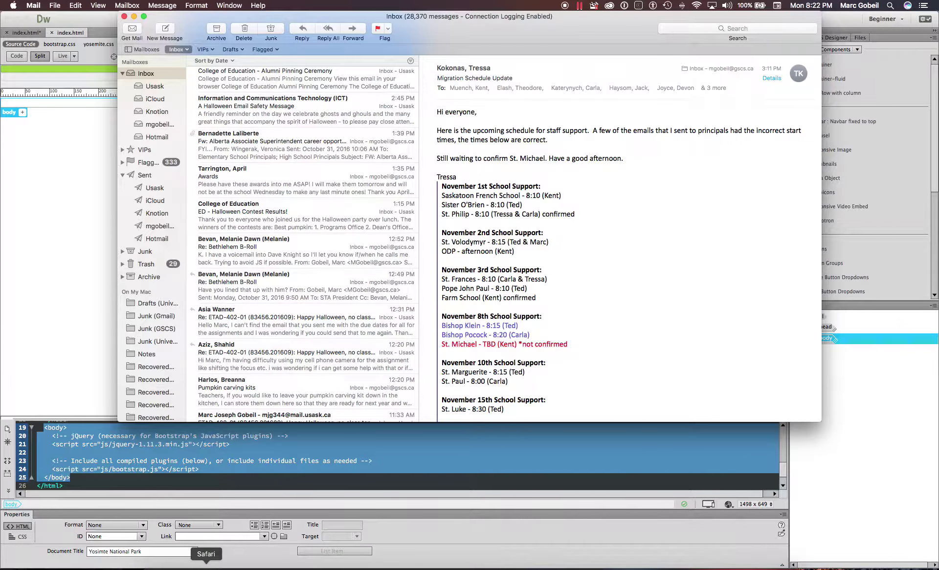
click(206, 567)
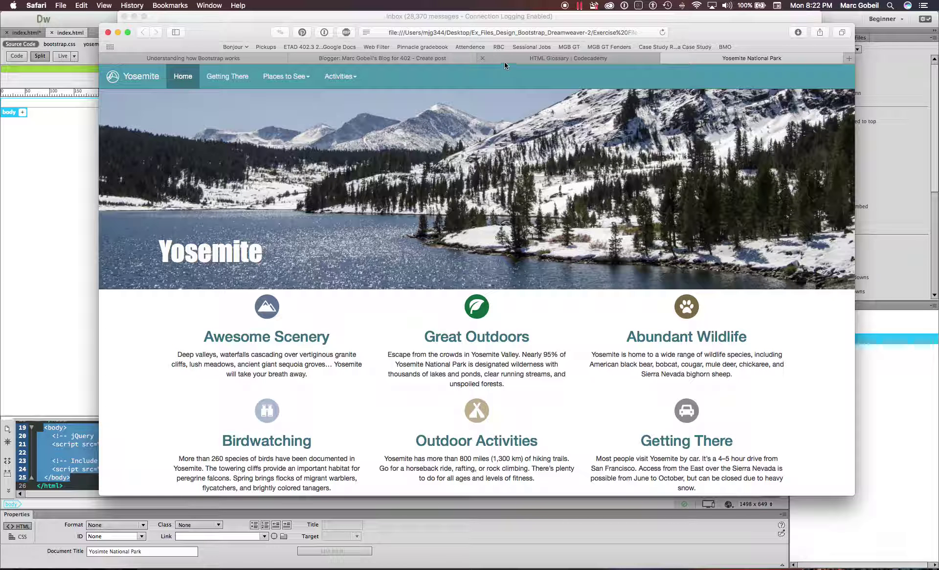
click(427, 58)
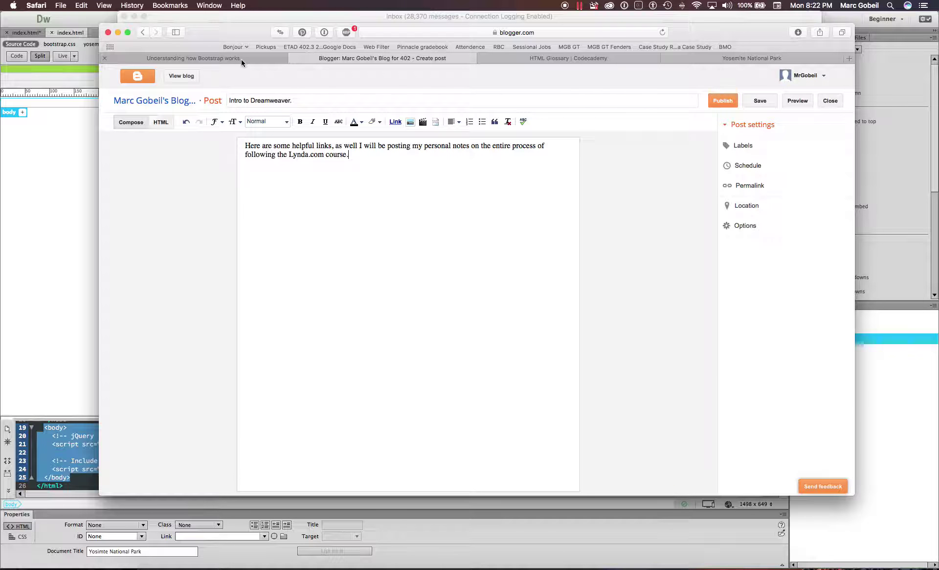
click(242, 60)
click(586, 59)
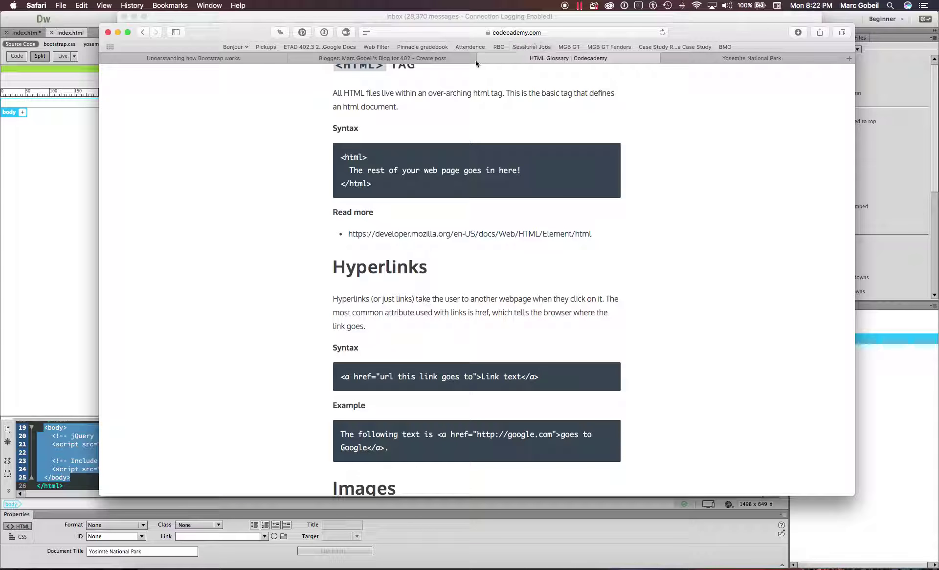
click(488, 35)
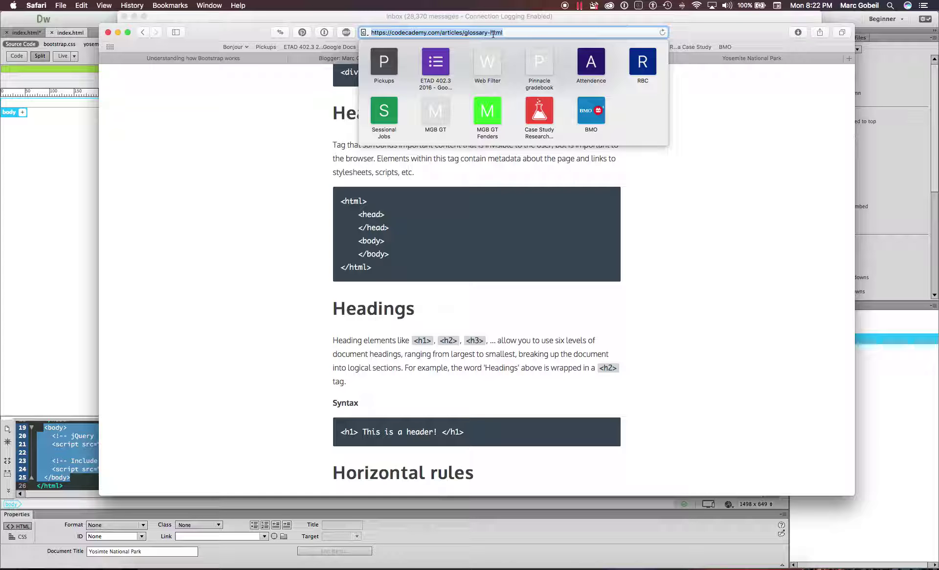
click(506, 34)
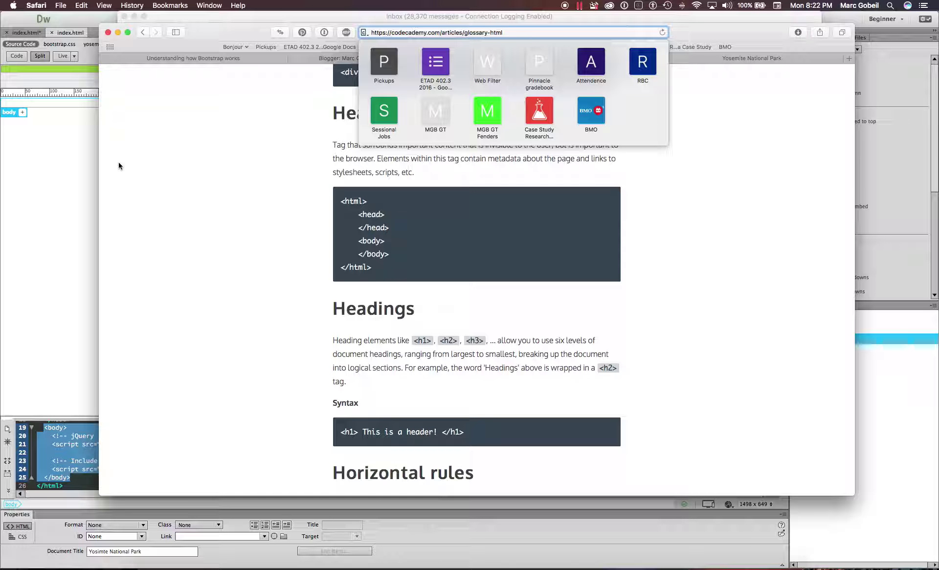
click(46, 207)
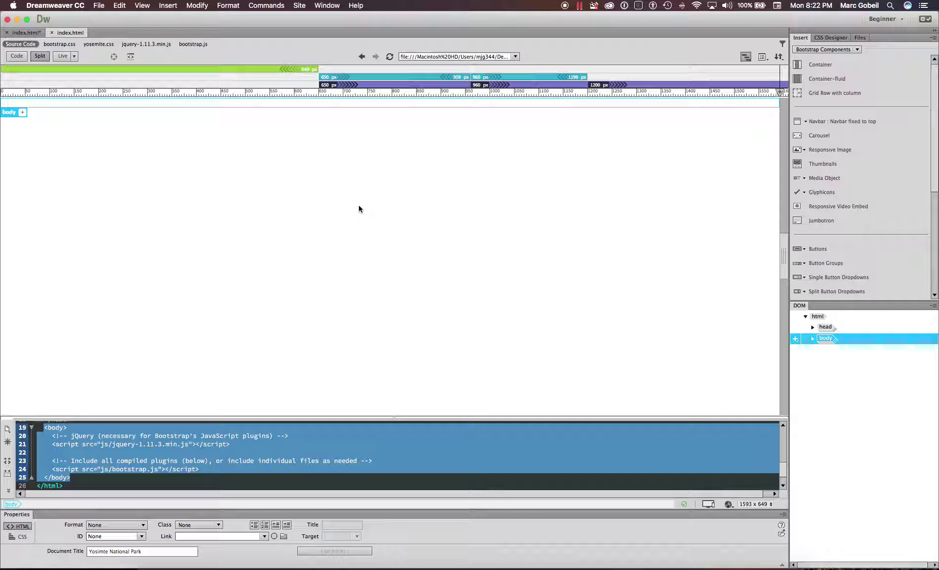
- Look through the application and account menus, search the system for 'dream', and return to Dreamweaver
click(73, 5)
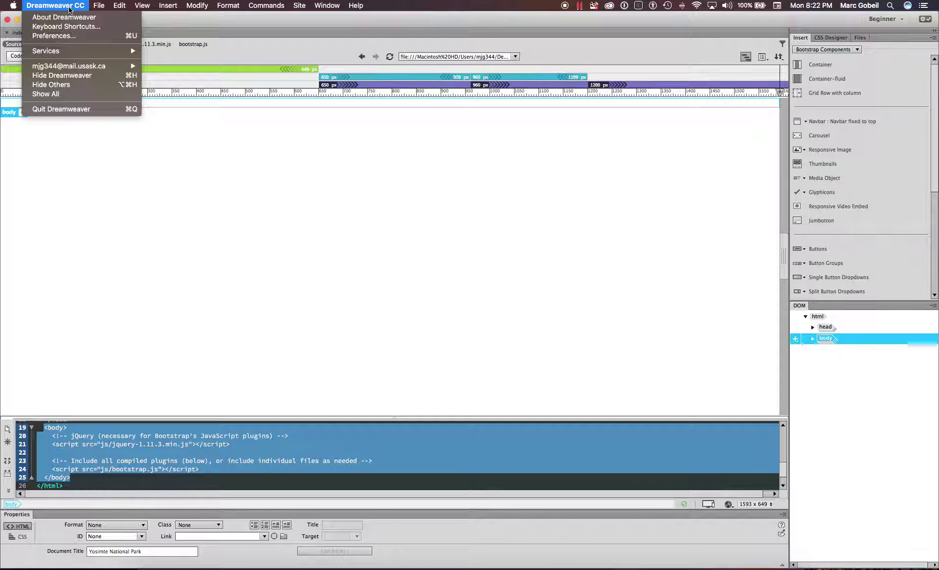
click(329, 189)
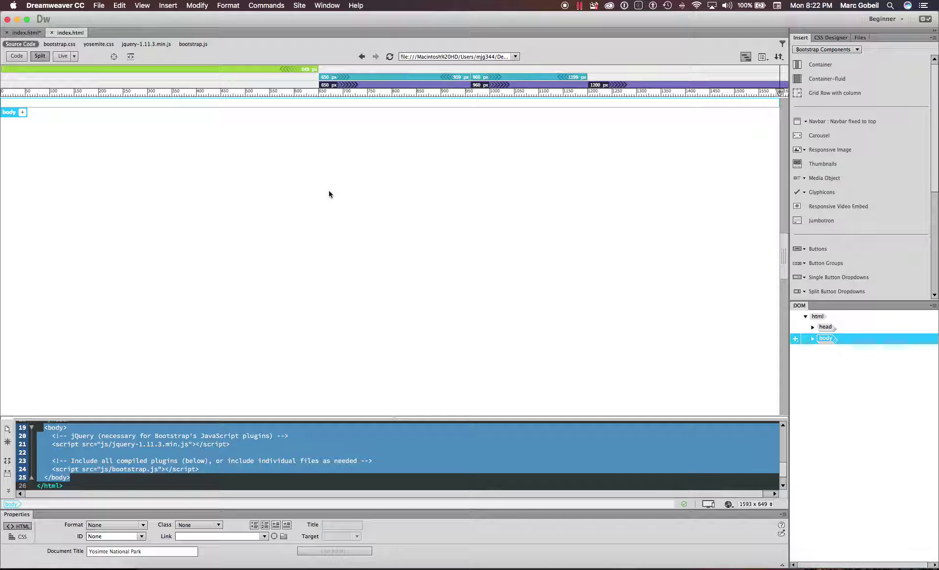
click(880, 5)
click(890, 5)
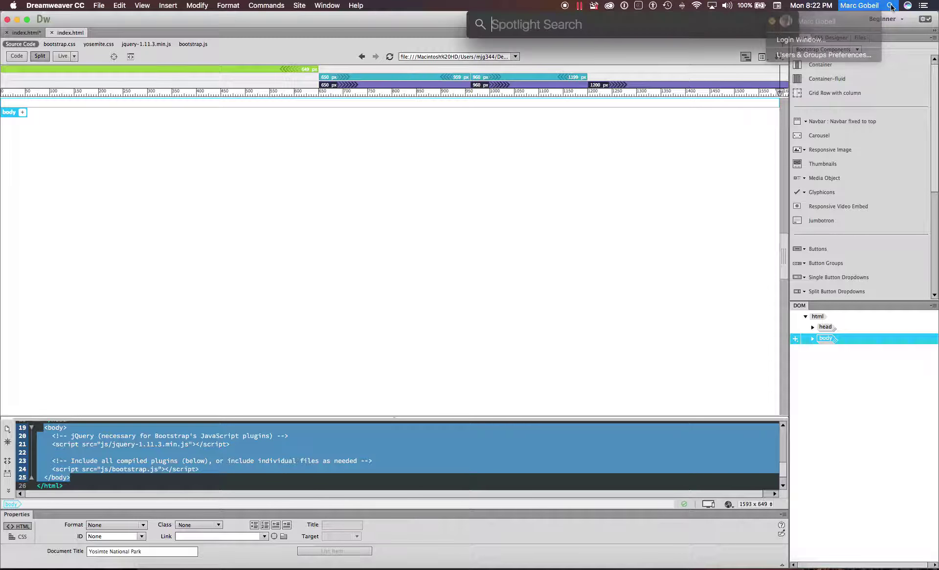
text(dream)
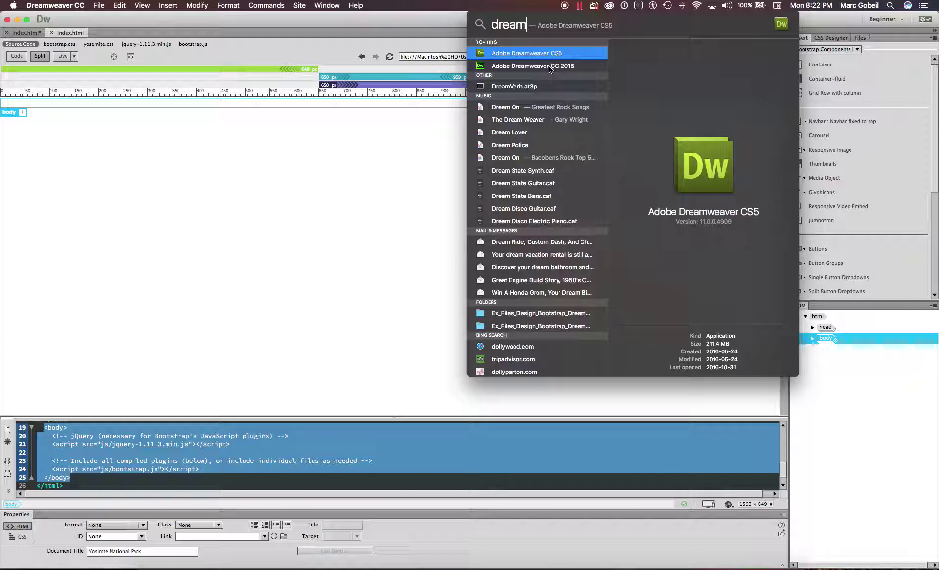
click(394, 159)
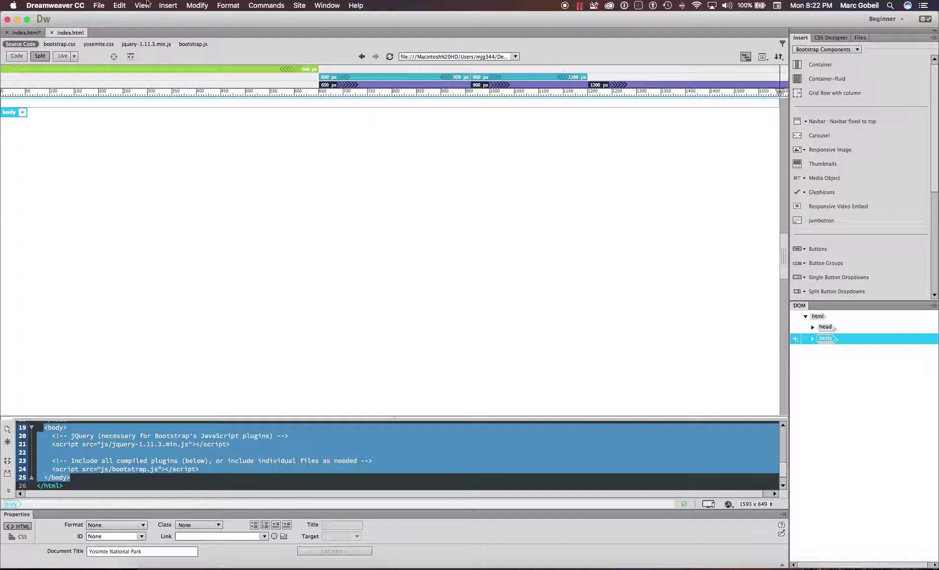
- Choose File > New to start a new document, and move the course player window up
click(99, 5)
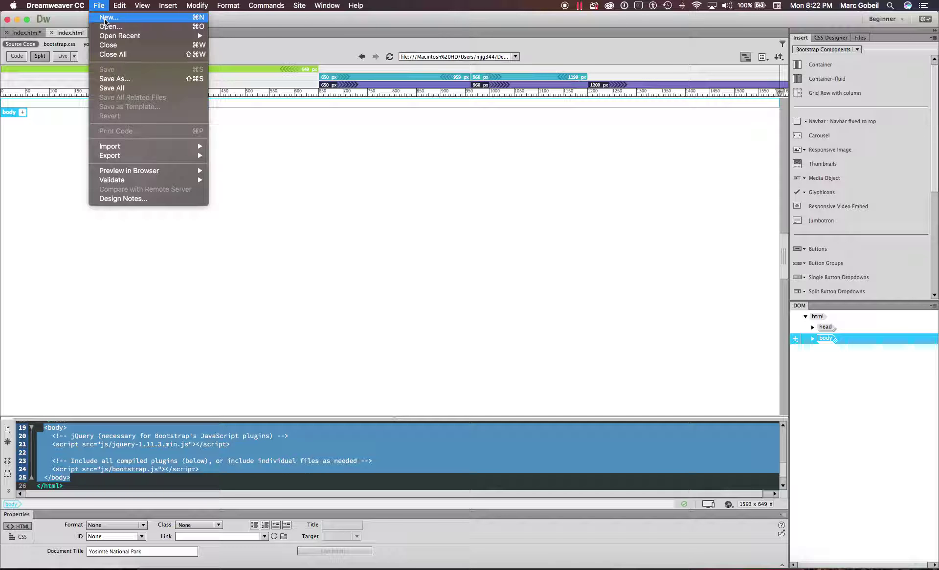
click(104, 19)
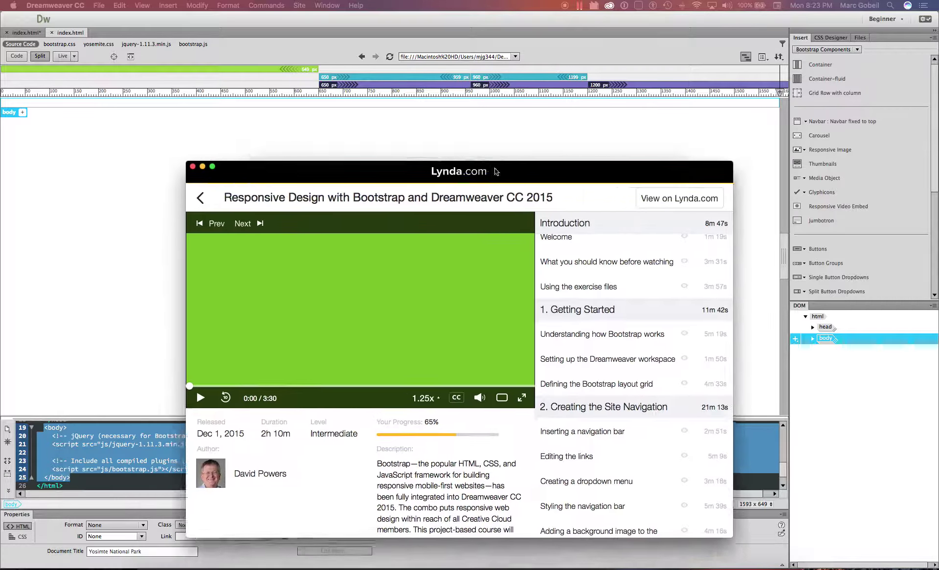
drag(478, 173, 507, 89)
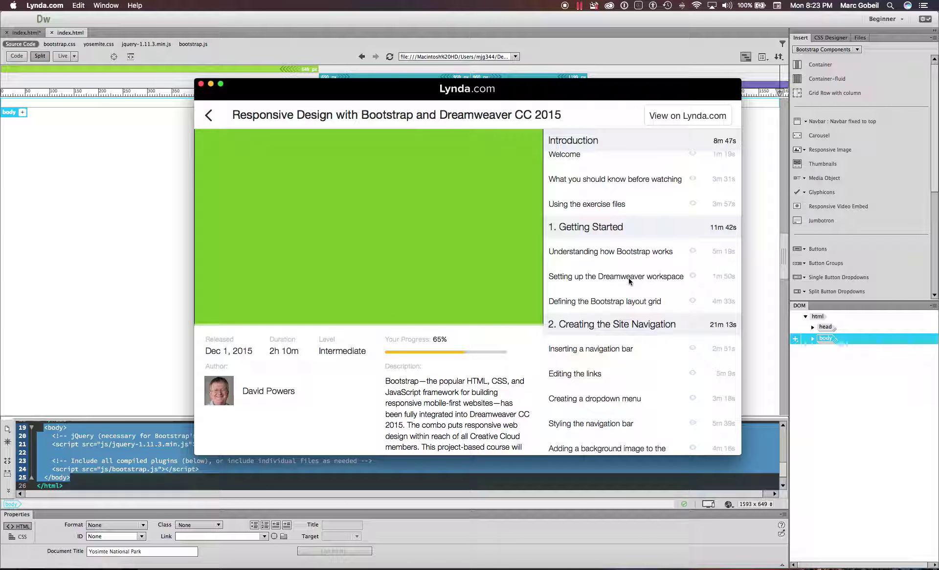
- Load the Defining the Bootstrap layout grid lesson, pause it, and return to Dreamweaver's New Document dialog
click(615, 281)
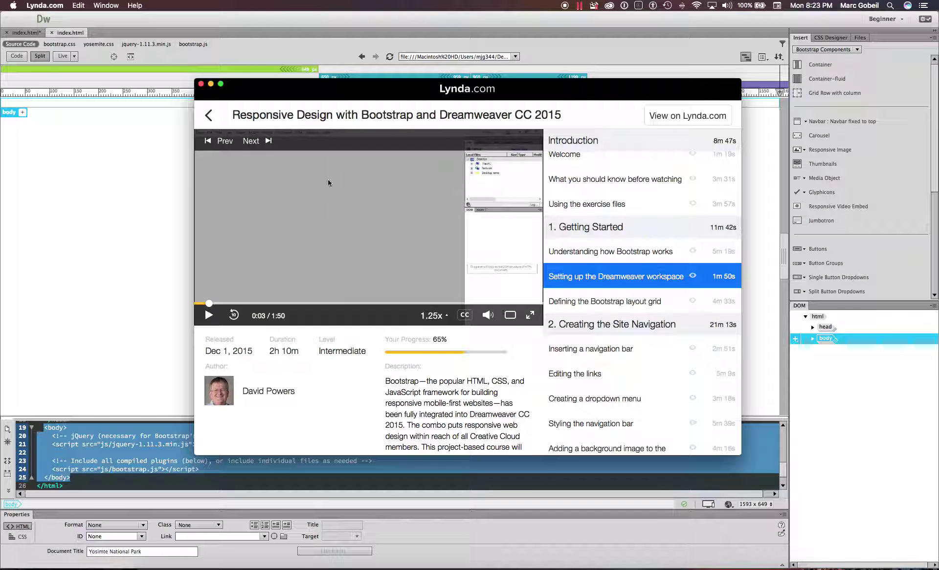
click(554, 292)
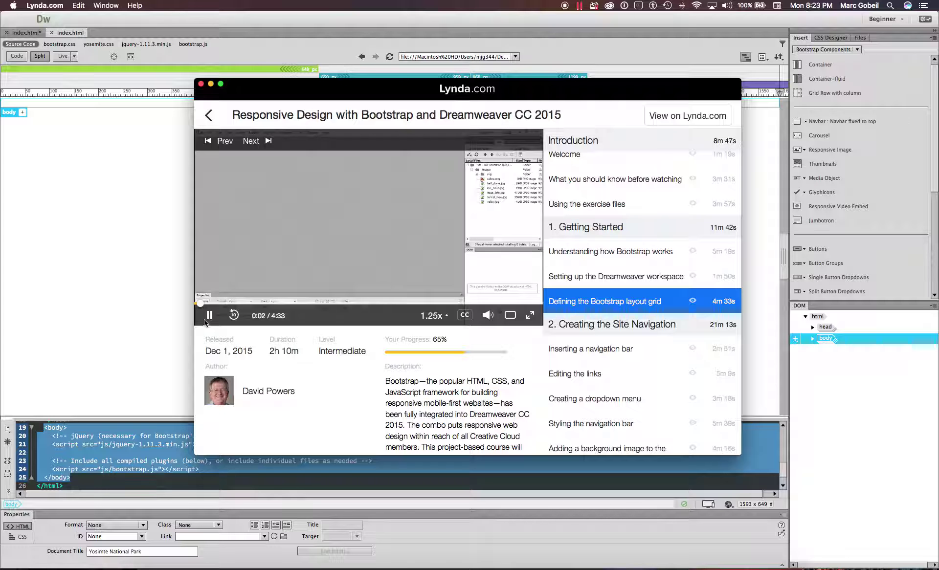
click(205, 321)
scroll(654, 308, down, 3)
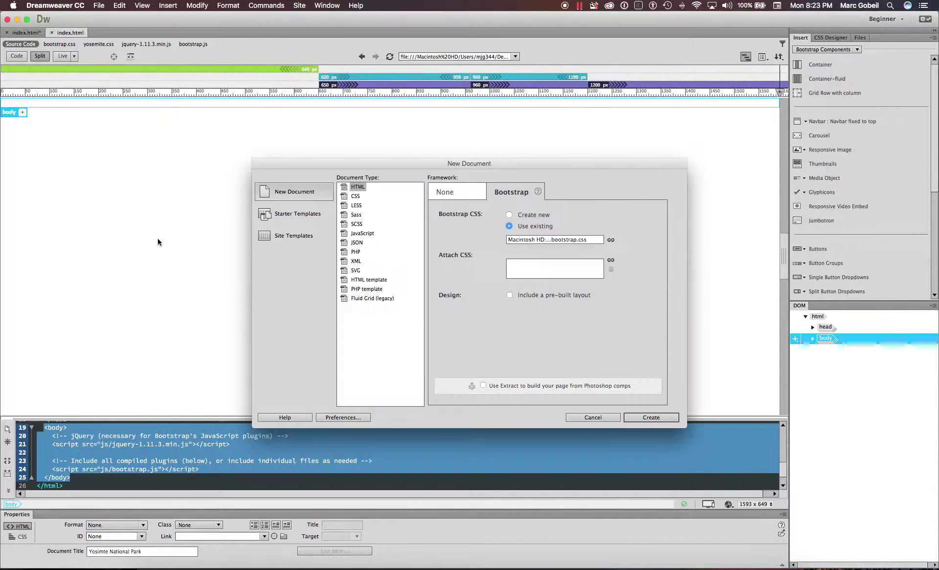
click(157, 238)
key(super+n)
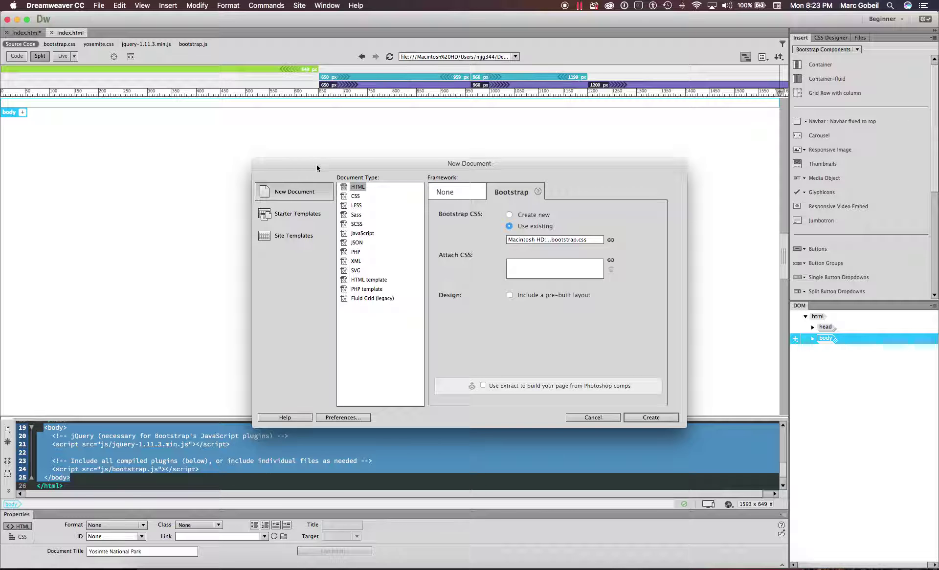
- Cancel the Bootstrap New Document dialog without creating a page, then minimize Dreamweaver
drag(321, 160, 289, 150)
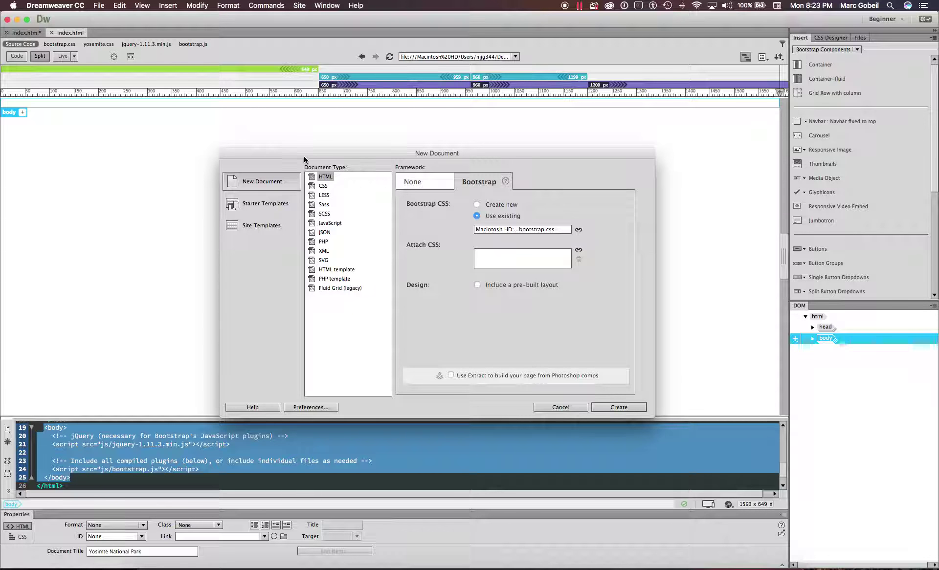
key(ctrl+Right)
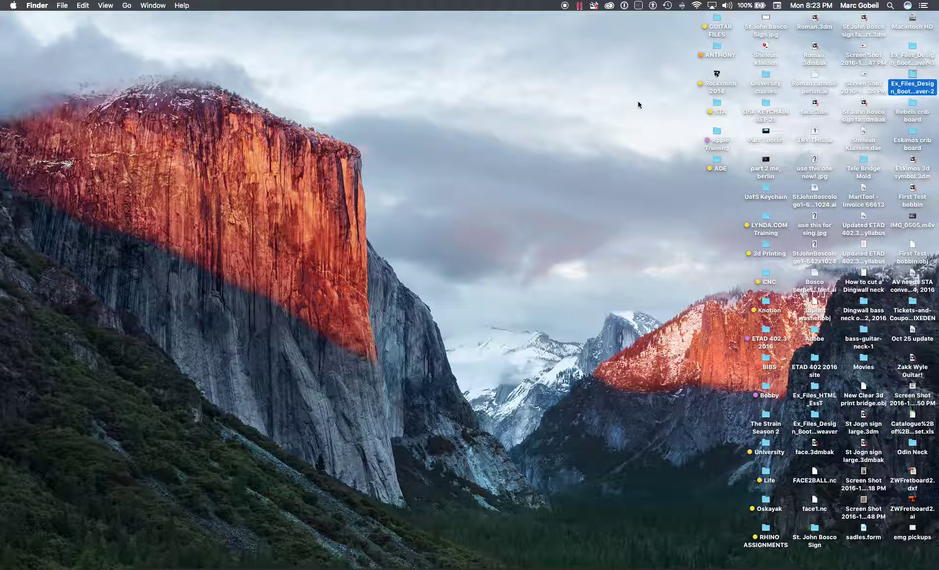
key(ctrl+Left)
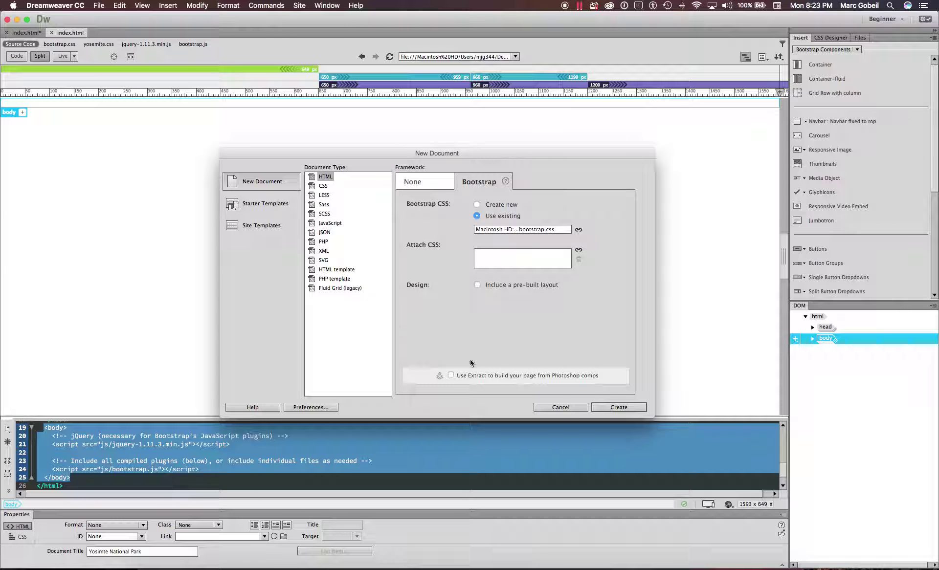
click(566, 407)
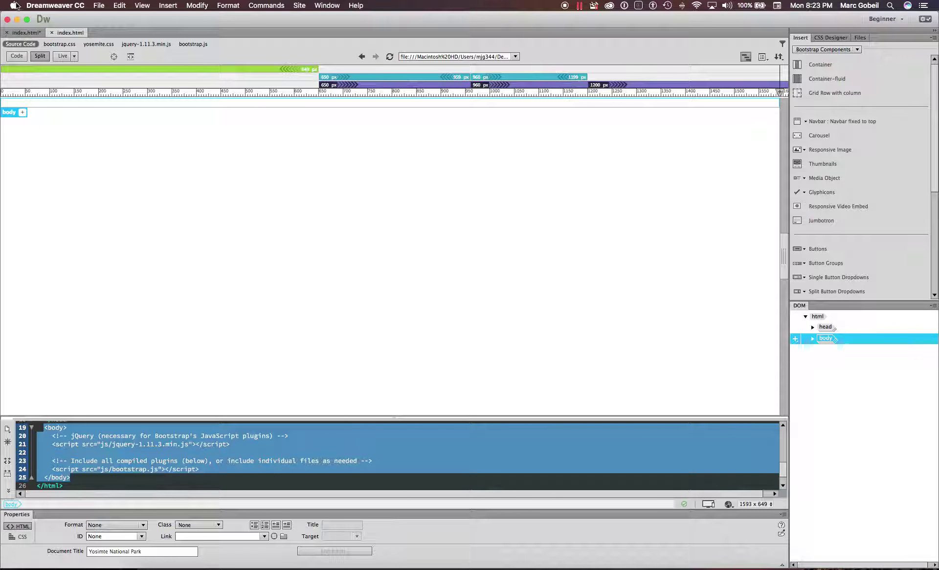
click(17, 20)
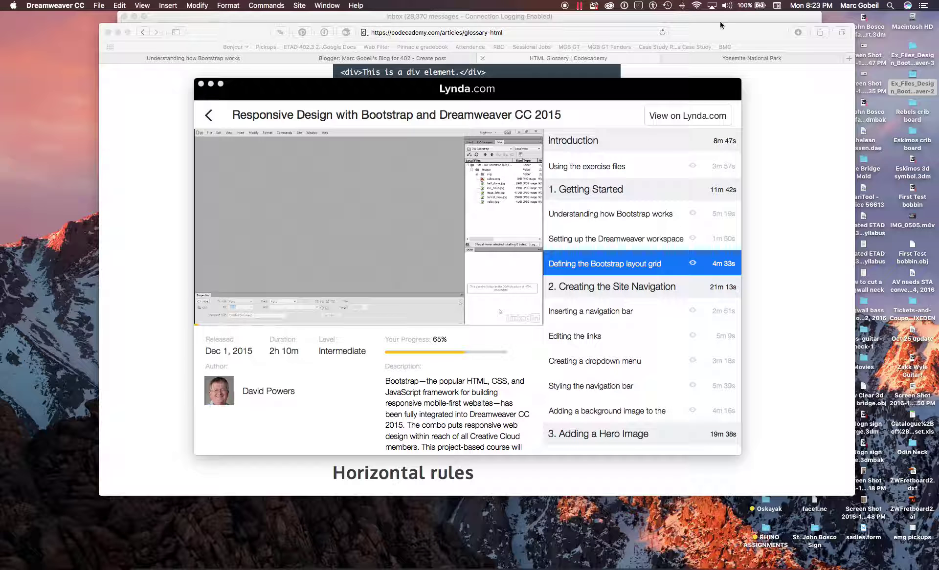
- Open the Ex_Files and Exercise Files folders and enlarge that window beside the Lynda course
double_click(913, 55)
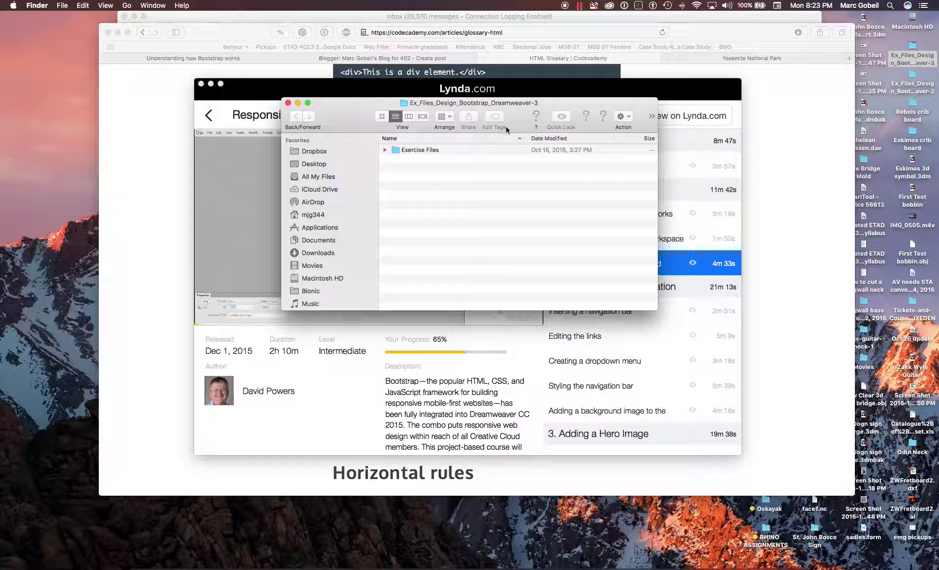
double_click(420, 151)
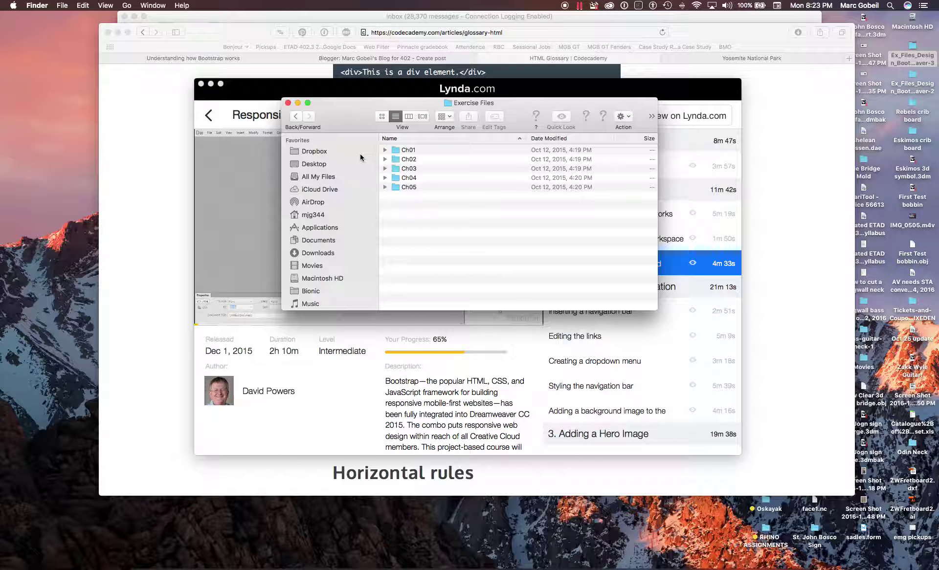
double_click(674, 314)
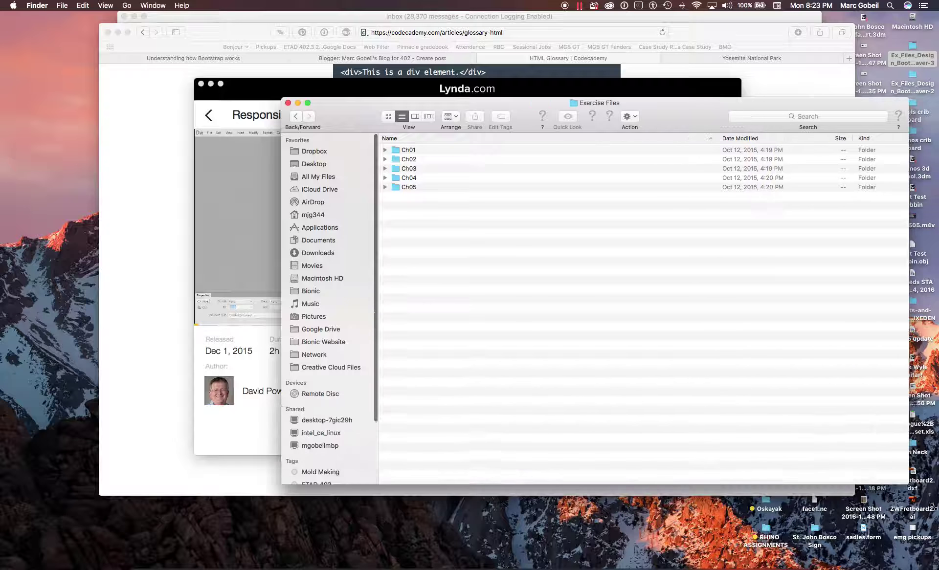
drag(284, 97, 144, 90)
- Start and pause the Using the exercise files lesson, and expand Ch01 > 01_03
click(463, 156)
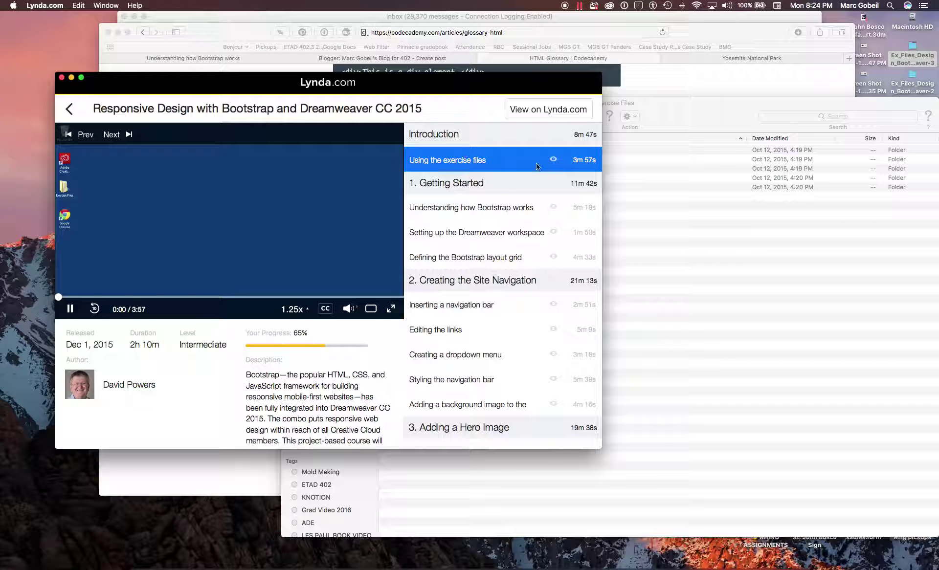
click(69, 310)
click(631, 126)
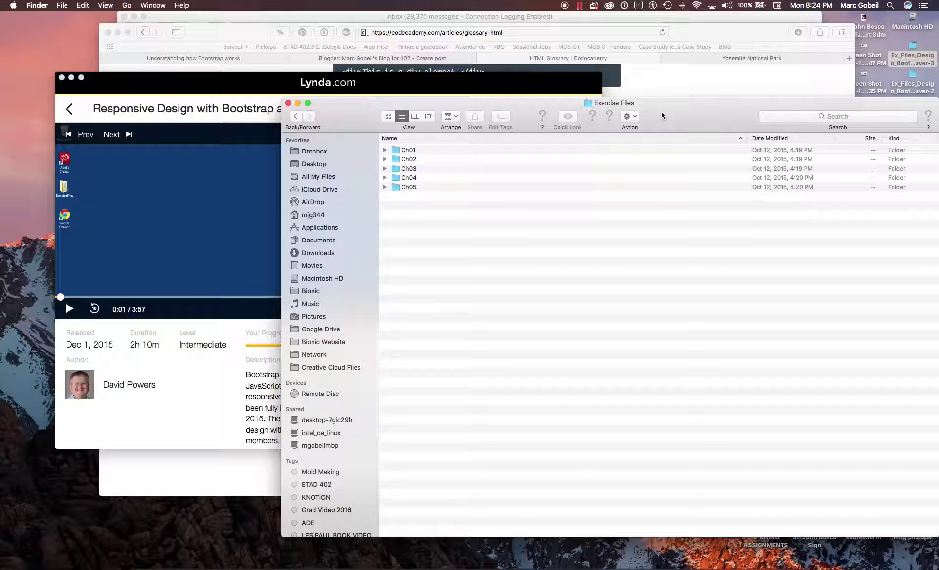
click(385, 150)
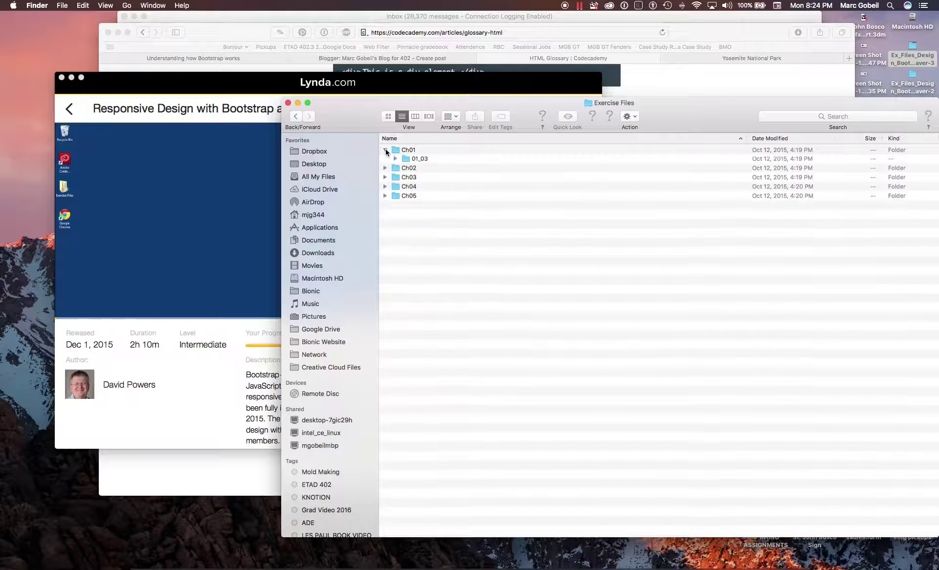
drag(321, 85, 243, 99)
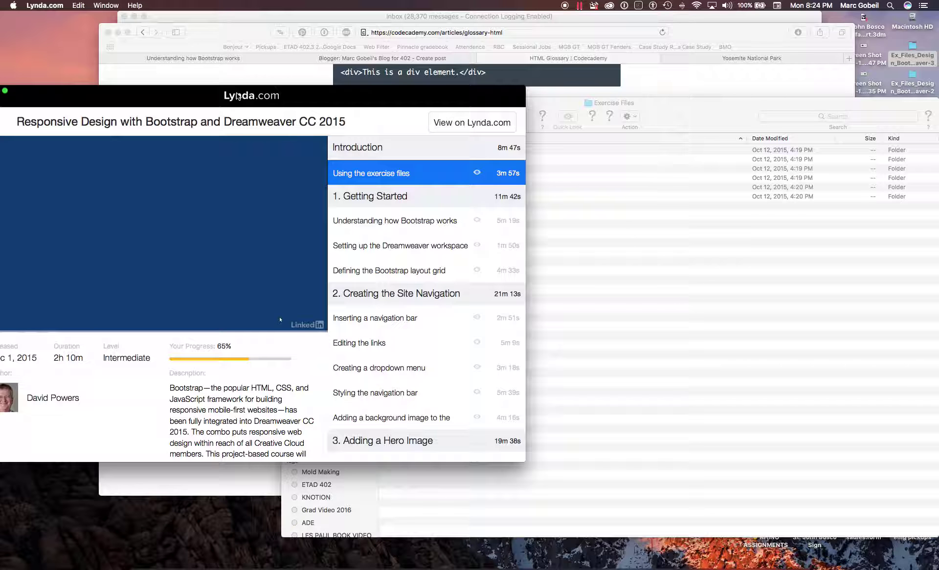
click(612, 275)
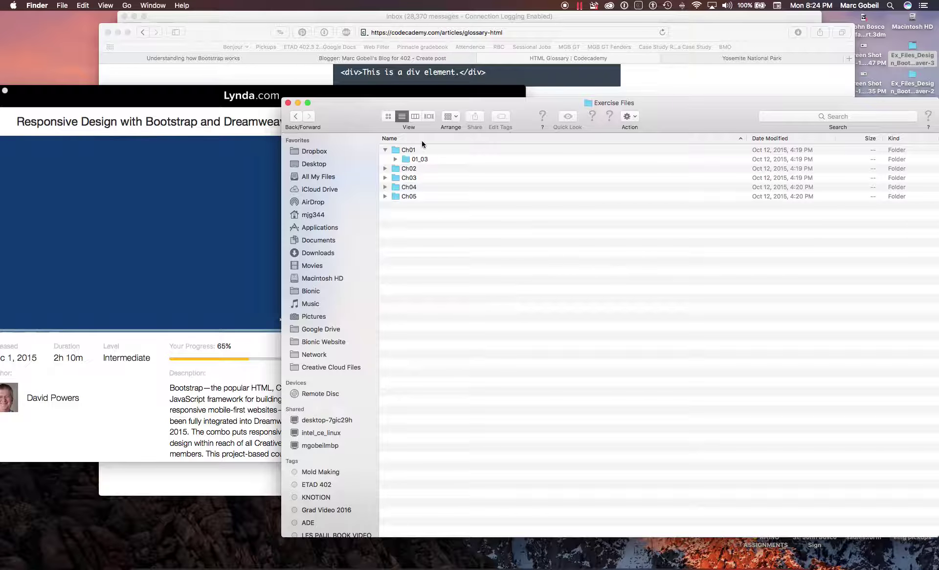
click(395, 159)
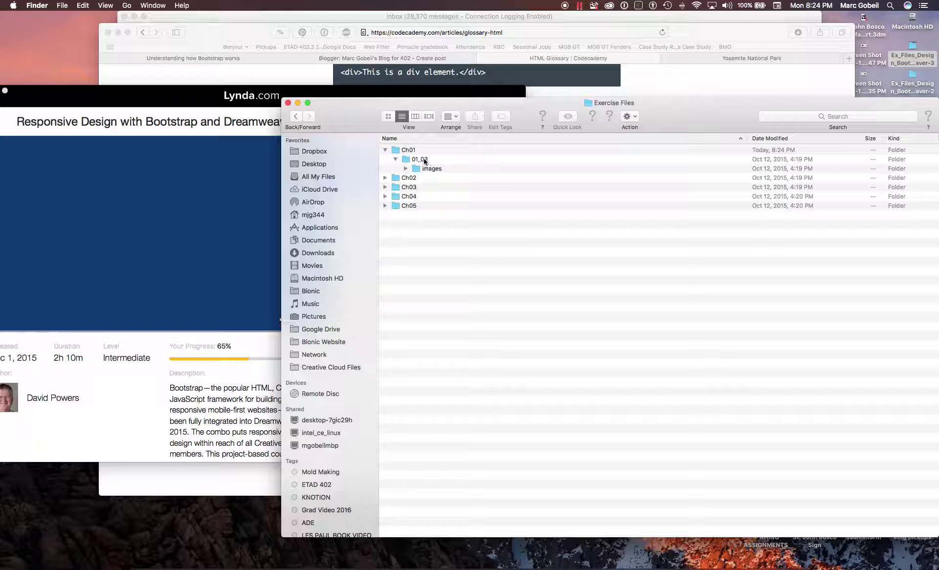
- Open the Defining the Bootstrap layout grid lesson and inspect the 01_03 images folder
click(194, 425)
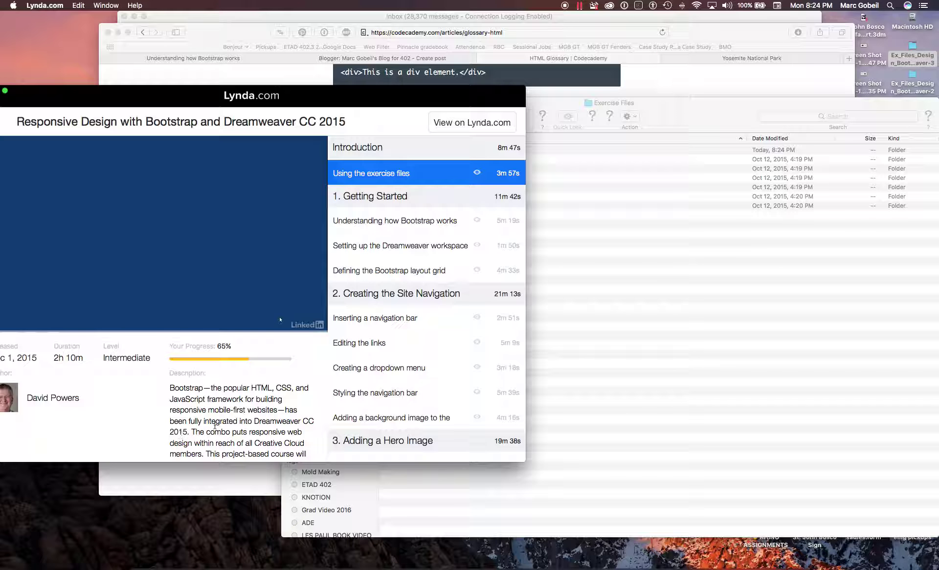
click(400, 272)
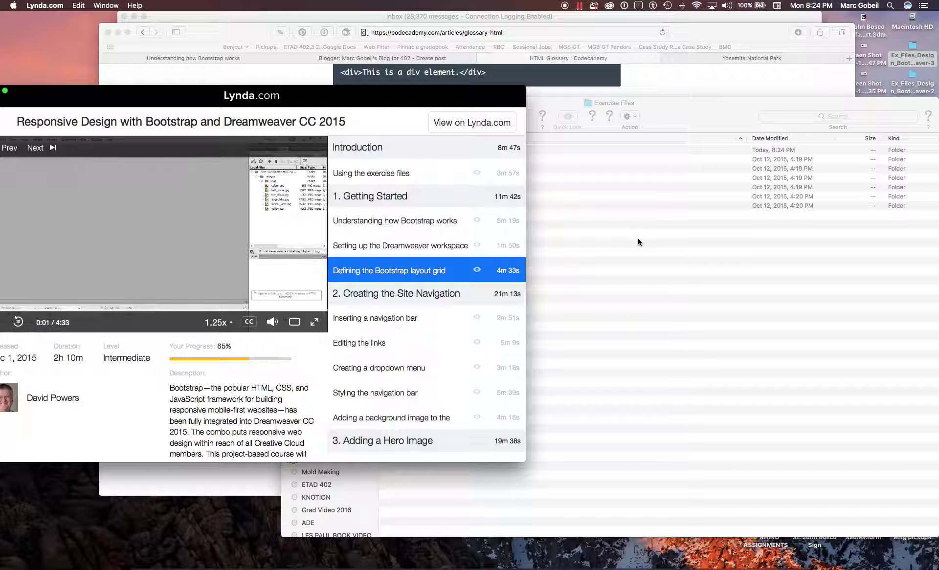
click(589, 239)
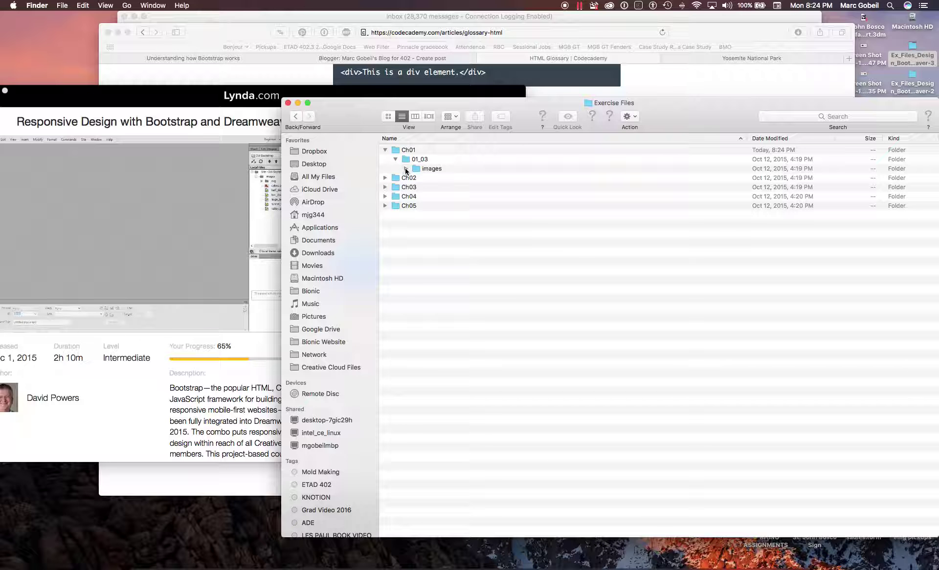
click(405, 169)
click(403, 169)
click(415, 169)
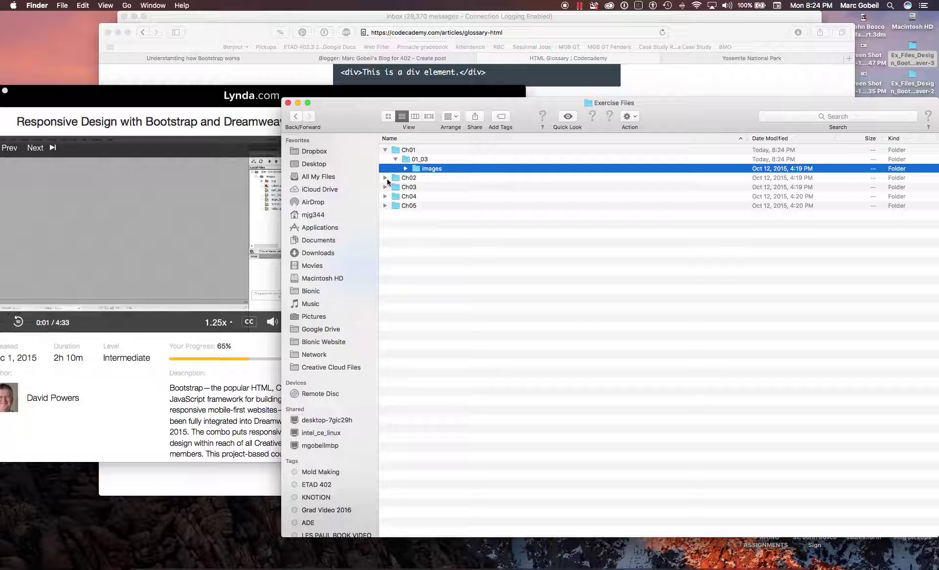
- Expand Ch02 > 02_01 and open its index.html in Safari
click(385, 178)
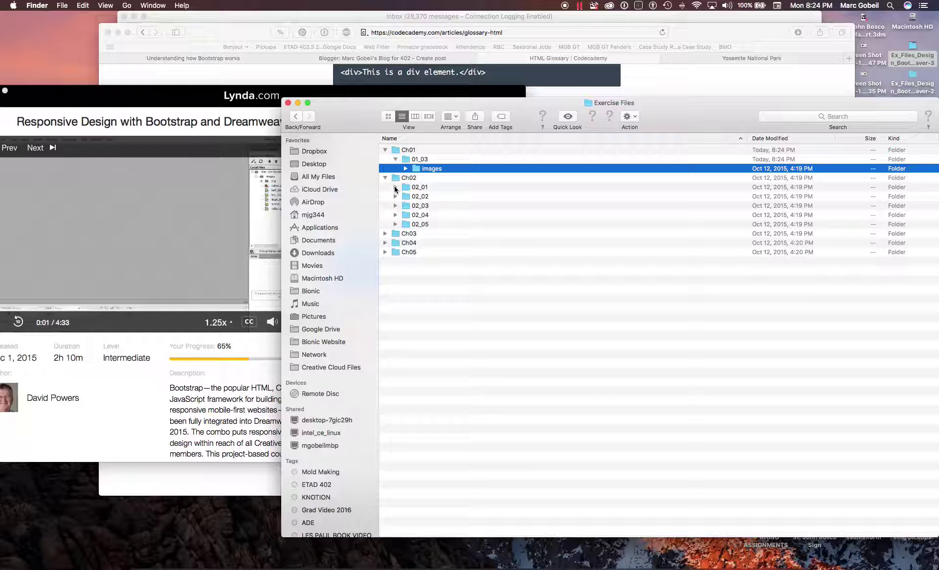
click(395, 187)
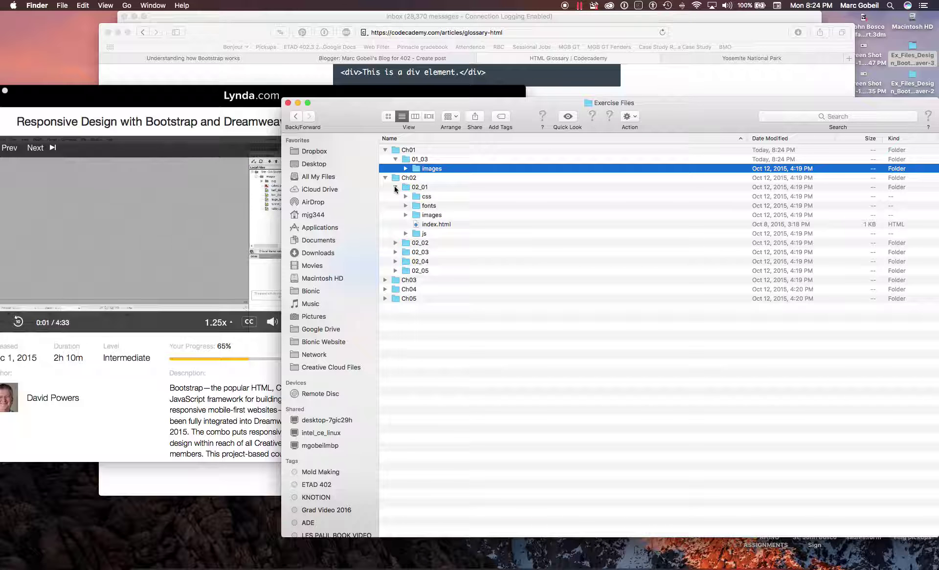
double_click(438, 226)
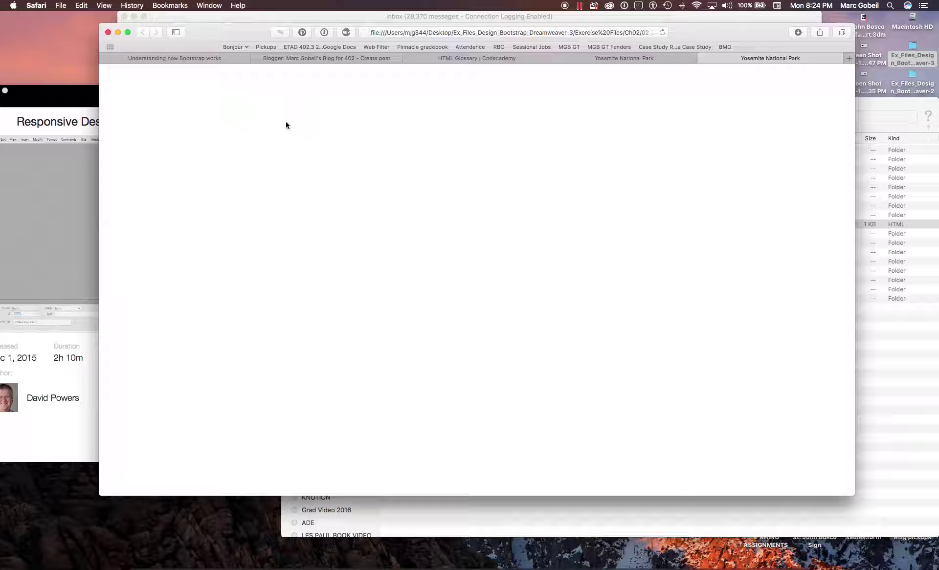
- Close the blank Safari tab and return to the exercise files window
key(super+w)
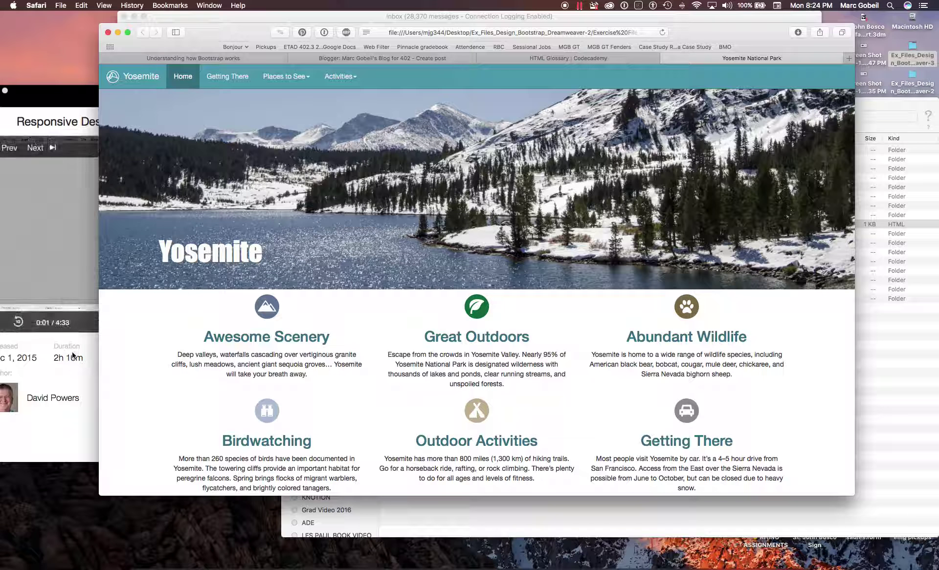
click(92, 370)
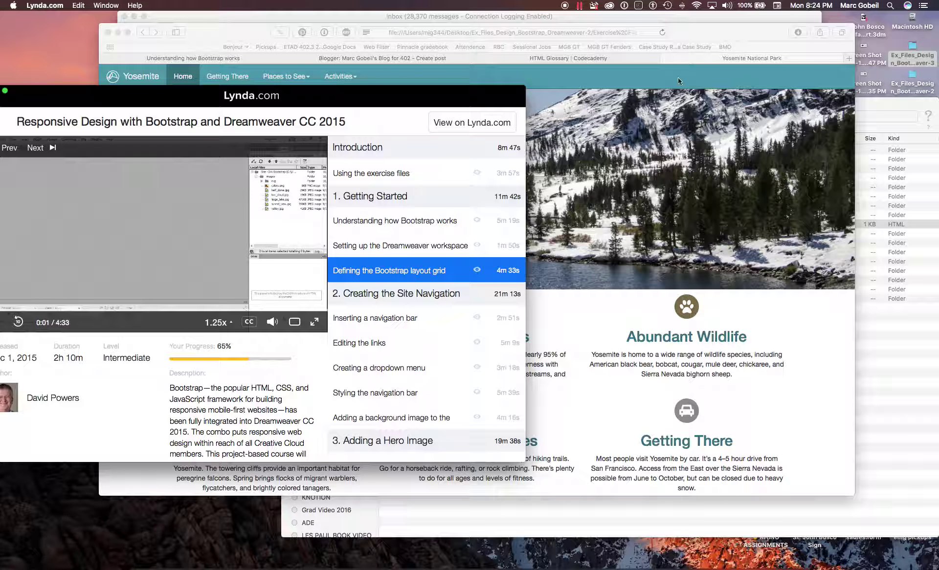
click(892, 350)
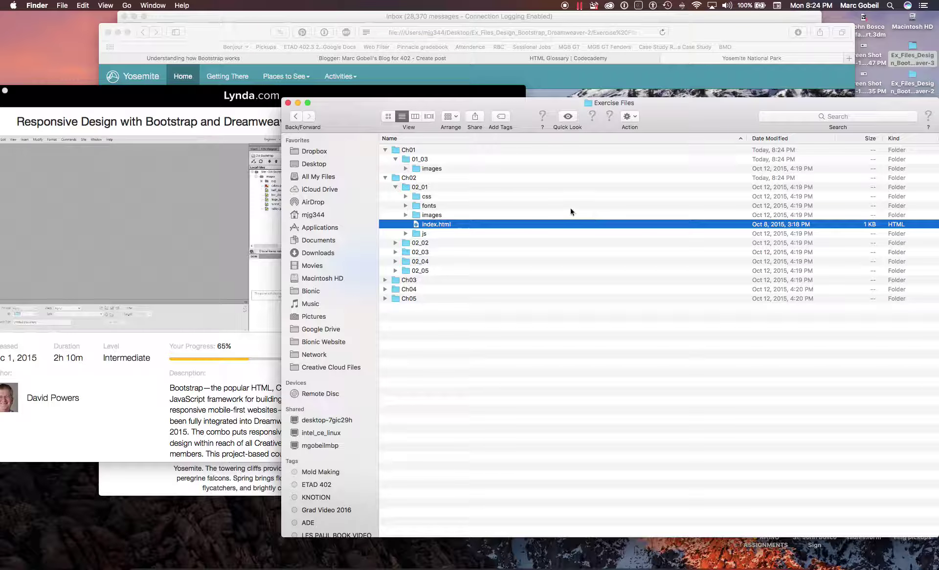
- Open the 02_01 index.html with Adobe Dreamweaver CC 2015
right_click(527, 227)
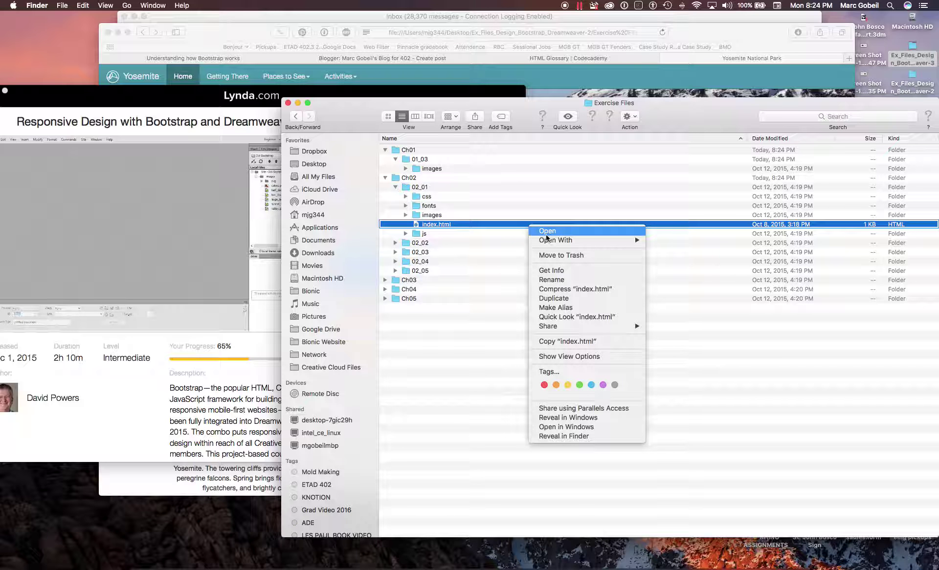
mouse_move(626, 240)
click(688, 256)
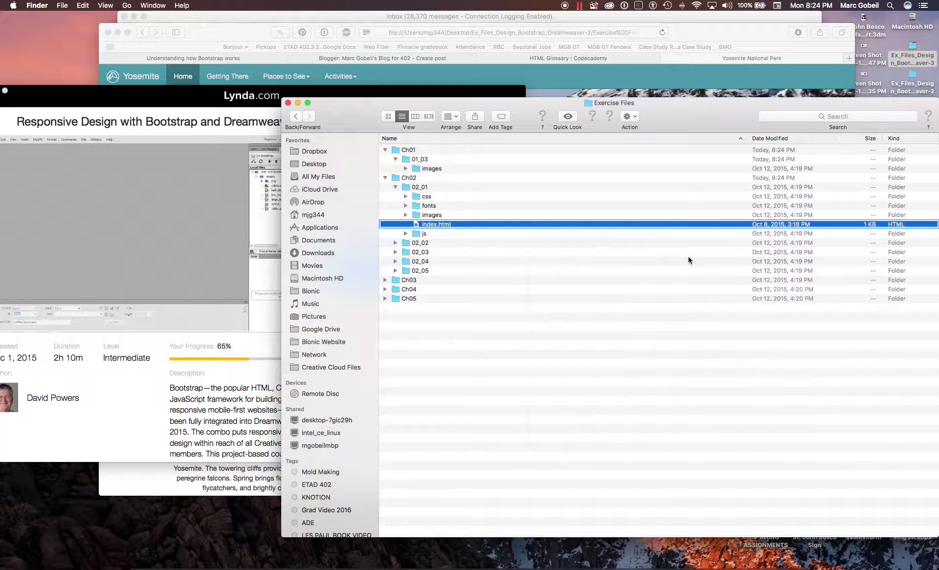
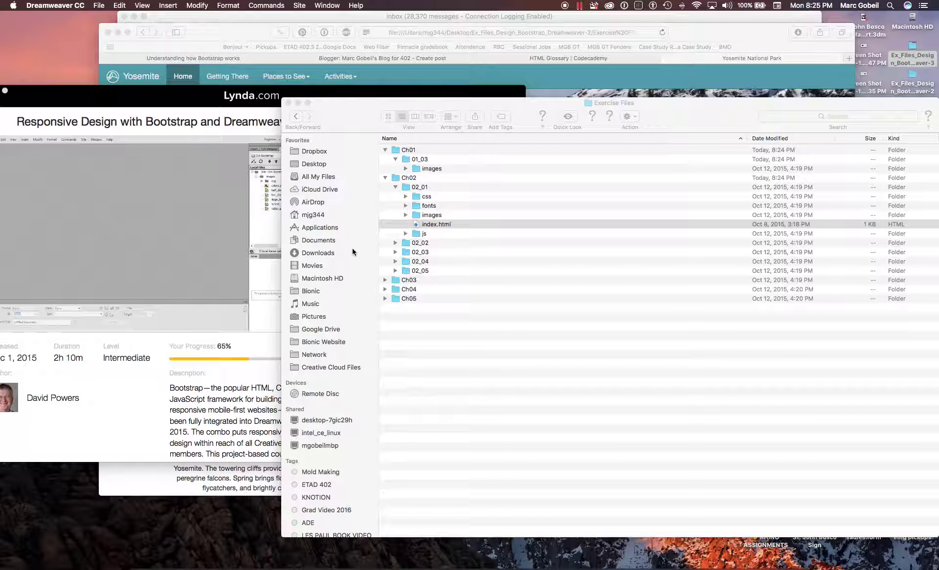
- Play the 'Understanding how Bootstrap works' lesson in the Lynda.com course player
click(471, 360)
click(170, 272)
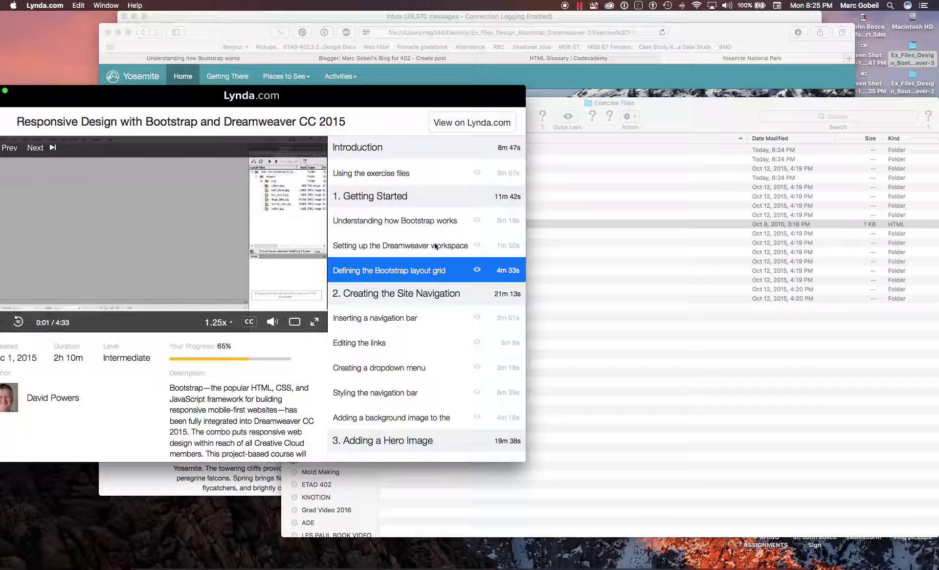
click(395, 220)
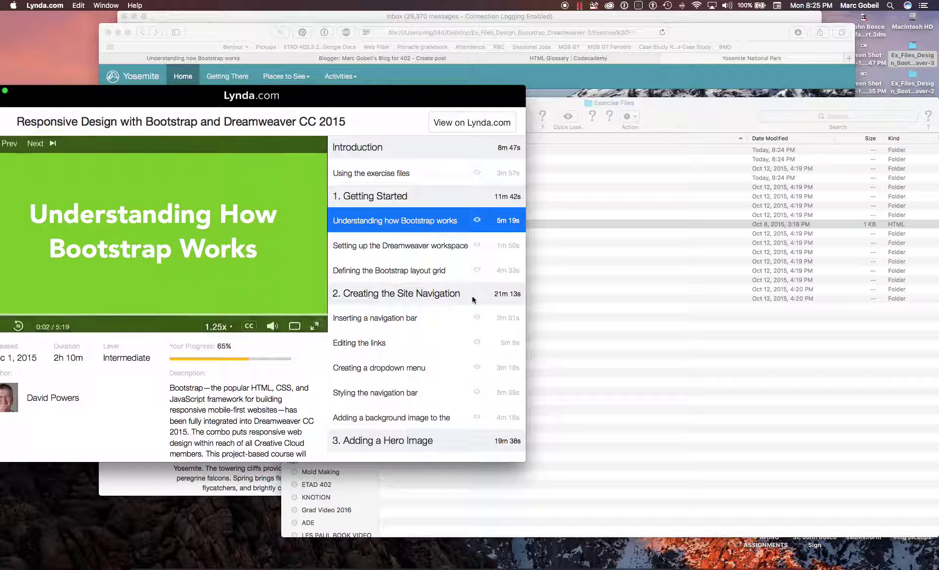
- Switch back to Dreamweaver, which is showing the 02_01 exercise index.html
click(607, 376)
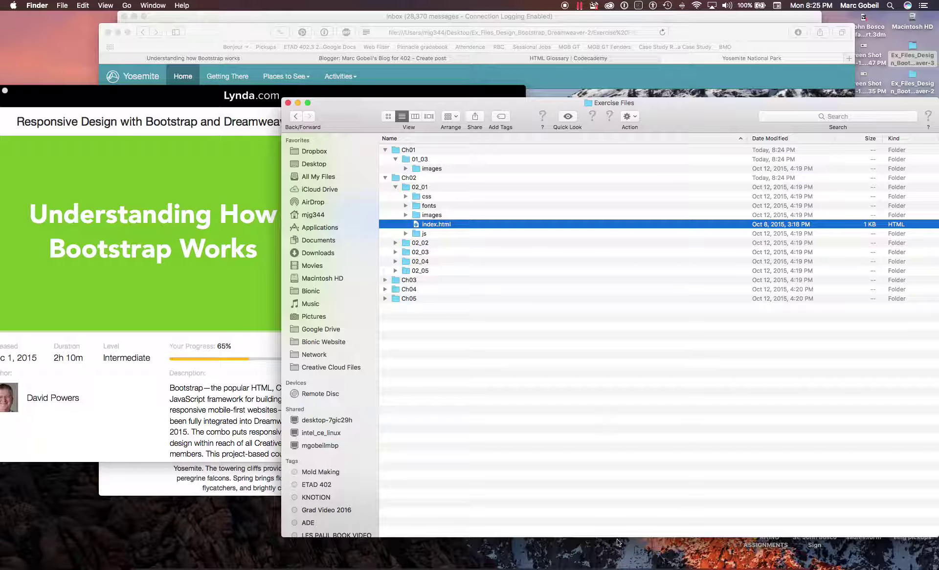
click(617, 557)
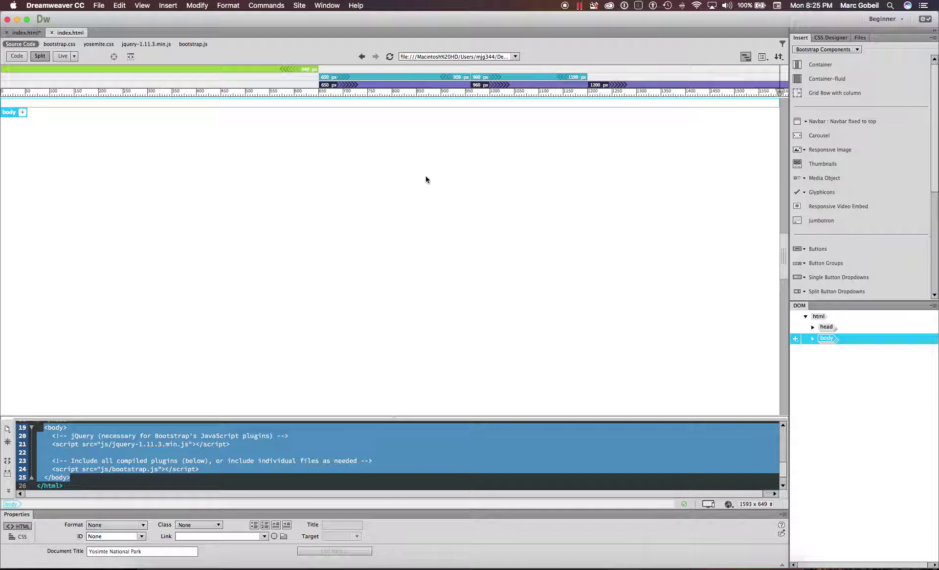
click(101, 5)
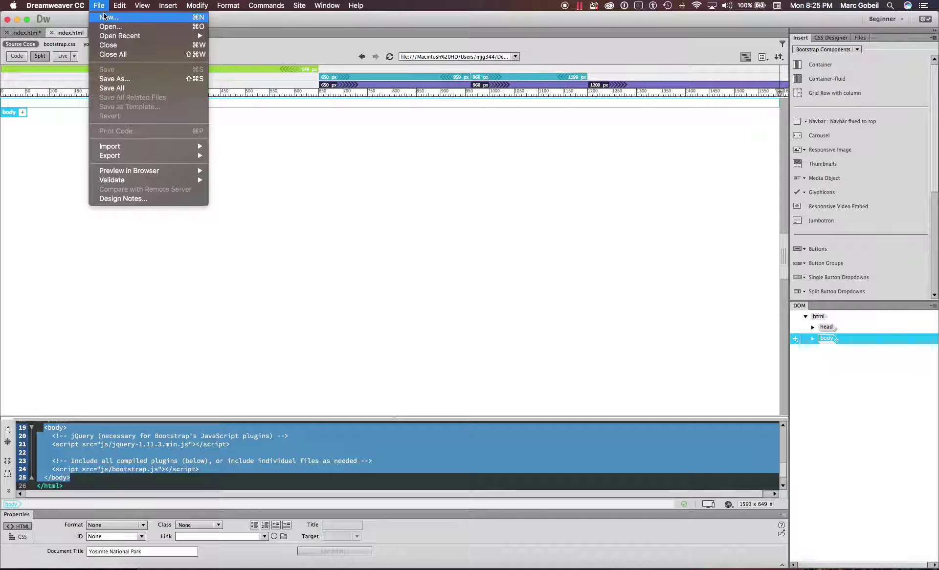
- Start a new Bootstrap document that generates new CSS, with the Small breakpoint changed from 768 to 649 px
click(106, 20)
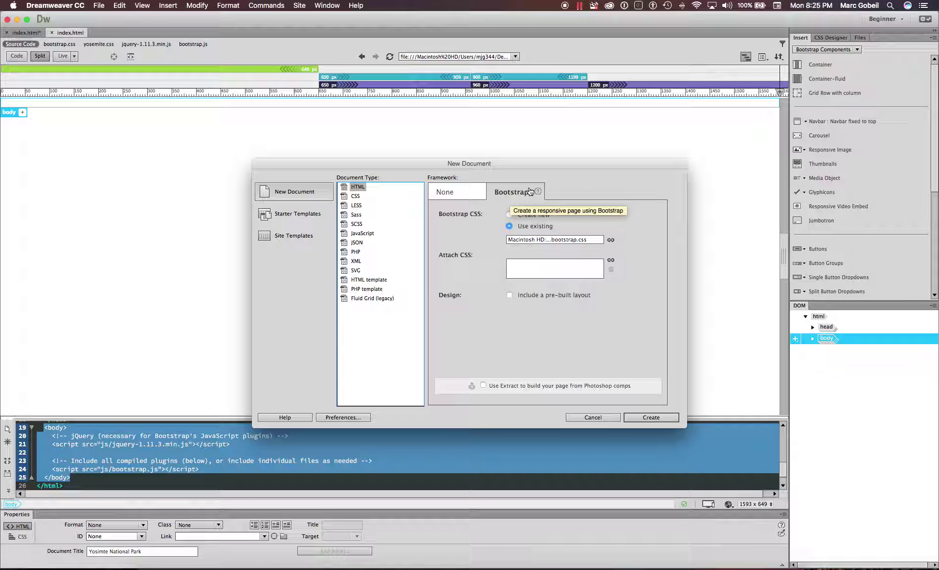
click(509, 225)
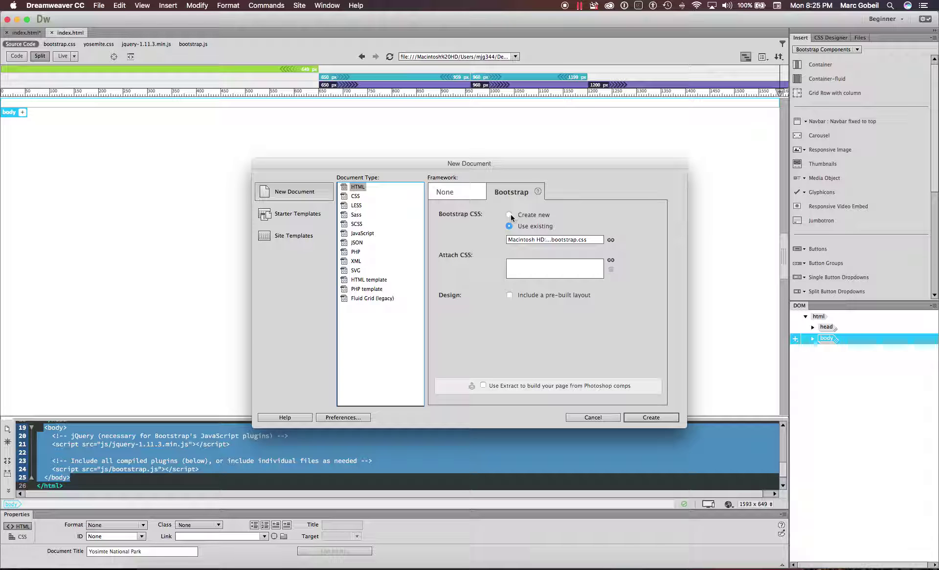
click(510, 216)
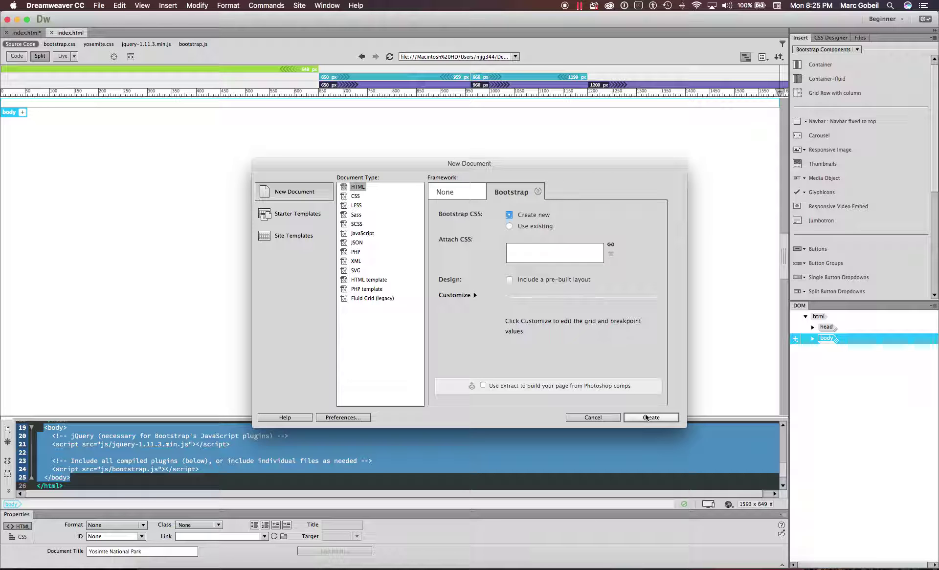
click(469, 295)
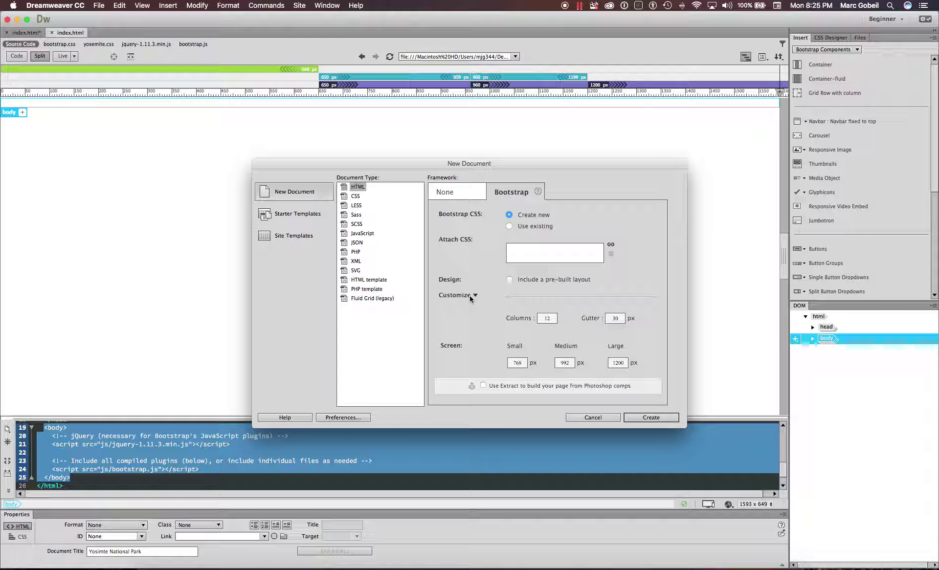
double_click(522, 364)
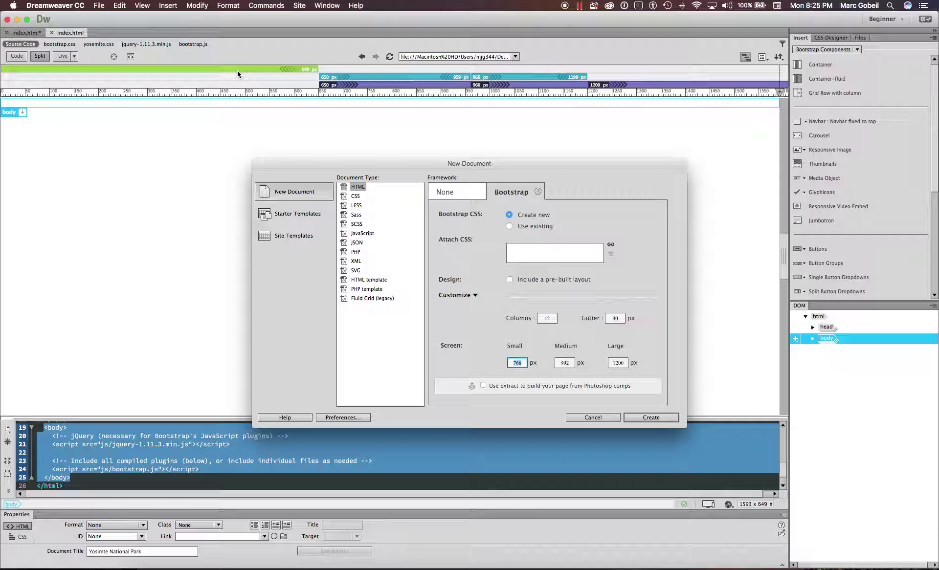
text(649)
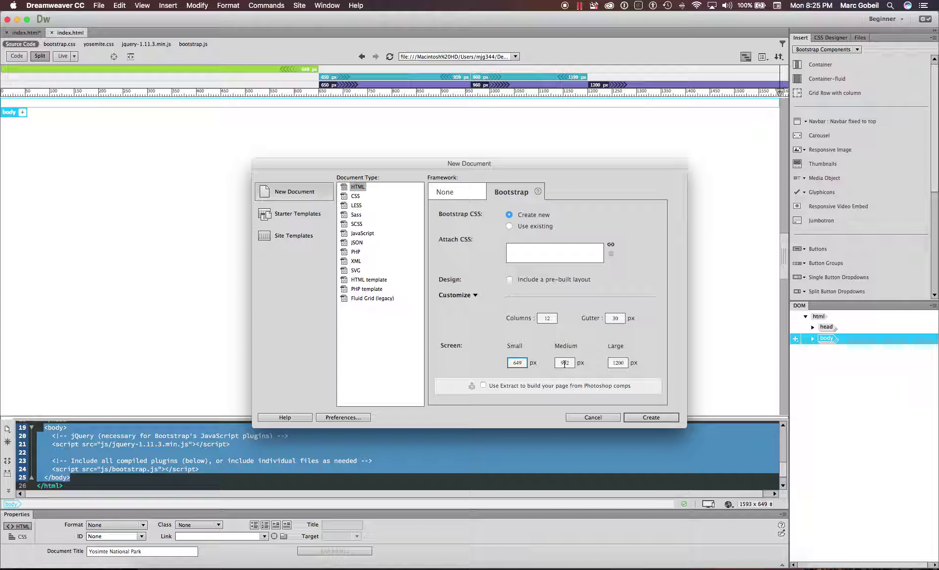
key(Tab)
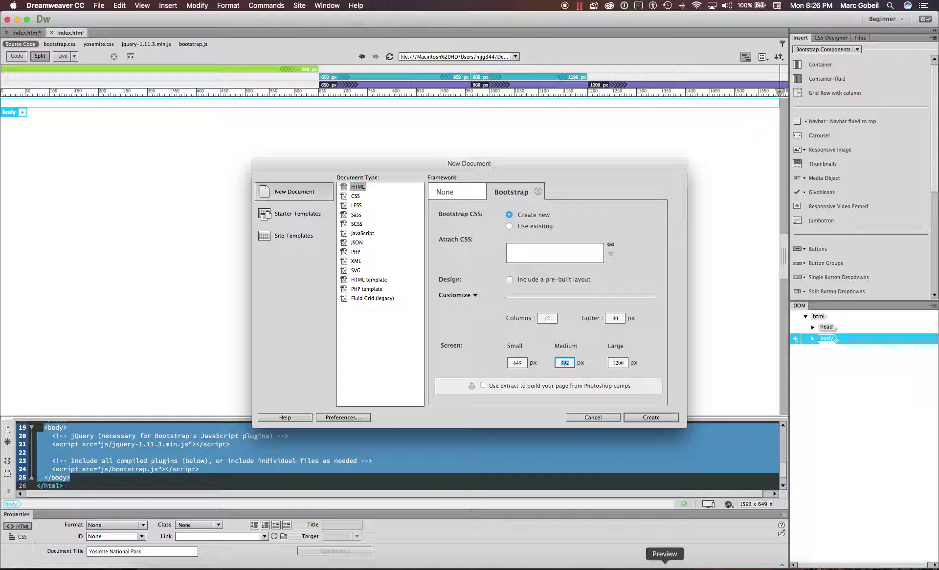
- Start the 'Setting up the Dreamweaver workspace' lesson in the Lynda.com player
click(500, 566)
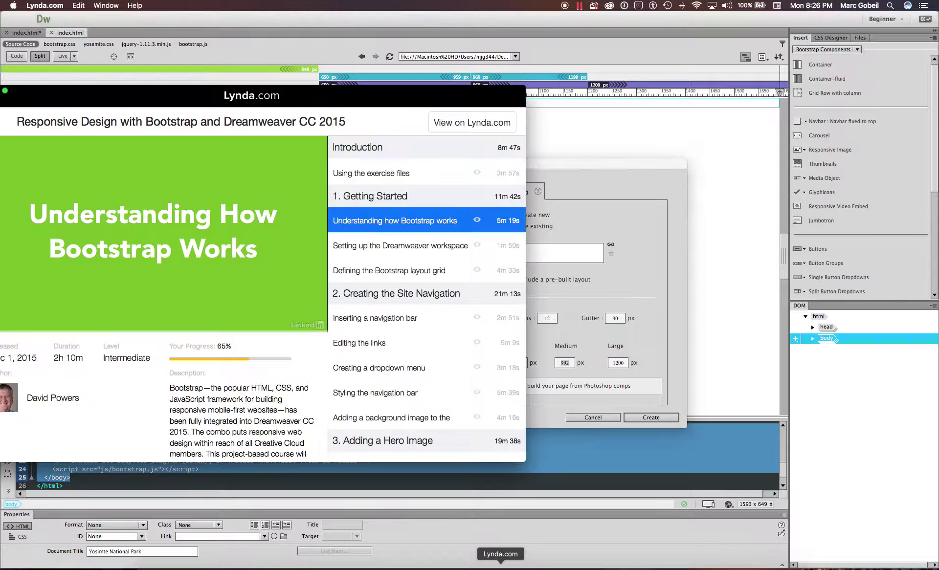
click(385, 246)
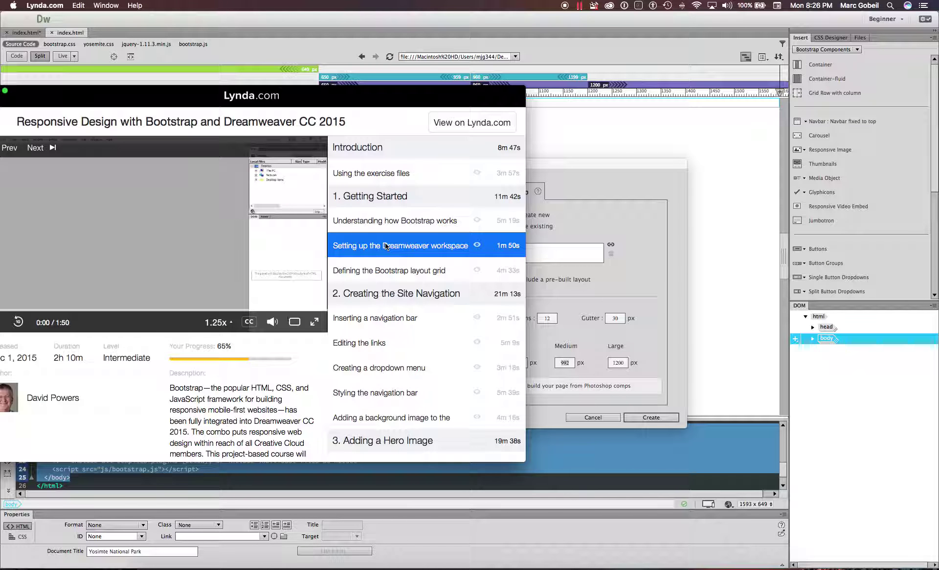
drag(351, 95, 471, 39)
- Scrub the lesson to its Site Setup step around 1:20, pause it, and move the player aside
click(137, 254)
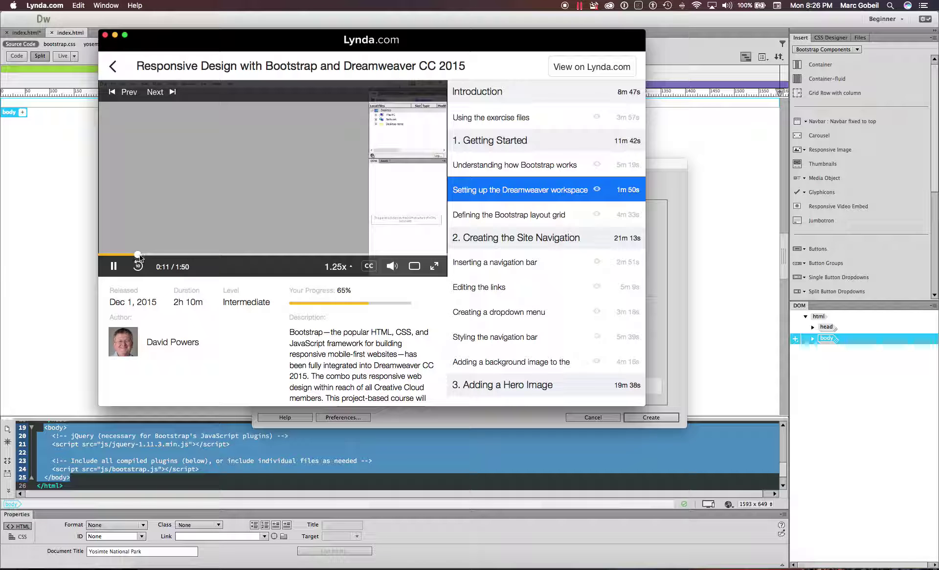
drag(139, 255, 289, 259)
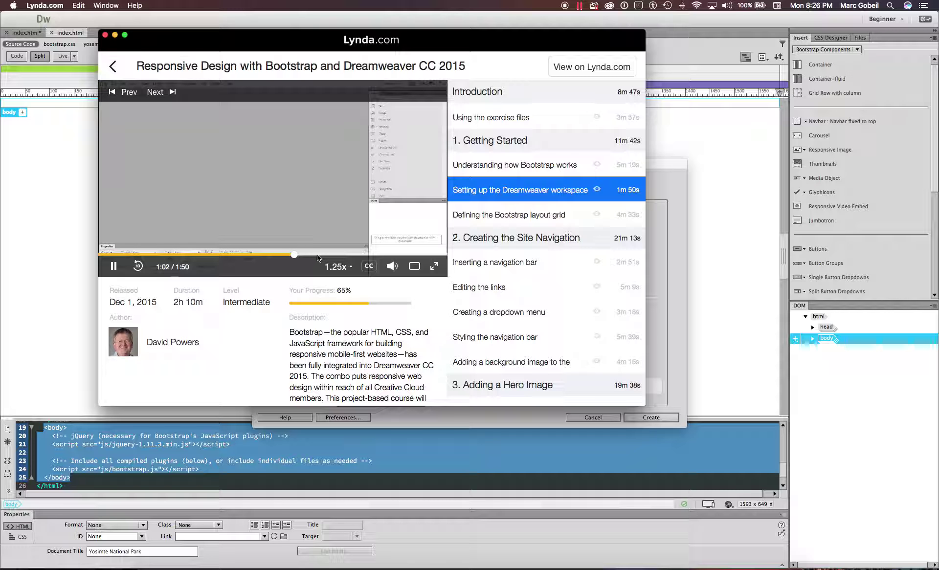
drag(317, 254, 348, 255)
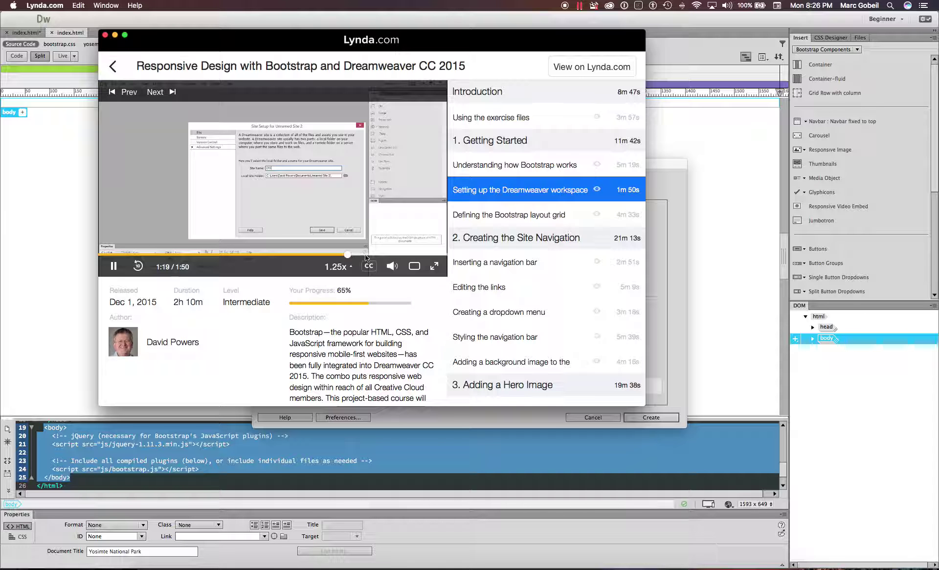
key(space)
drag(411, 39, 511, 231)
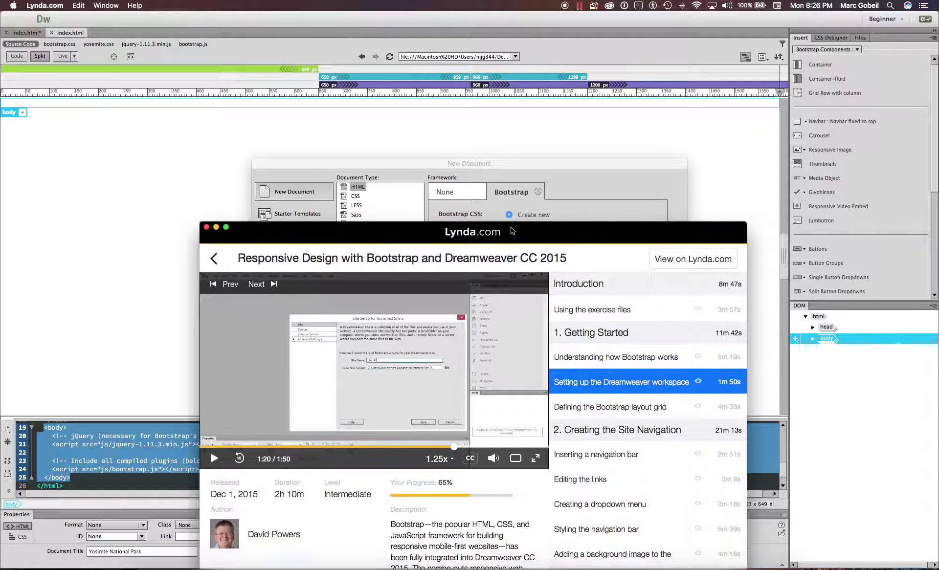
drag(562, 163, 576, 115)
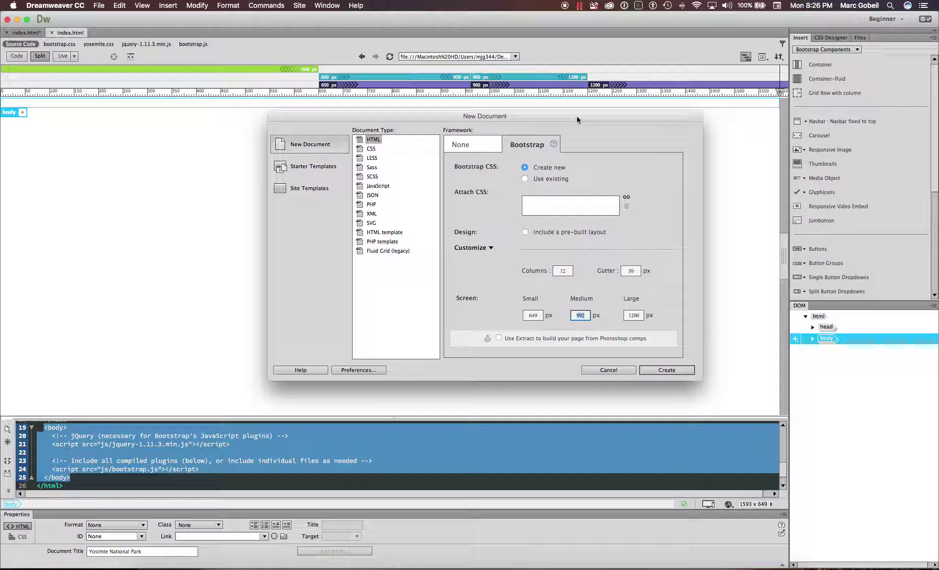
- Cancel the new Bootstrap document and begin defining a new site
click(300, 5)
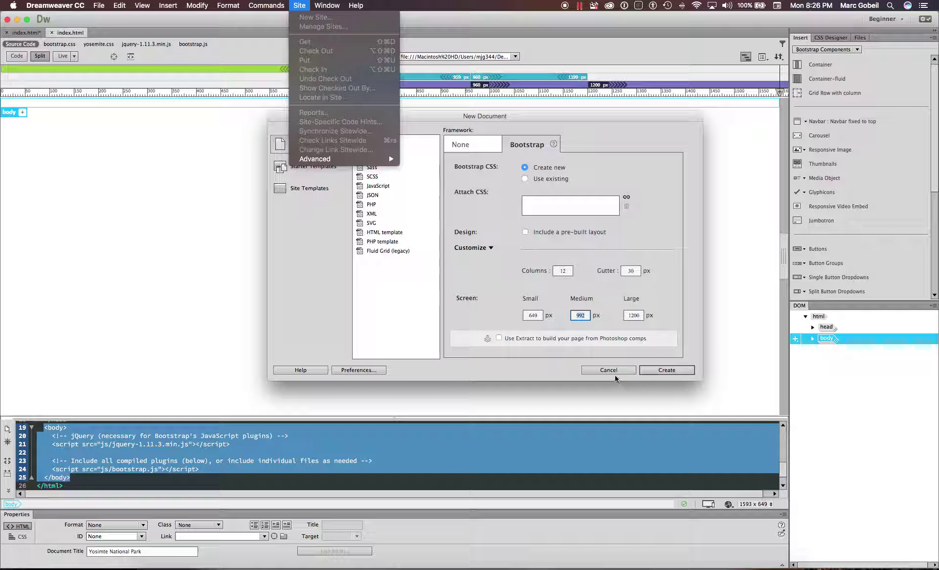
key(Escape)
key(Escape)
click(299, 6)
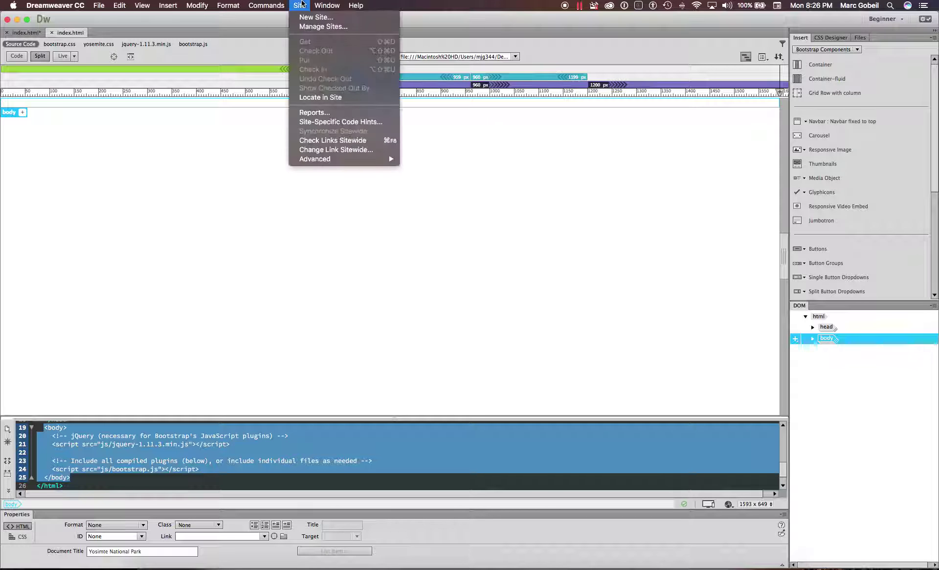
click(304, 17)
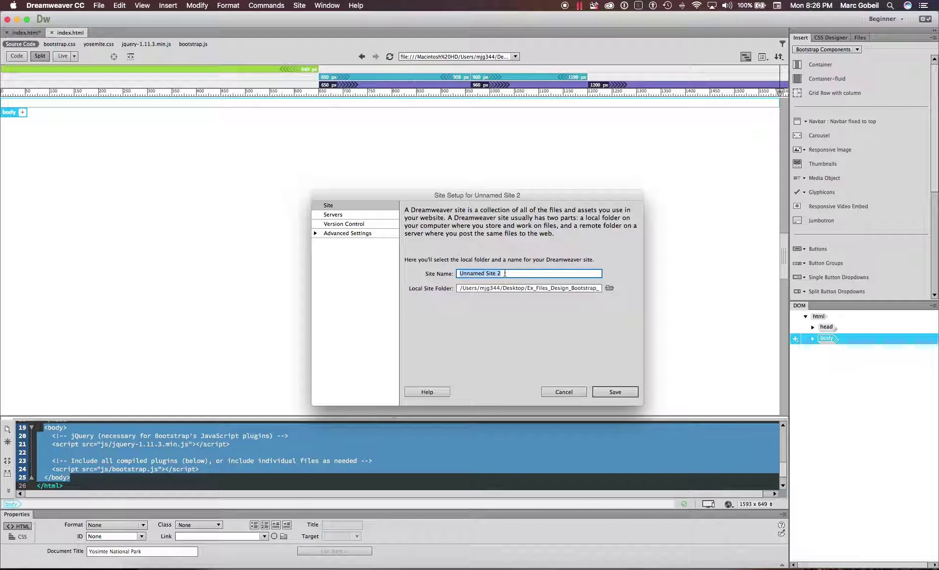
- Set the 01_03 exercise folder as the local site folder, then save despite the shared-root warning
click(608, 289)
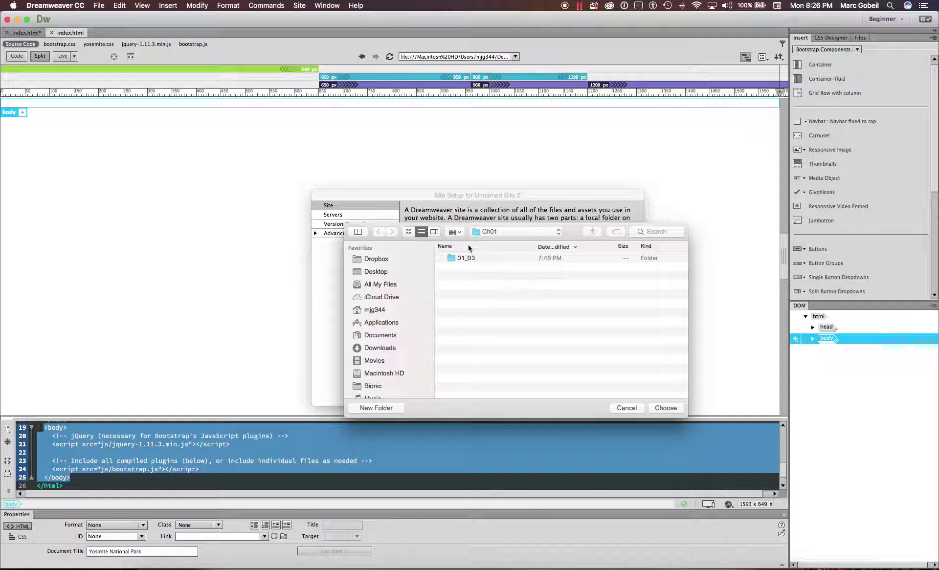
click(520, 237)
click(520, 233)
click(456, 260)
double_click(455, 259)
click(670, 408)
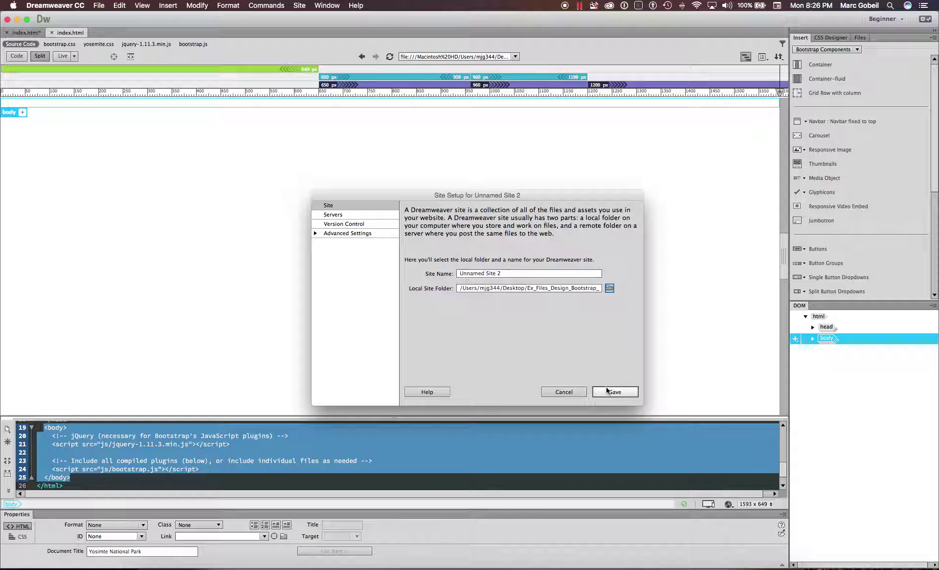
click(607, 391)
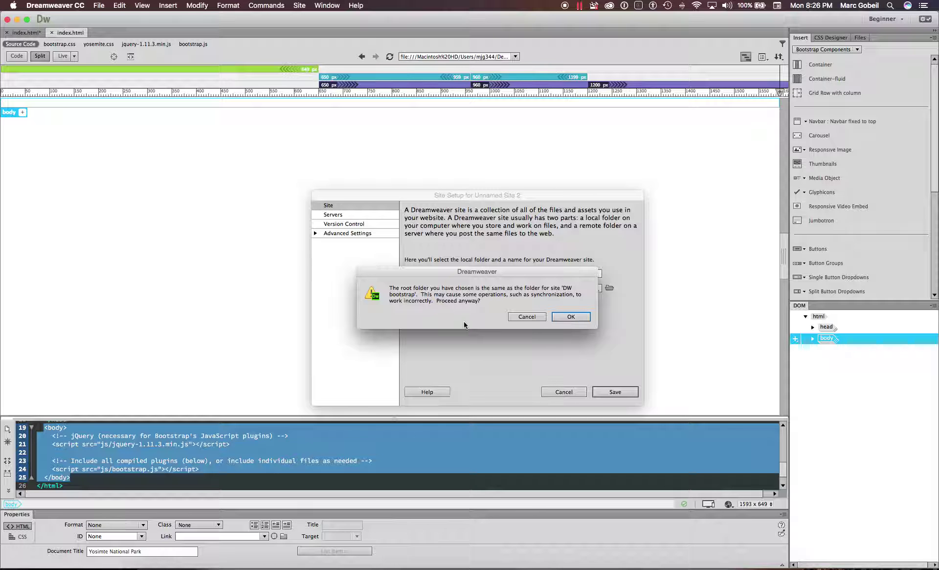
click(561, 315)
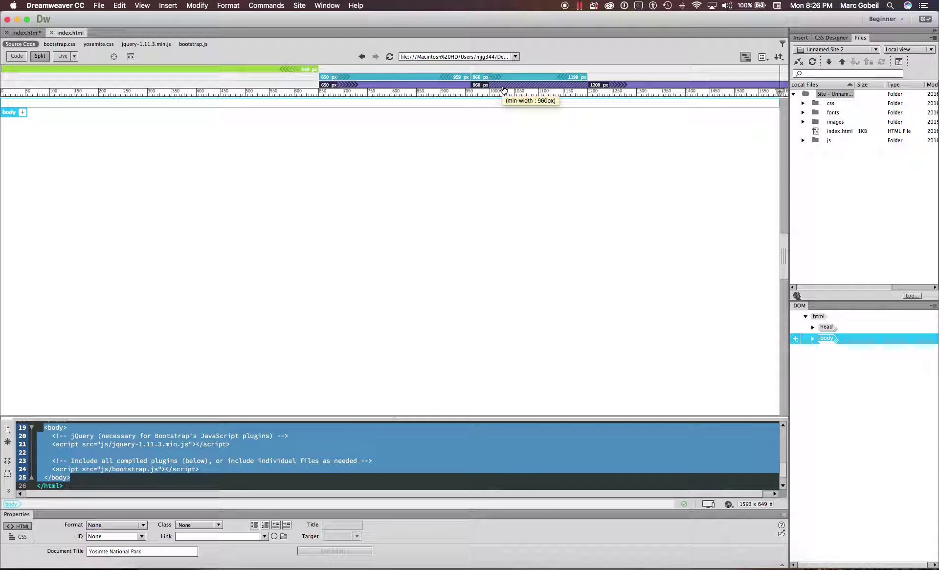
- Define another site, DW Bootstrap2, on the Ex_Files_Design_Bootstrap folder, getting past the duplicate-name warning
click(299, 5)
click(317, 19)
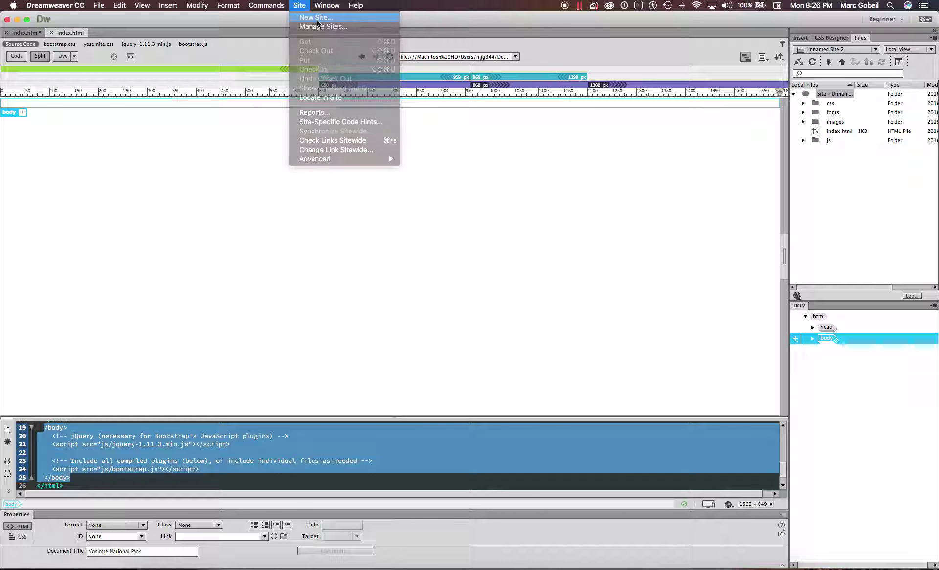
text(DW)
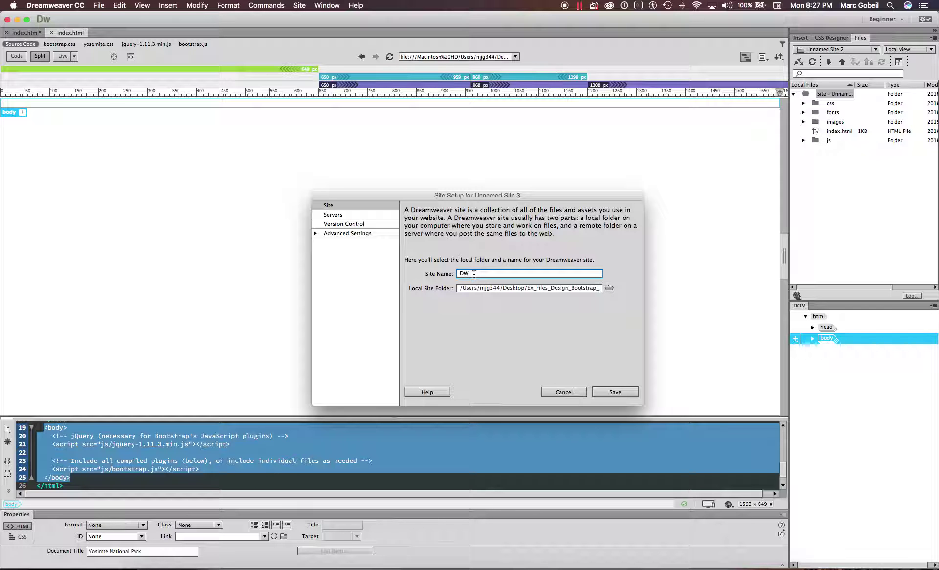
text( Boot)
key(BackSpace)
click(624, 391)
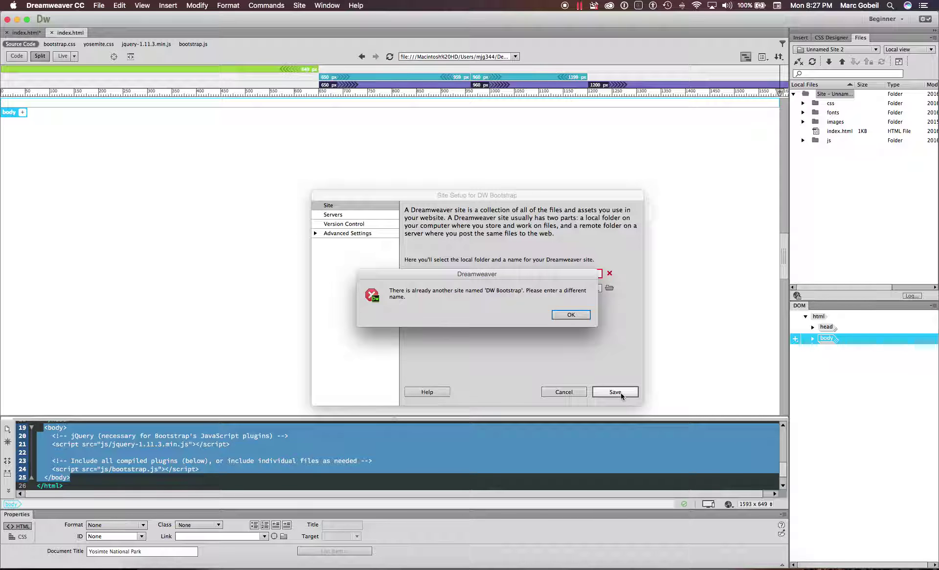
click(561, 314)
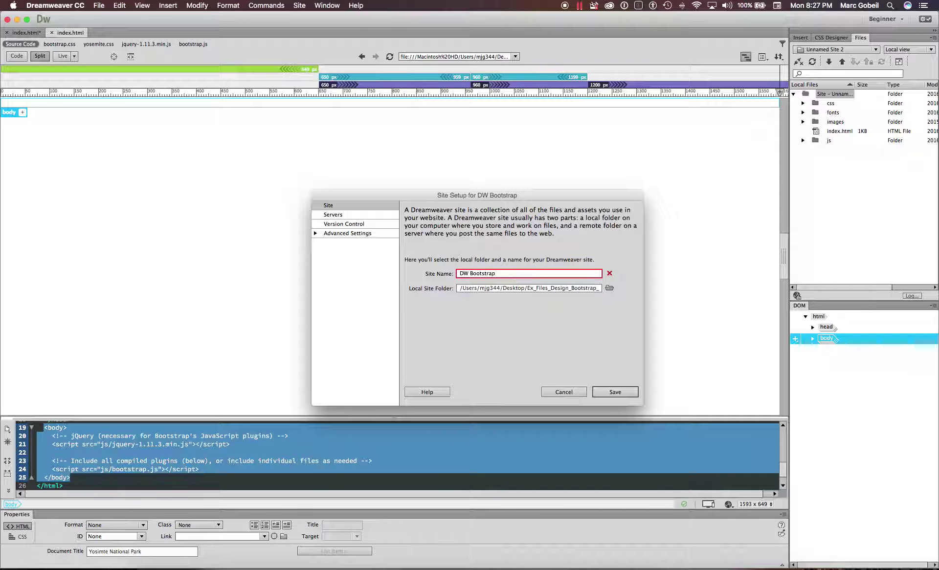
key(Return)
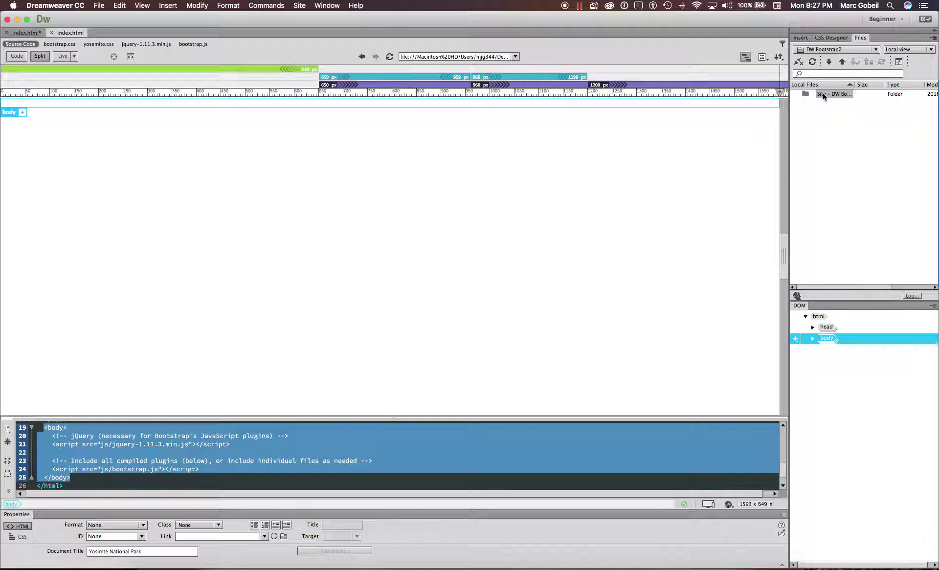
- Switch the Files panel to the DW bootstrap site and select its images folder
click(226, 4)
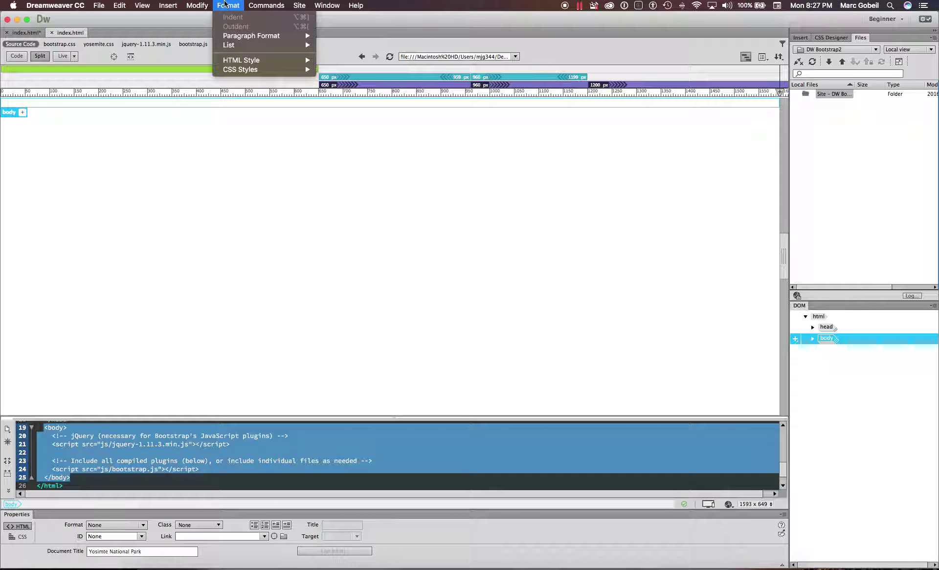
mouse_move(202, 5)
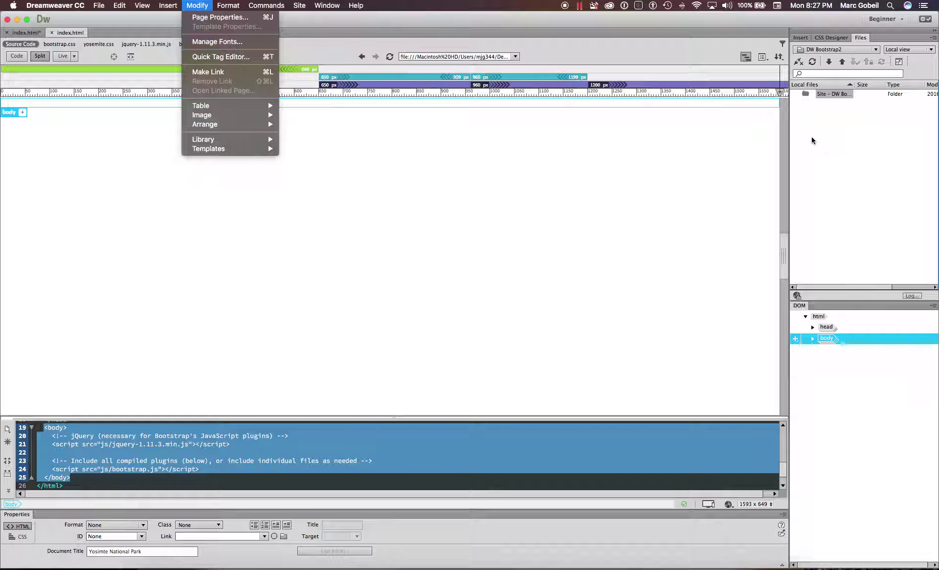
click(845, 55)
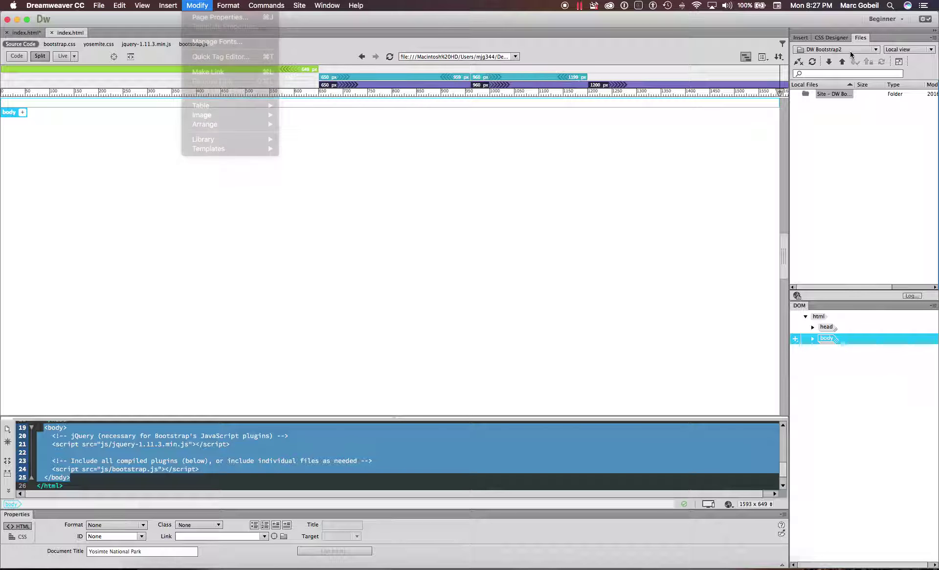
click(844, 50)
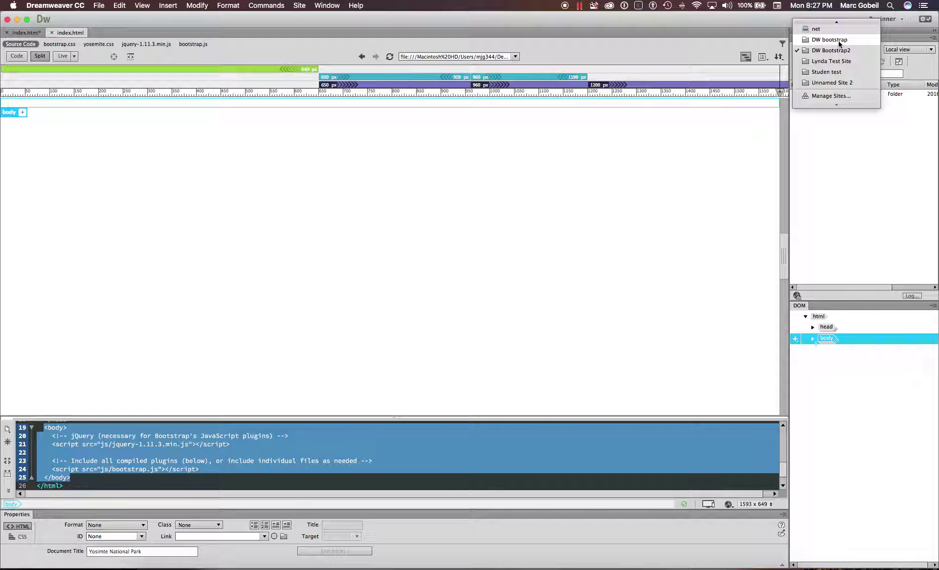
click(839, 41)
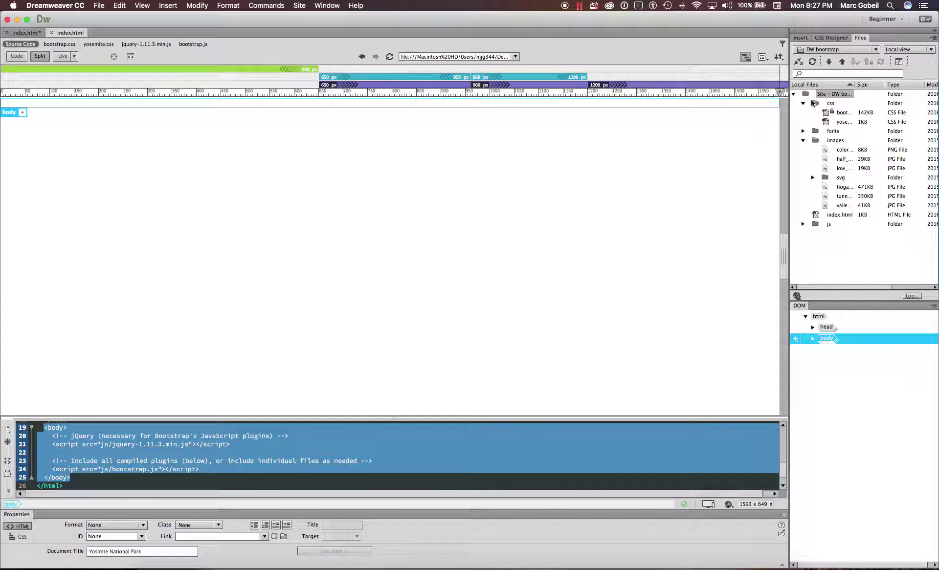
click(819, 142)
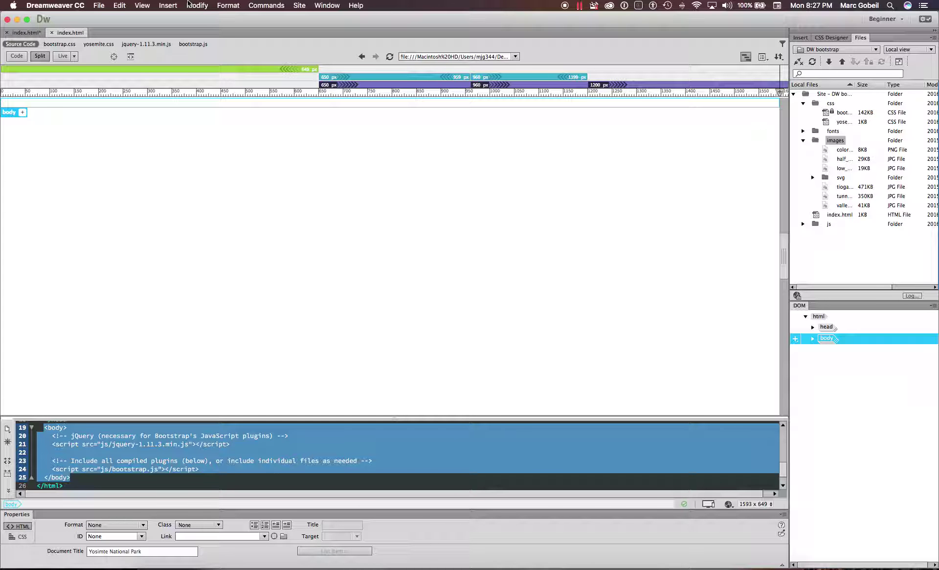
click(297, 6)
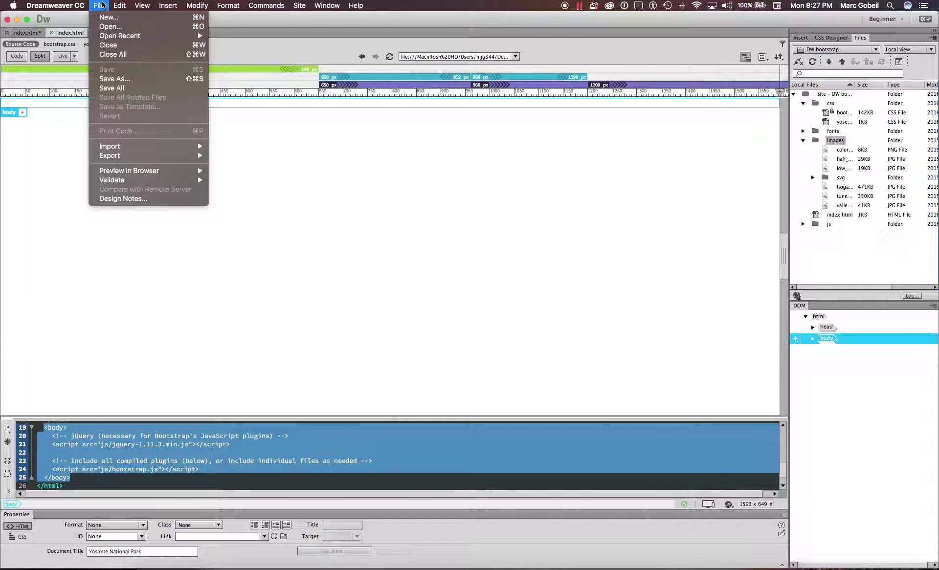
- Cancel a new document, collapse the css and images folders, and select index.html
click(108, 17)
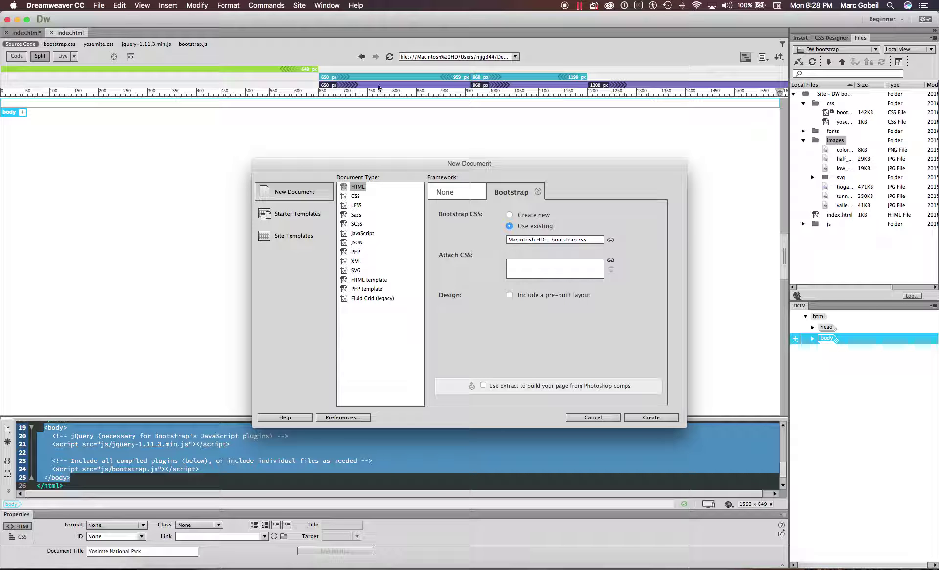
click(597, 418)
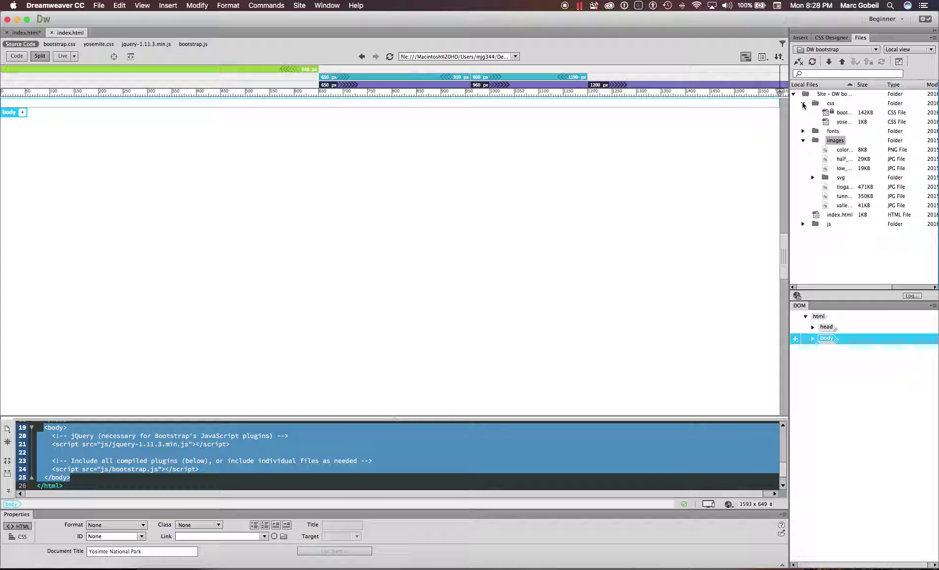
click(803, 103)
click(803, 121)
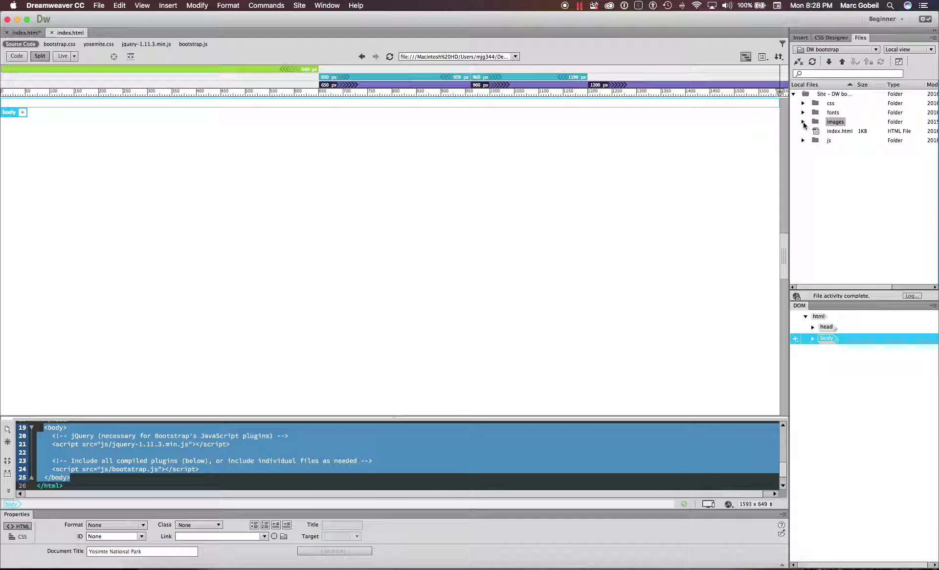
click(840, 131)
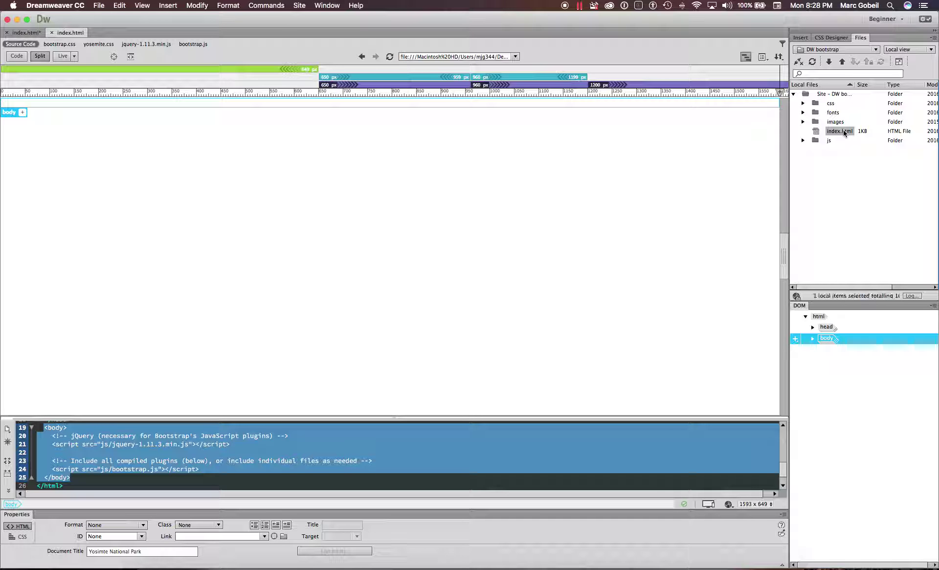
- Dismiss the File menu without choosing anything and bring up the Lynda.com course window
click(99, 7)
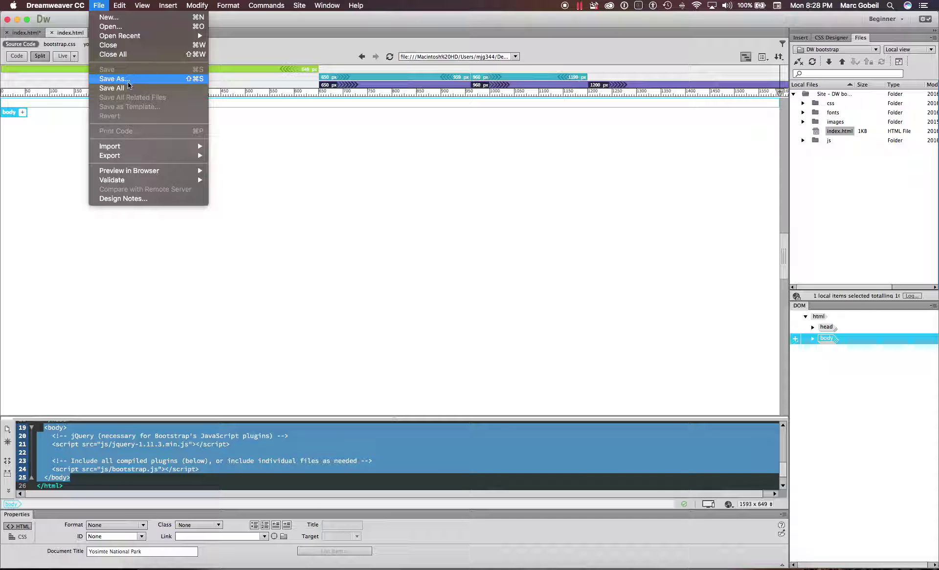
click(402, 248)
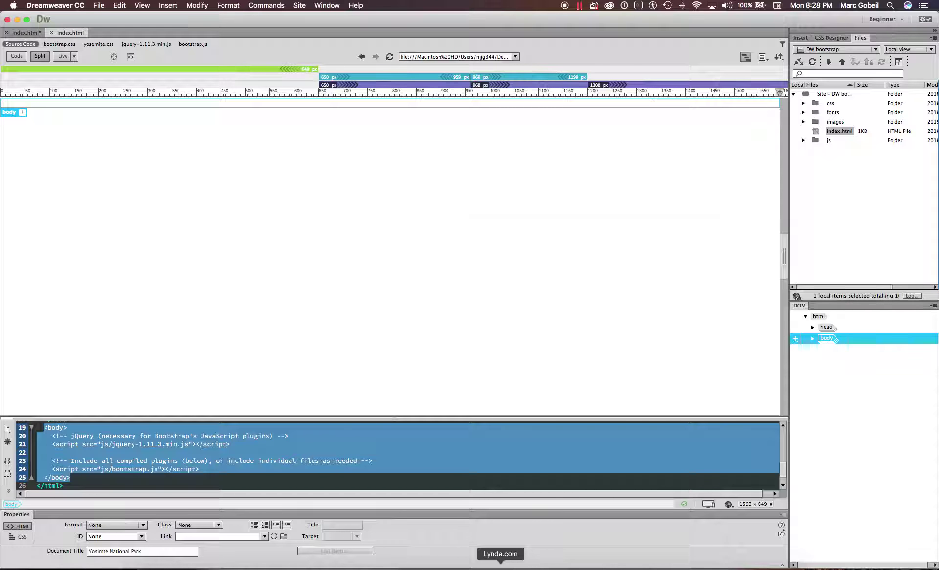
click(500, 566)
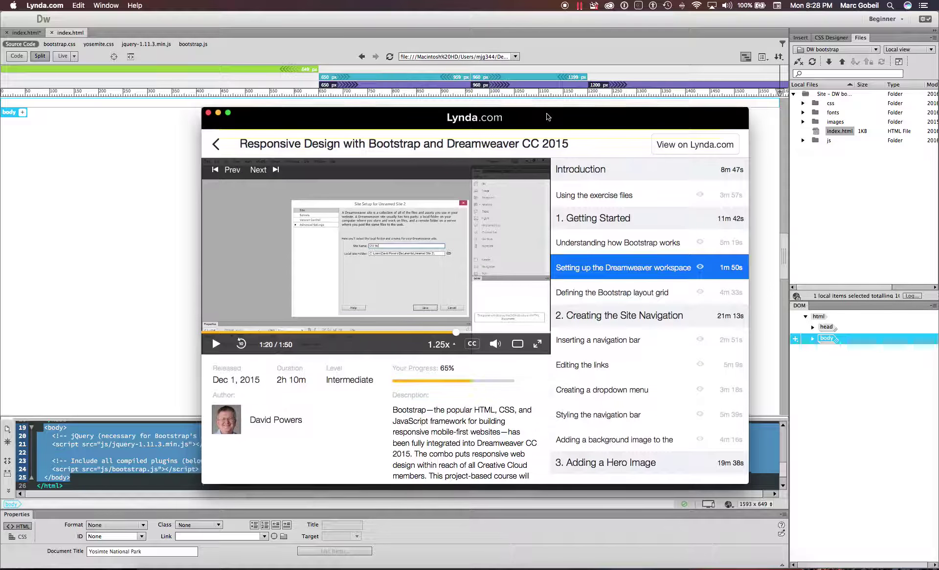
- Play the 'Defining the Bootstrap layout grid' lesson and pause it at 1:52
scroll(615, 242, down, 3)
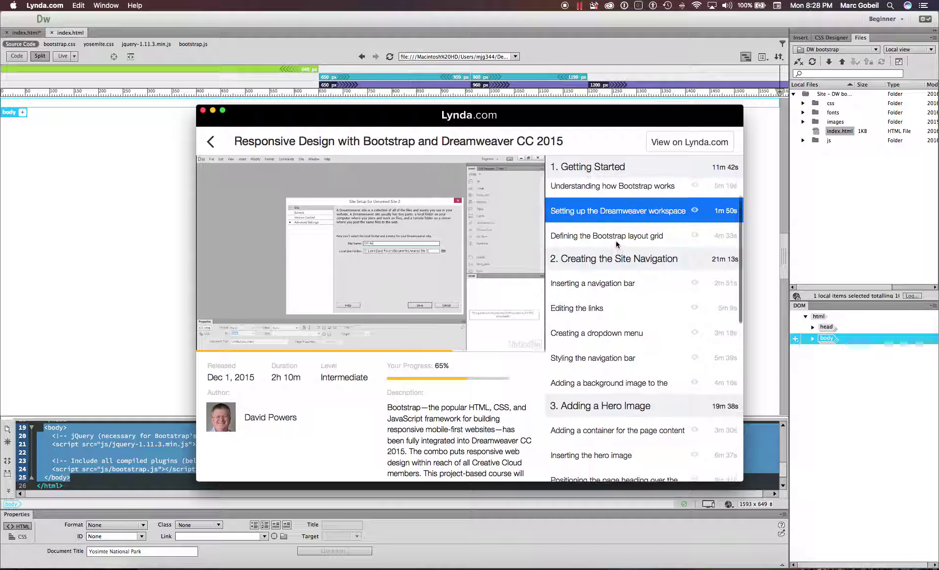
click(617, 242)
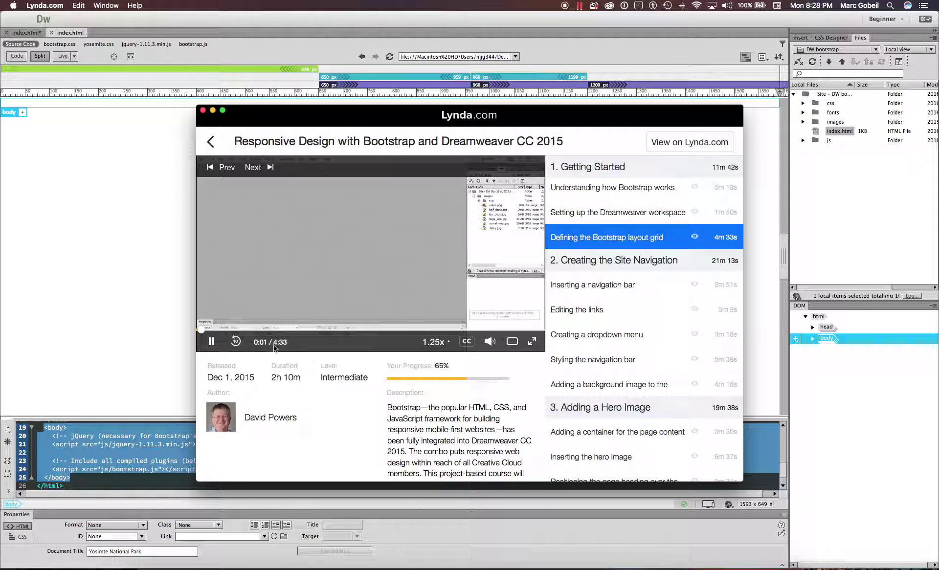
click(208, 341)
drag(208, 332, 337, 330)
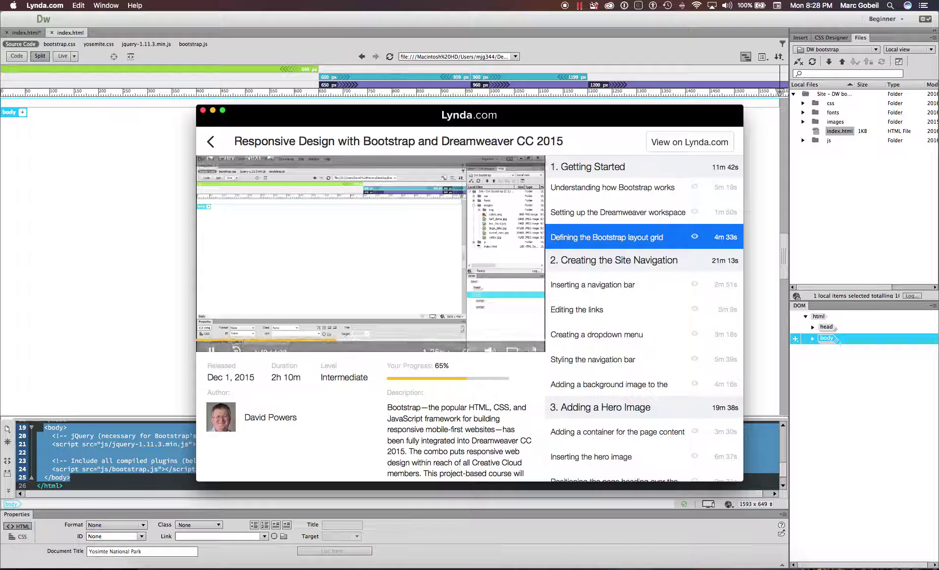
key(space)
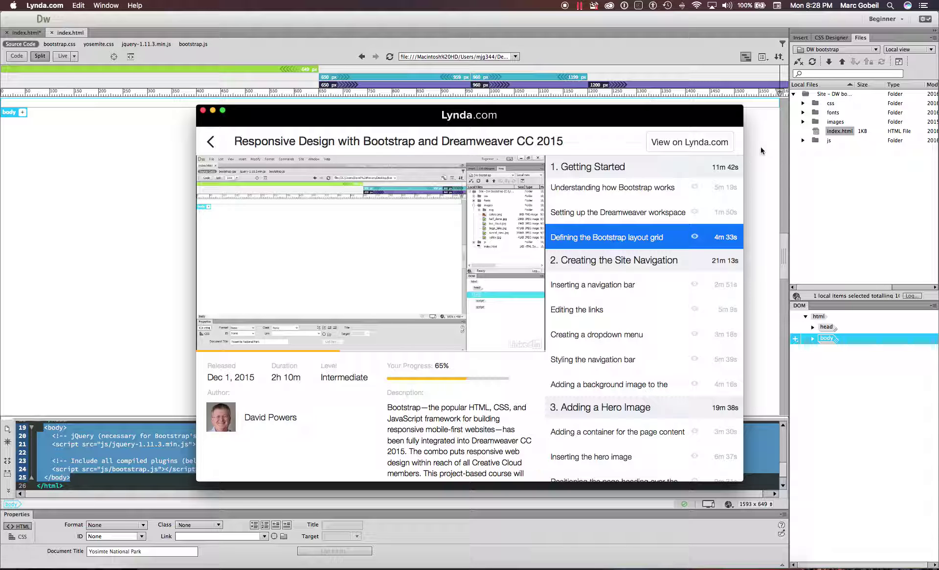
- Browse the course's lesson list, then close the Lynda.com course window
scroll(561, 333, down, 2)
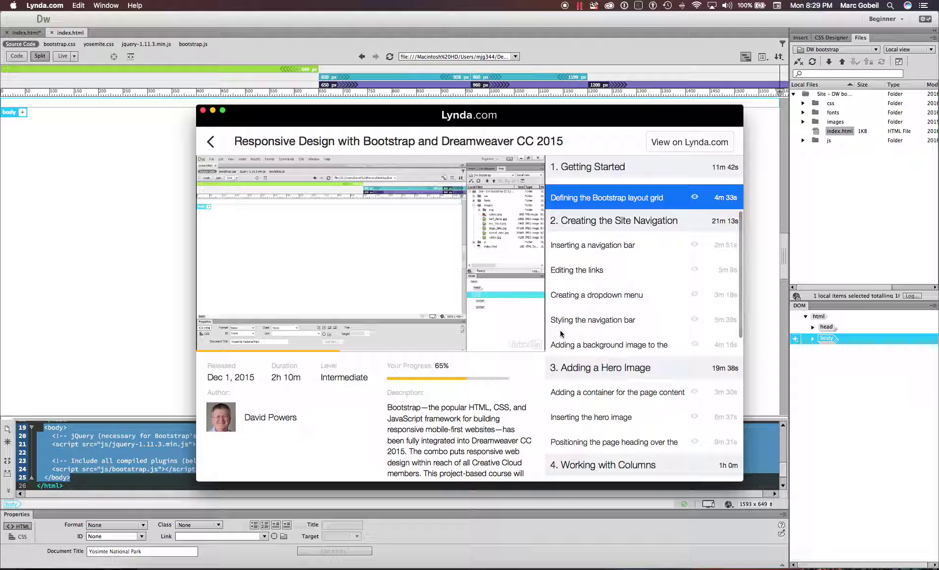
scroll(577, 337, down, 3)
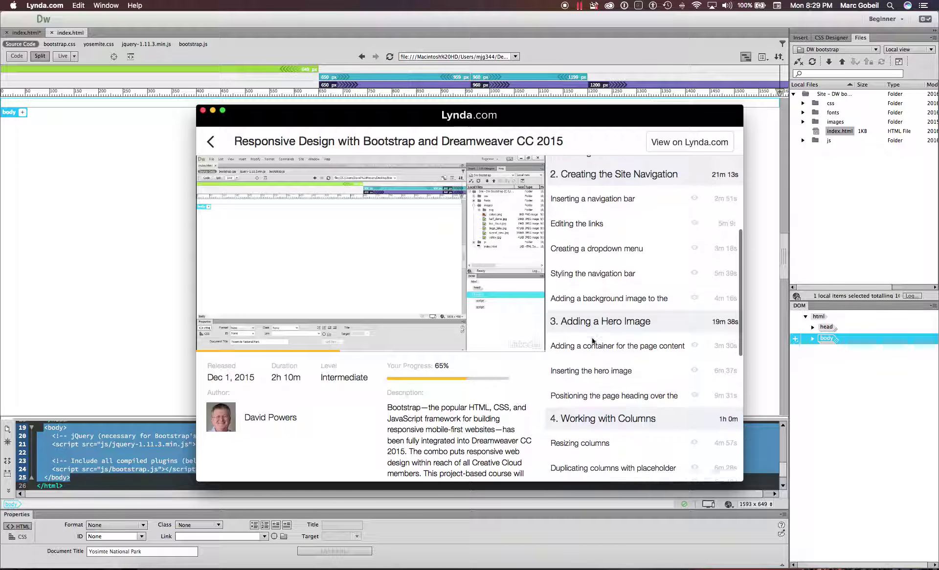
scroll(596, 333, up, 2)
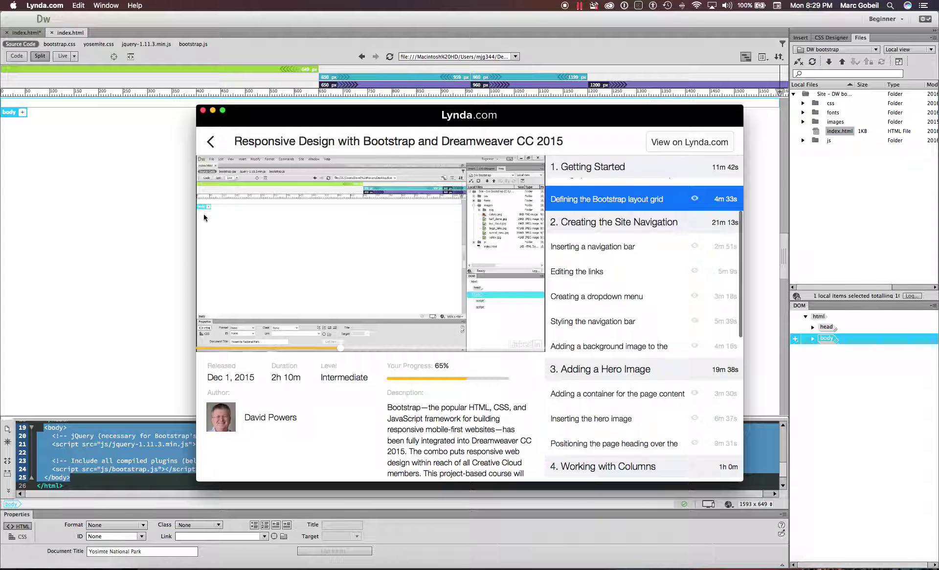
scroll(608, 302, down, 15)
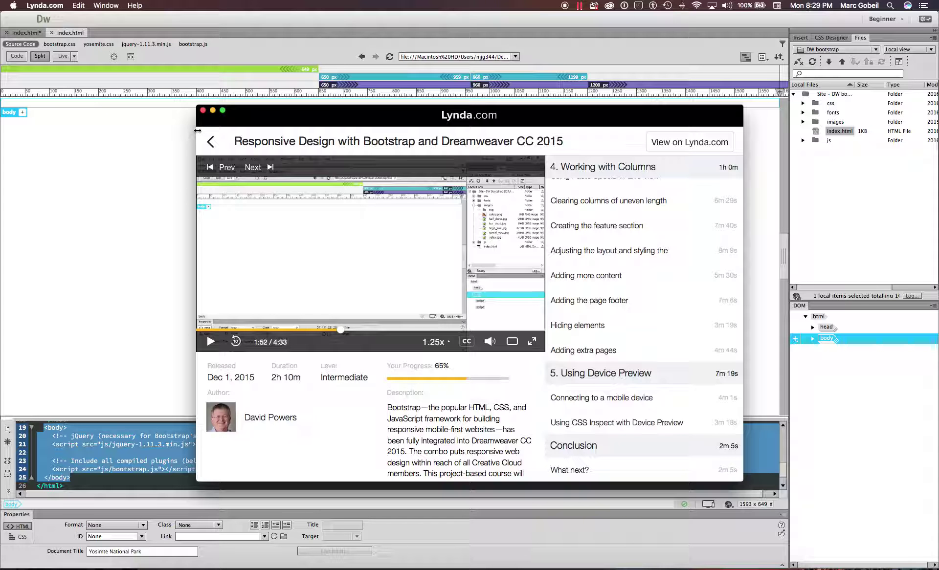
click(203, 110)
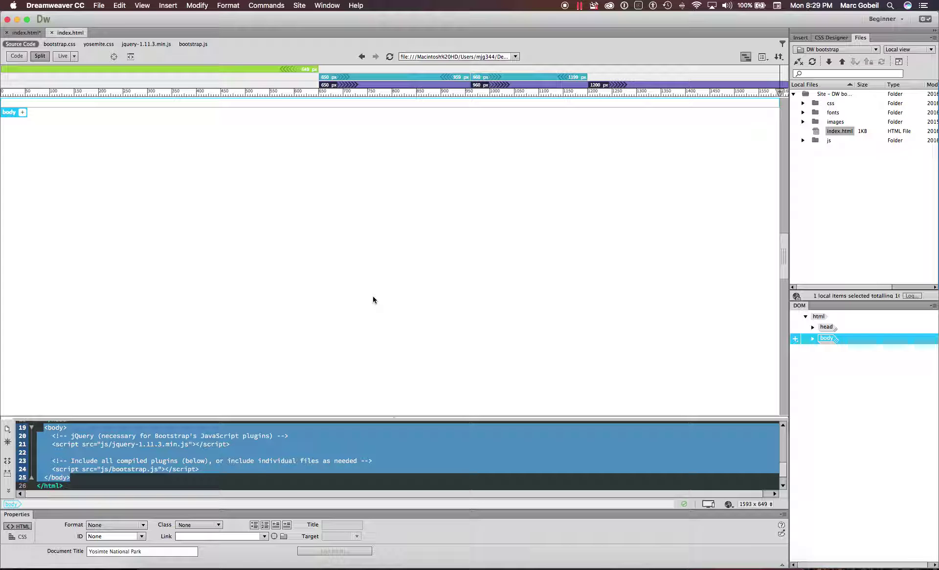
click(24, 33)
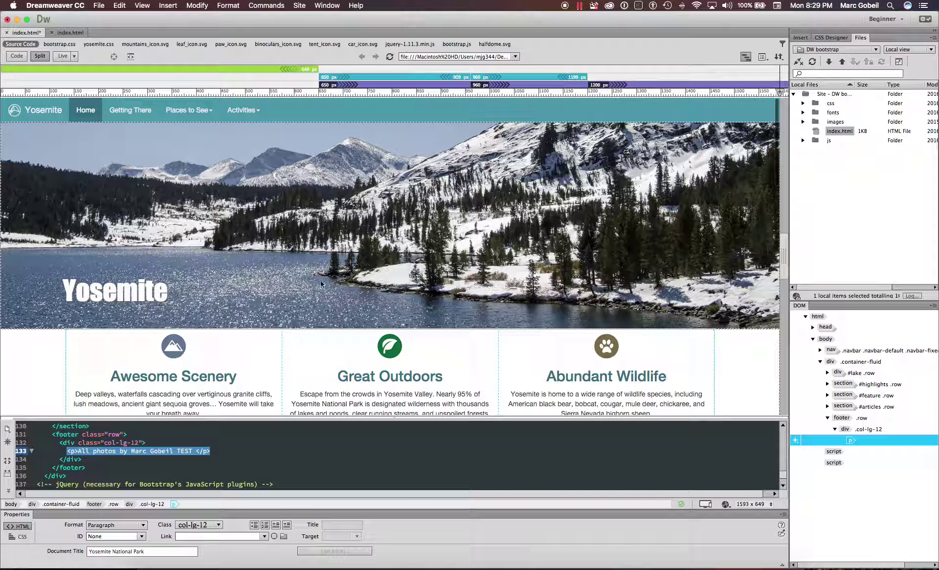
click(598, 348)
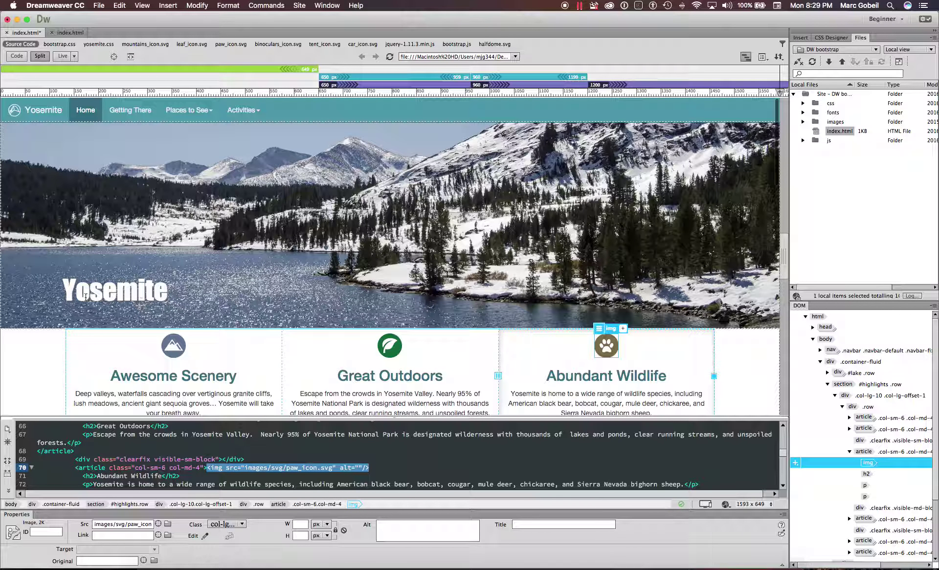
scroll(34, 342, down, 1)
click(31, 362)
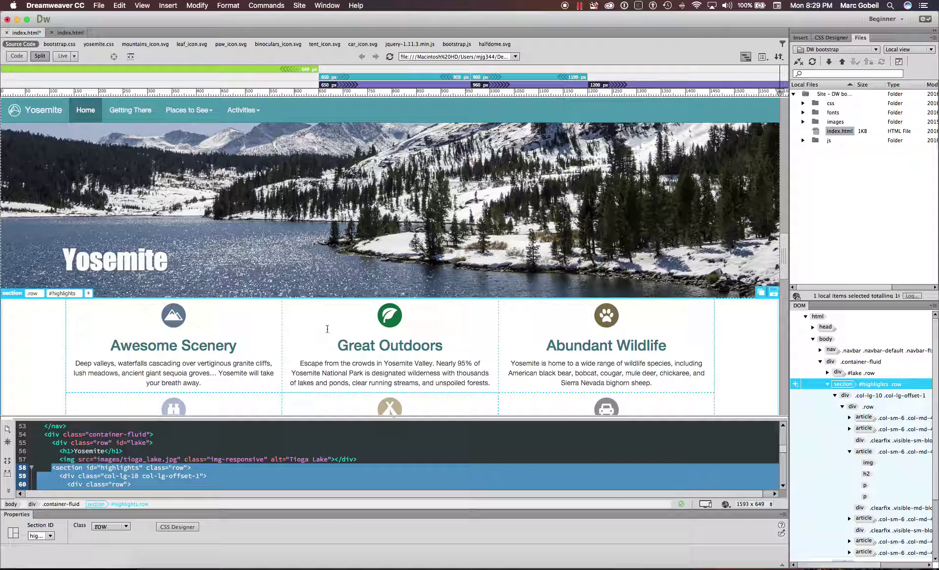
scroll(401, 270, down, 5)
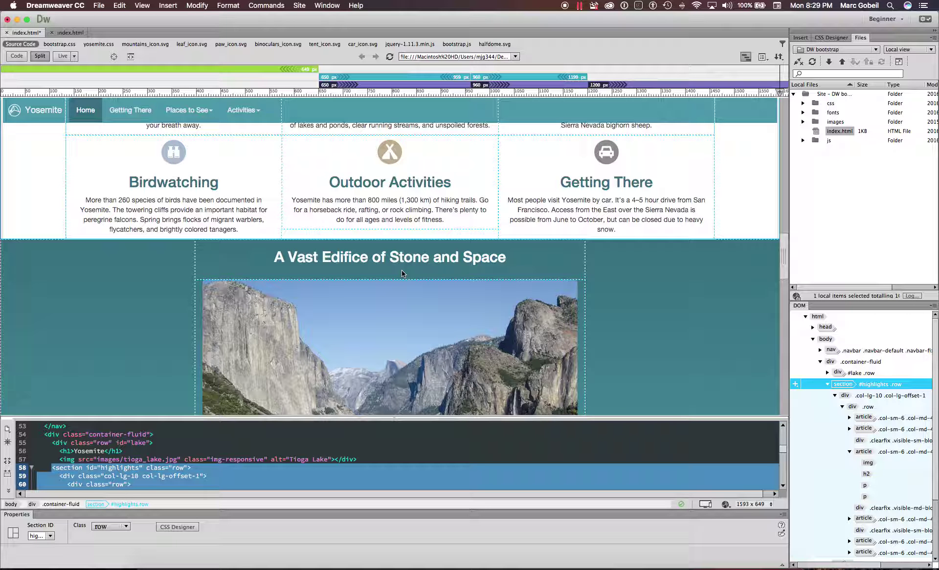
scroll(401, 273, up, 6)
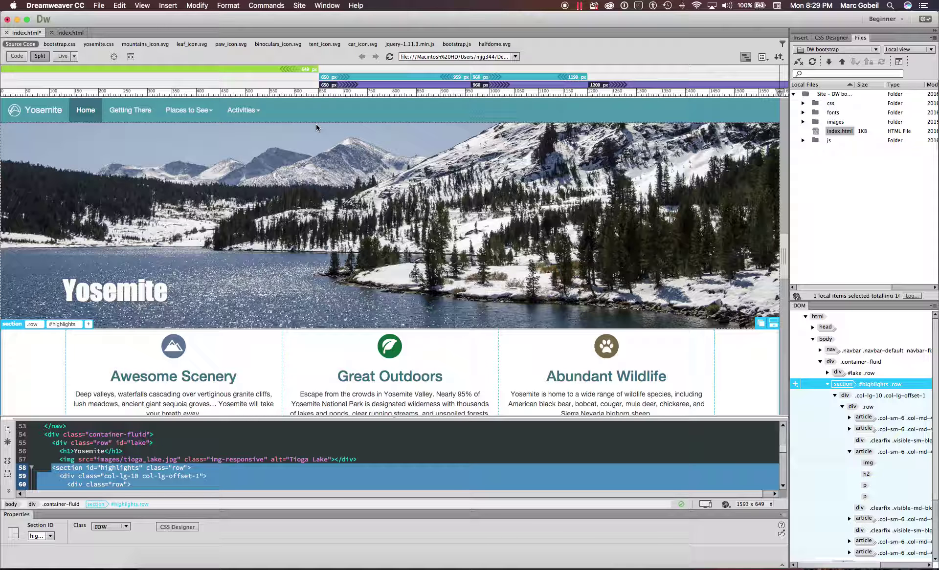
scroll(367, 196, down, 1)
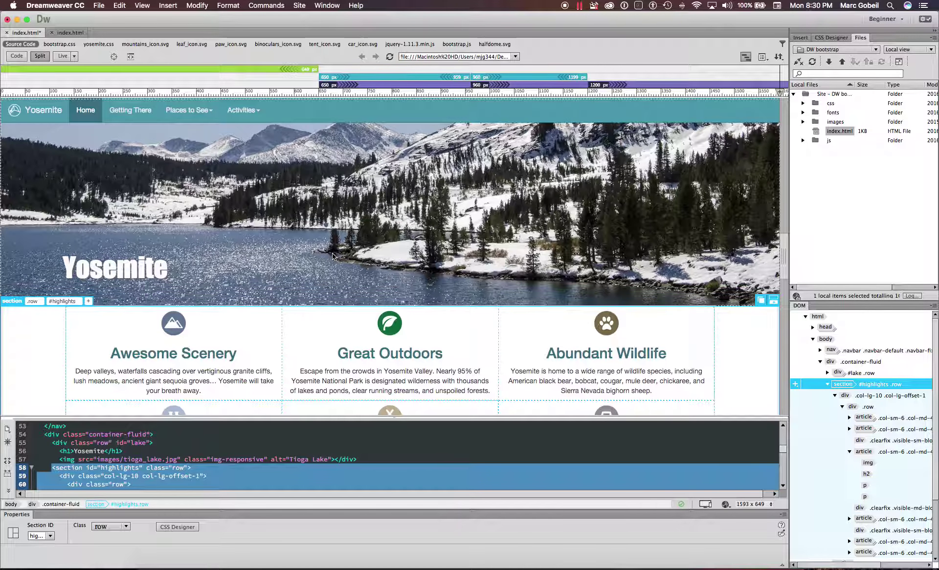
scroll(332, 254, down, 10)
scroll(332, 254, down, 10)
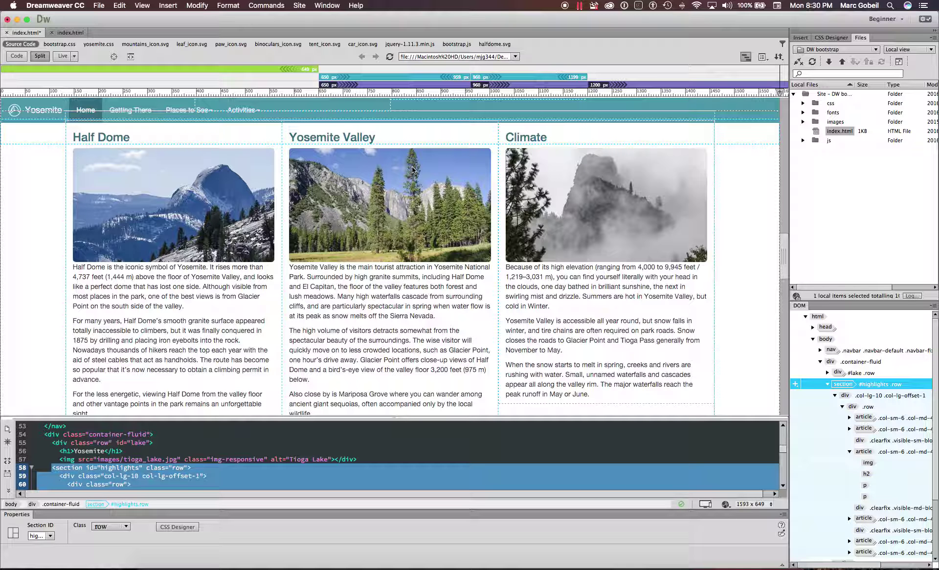
scroll(405, 252, down, 2)
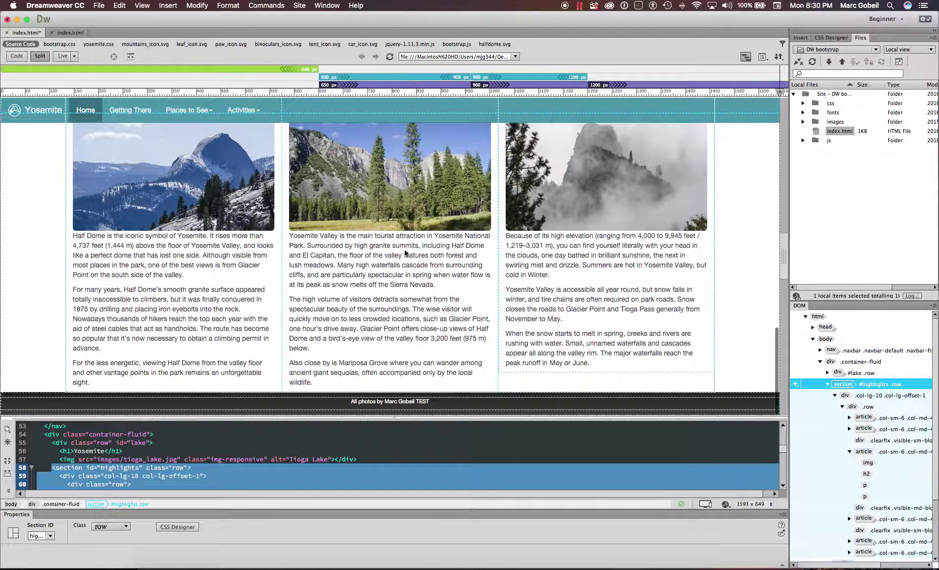
scroll(404, 253, down, 5)
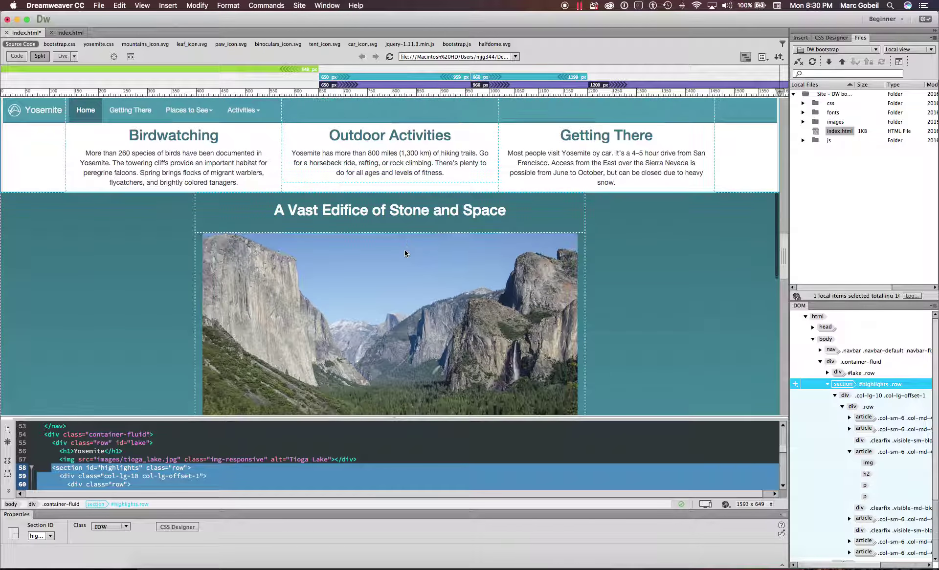
scroll(404, 253, down, 5)
scroll(404, 253, up, 2)
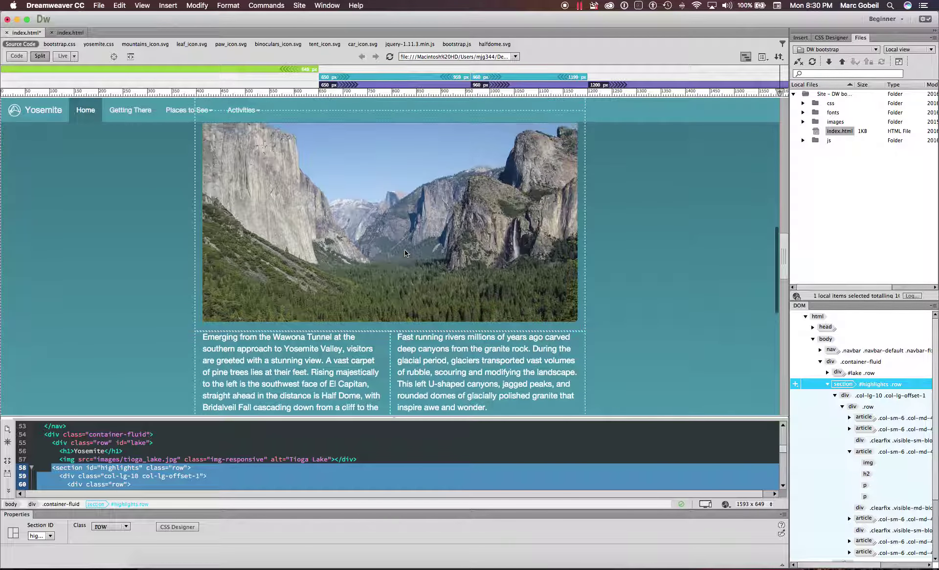
scroll(404, 251, up, 3)
scroll(404, 251, down, 1)
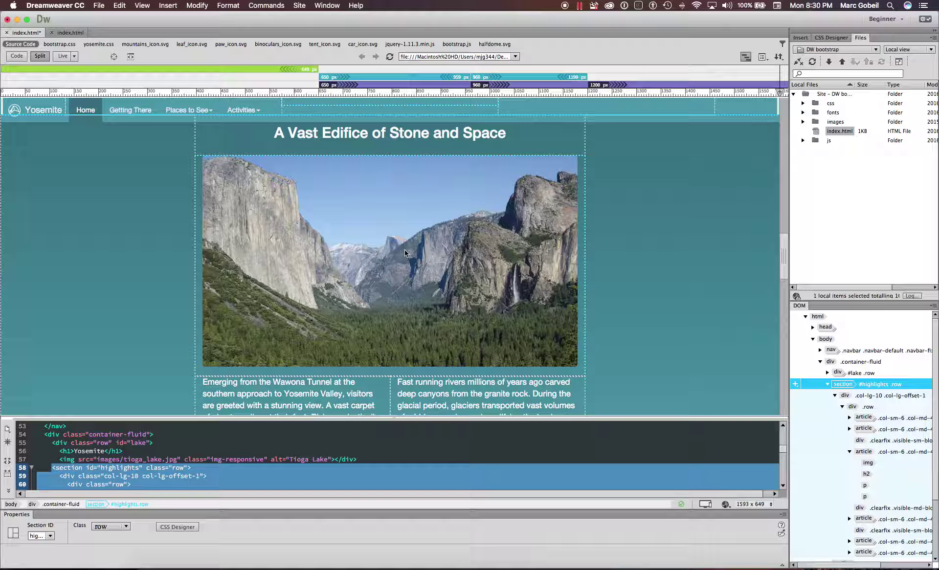
scroll(404, 250, up, 5)
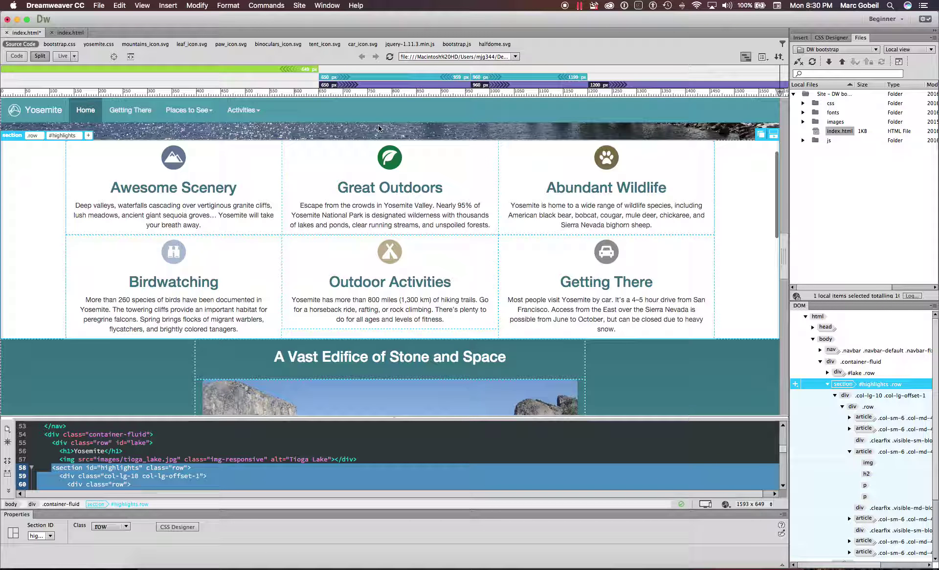
scroll(379, 128, up, 4)
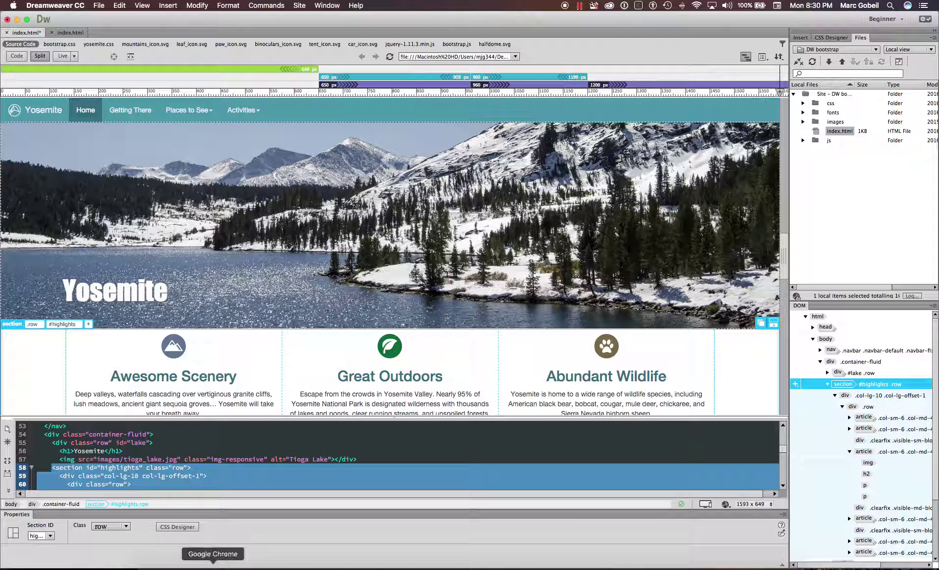
- Open a new Safari tab and load the class website's home page
click(199, 567)
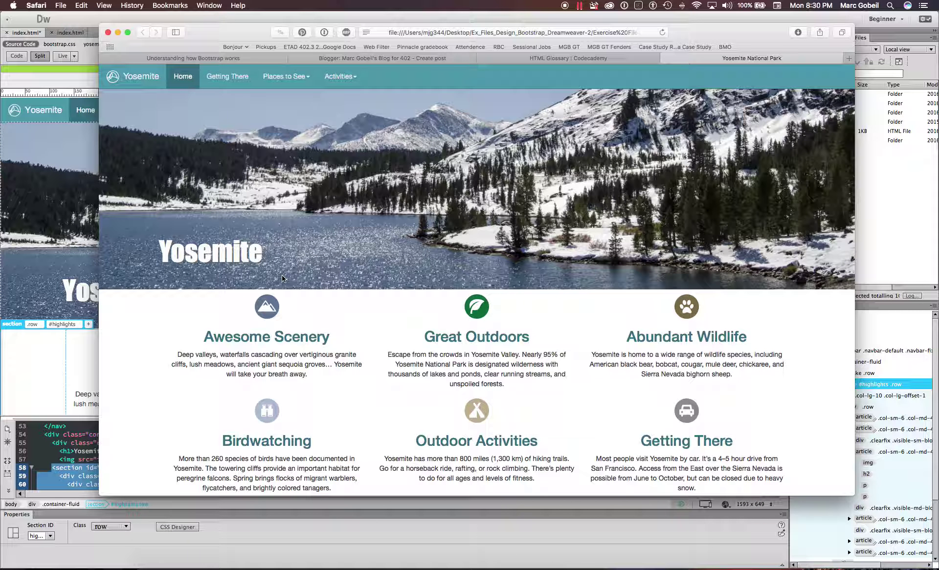
key(super+t)
click(528, 32)
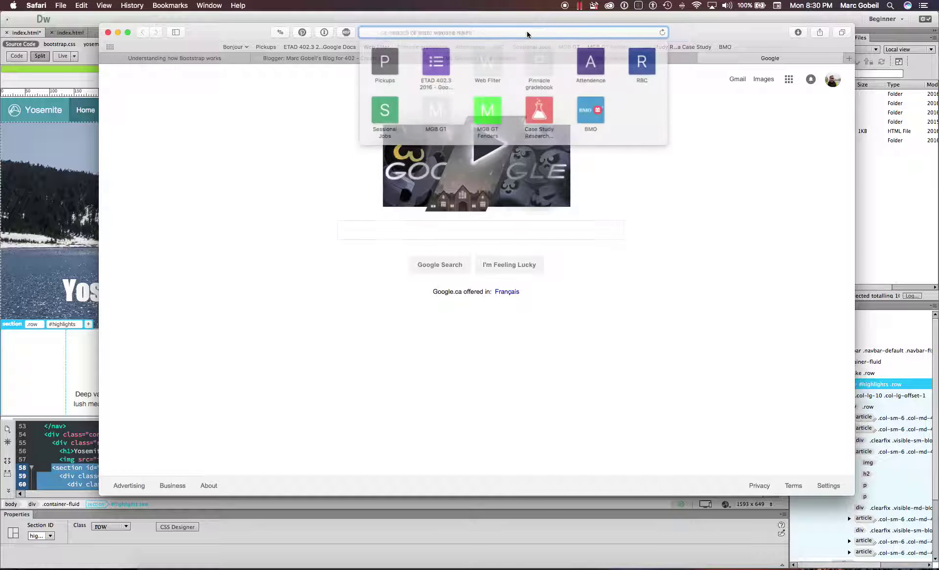
text(homepage.usask.ca)
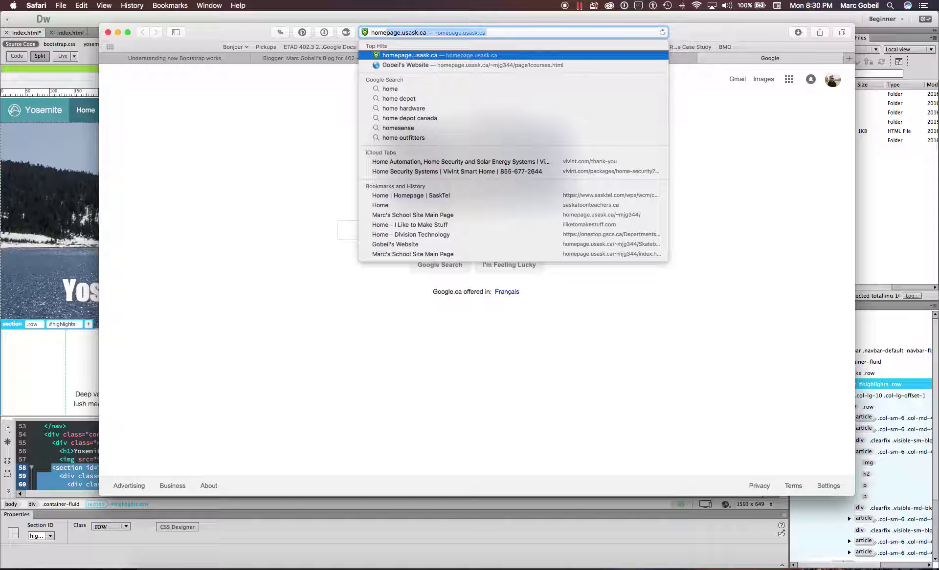
key(Right)
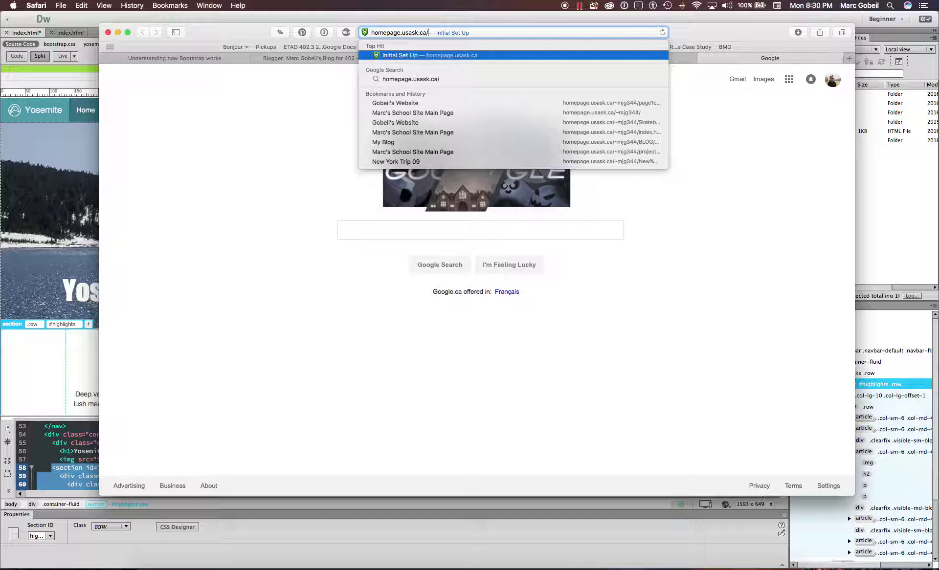
text(mjg344)
key(Return)
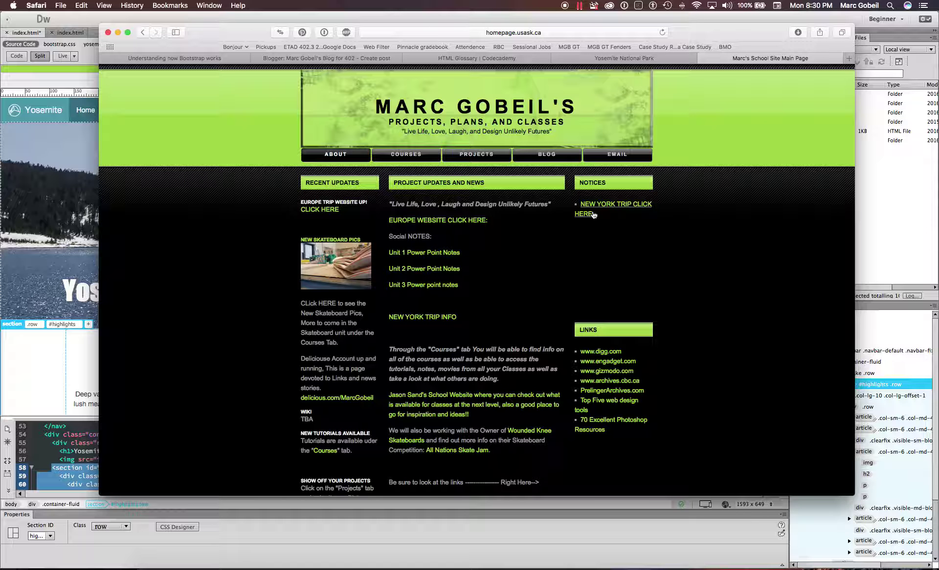
scroll(544, 302, down, 5)
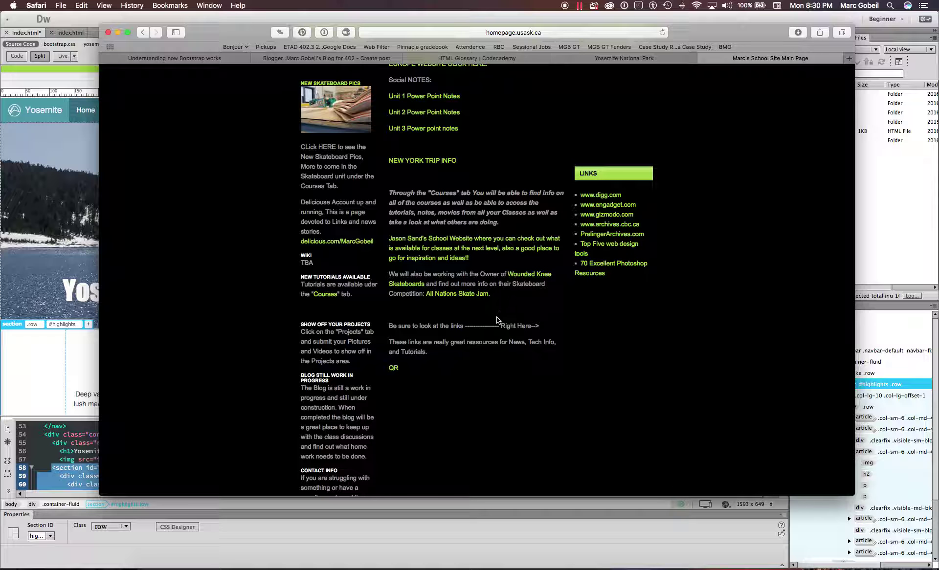
scroll(497, 320, down, 3)
scroll(497, 320, up, 10)
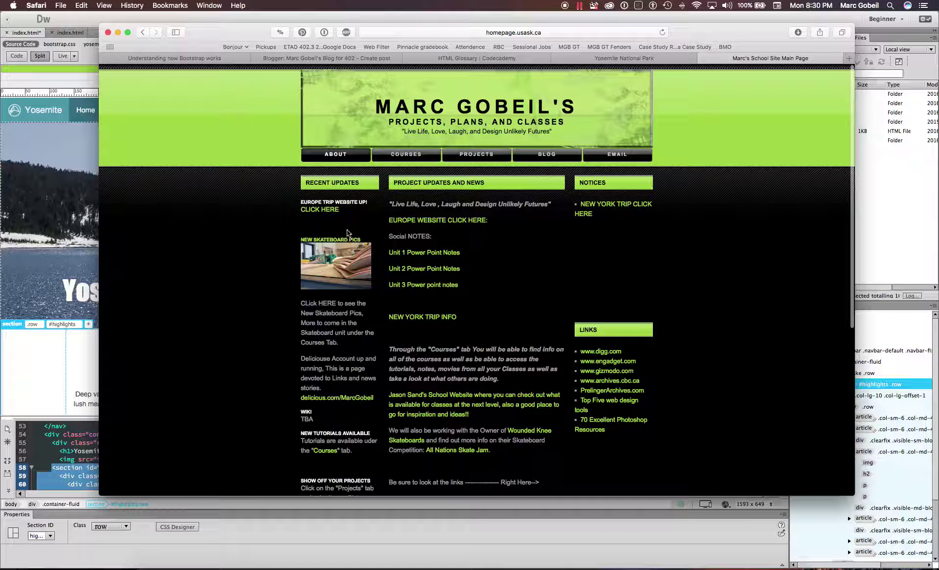
- Go to Courses > Photo Graphics 10 > WORD ART, then return to the Yosemite preview tab
click(503, 33)
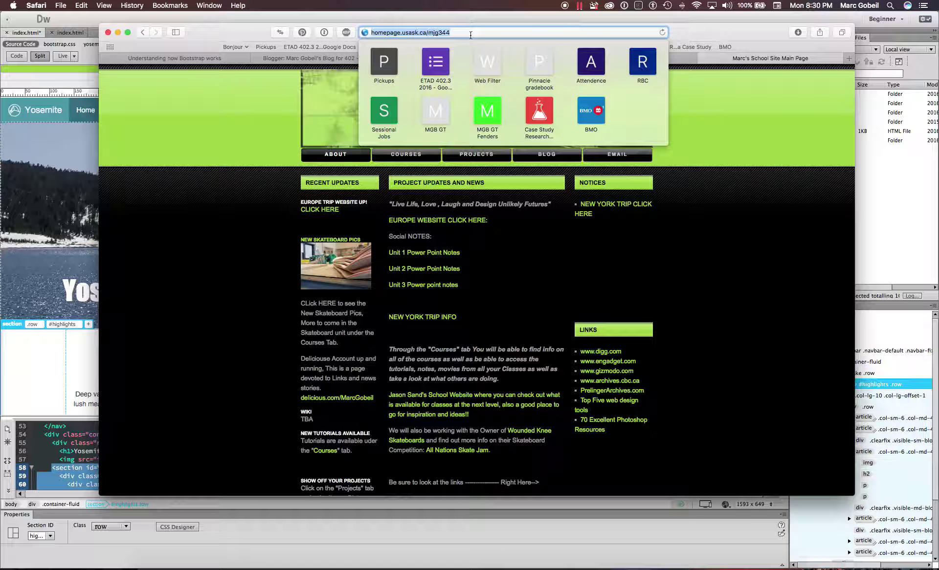
click(714, 344)
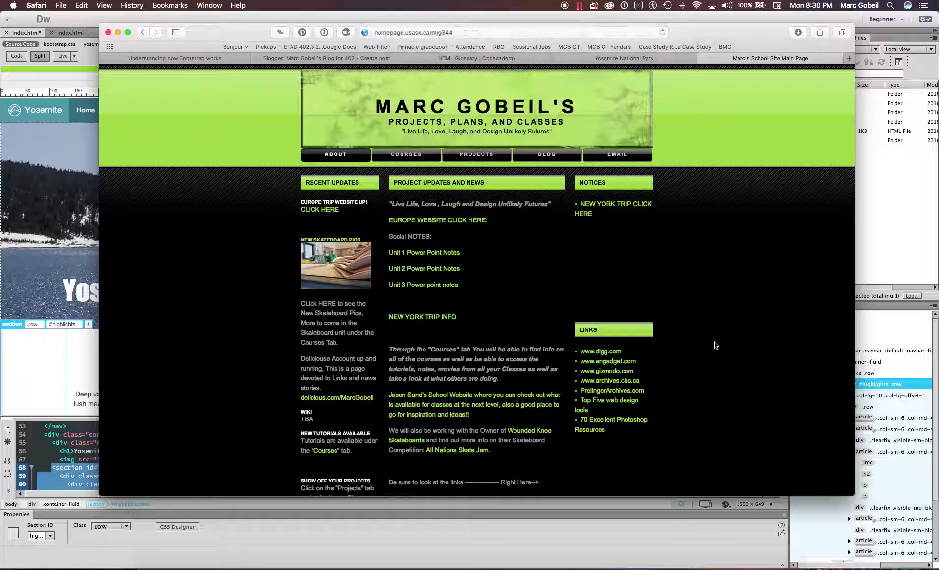
click(428, 159)
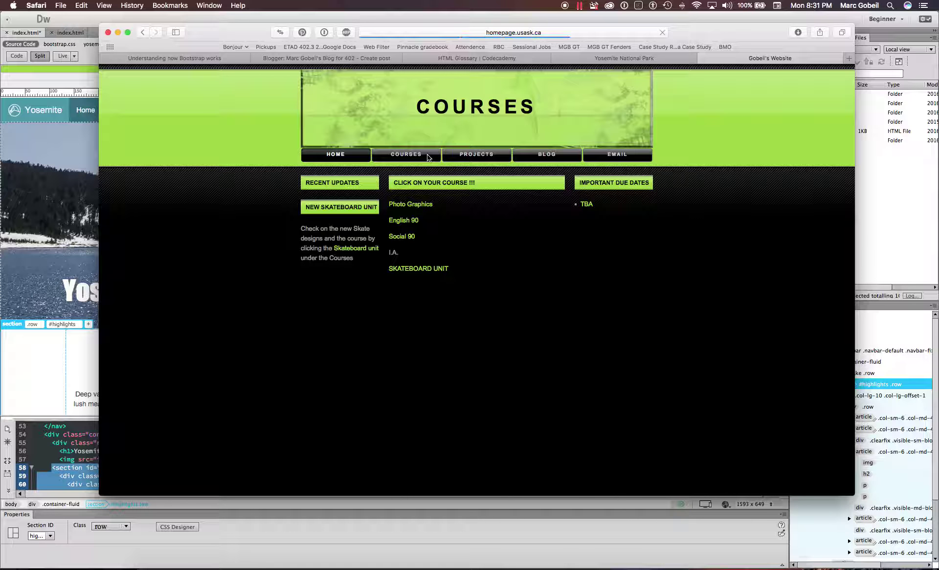
click(417, 204)
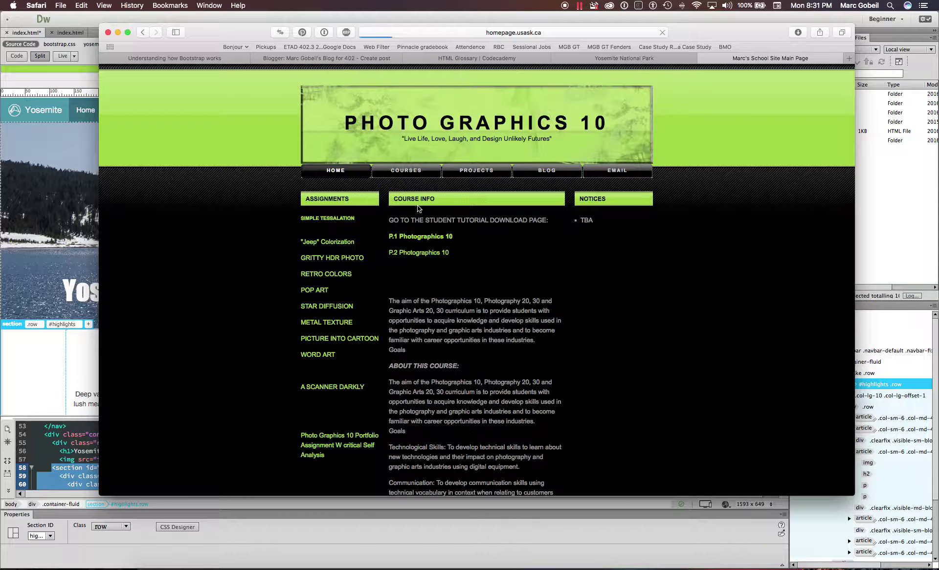
scroll(350, 270, down, 3)
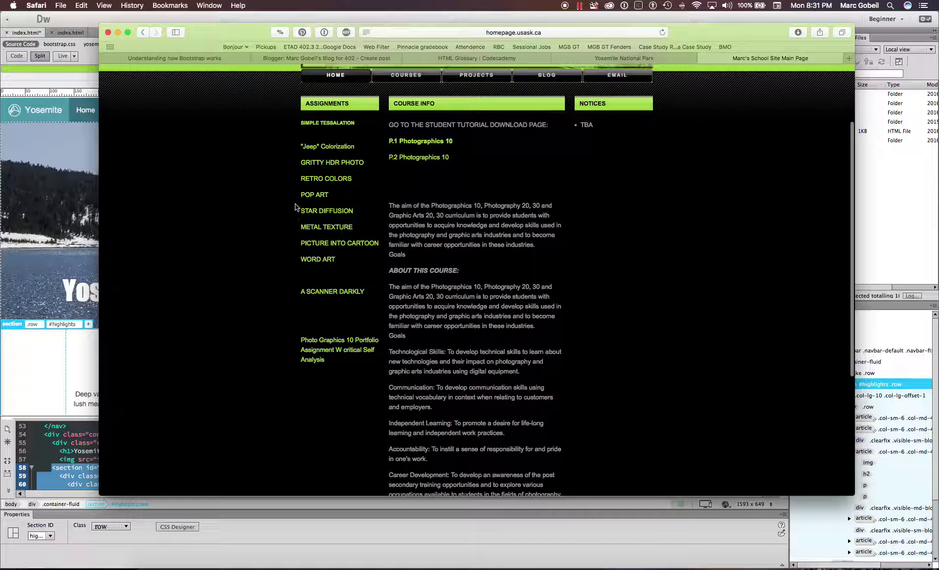
click(322, 260)
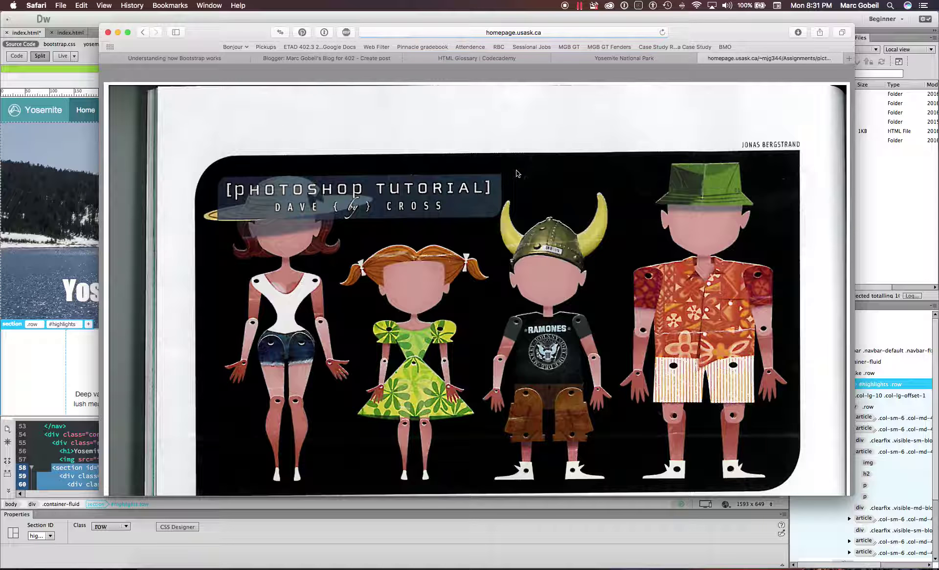
scroll(591, 102, down, 10)
click(552, 59)
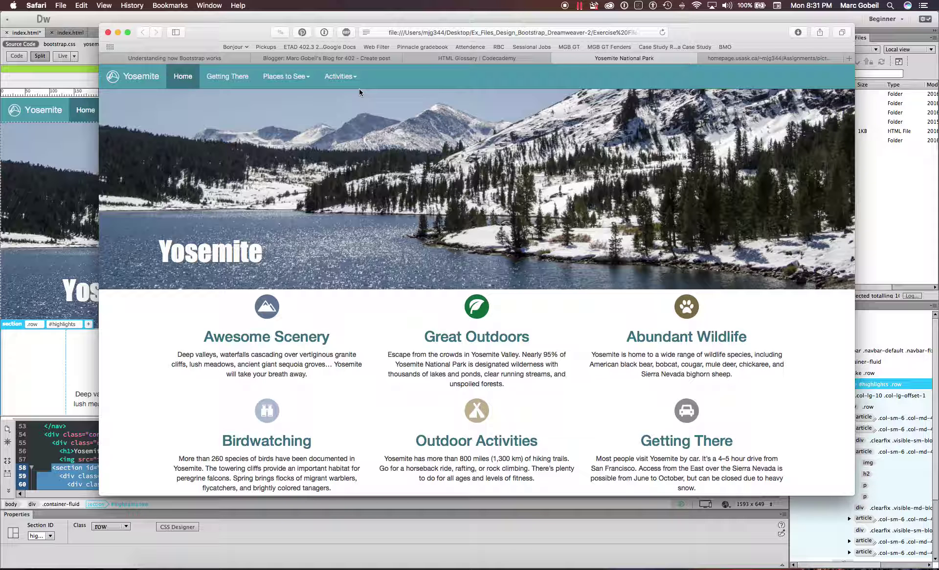
- Preview the Yosemite index.html in Firefox from Dreamweaver, choosing Don't Save
click(48, 374)
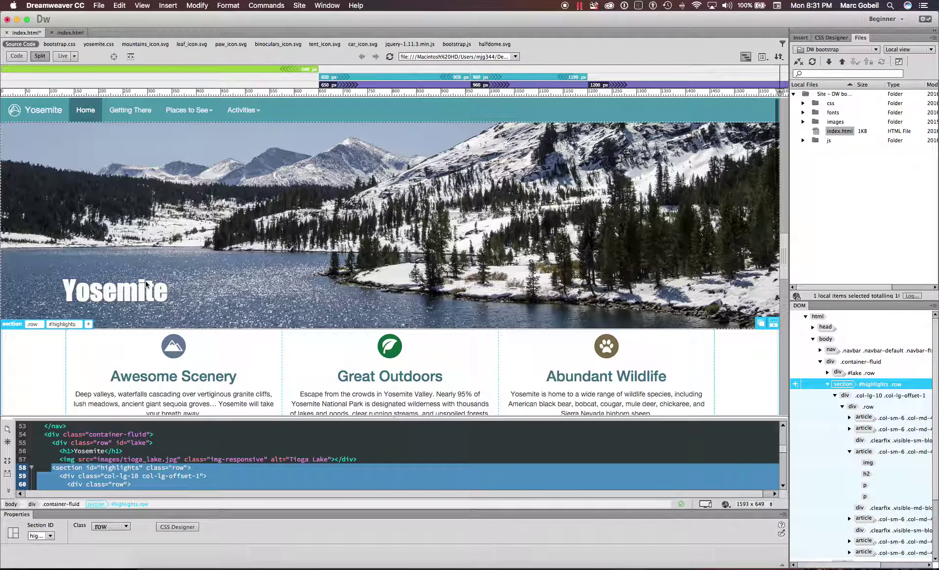
scroll(399, 206, down, 4)
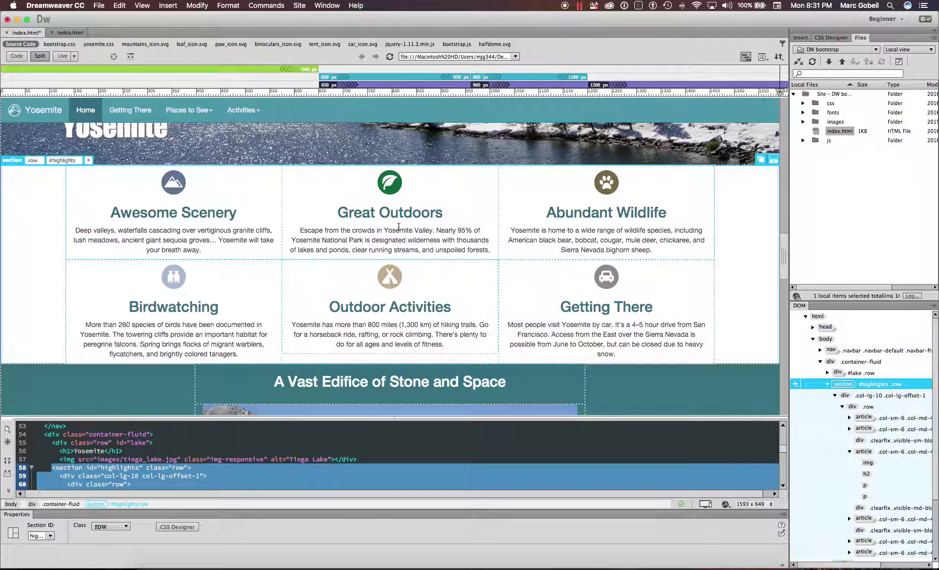
scroll(398, 225, down, 10)
scroll(545, 317, up, 10)
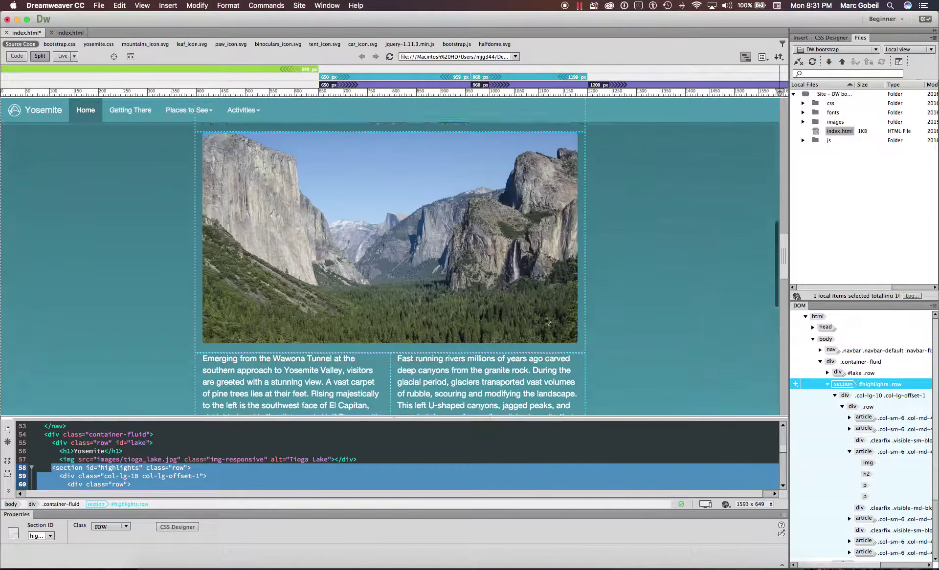
click(726, 504)
click(740, 516)
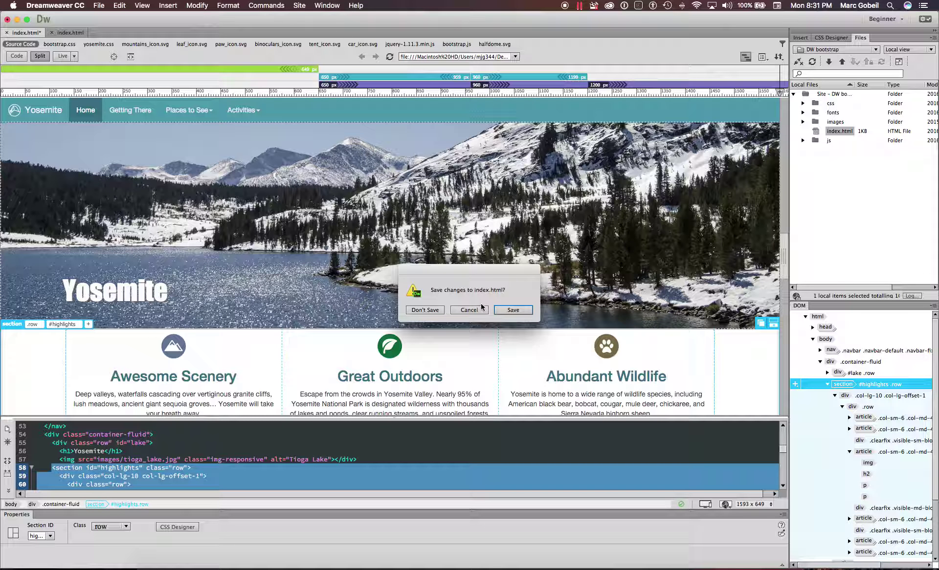
click(435, 311)
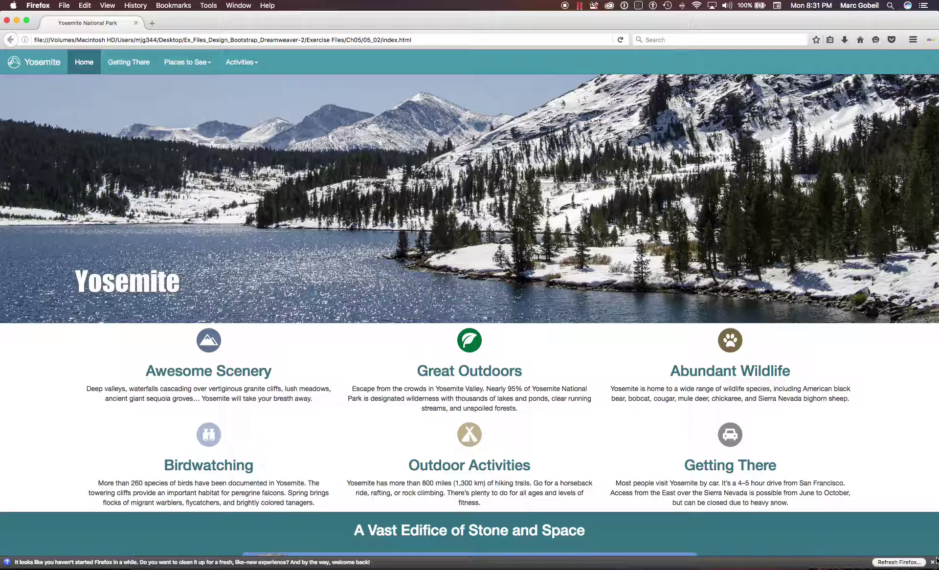
- Finish checking the Yosemite page preview in Firefox, then switch back to Dreamweaver
mouse_move(936, 563)
mouse_down()
mouse_move(631, 549)
mouse_move(434, 492)
mouse_move(251, 506)
mouse_move(169, 501)
mouse_move(426, 486)
mouse_move(666, 549)
mouse_move(859, 535)
mouse_move(934, 556)
mouse_move(935, 566)
mouse_up()
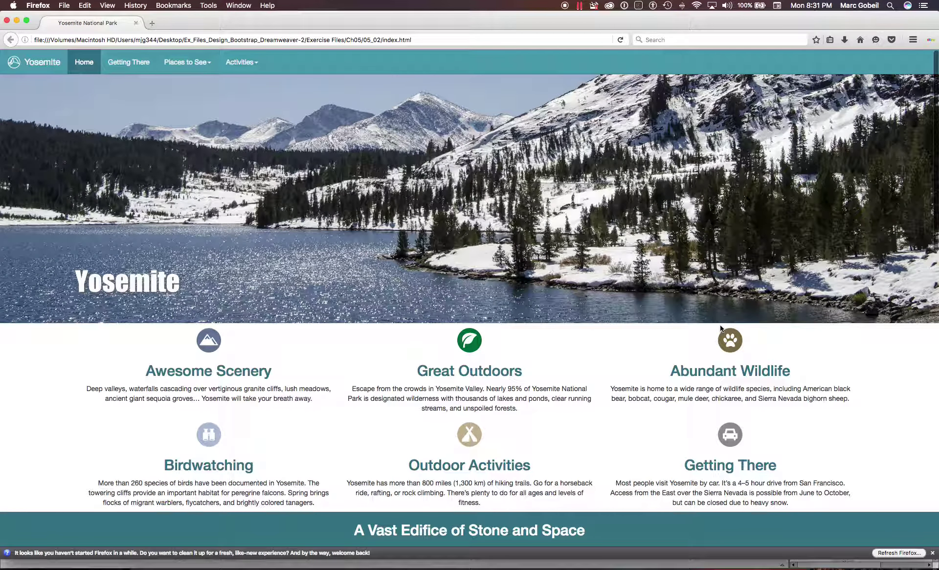
key(super+Tab)
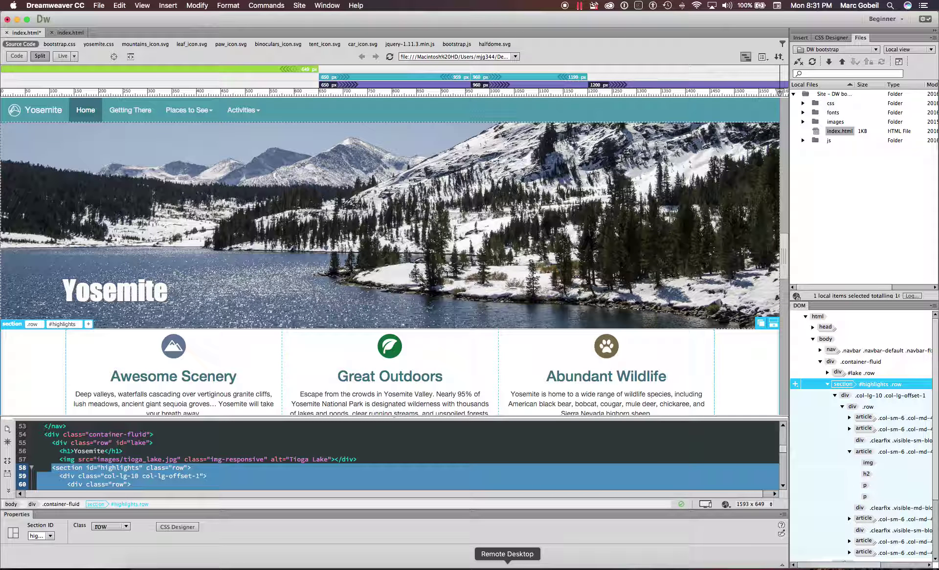
- In Lynda.com, open the Responsive Design with Bootstrap course and play the Bootstrap layout grid lesson
click(491, 566)
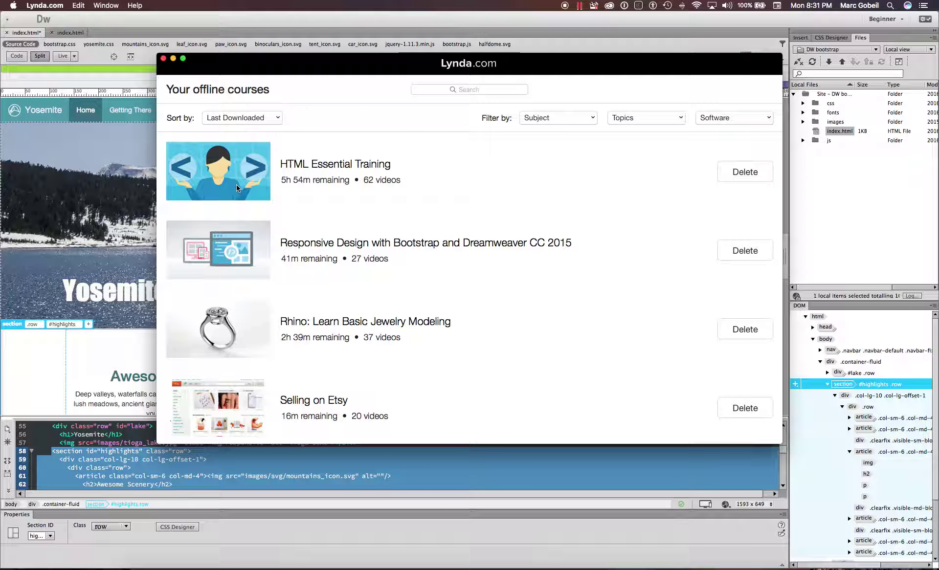
scroll(233, 228, down, 1)
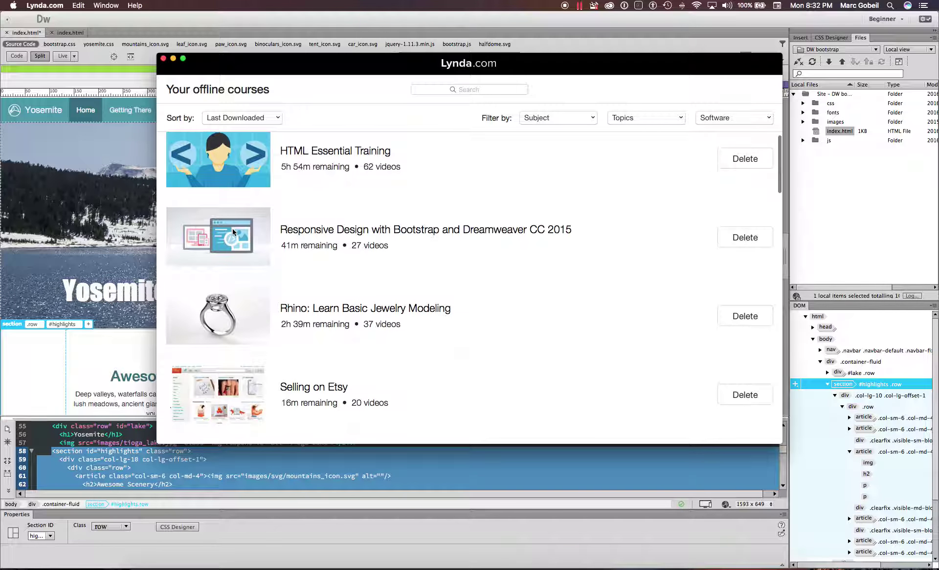
click(232, 227)
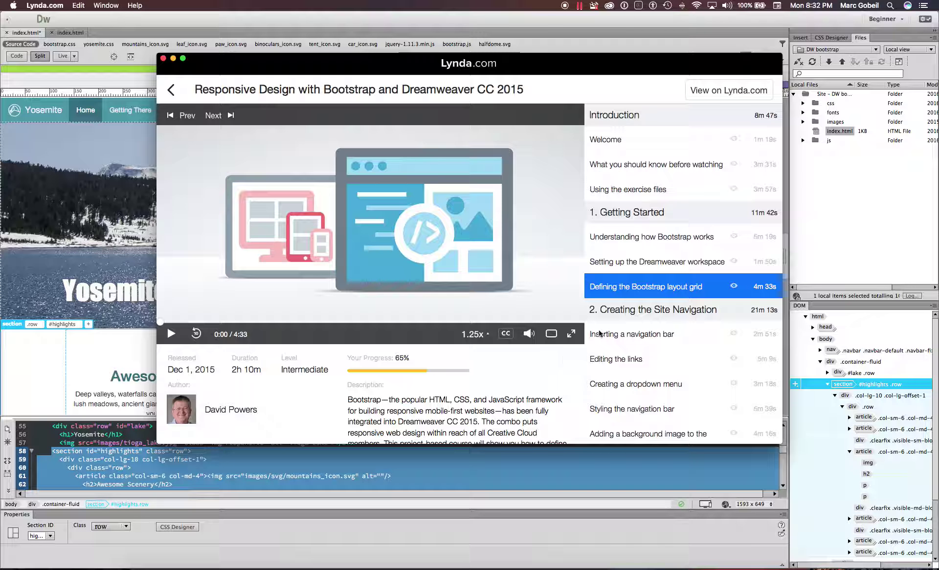
scroll(666, 176, down, 5)
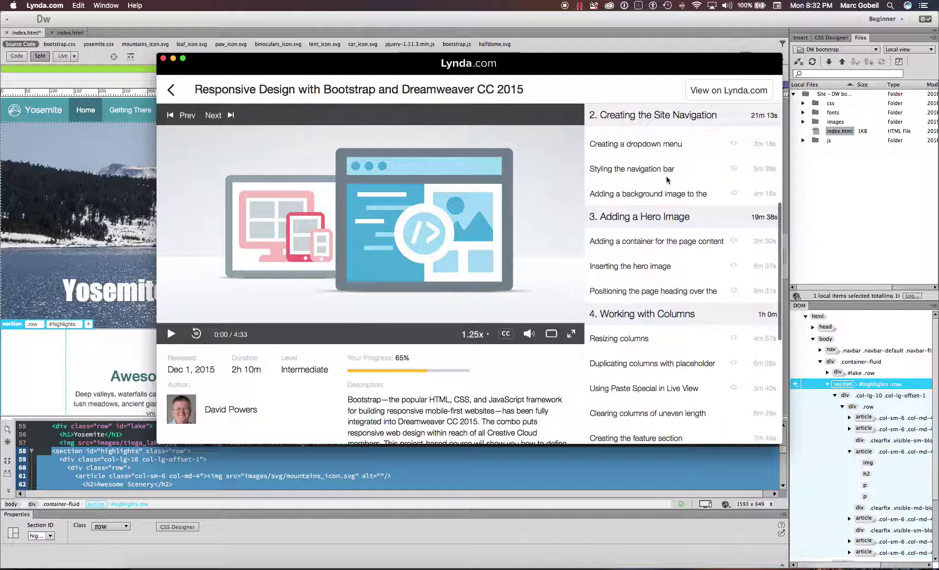
scroll(666, 176, down, 5)
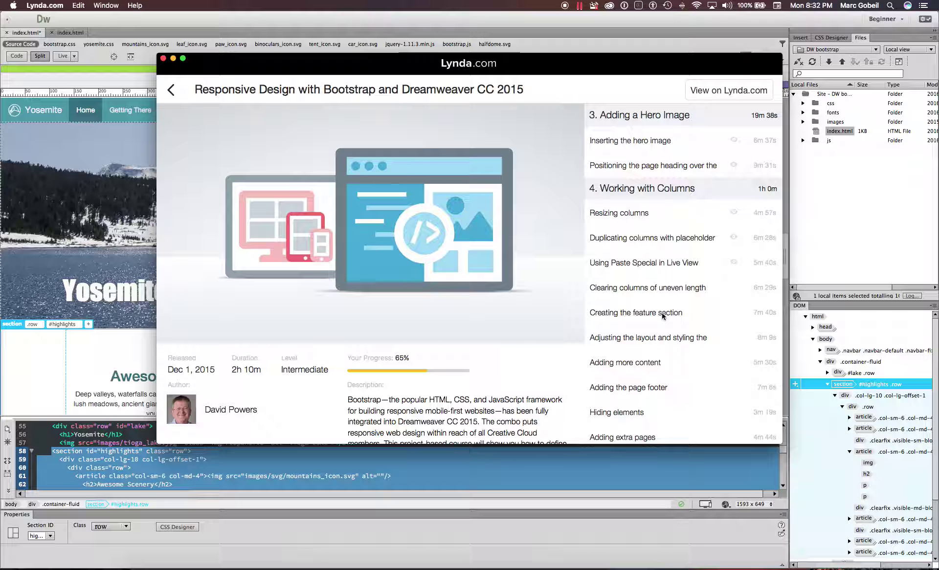
scroll(662, 315, up, 5)
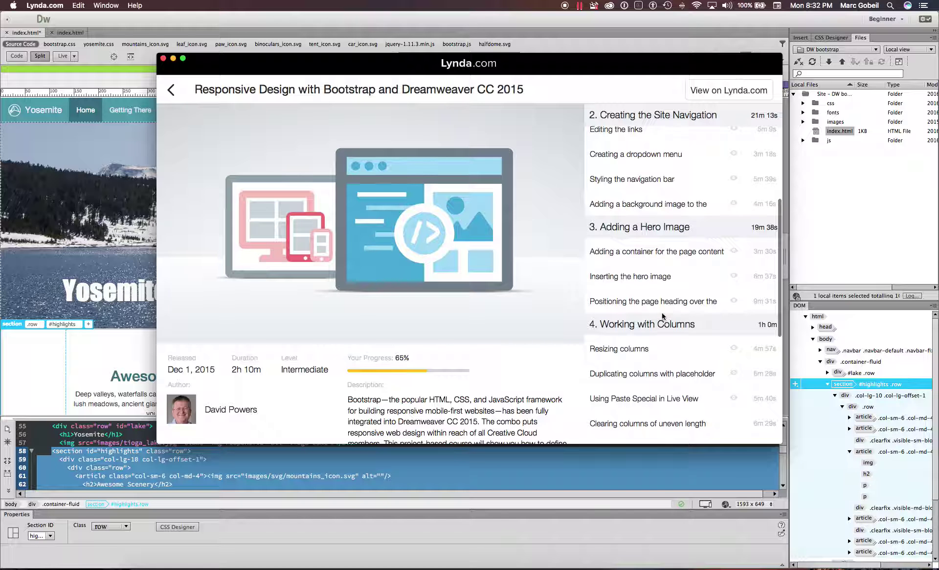
mouse_move(472, 340)
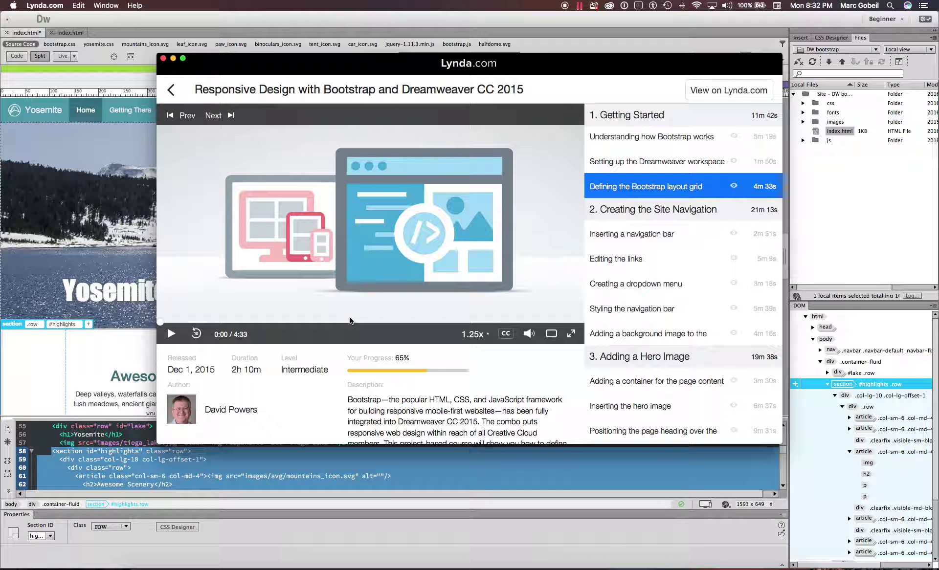
click(337, 227)
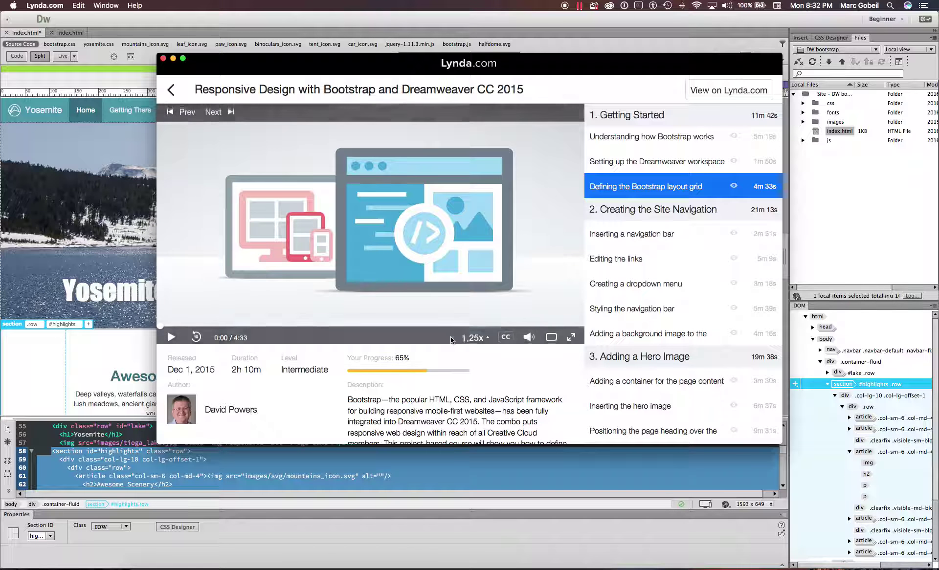
- Close the Lynda.com player to return to the Yosemite page in Dreamweaver
scroll(494, 397, down, 3)
scroll(493, 398, up, 2)
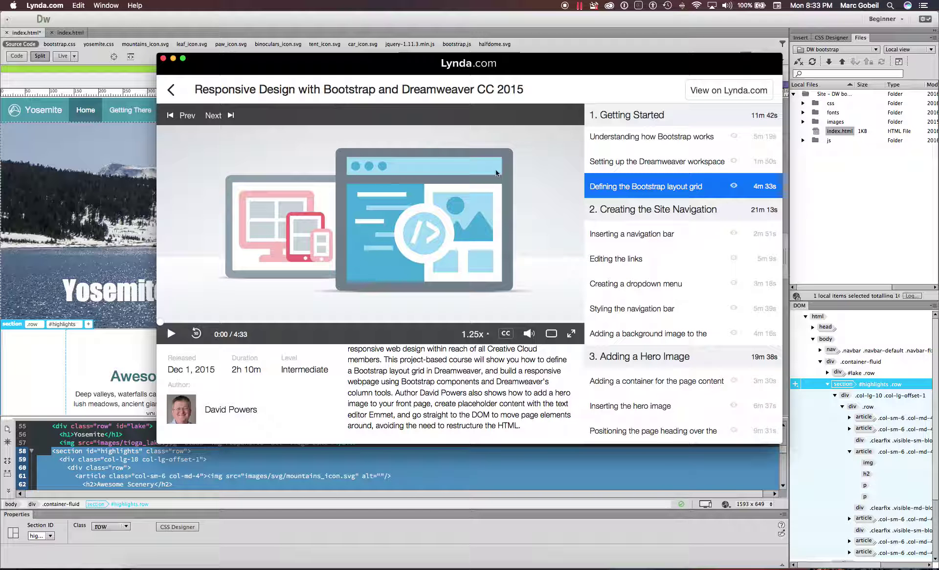
click(44, 340)
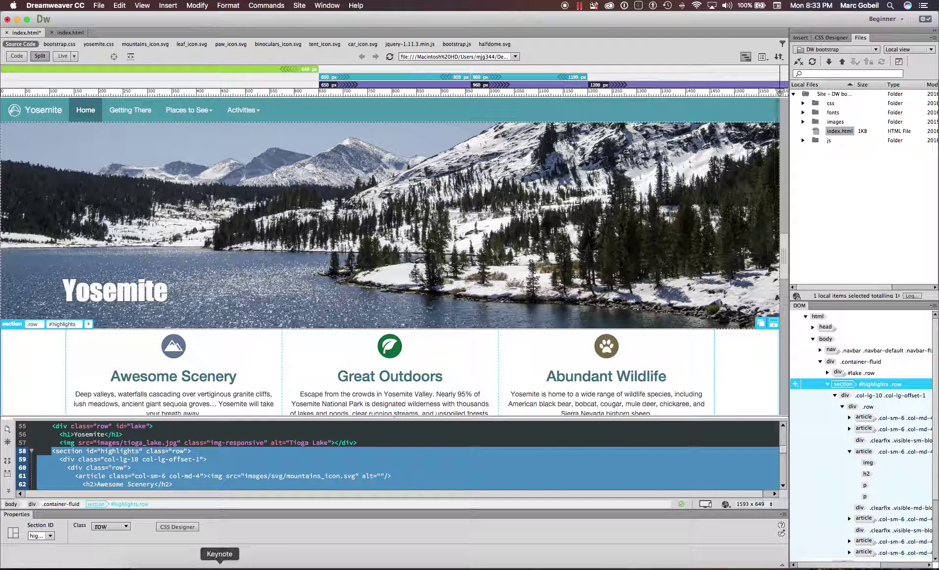
- In Safari, open the class blog from the Blogger editor and load the ETAD 402.3 2016 roster
click(430, 564)
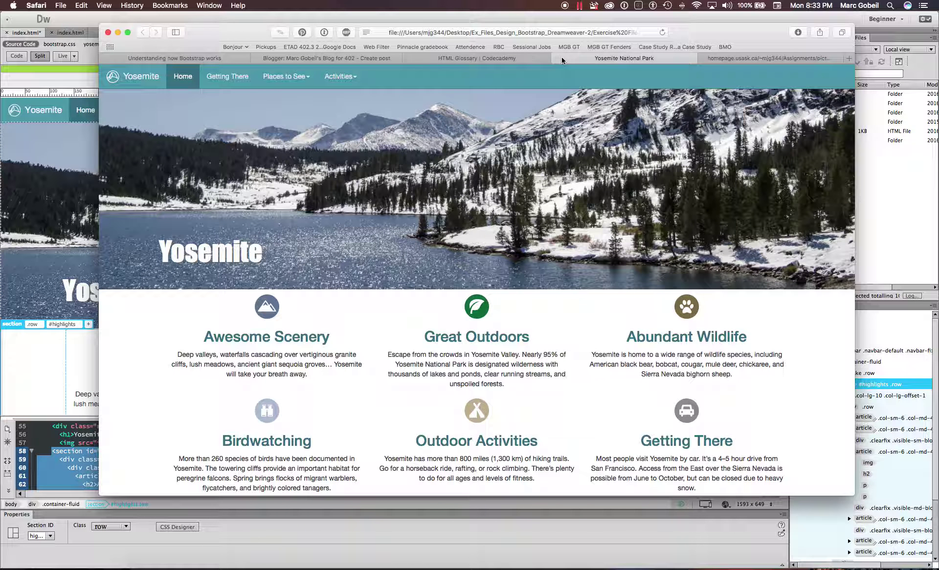
click(318, 60)
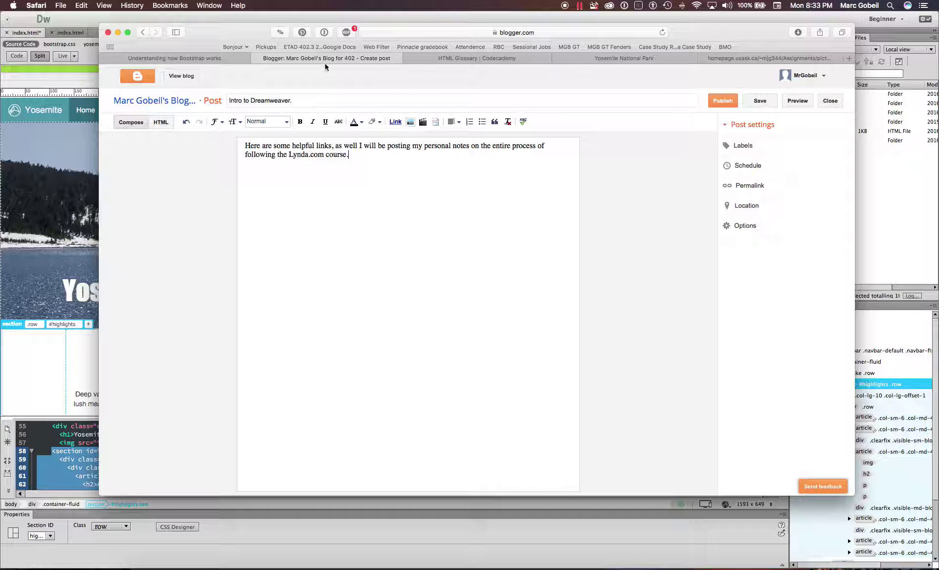
click(169, 79)
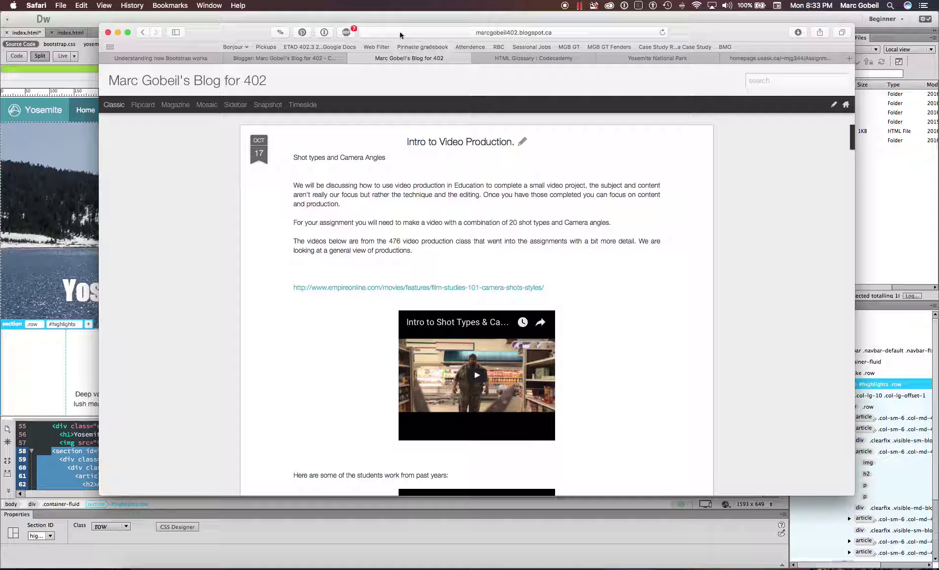
click(303, 48)
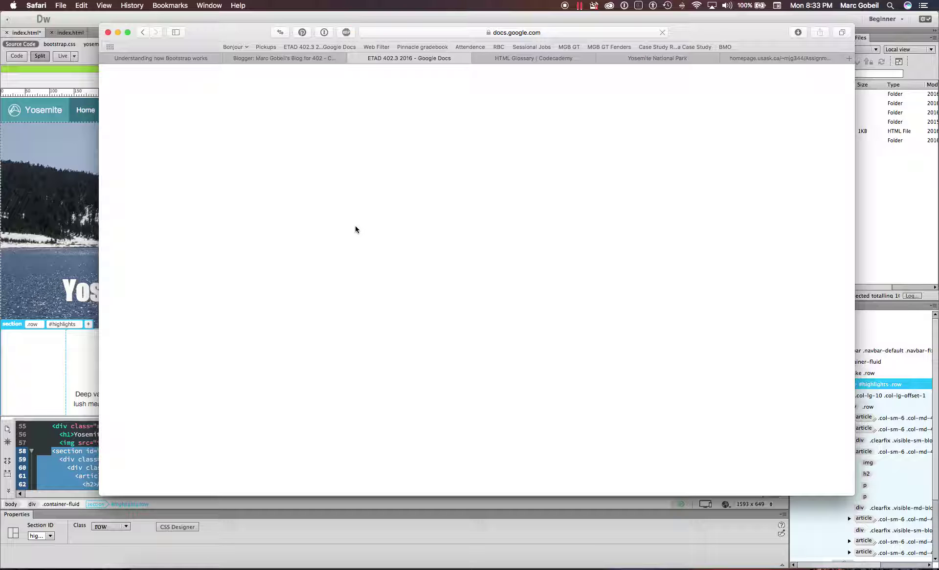
- Select the roster name that has no link and start inserting a link on it
scroll(344, 202, down, 4)
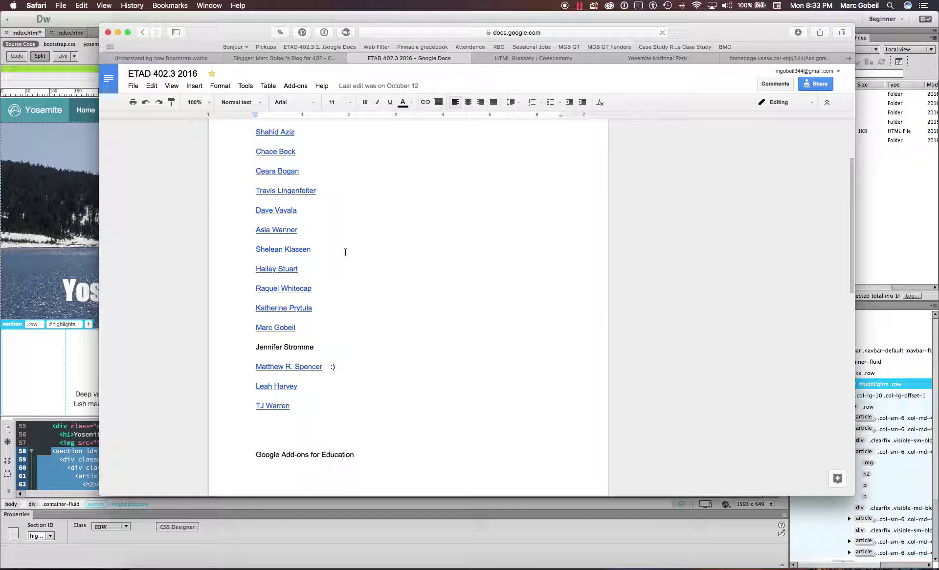
scroll(342, 246, up, 4)
scroll(297, 170, down, 1)
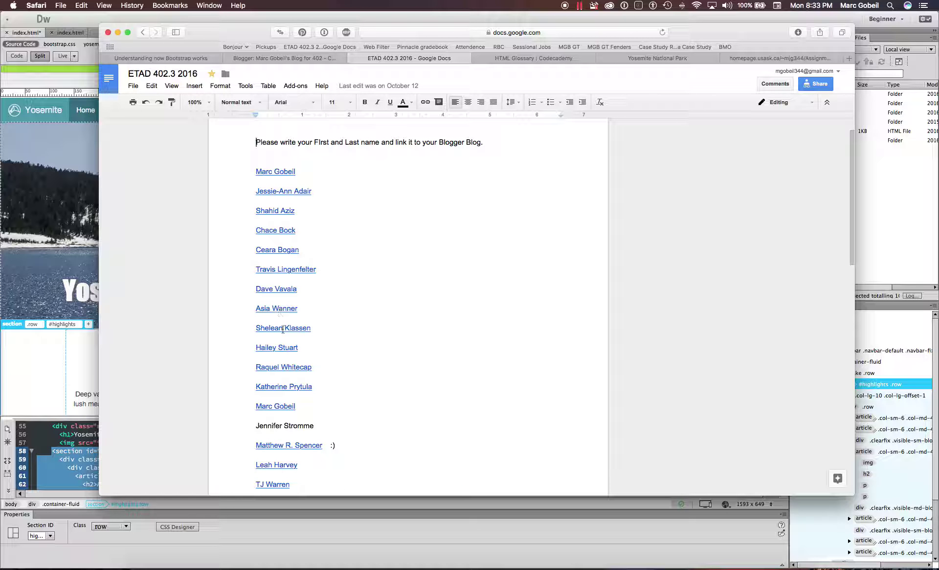
drag(315, 426, 235, 427)
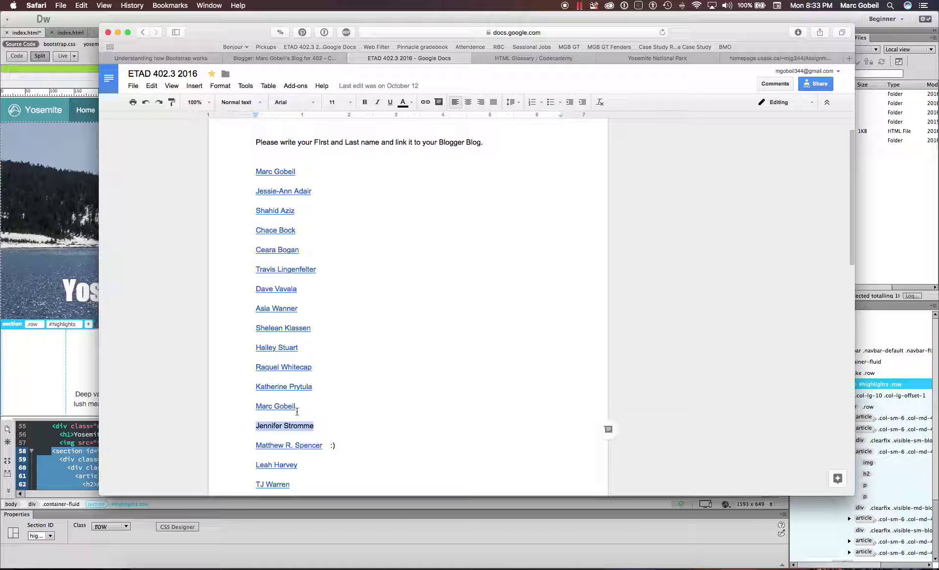
click(430, 102)
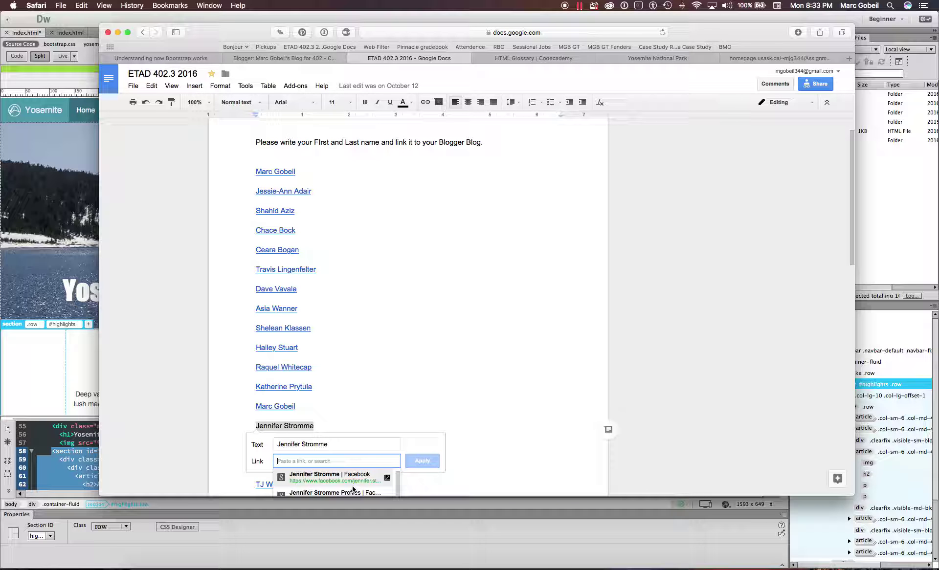
- Copy the class blog's web address from Safari's address bar
click(514, 59)
click(304, 57)
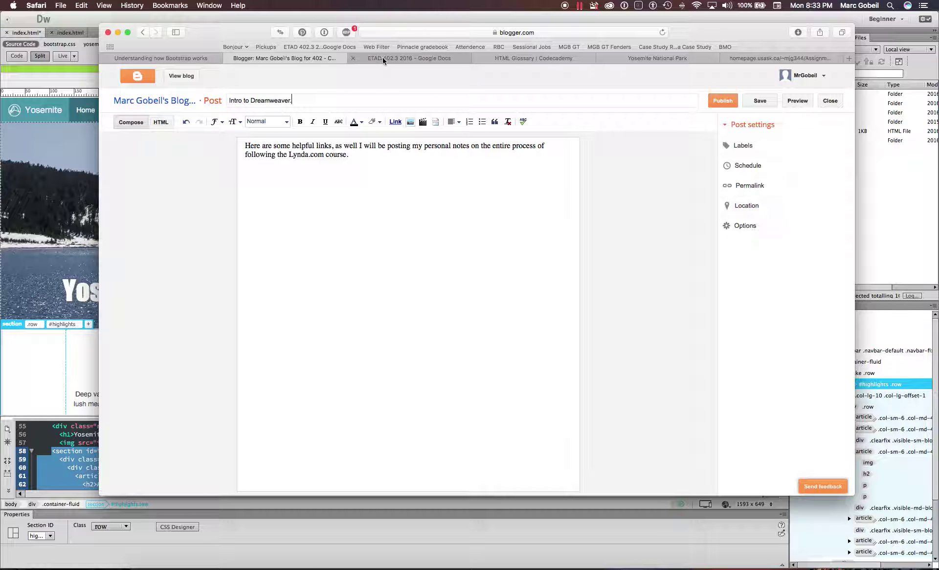
click(508, 31)
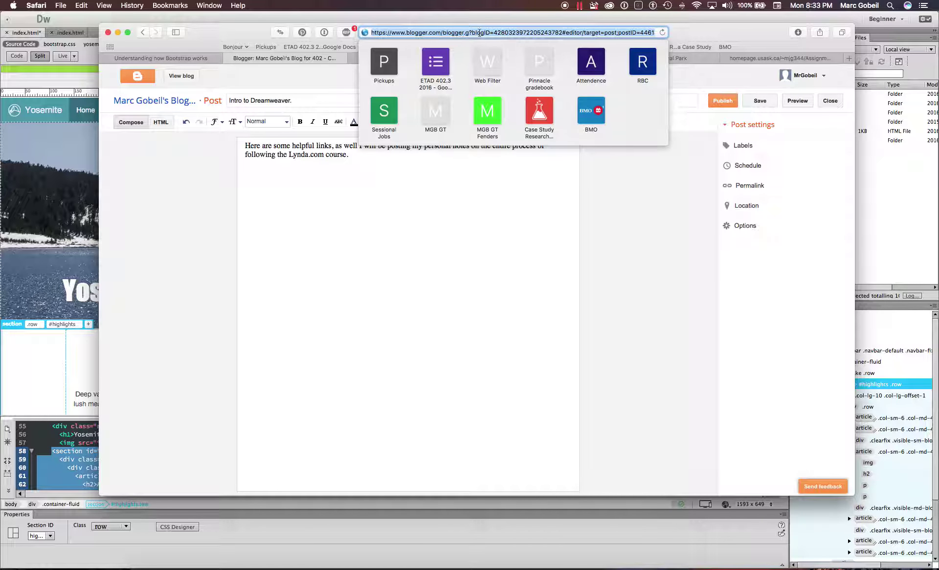
click(336, 64)
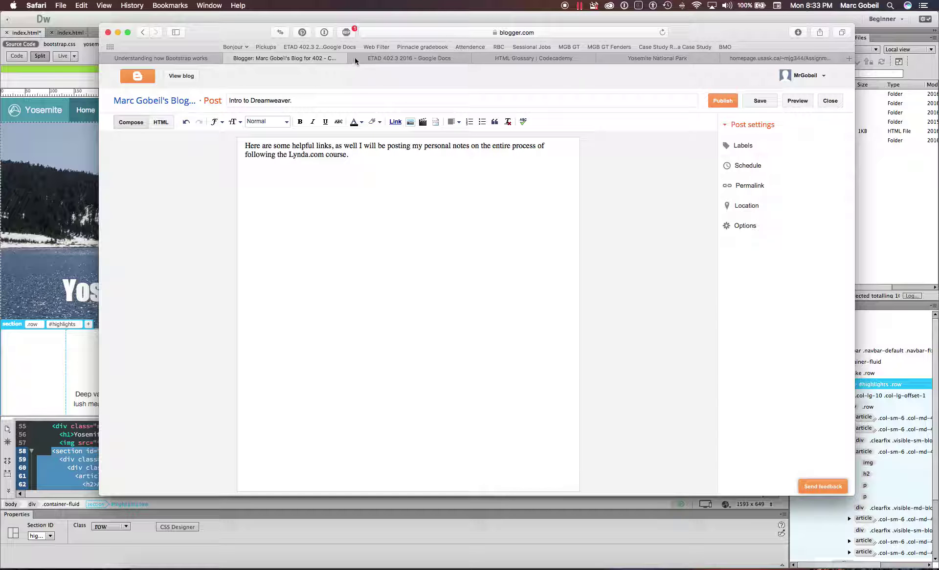
click(182, 76)
click(501, 29)
key(super+c)
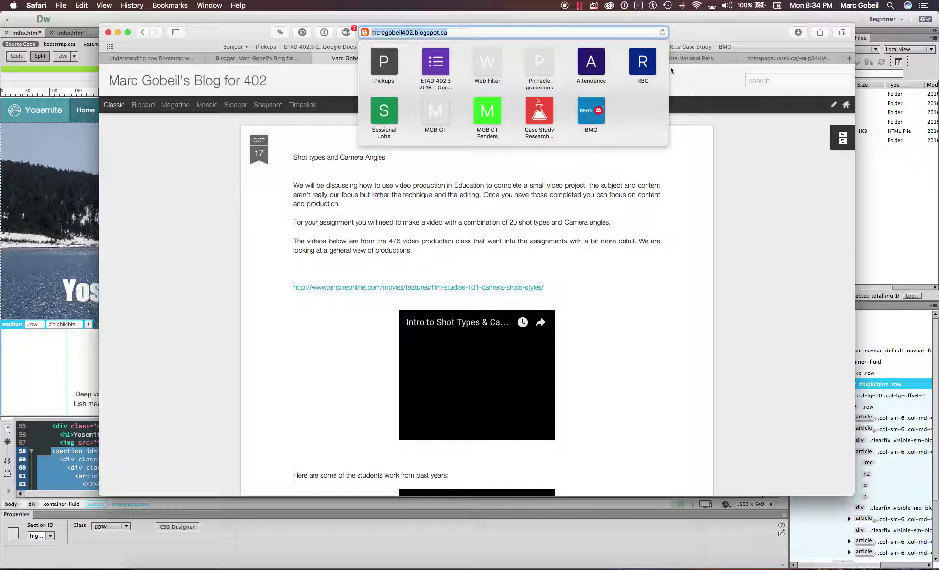
click(717, 81)
- Paste the blog address into the link field, then delete it and cancel the link
click(479, 58)
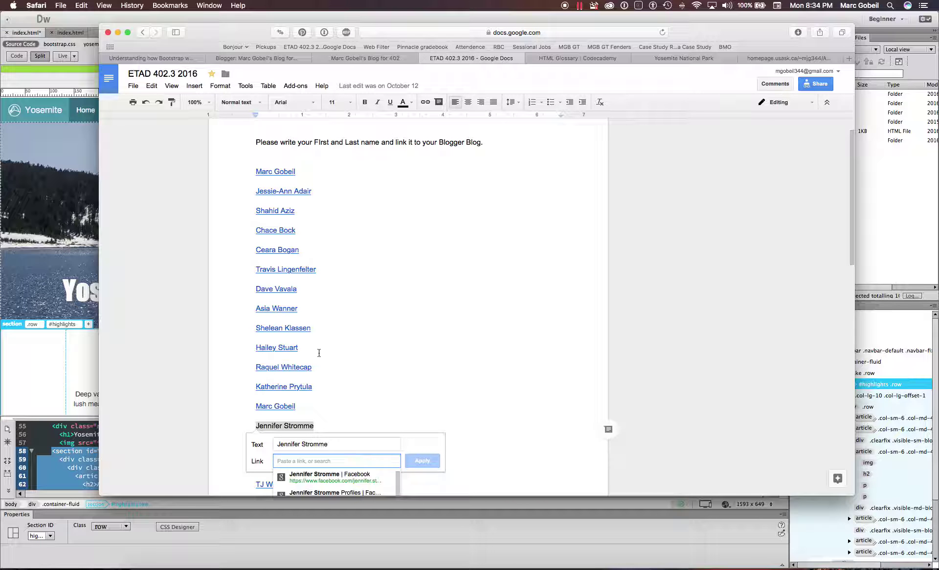
key(super+v)
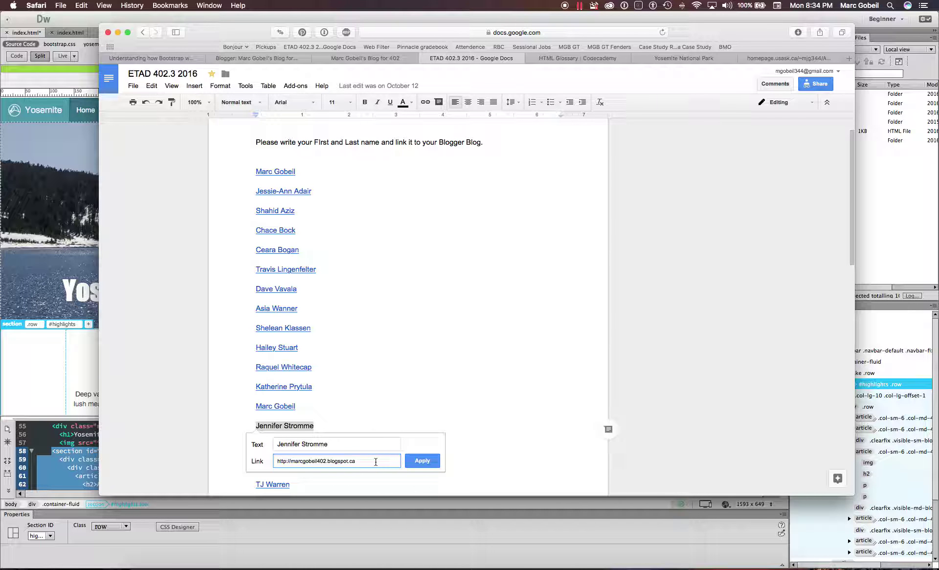
key(super+a)
key(BackSpace)
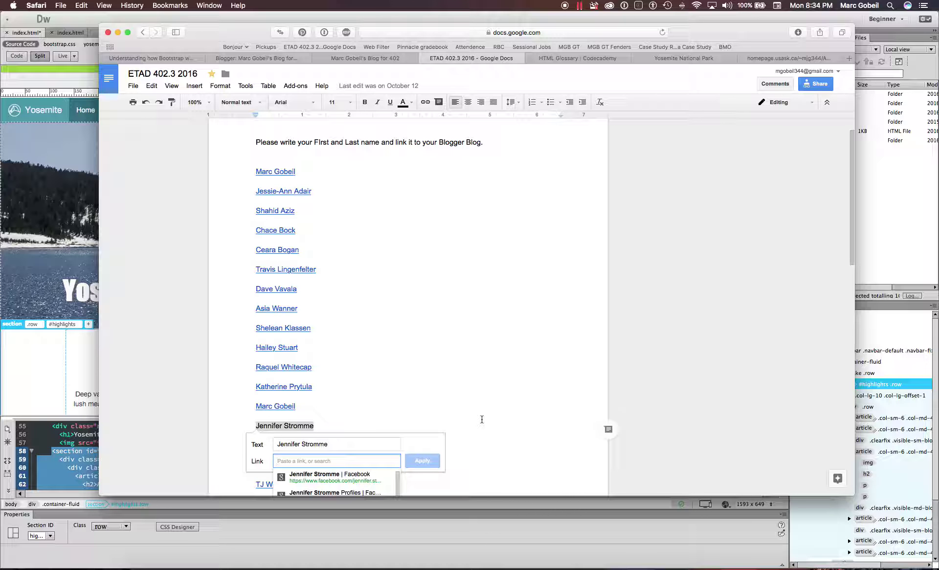
key(Escape)
- Open a classmate's linked blog from the roster in a new tab
scroll(481, 419, down, 3)
scroll(481, 419, up, 4)
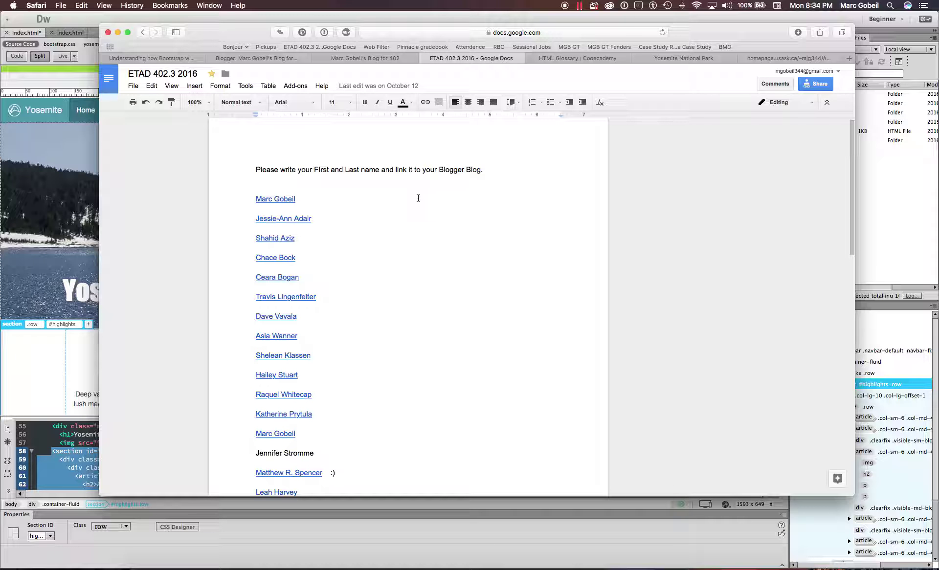
scroll(374, 191, down, 1)
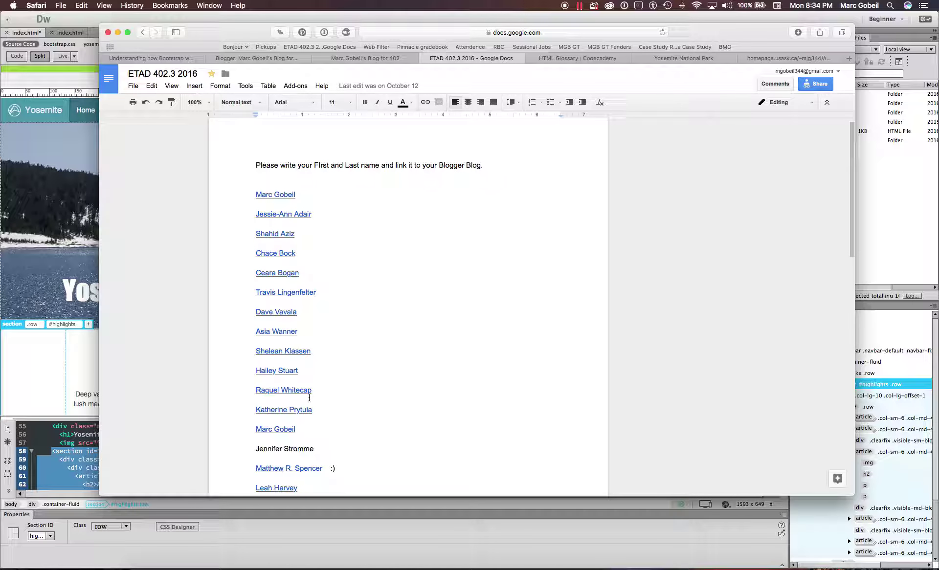
scroll(306, 377, down, 3)
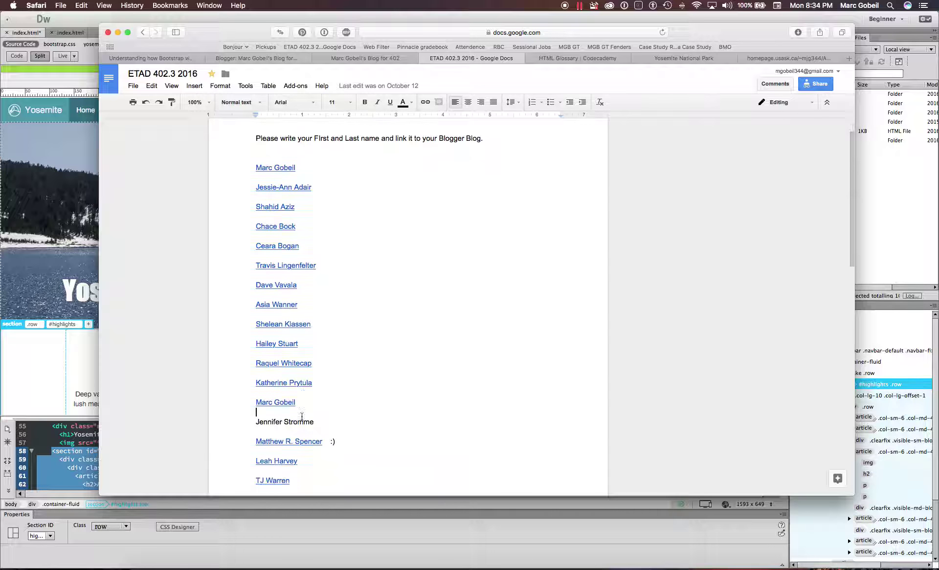
click(289, 198)
click(302, 215)
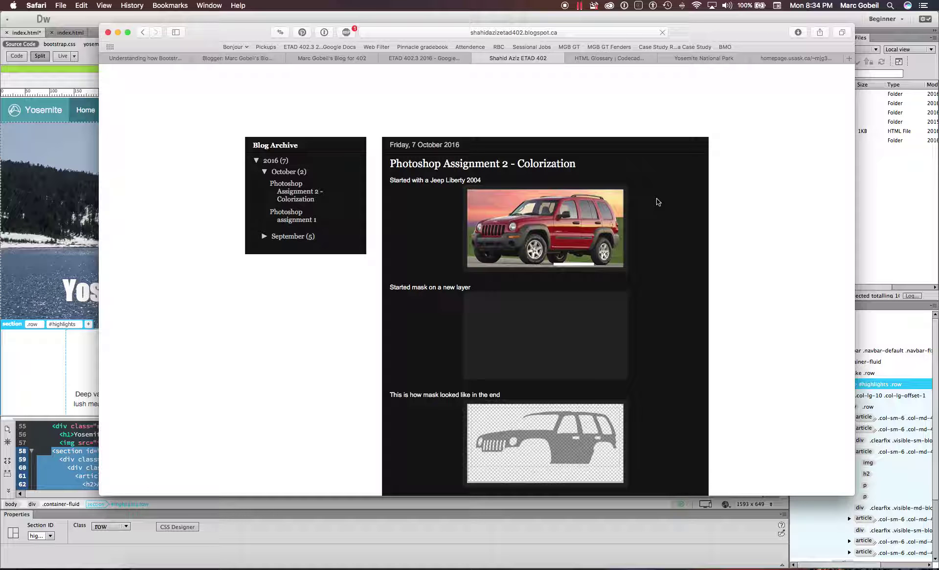
- Open the '2 comments' on the student's Photoshop Assignment 2 - Colorization post
scroll(657, 202, down, 5)
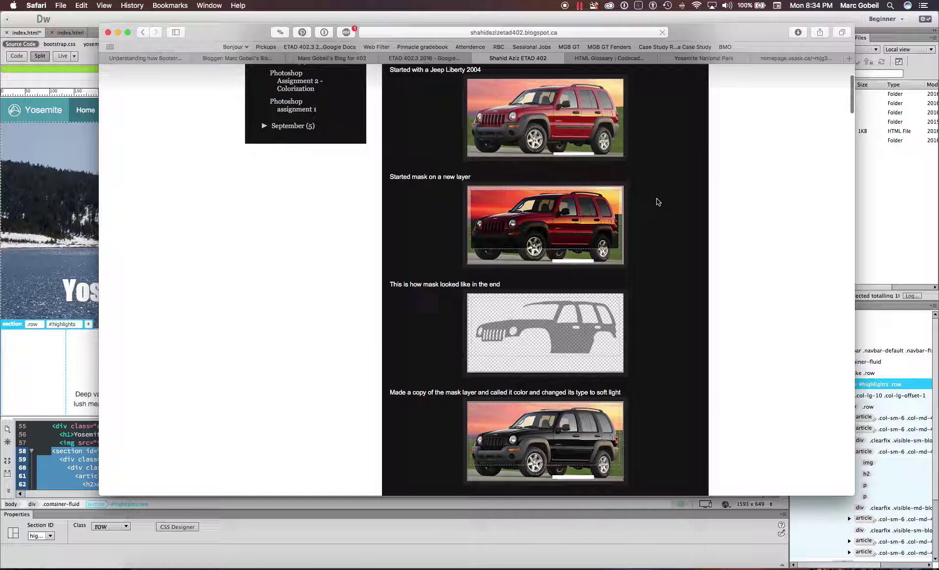
scroll(658, 202, down, 10)
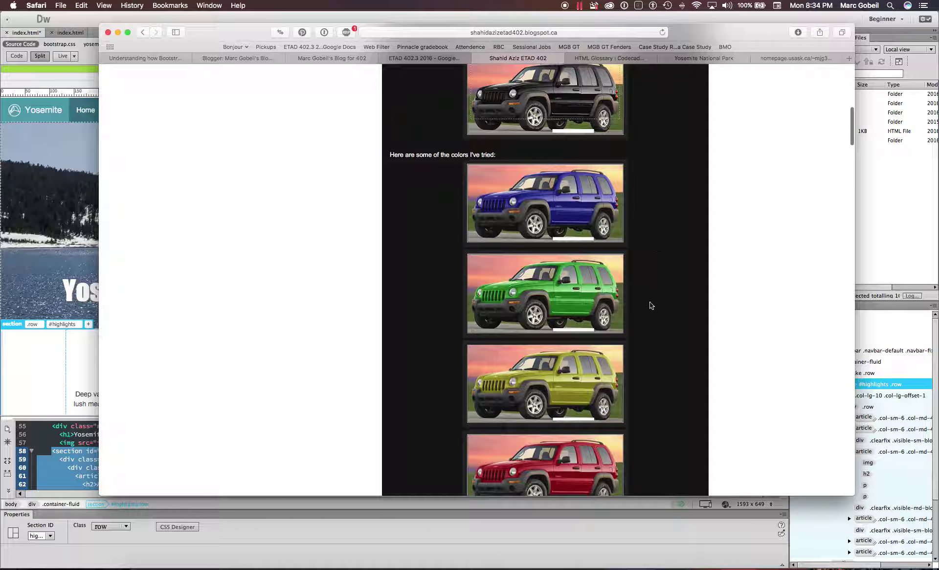
scroll(471, 344, down, 6)
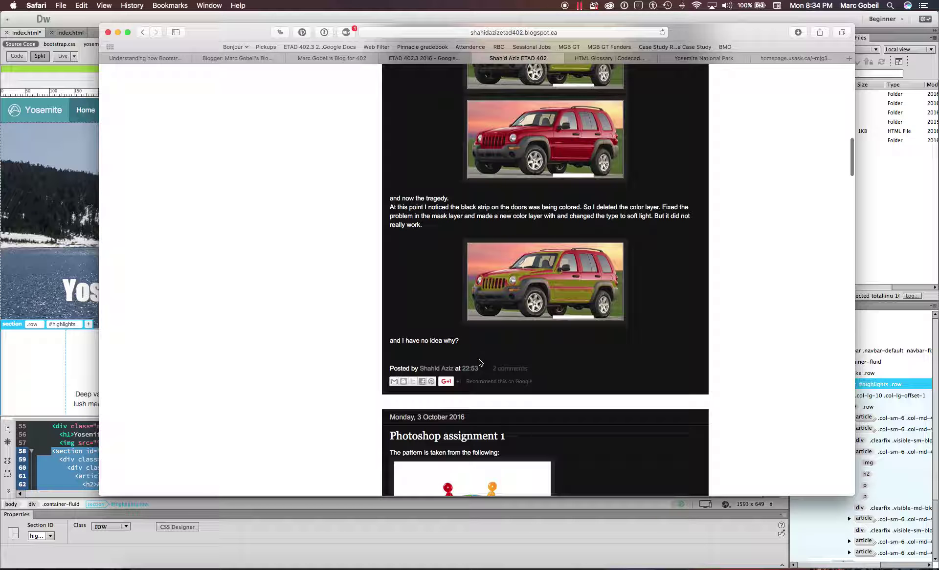
click(503, 372)
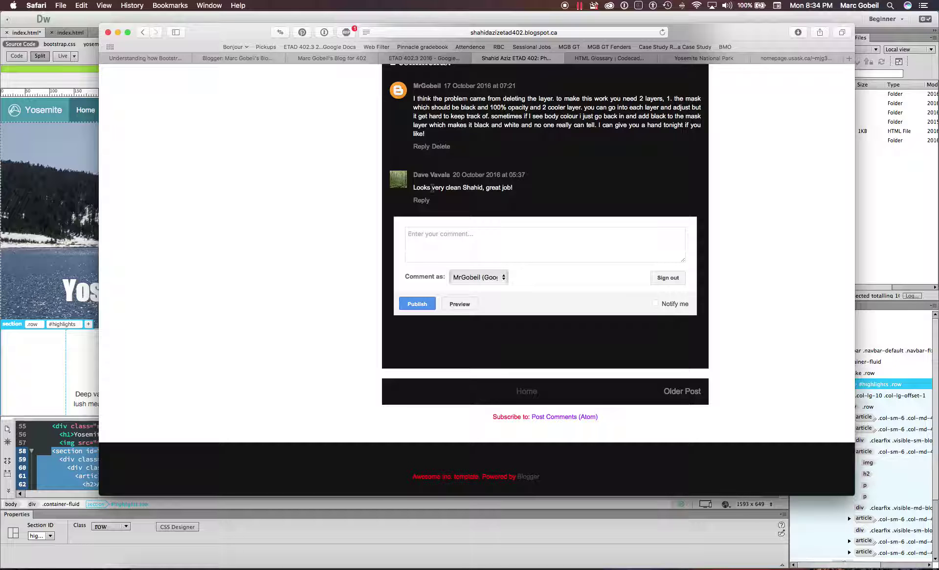
- Go back to the post list, scroll to the Sketchup home design post, and close the blog
key(super+bracketleft)
scroll(527, 194, down, 6)
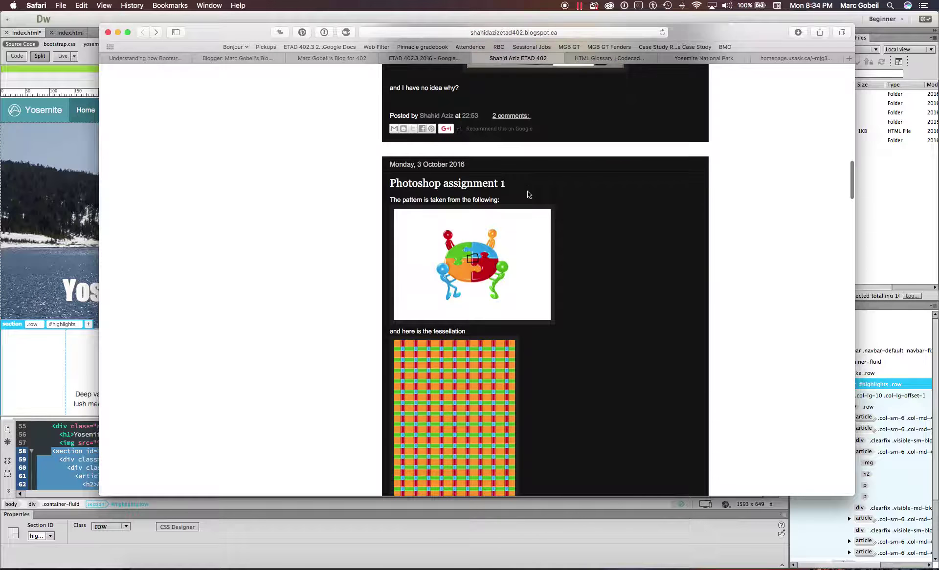
scroll(527, 194, down, 8)
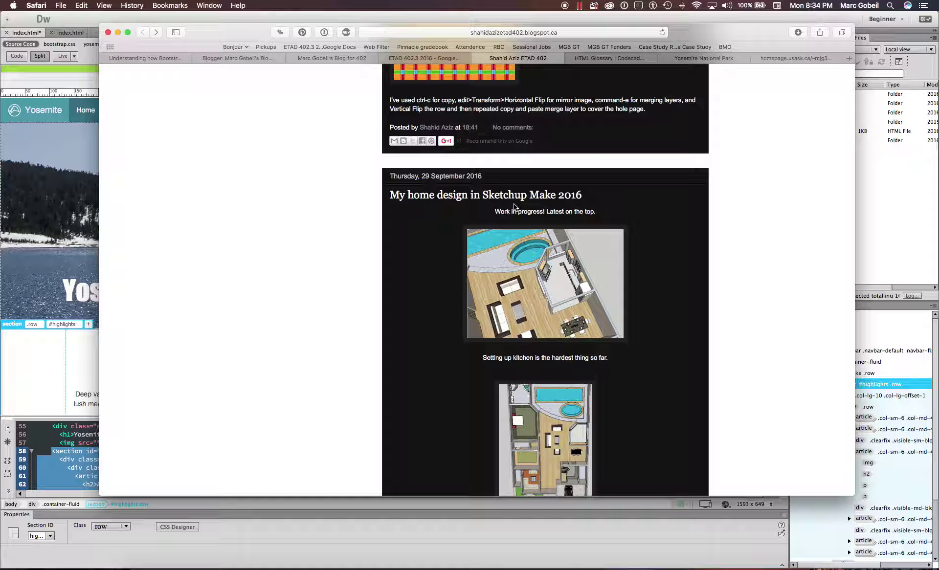
click(478, 55)
- Dismiss the link preview in the roster and bring Dreamweaver's index.html Yosemite page forward
click(424, 245)
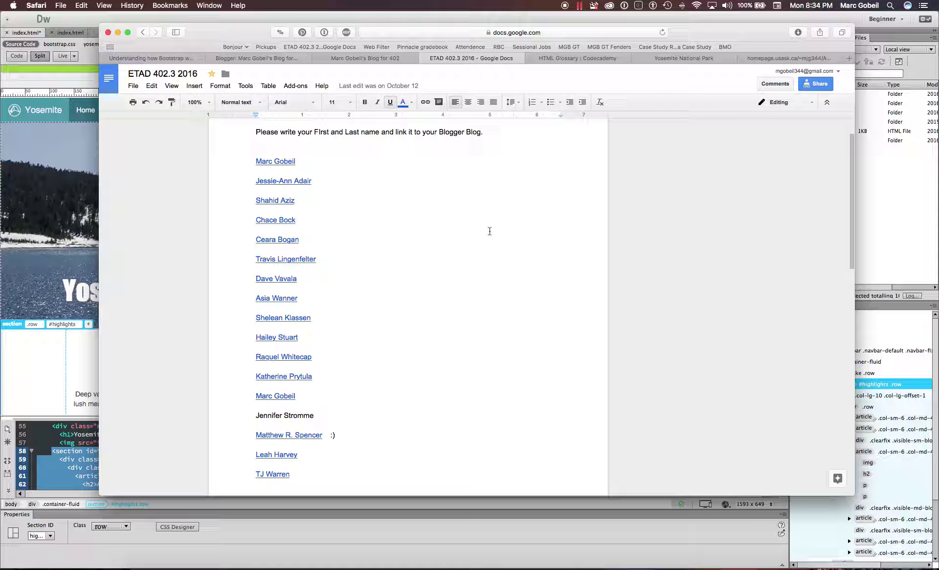
click(47, 358)
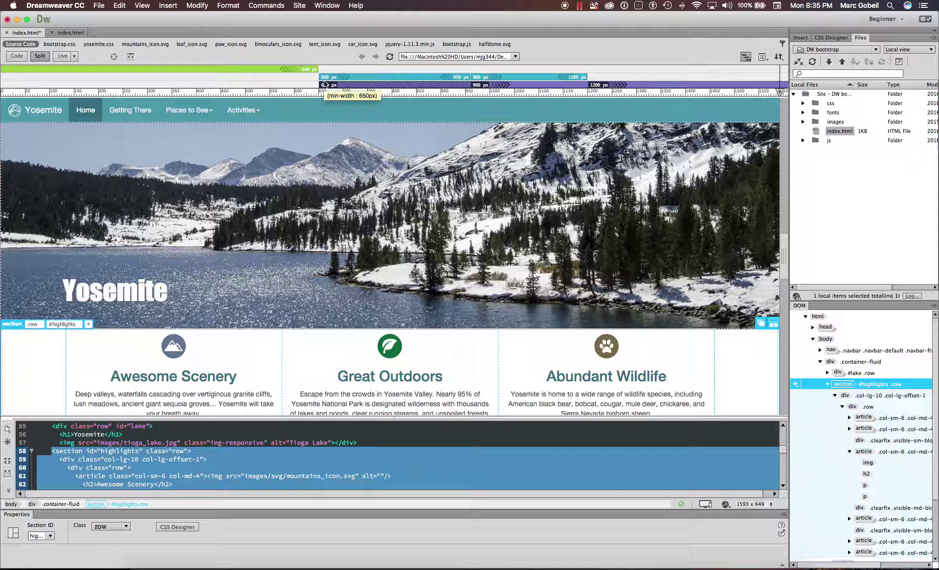
- Scroll through the Yosemite page in Design view, opening and dismissing the Preview in Browser list
scroll(375, 264, down, 15)
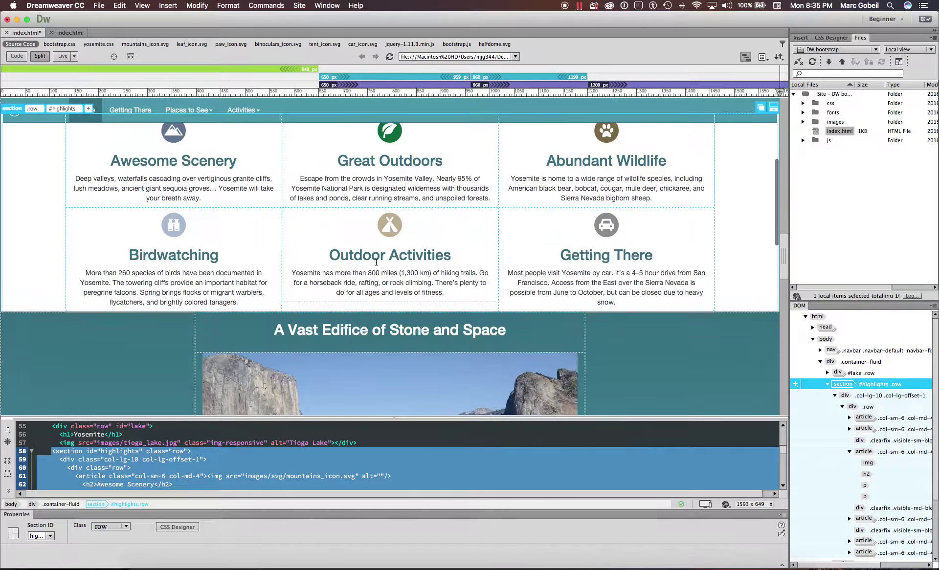
scroll(376, 265, up, 10)
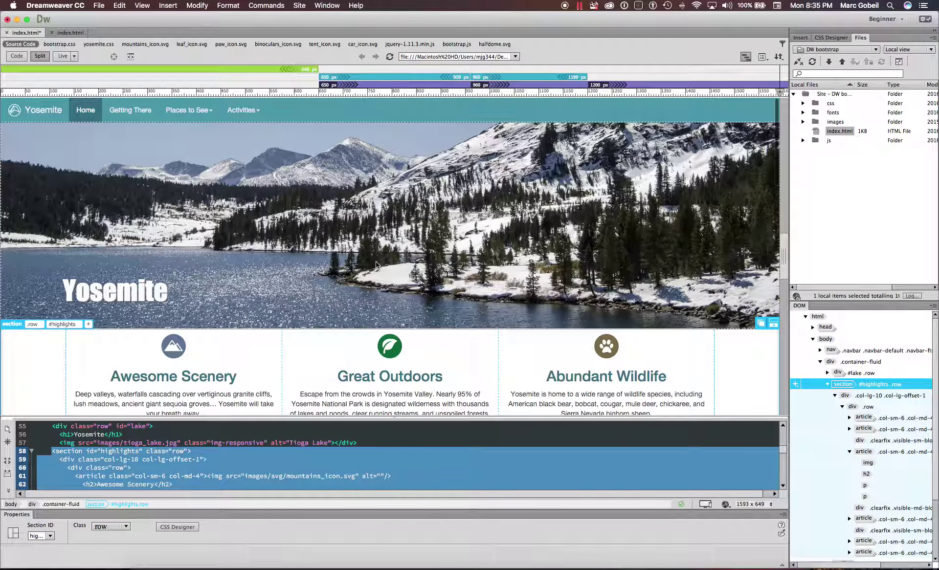
scroll(251, 213, down, 10)
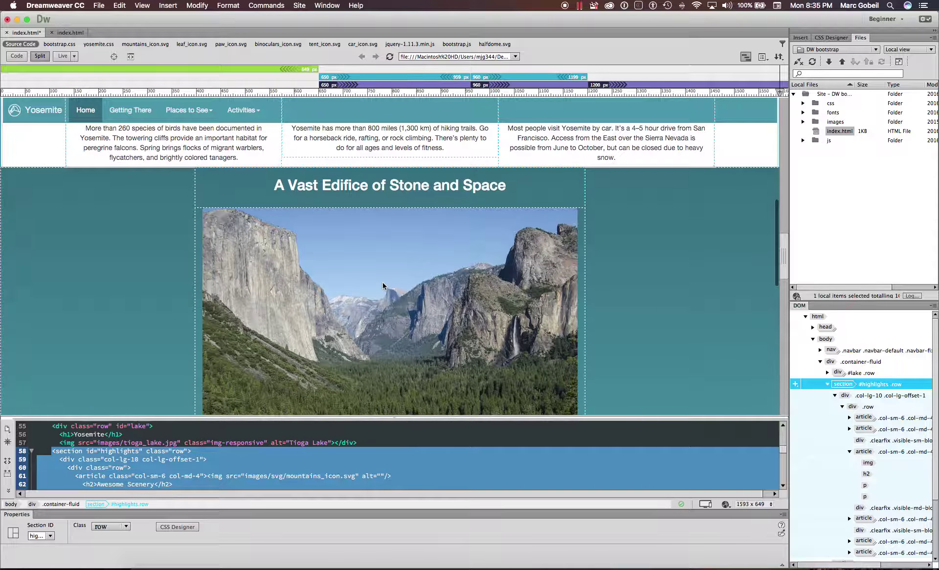
scroll(384, 283, down, 10)
scroll(683, 477, up, 2)
scroll(683, 476, up, 10)
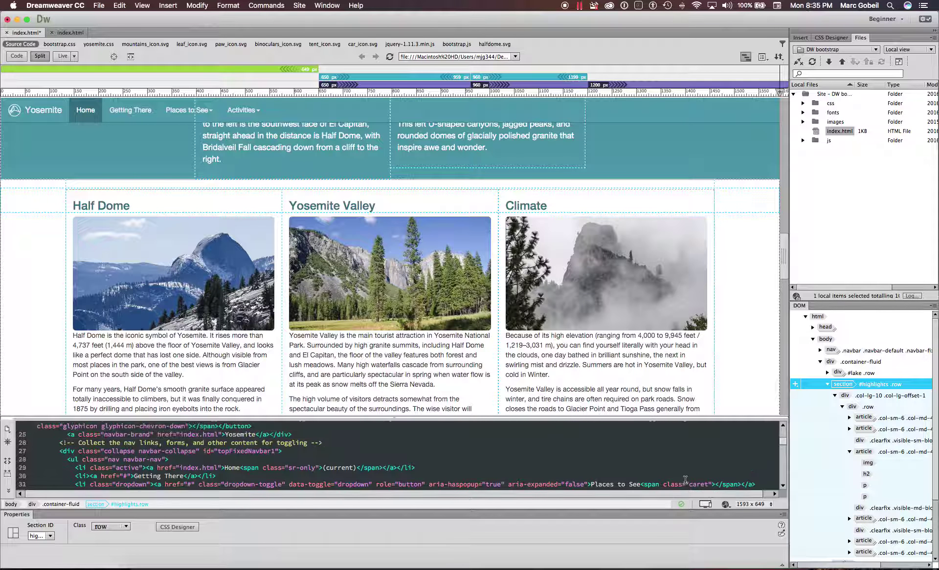
scroll(684, 377, up, 20)
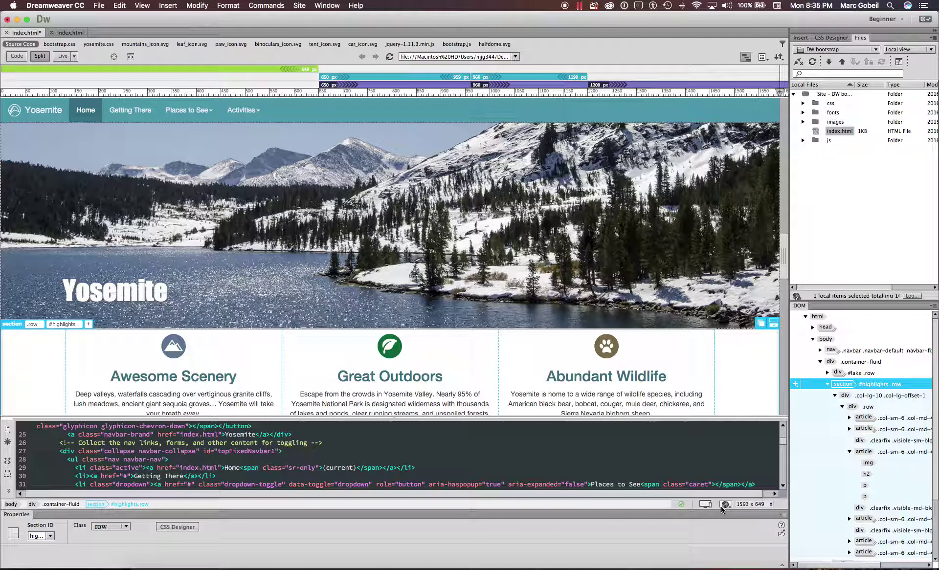
click(725, 505)
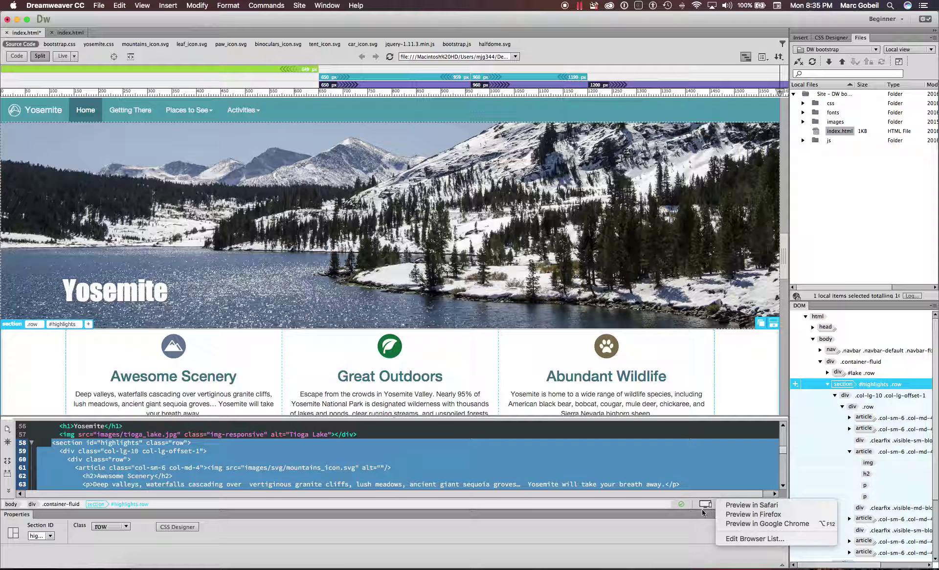
click(703, 514)
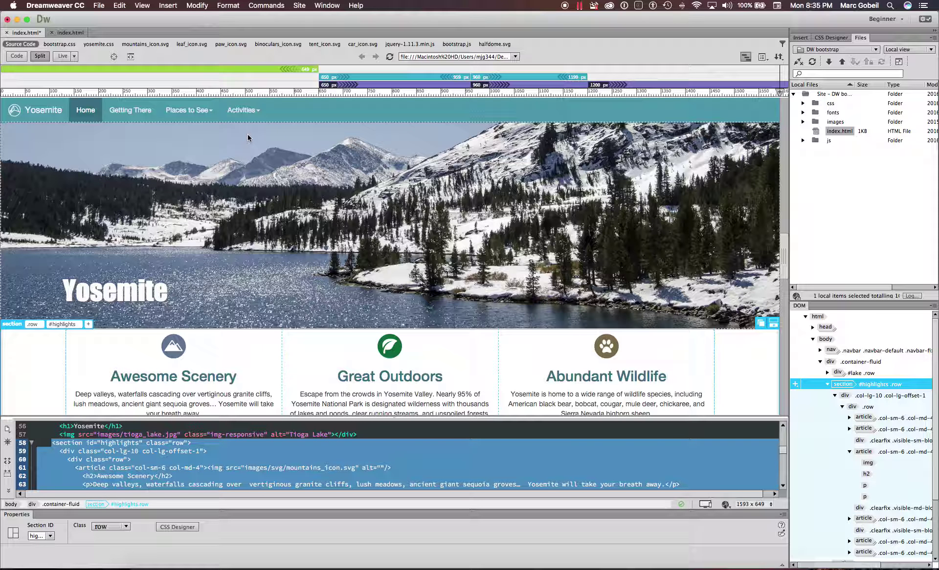
scroll(146, 176, down, 5)
scroll(146, 176, down, 4)
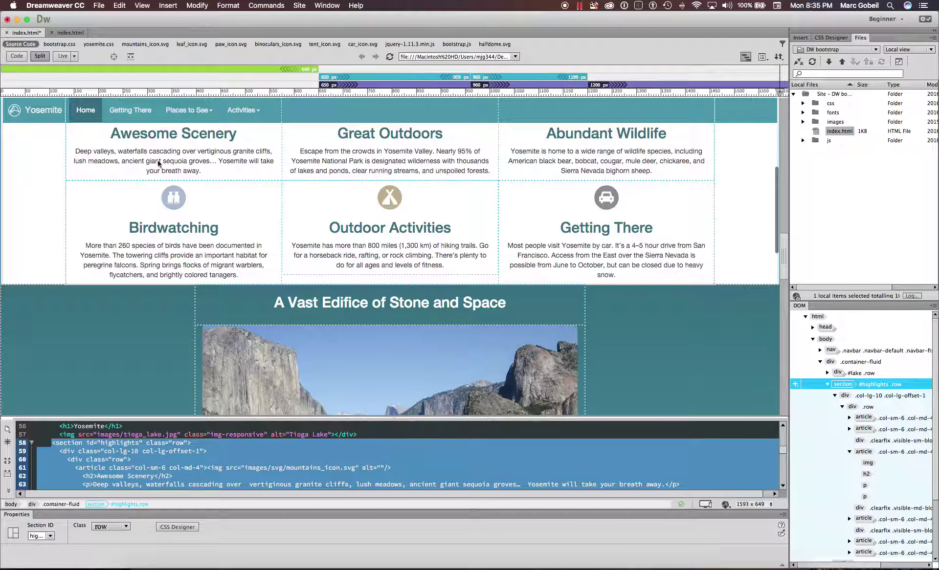
scroll(182, 149, down, 8)
scroll(183, 120, up, 15)
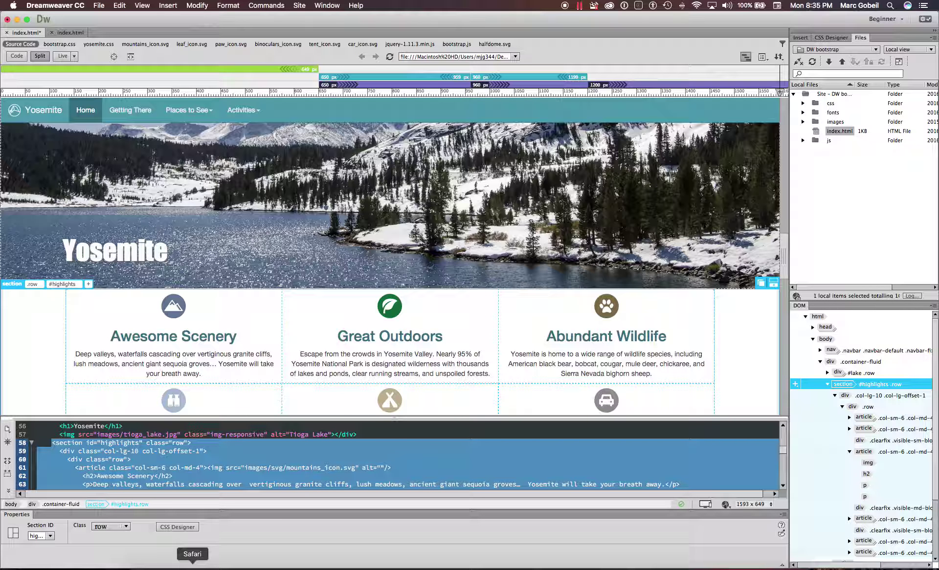
- Close the Yosemite National Park preview and magazine scan tabs in Safari, then return to Dreamweaver
click(192, 566)
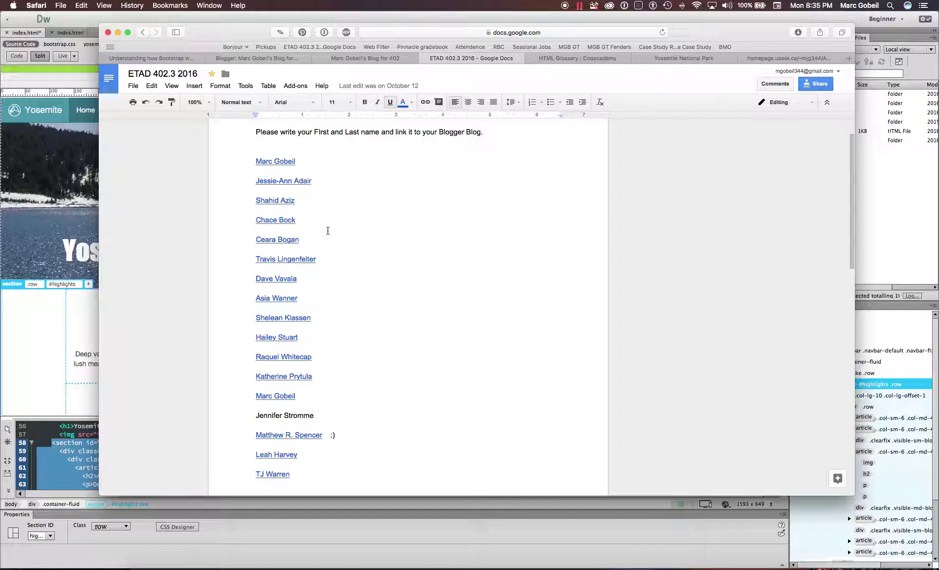
click(706, 58)
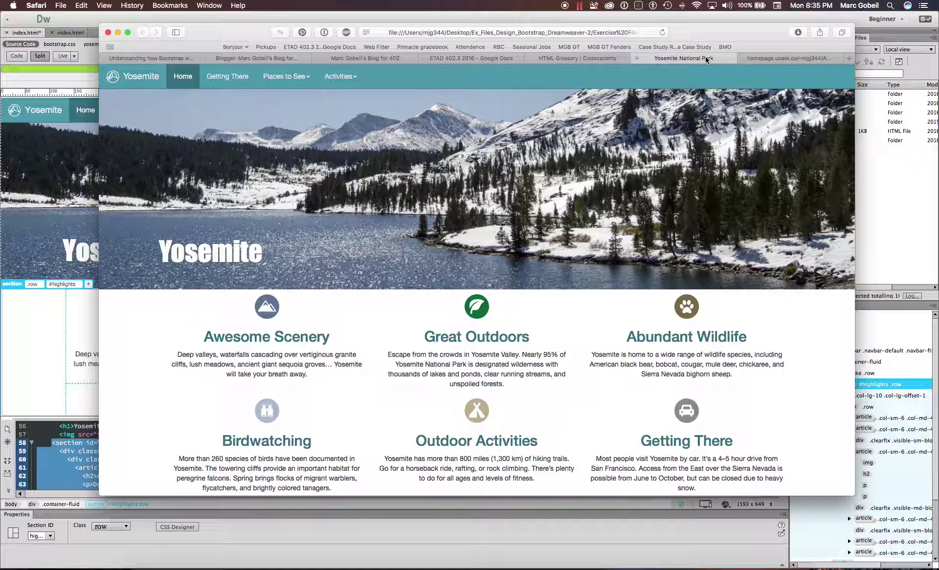
key(super+w)
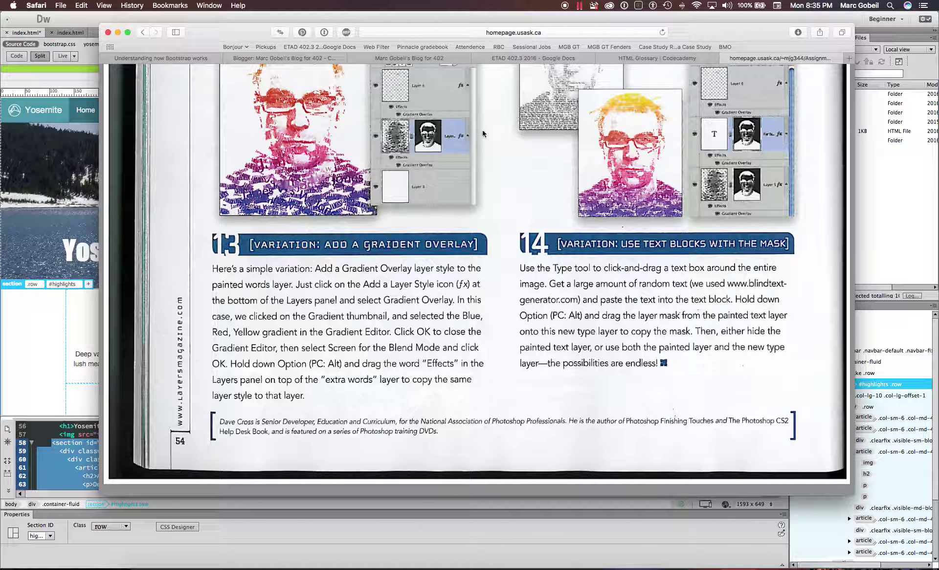
scroll(353, 179, up, 5)
key(super+w)
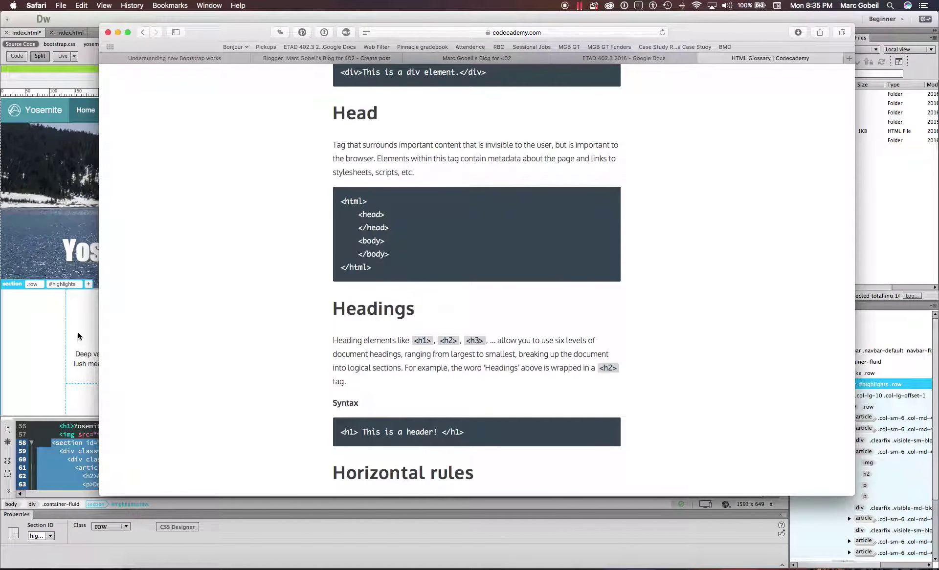
click(78, 332)
scroll(702, 261, down, 10)
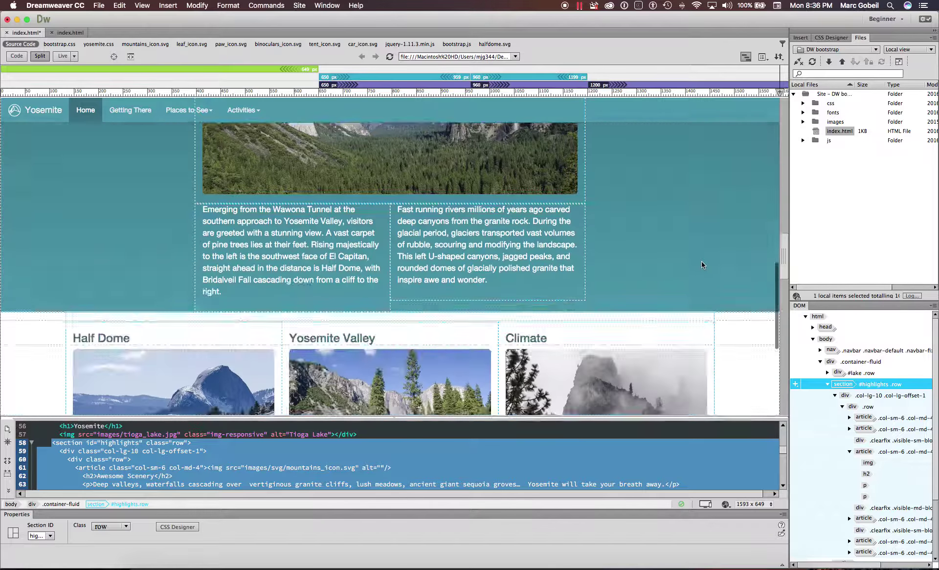
- Select section #articles containing the Half Dome, Yosemite Valley and Climate columns
click(741, 256)
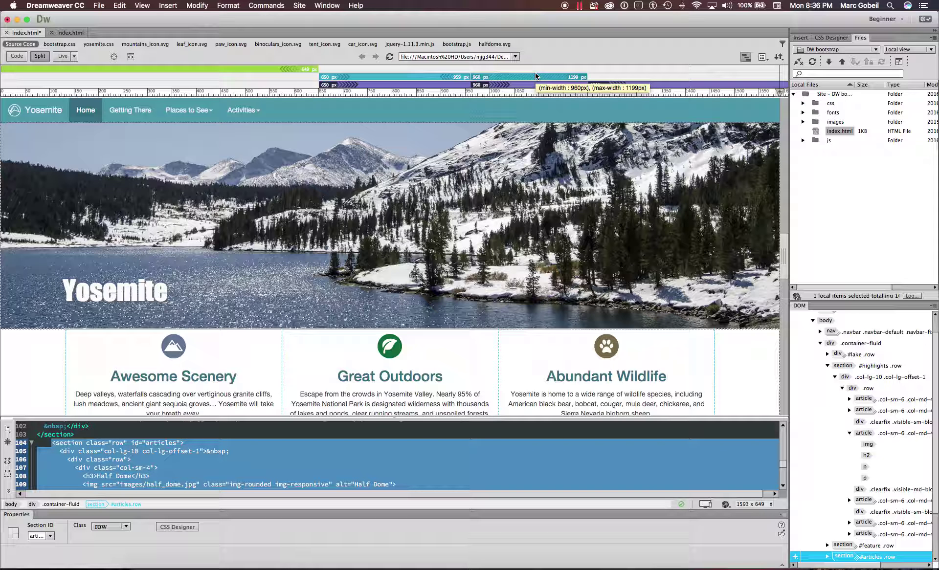
scroll(497, 284, down, 3)
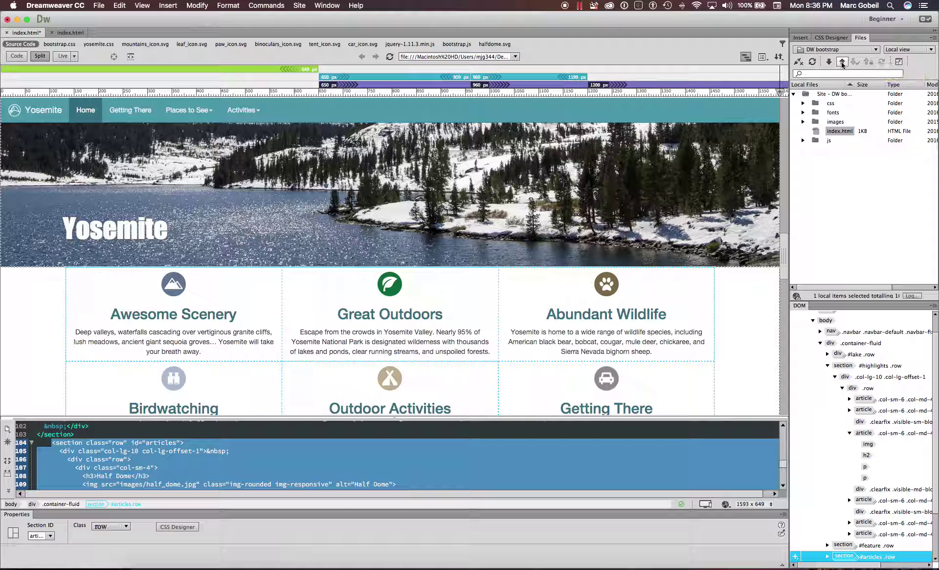
click(831, 38)
- Look through the Insert, CSS Designer and Files panels, then widen the design view to 1657 pixels
click(801, 38)
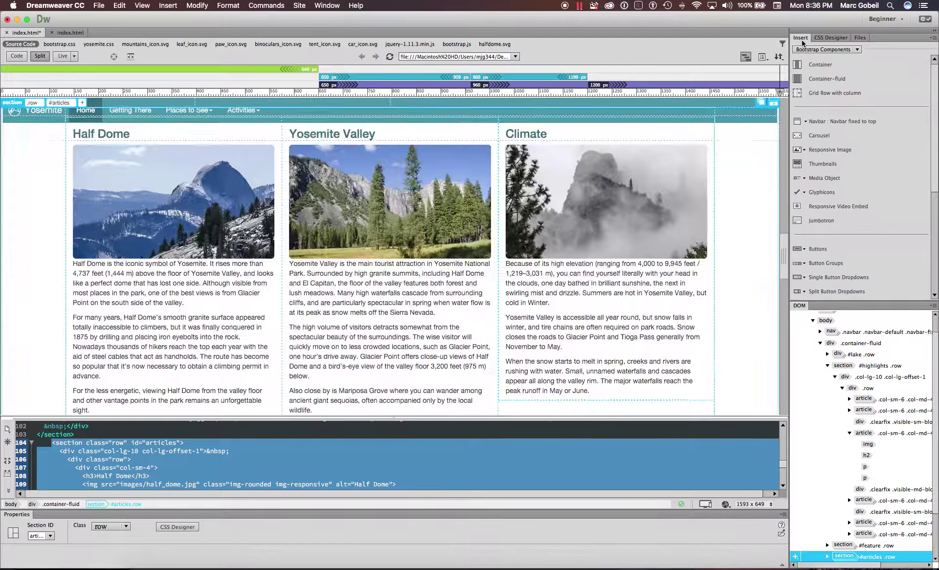
click(826, 38)
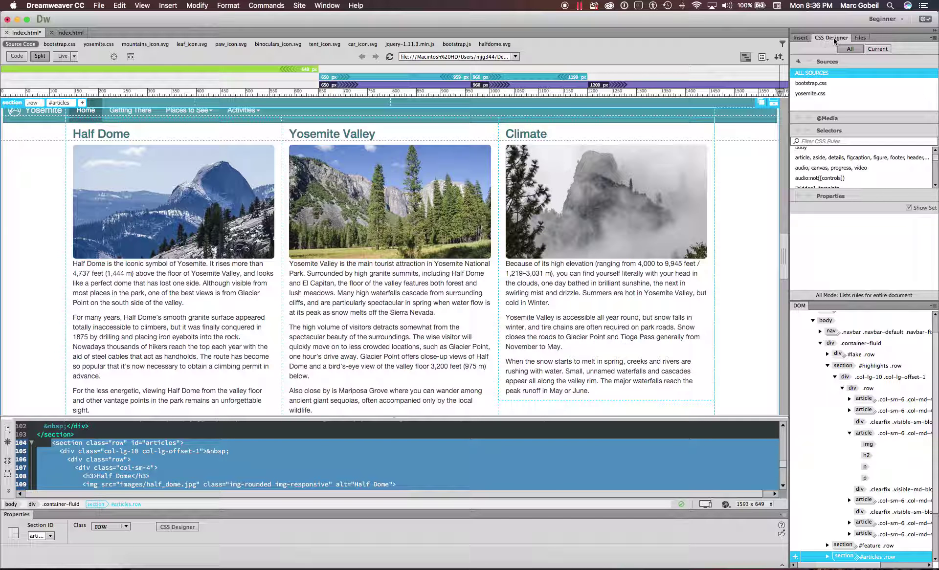
click(860, 38)
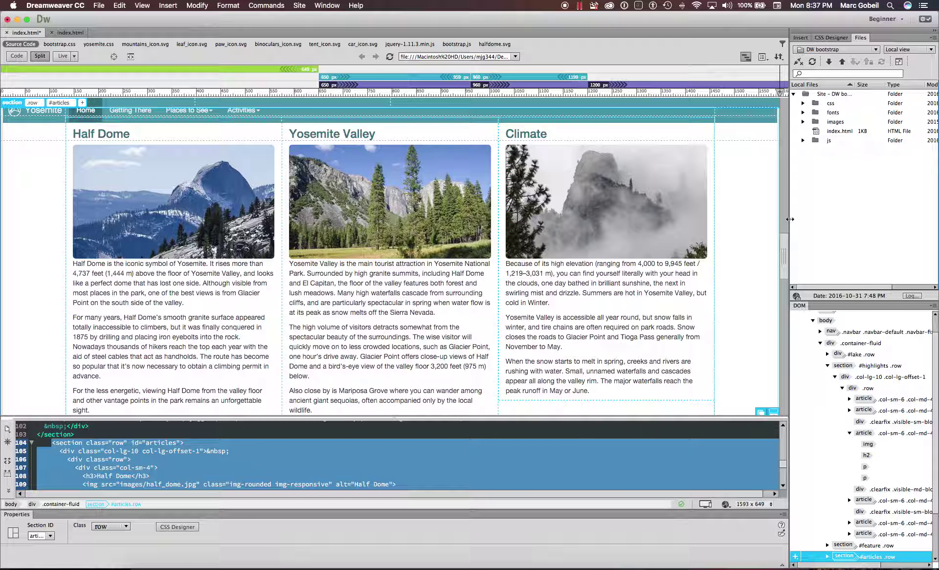
drag(788, 219, 820, 219)
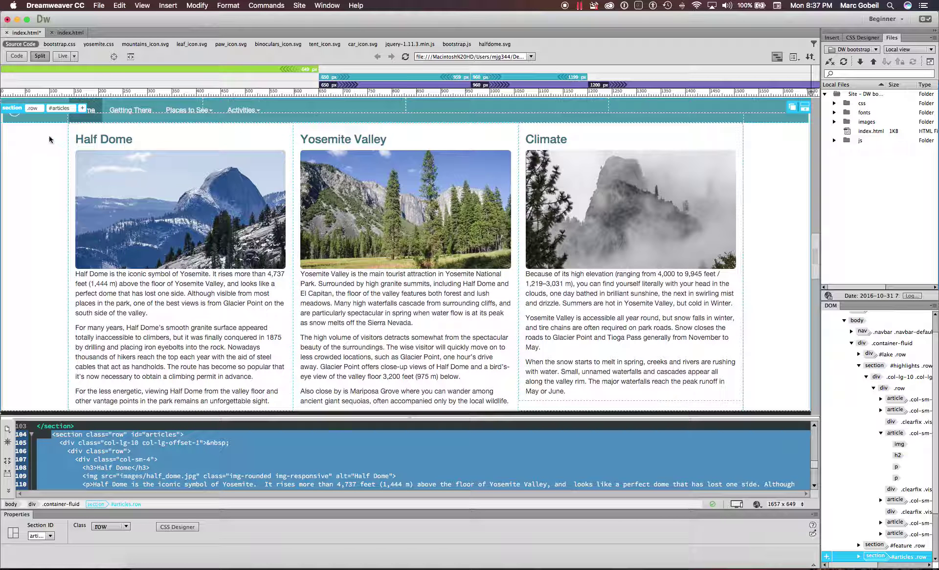
- Select the Yosemite navbar brand link and the word Yosemite in the hero heading
scroll(87, 256, up, 10)
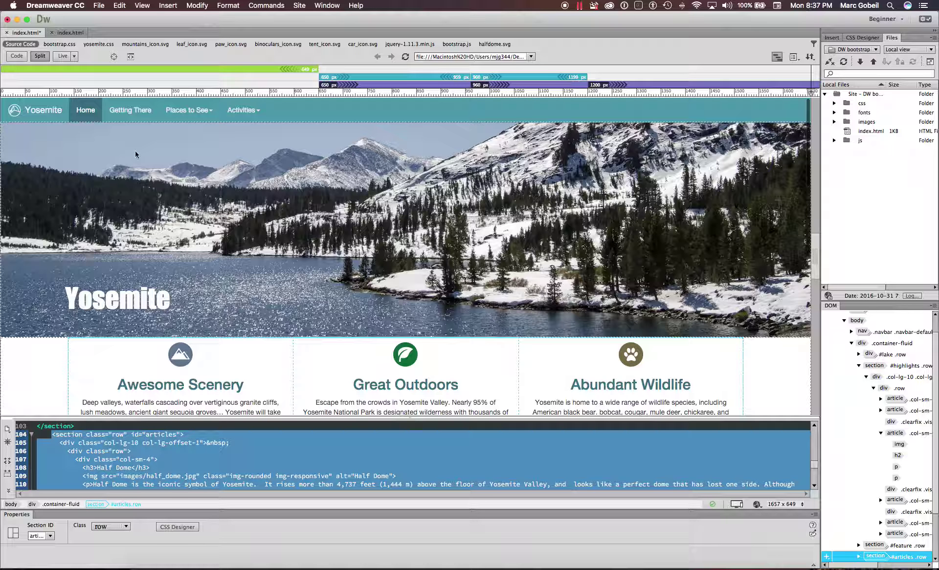
click(29, 111)
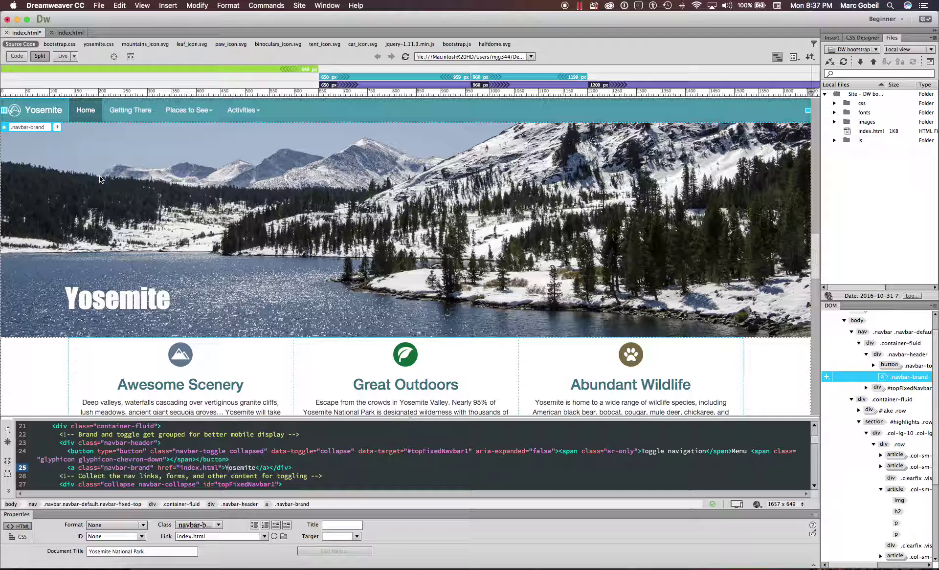
drag(74, 308, 166, 308)
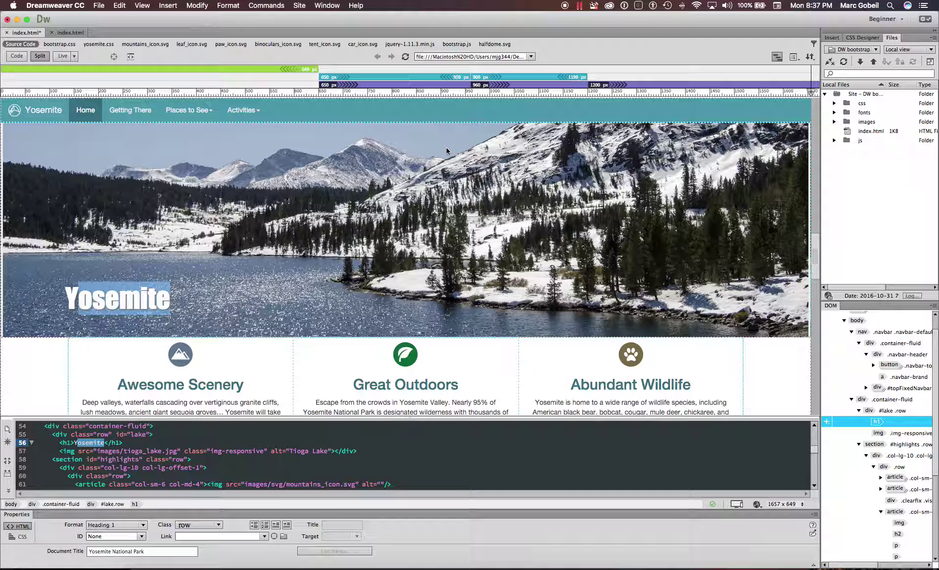
scroll(605, 312, down, 3)
scroll(604, 312, down, 10)
- Minimize Dreamweaver, return to the Intro to Dreamweaver Blogger draft, then bring up the Lynda.com lesson
click(17, 20)
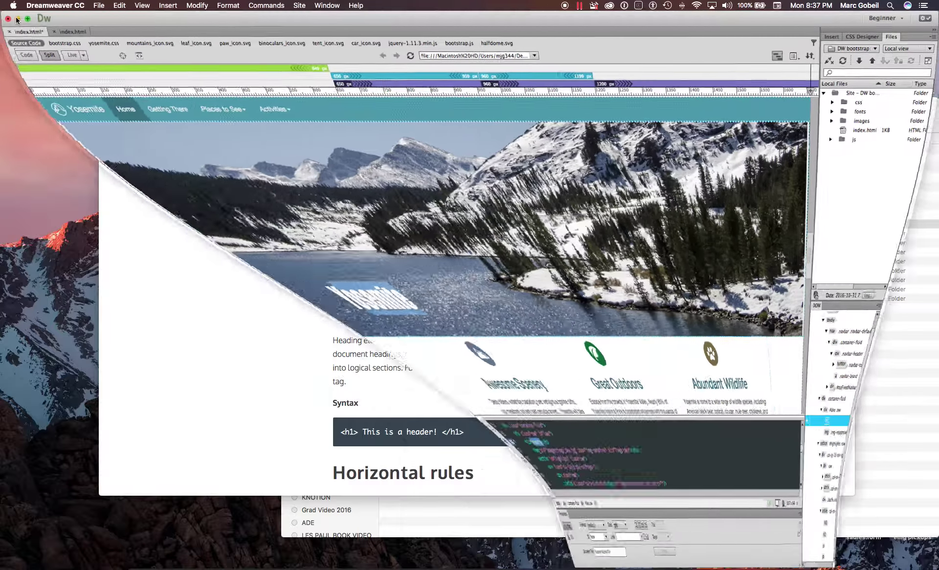
click(293, 361)
scroll(658, 80, up, 8)
scroll(658, 78, up, 15)
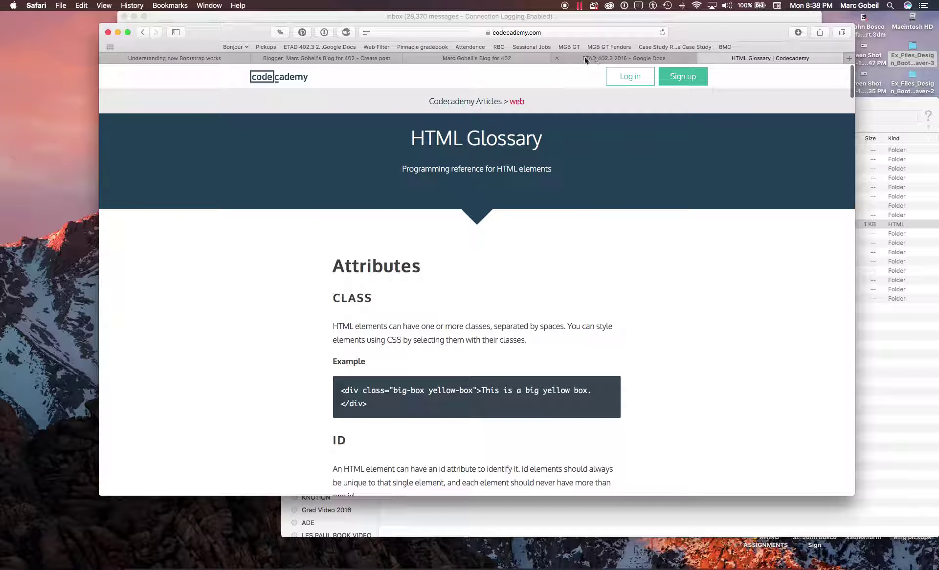
click(489, 58)
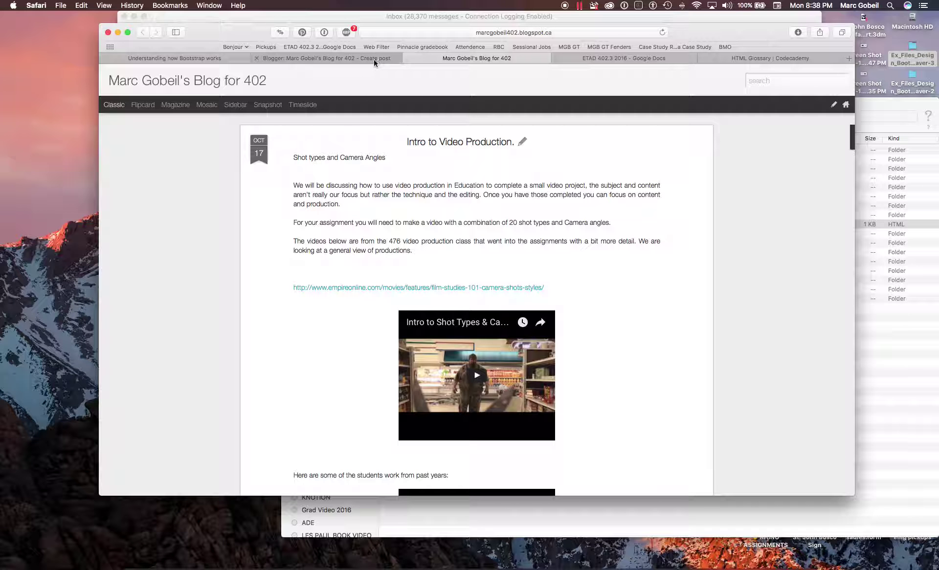
click(334, 58)
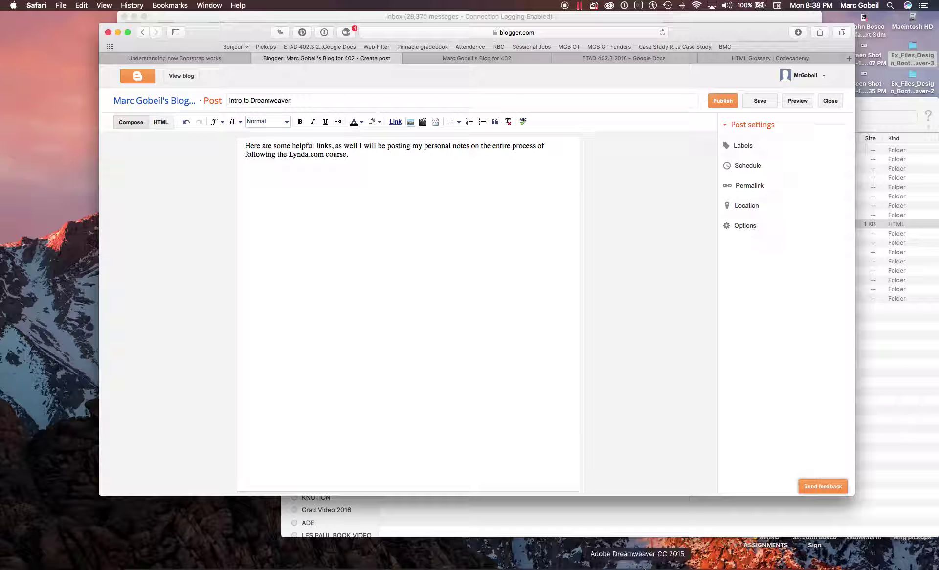
click(549, 564)
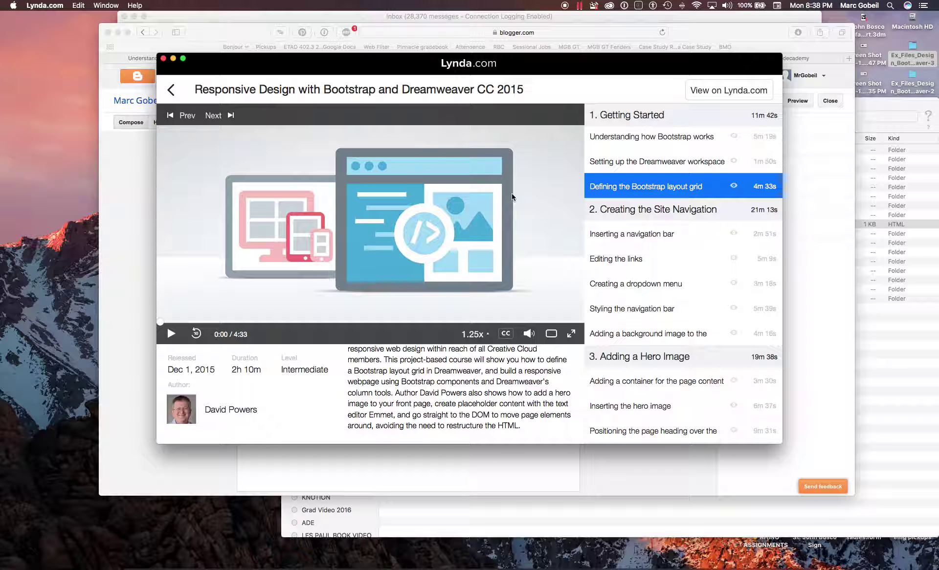
- Review the Bootstrap course lessons, shift the Lynda window down-right, and return to the Blogger draft
scroll(699, 333, down, 4)
scroll(699, 333, up, 7)
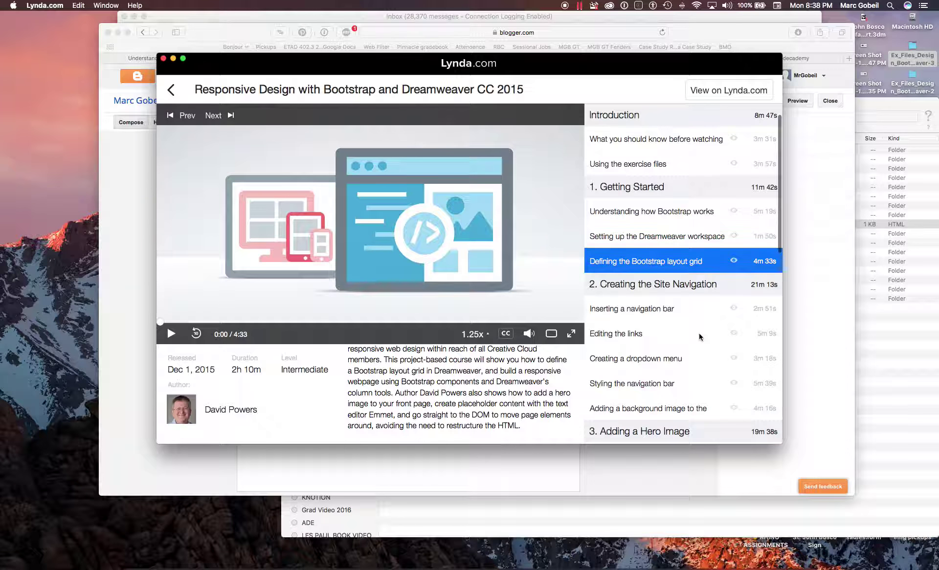
scroll(699, 333, down, 8)
scroll(699, 336, up, 5)
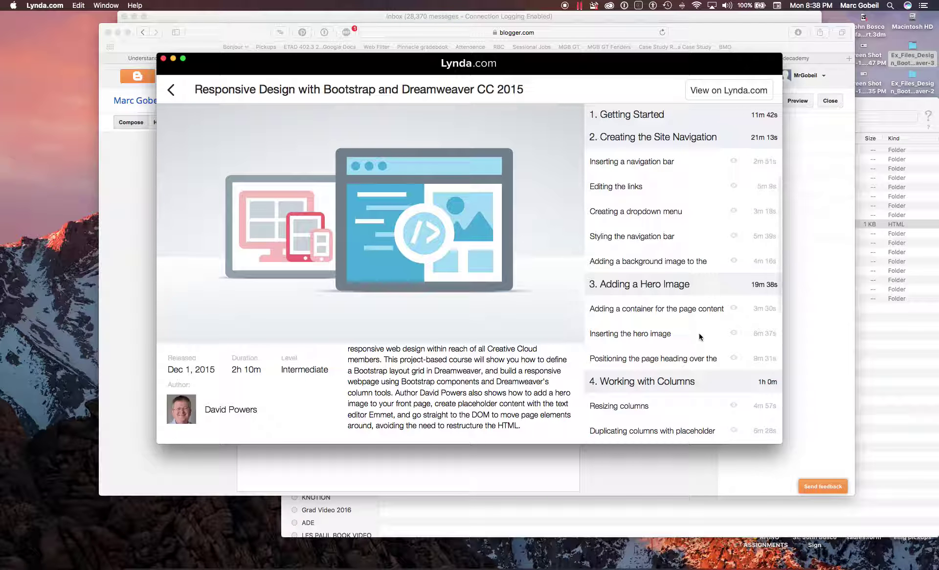
scroll(699, 332, down, 2)
scroll(706, 289, up, 6)
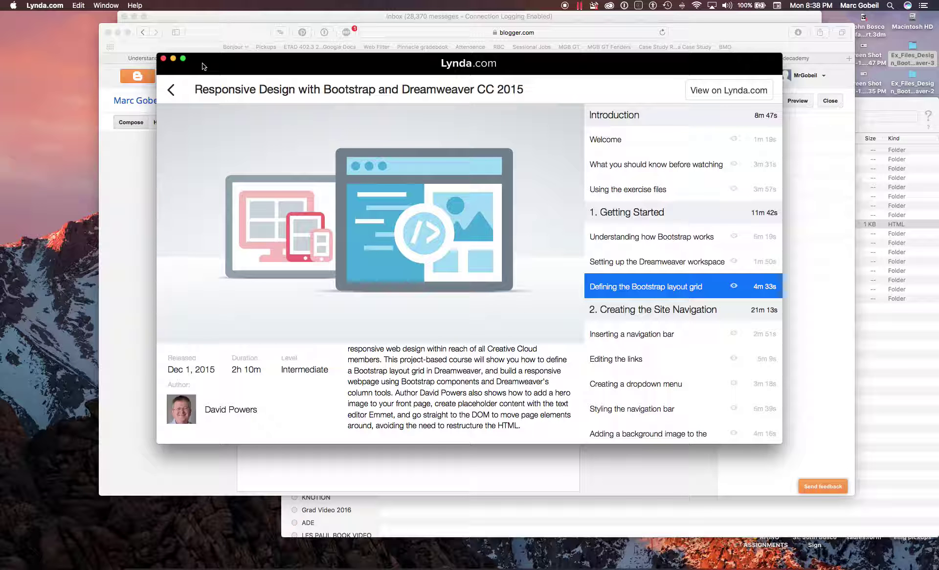
scroll(355, 375, down, 1)
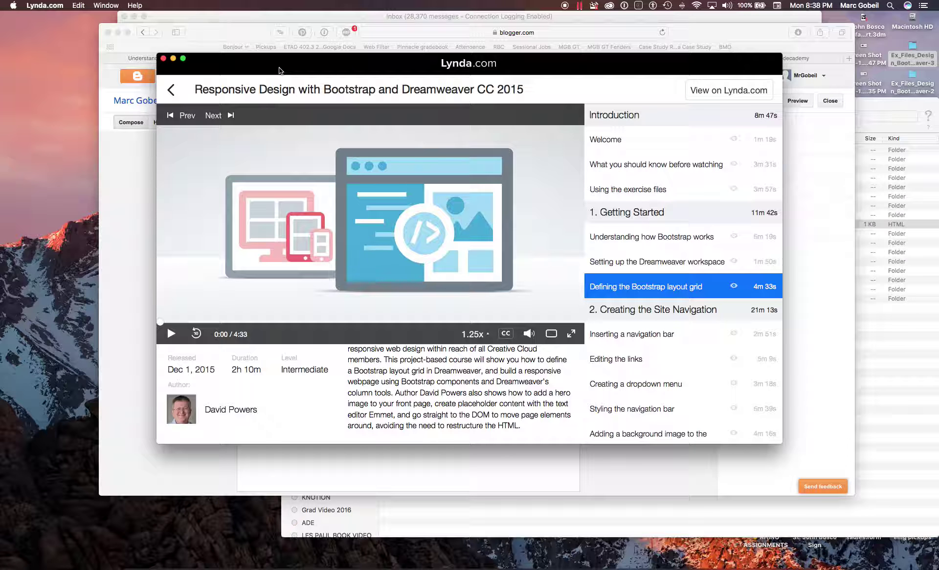
drag(278, 70, 371, 119)
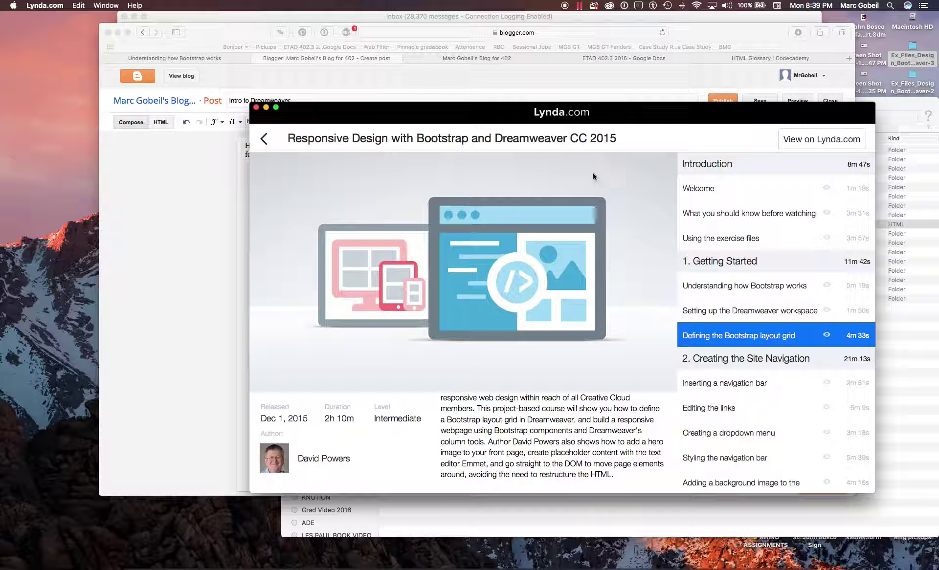
click(163, 325)
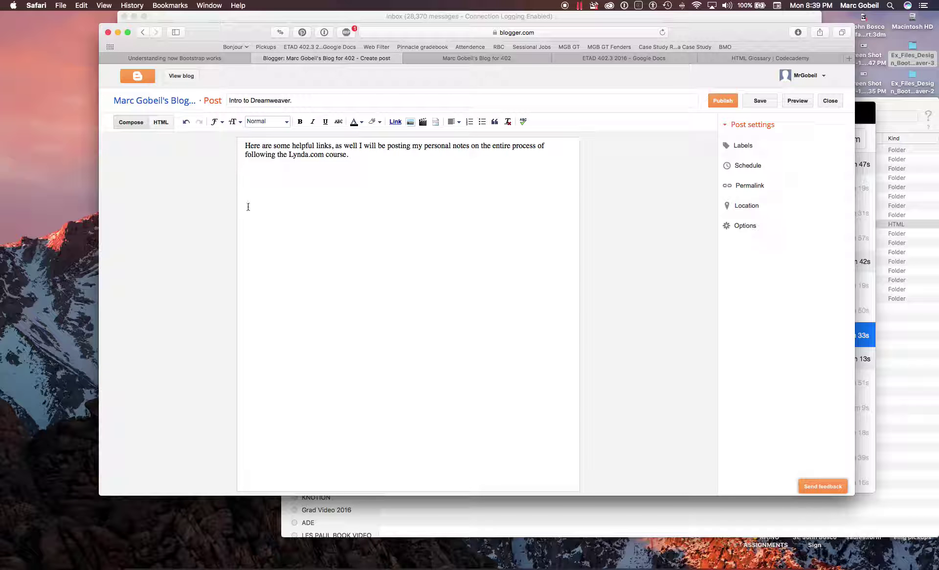
- Open the ETAD 402.3 roster and follow a classmate's blog link into a new tab
click(321, 47)
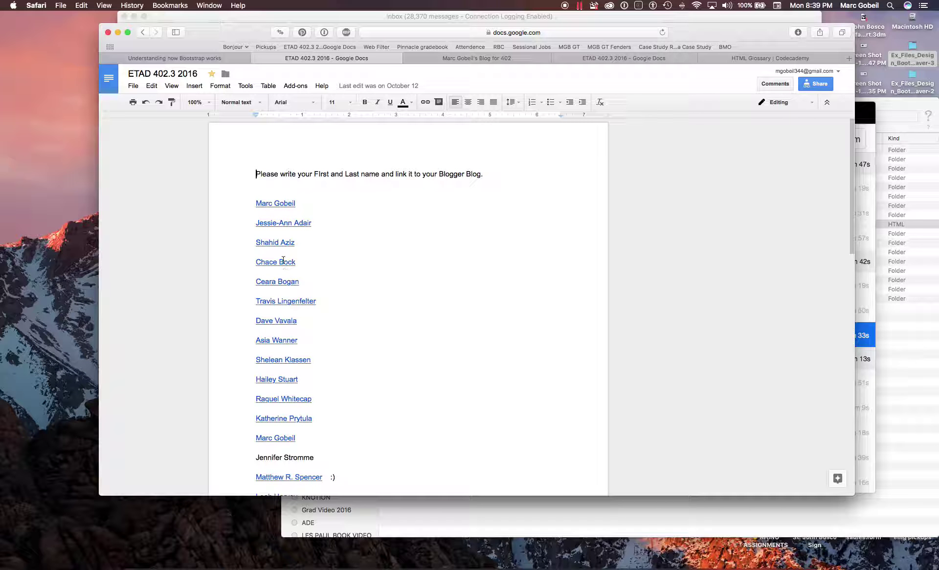
click(286, 280)
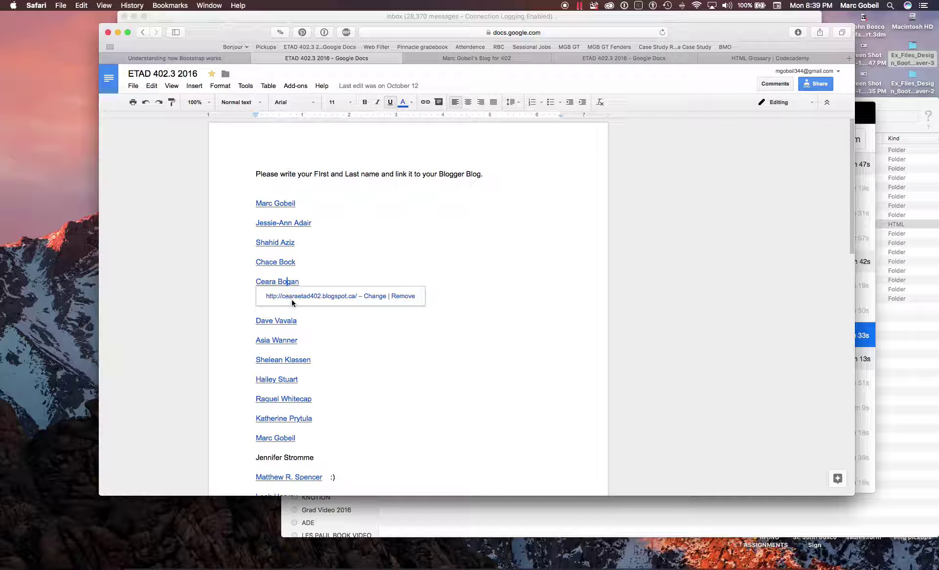
click(299, 296)
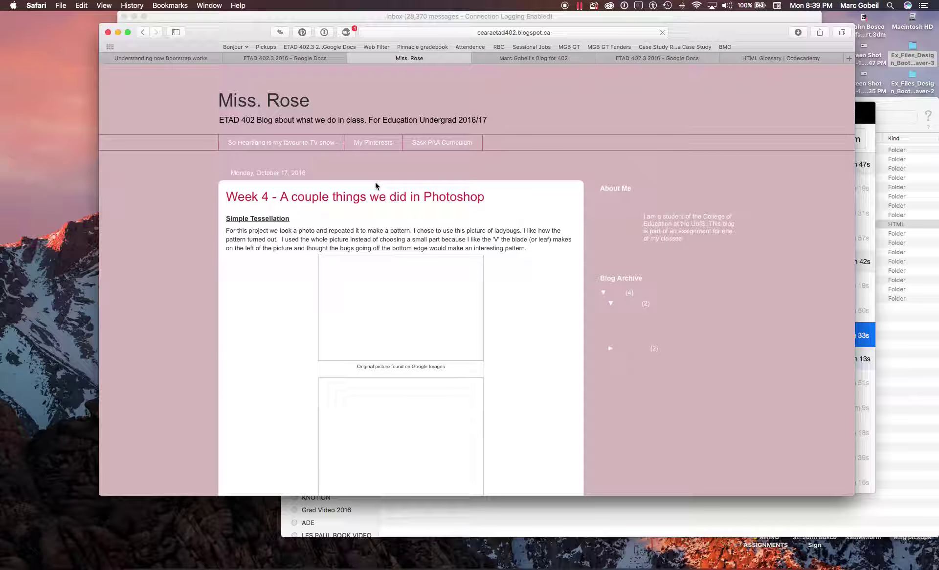
- View the Week 4 Photoshop post's ladybug photo, then the red, teal and magenta car images
scroll(239, 248, down, 5)
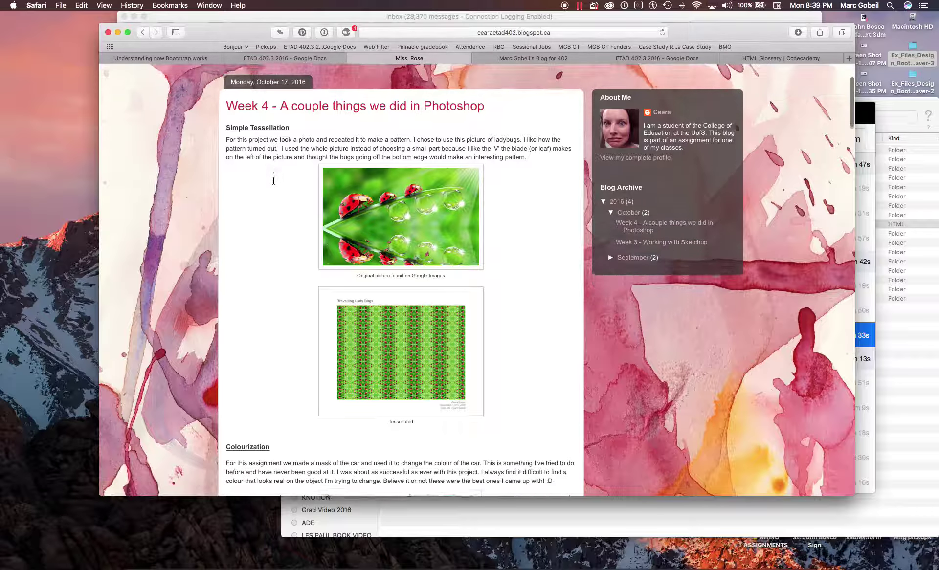
scroll(257, 245, down, 5)
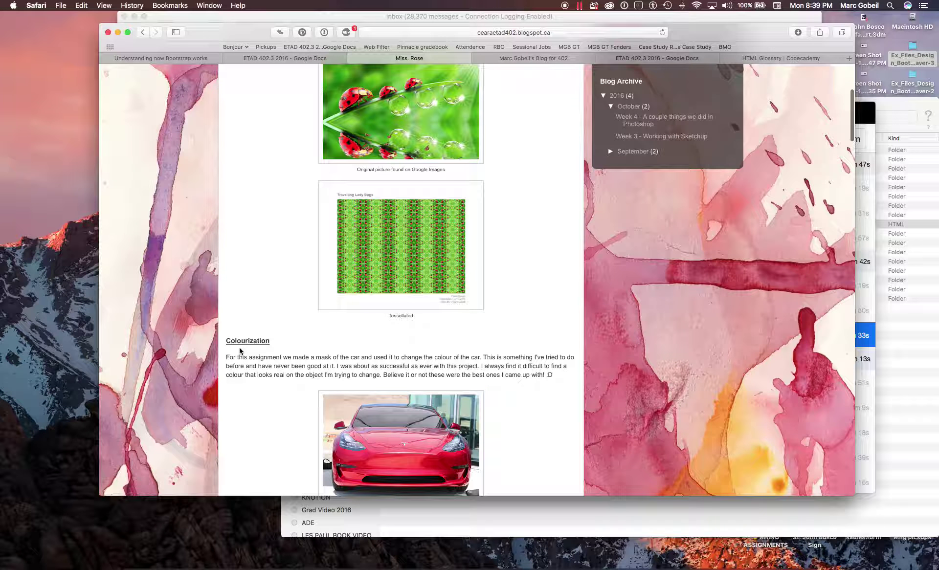
click(388, 152)
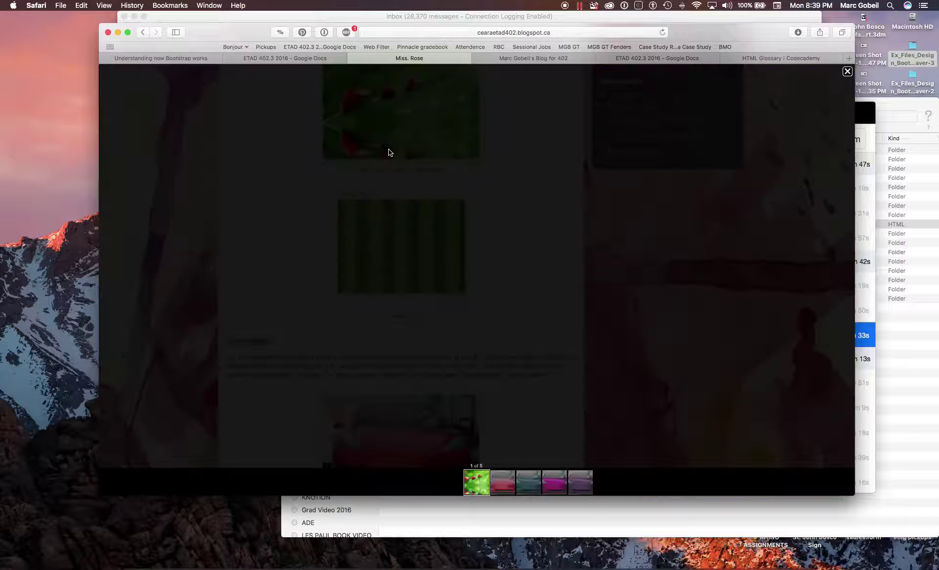
click(726, 388)
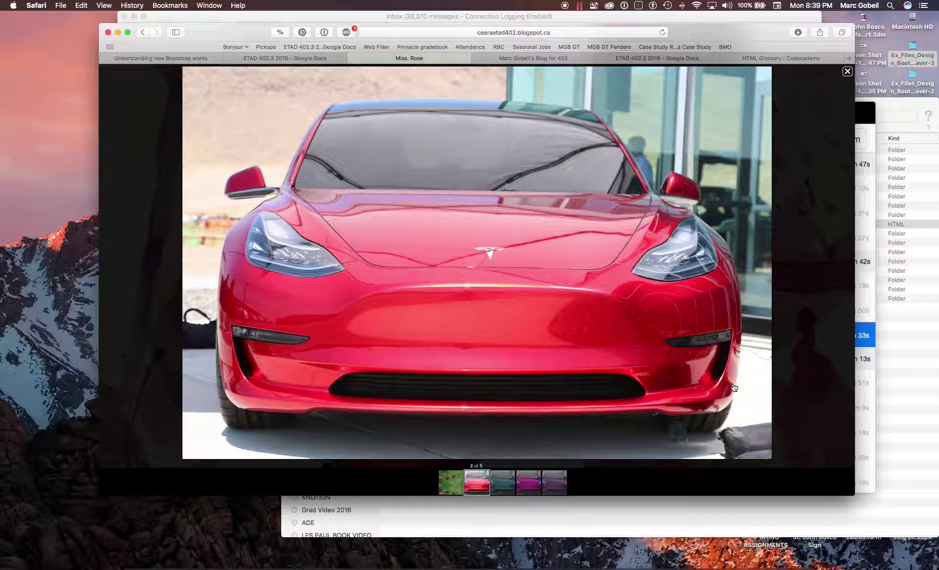
click(713, 373)
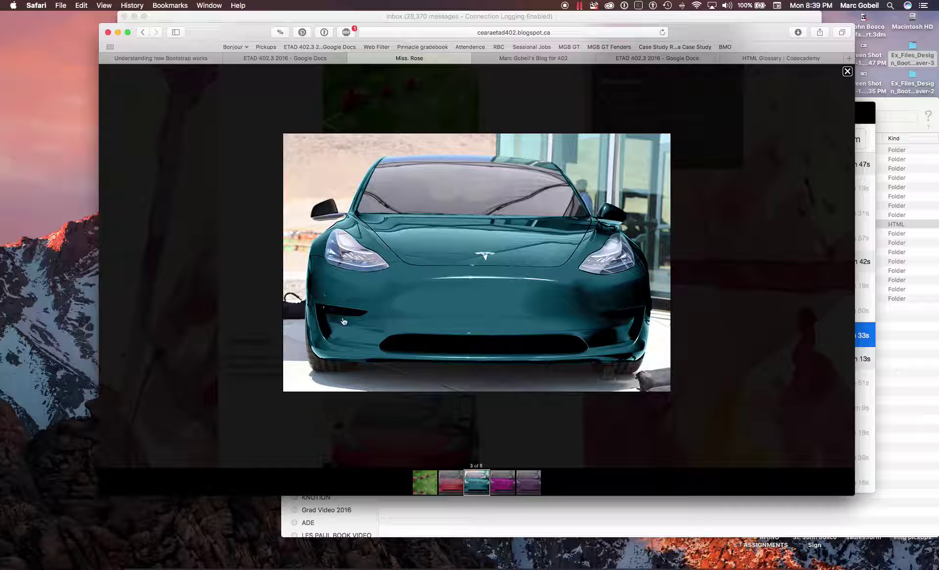
click(524, 195)
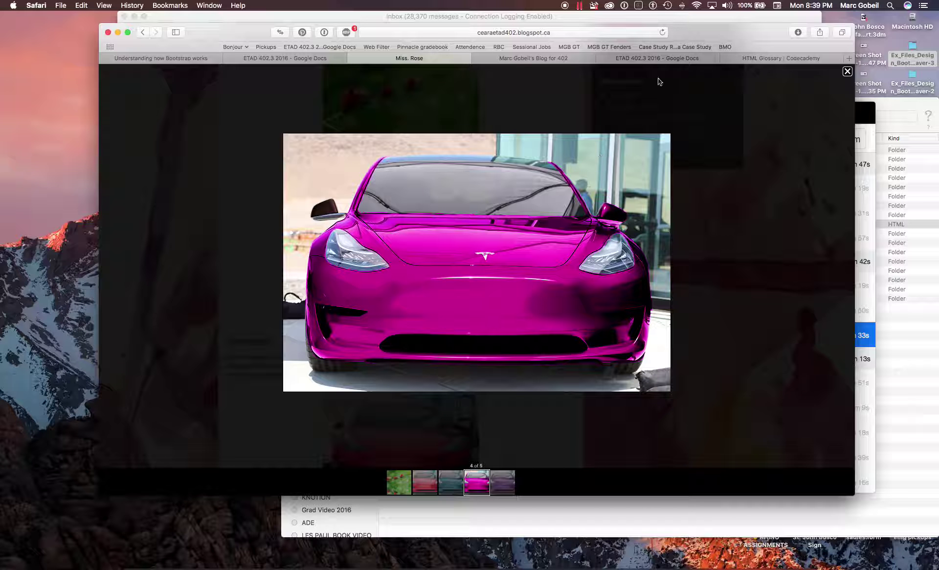
- Close the classmate's blog tab and return to the roster document
key(super+w)
click(438, 303)
scroll(438, 313, down, 3)
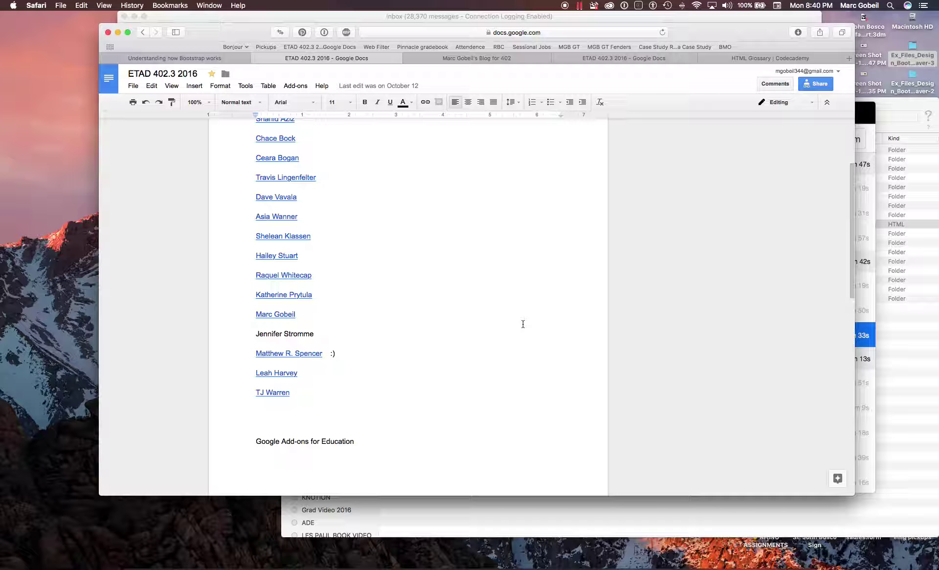
- Shift the roster window left, hide Mail, and bring the Lynda.com course window forward
drag(705, 32, 649, 61)
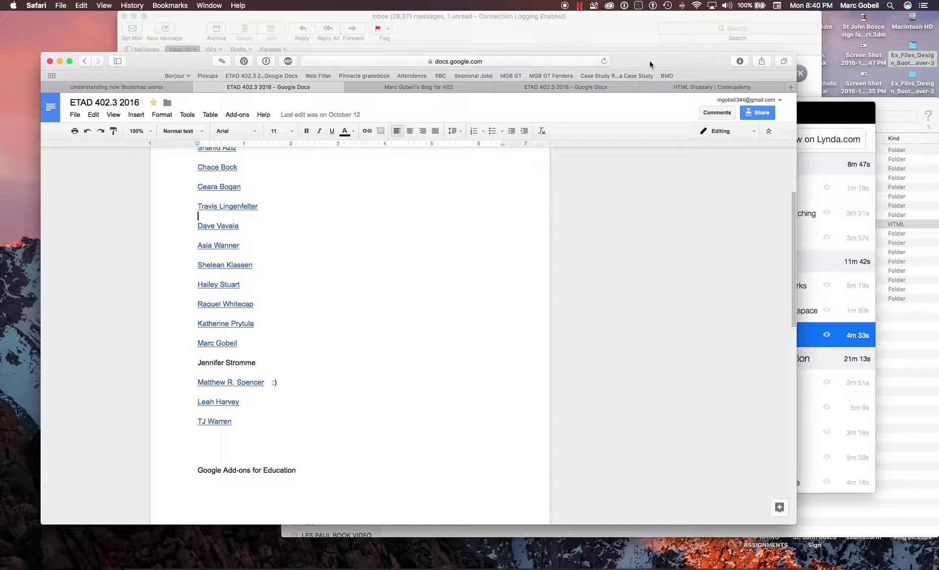
click(620, 20)
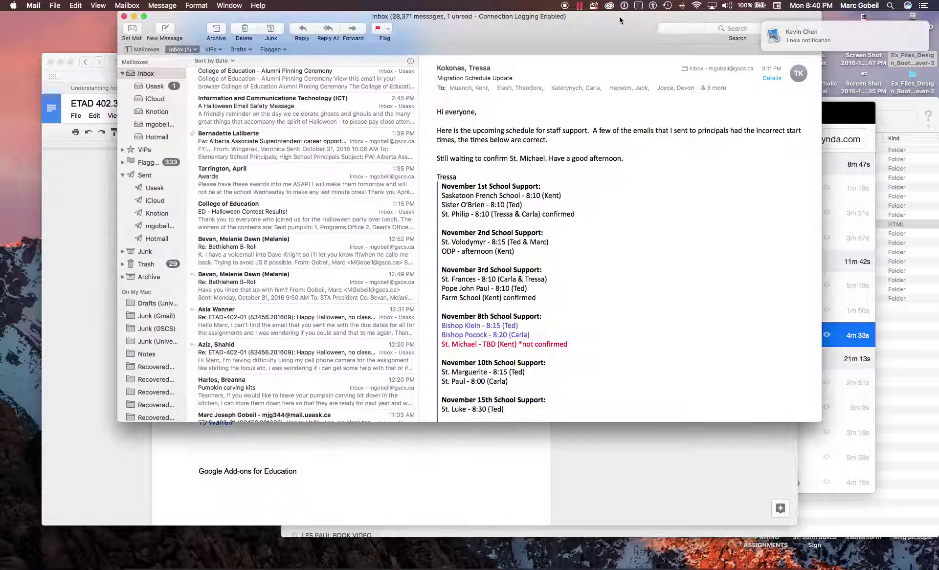
key(cmd+h)
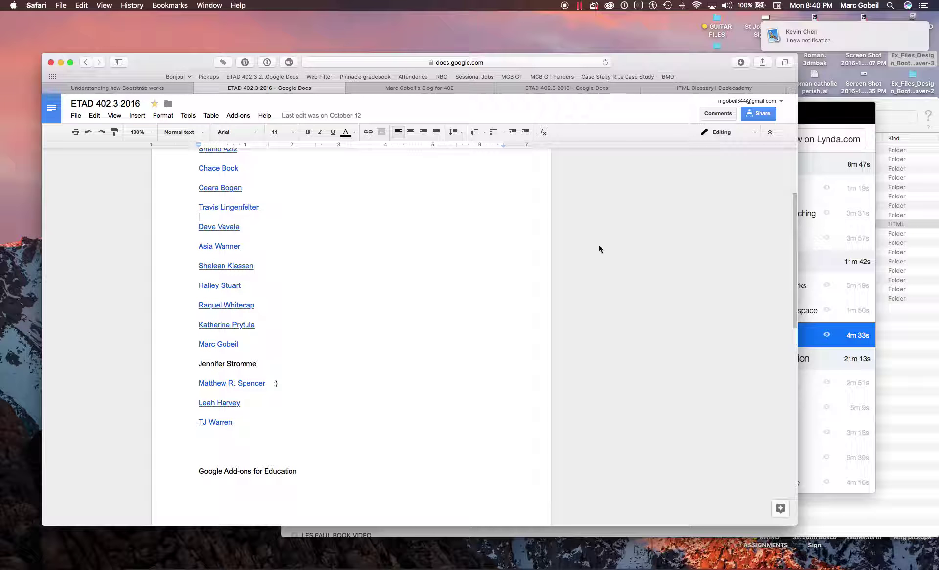
click(832, 250)
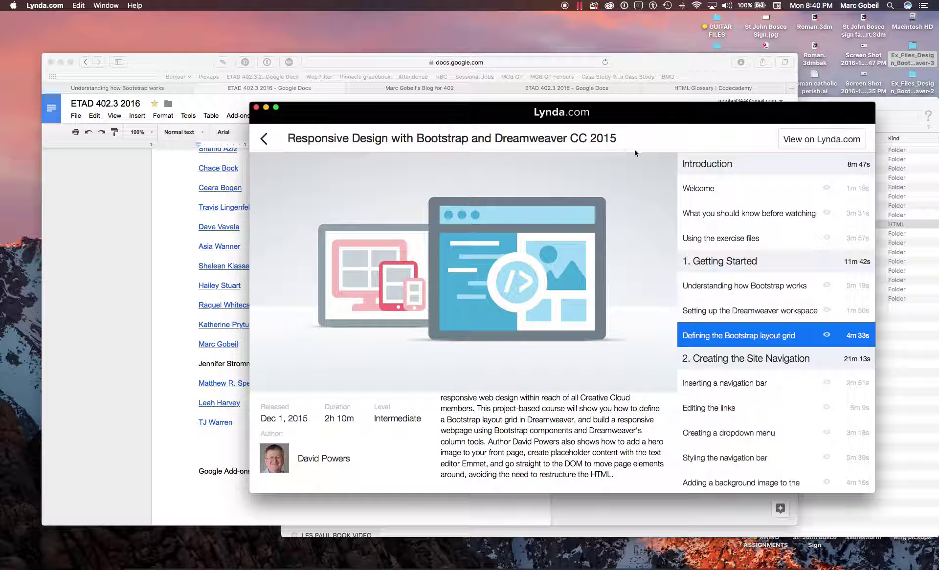
- Move the Lynda window up-left and resize it narrower and taller to show 65% progress
scroll(784, 273, up, 2)
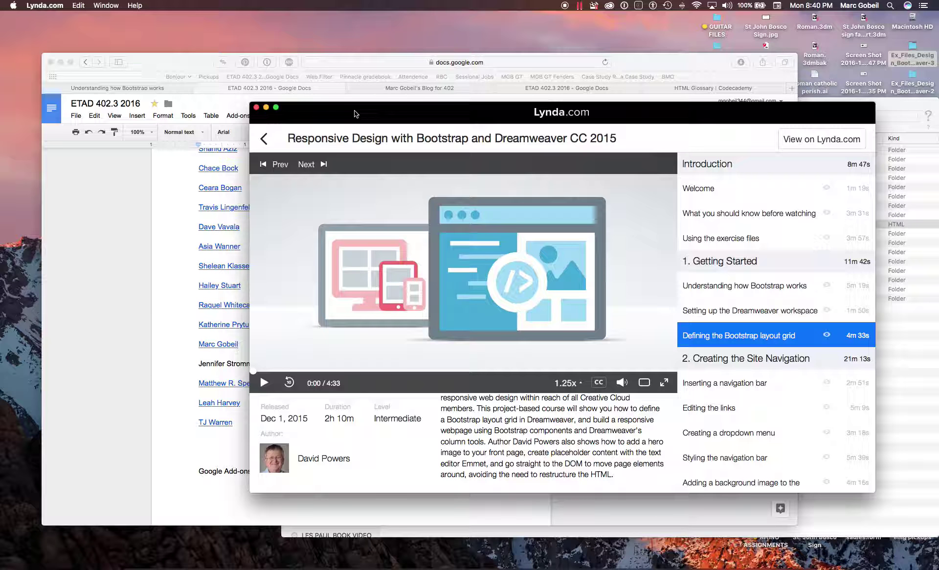
drag(349, 110, 212, 40)
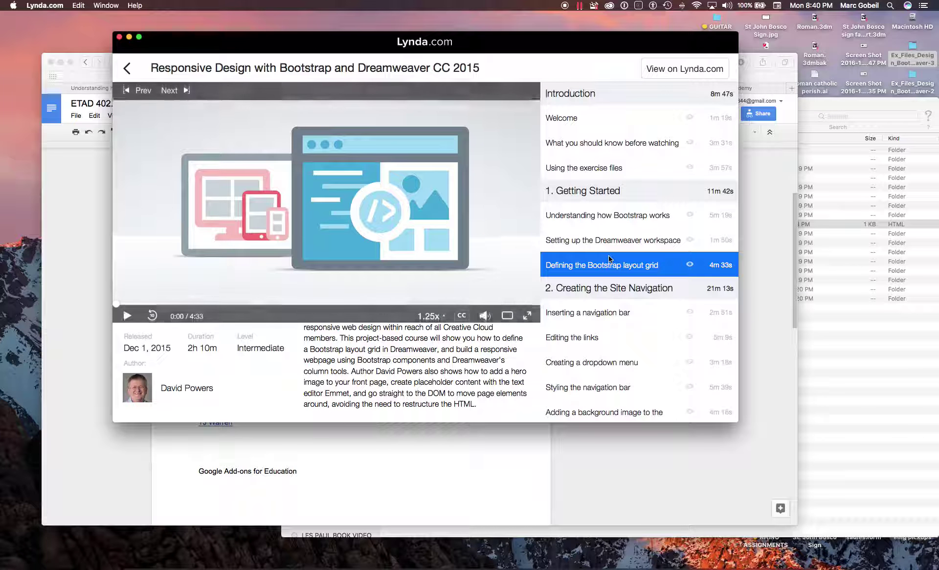
drag(738, 423, 612, 552)
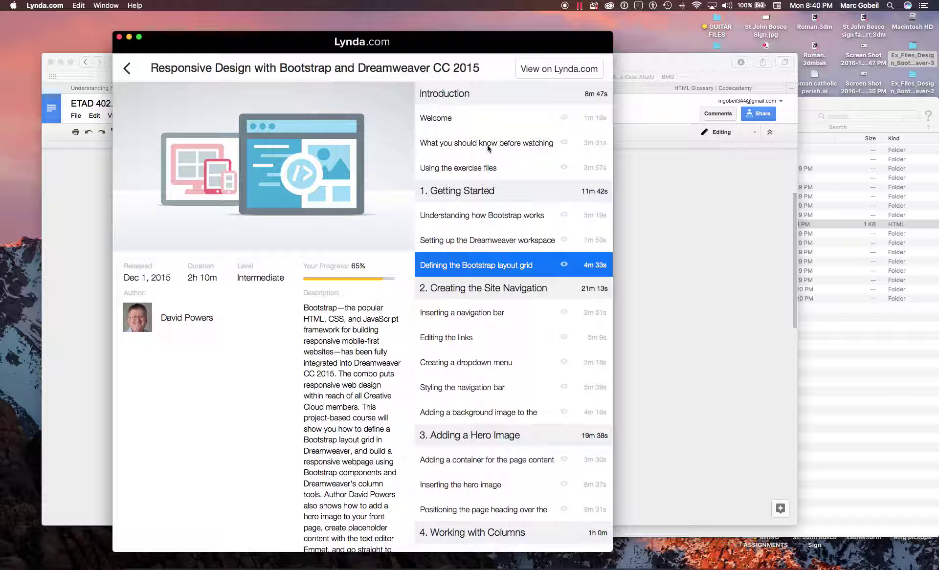
scroll(505, 289, down, 5)
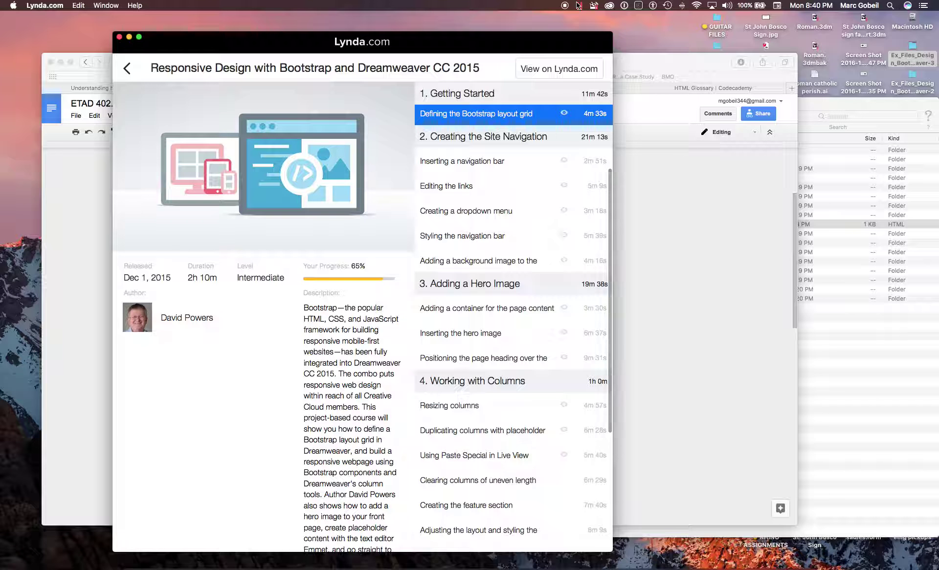